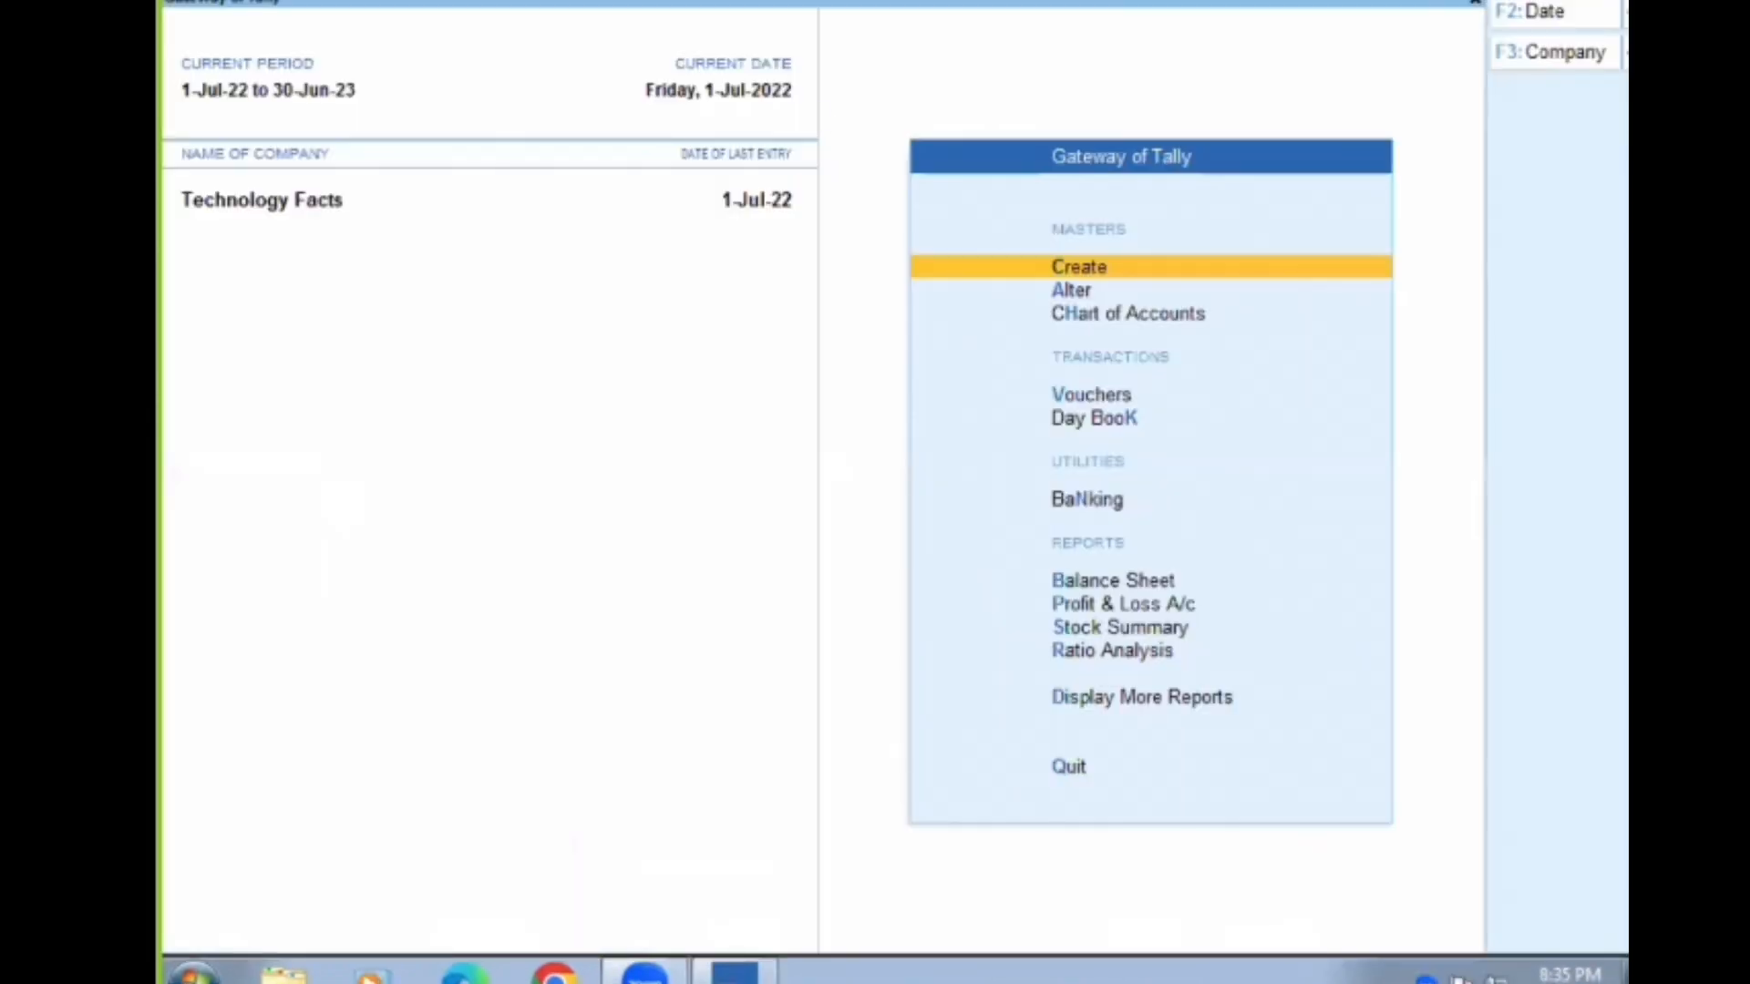
Create a new company named "My Menufacturing Company" with the default settings
{"action": "left_click", "coordinate": [356, 1]}
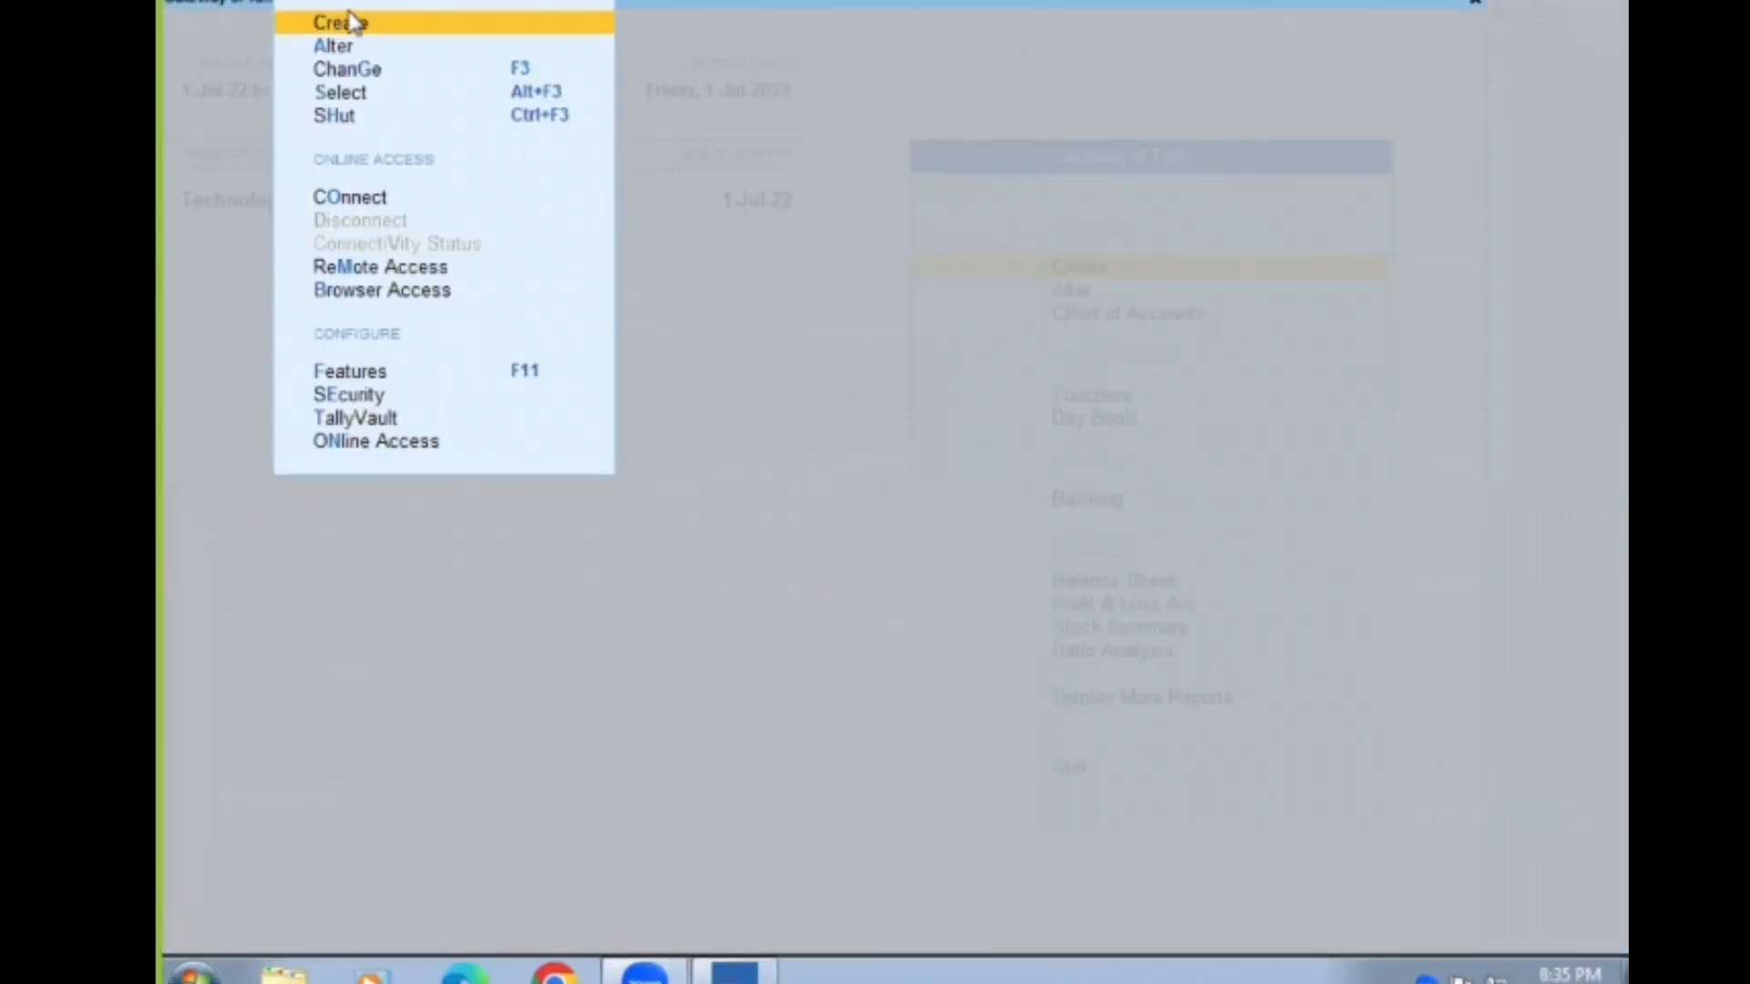
{"action": "left_click", "coordinate": [356, 23]}
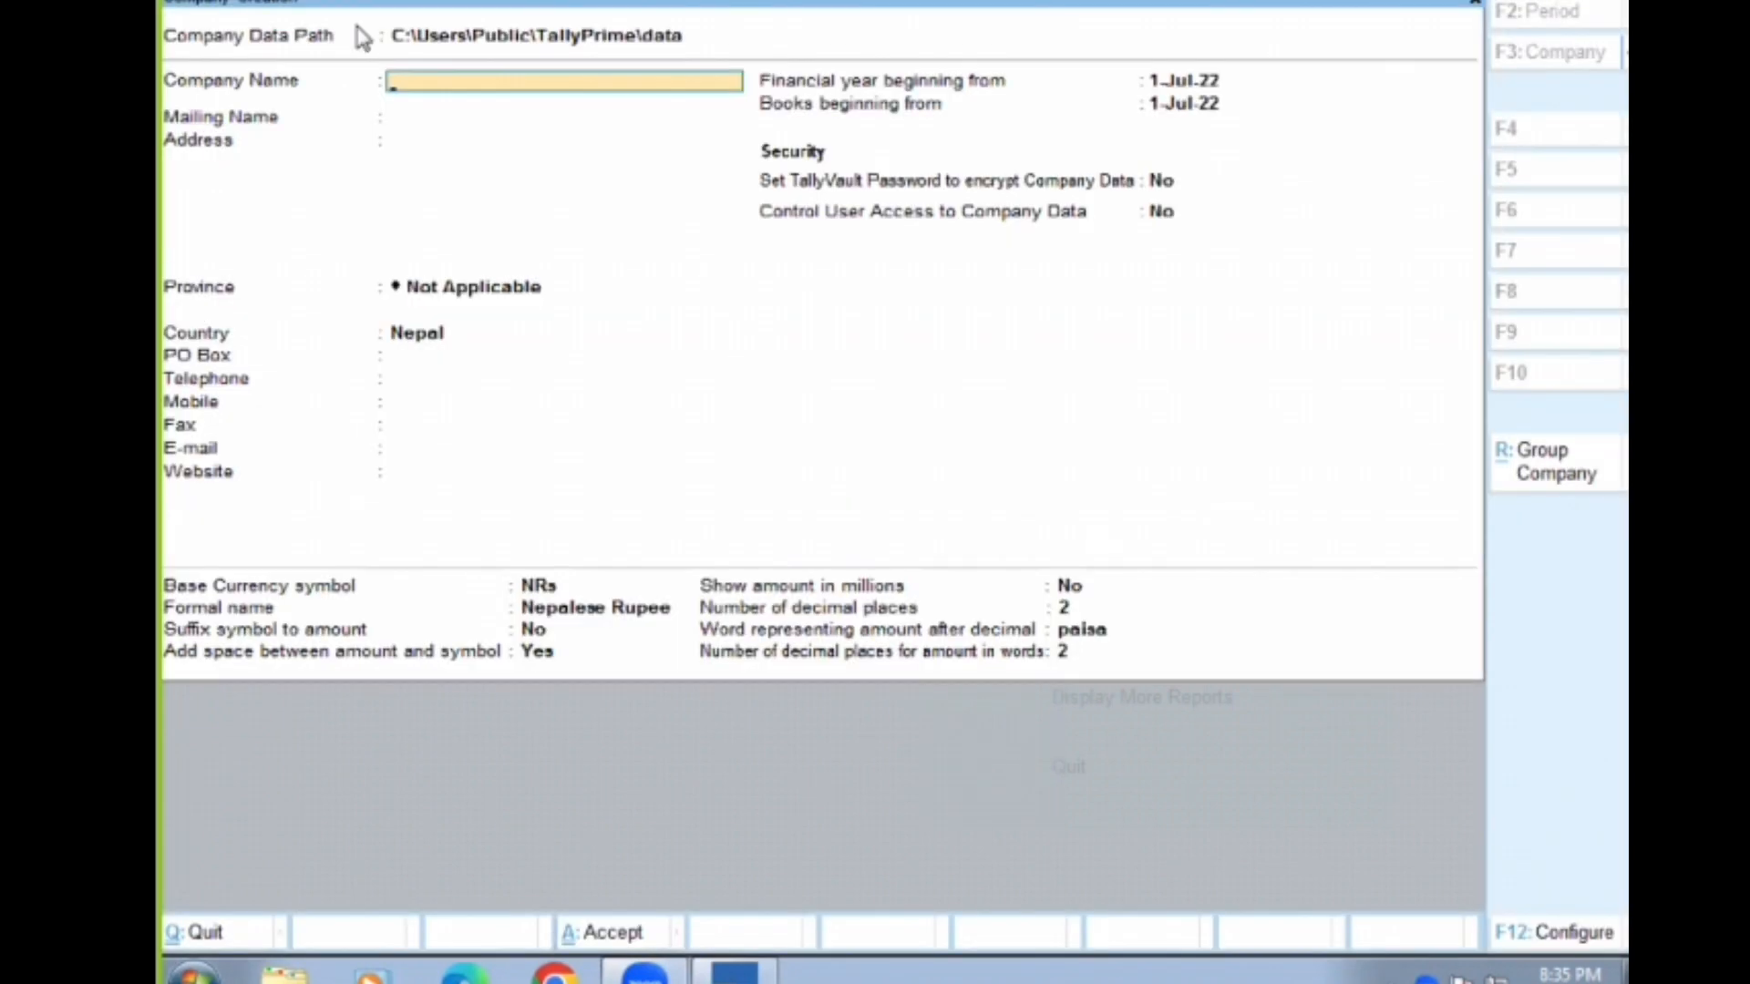
{"action": "type", "text": "My Manufacturing Company"}
{"action": "key", "text": "Return"}
{"action": "key", "text": "ctrl+a"}
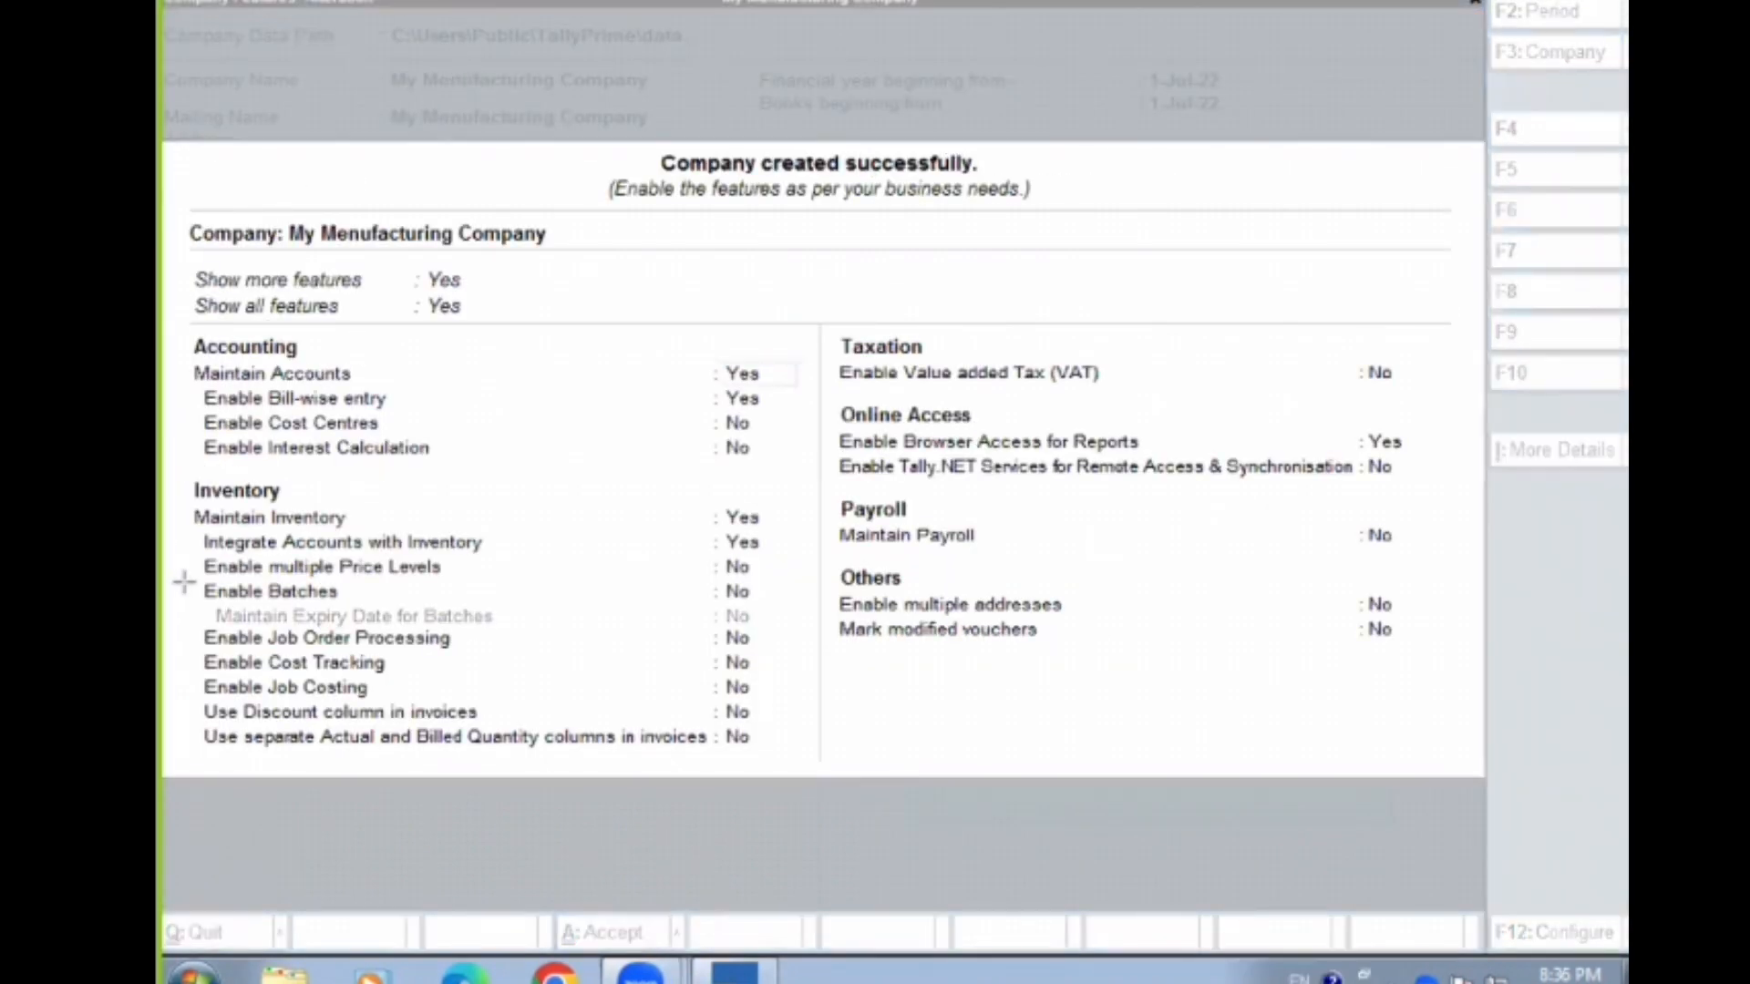
Set Enable Batches and Maintain Expiry Date for Batches to Yes in the company's inventory features
{"action": "left_click_drag", "start_coordinate": [185, 583], "coordinate": [799, 608]}
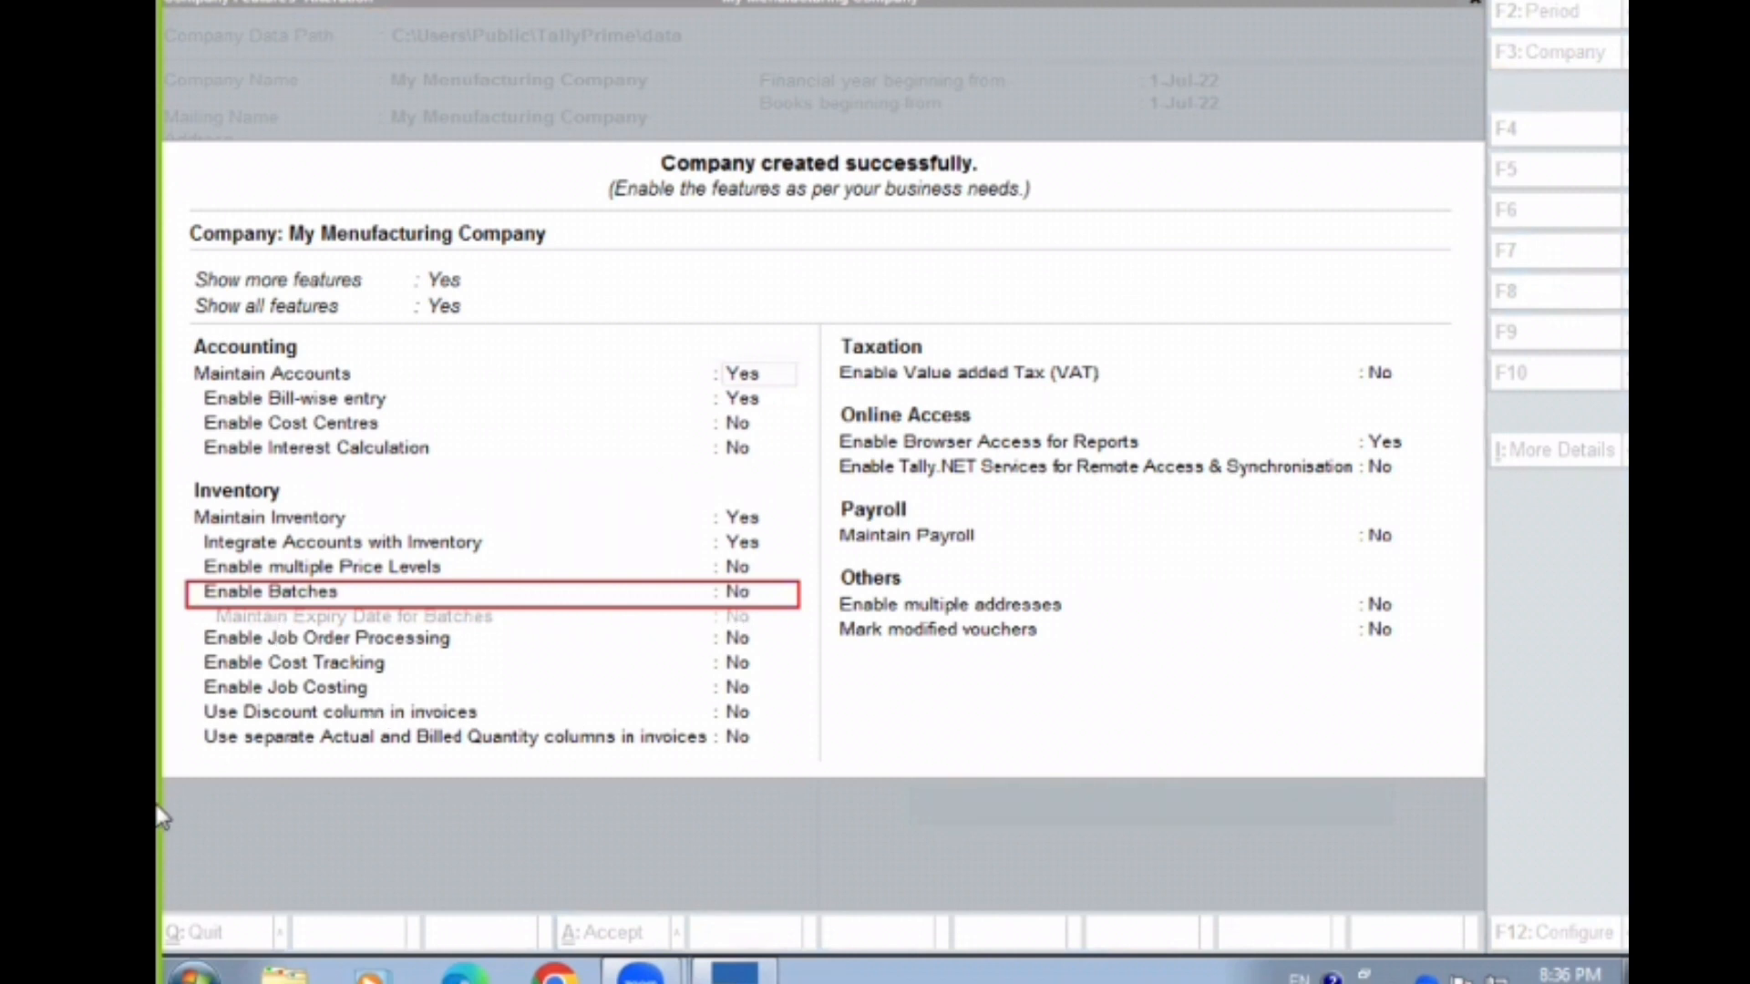
{"action": "mouse_move", "coordinate": [198, 700]}
{"action": "left_mouse_down"}
{"action": "mouse_move", "coordinate": [577, 742]}
{"action": "mouse_move", "coordinate": [697, 709]}
{"action": "mouse_move", "coordinate": [789, 729]}
{"action": "left_mouse_up"}
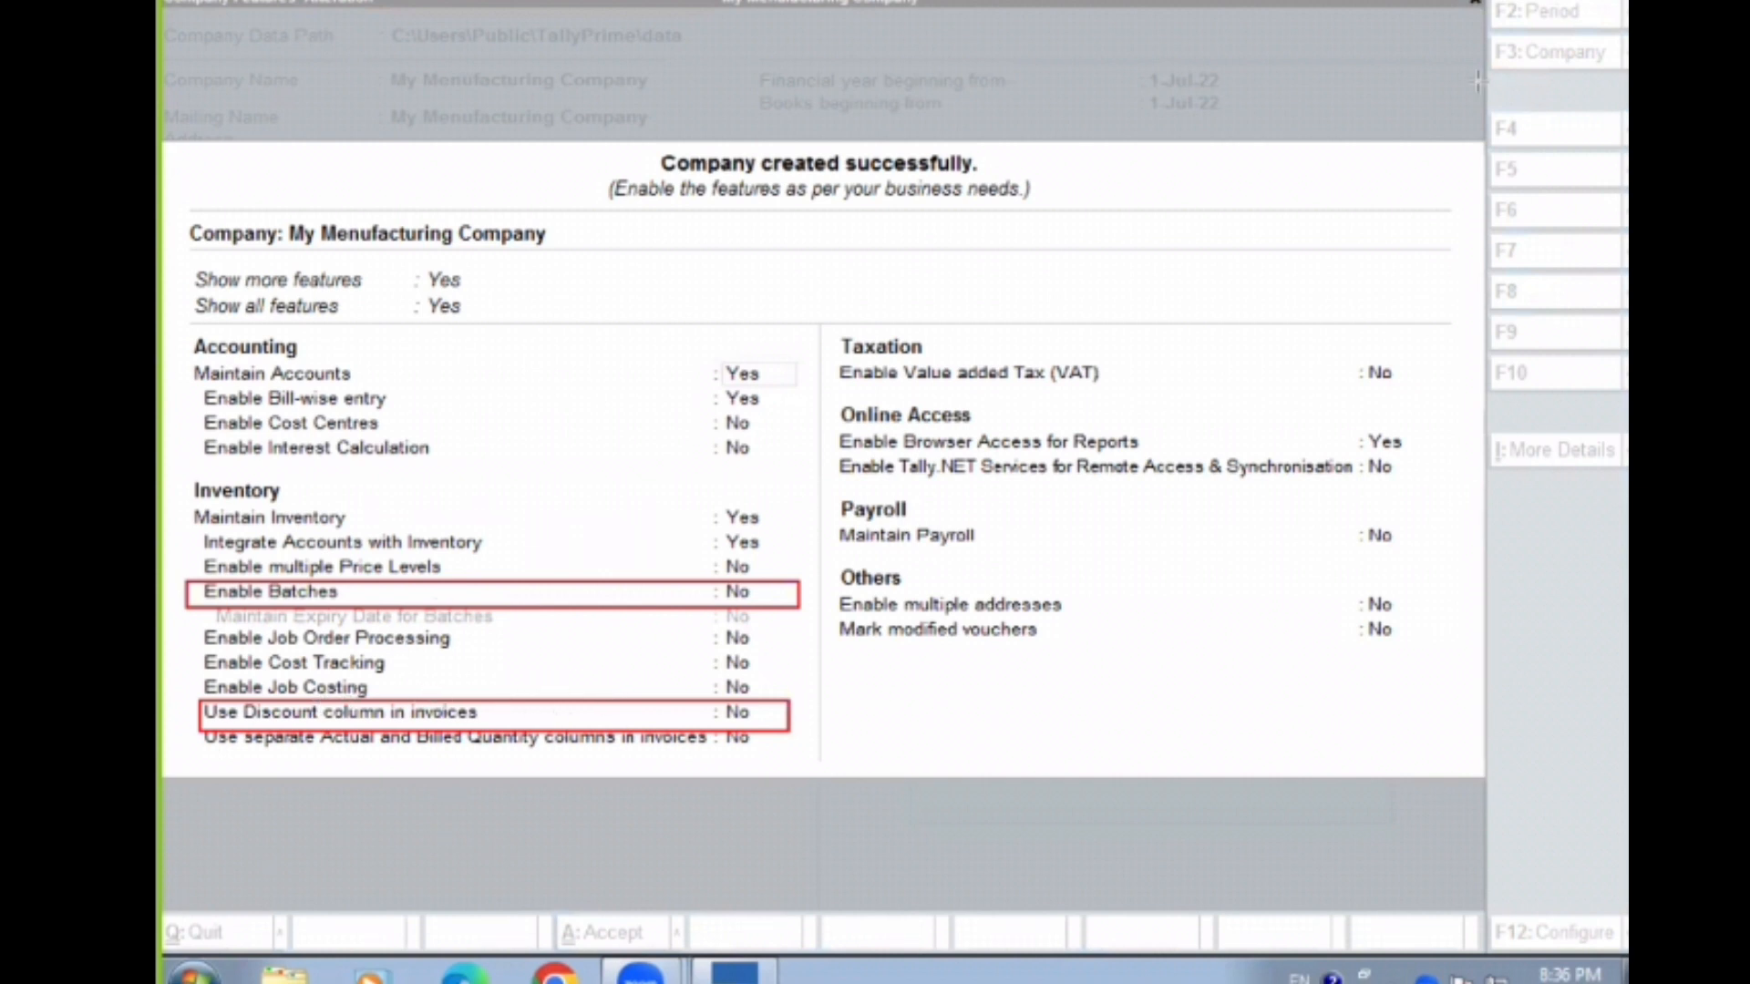
{"action": "left_click", "coordinate": [371, 617]}
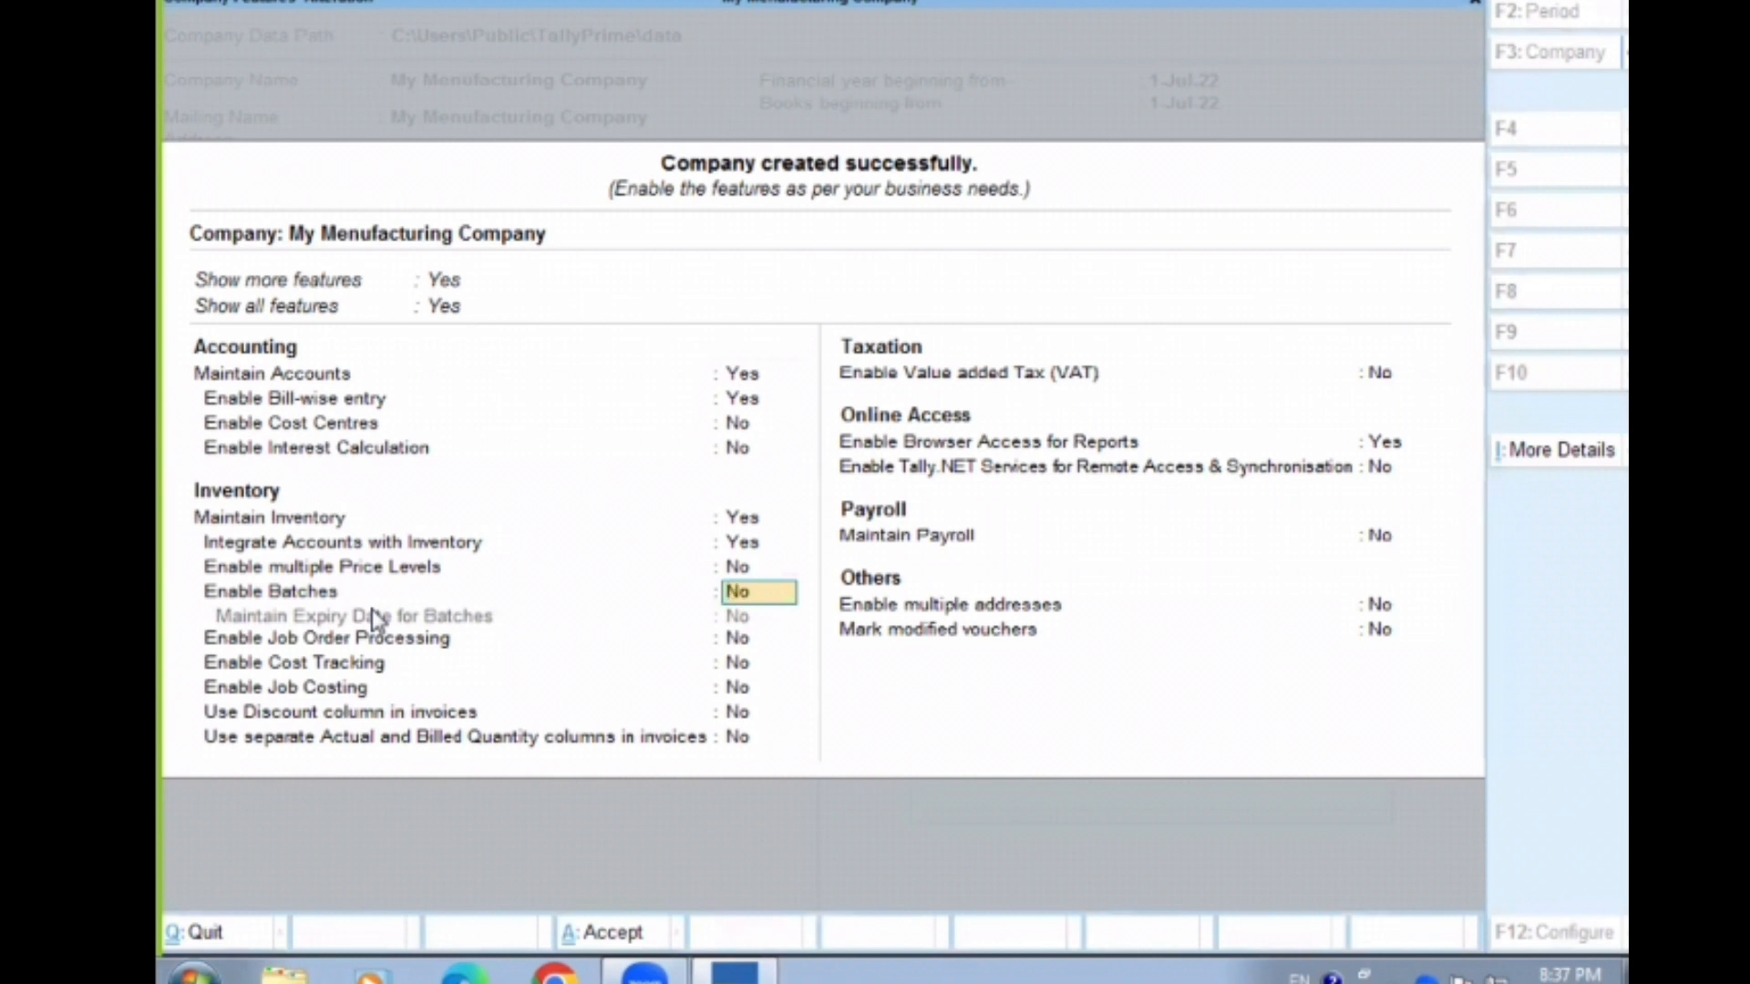
{"action": "type", "text": "y"}
{"action": "key", "text": "Return"}
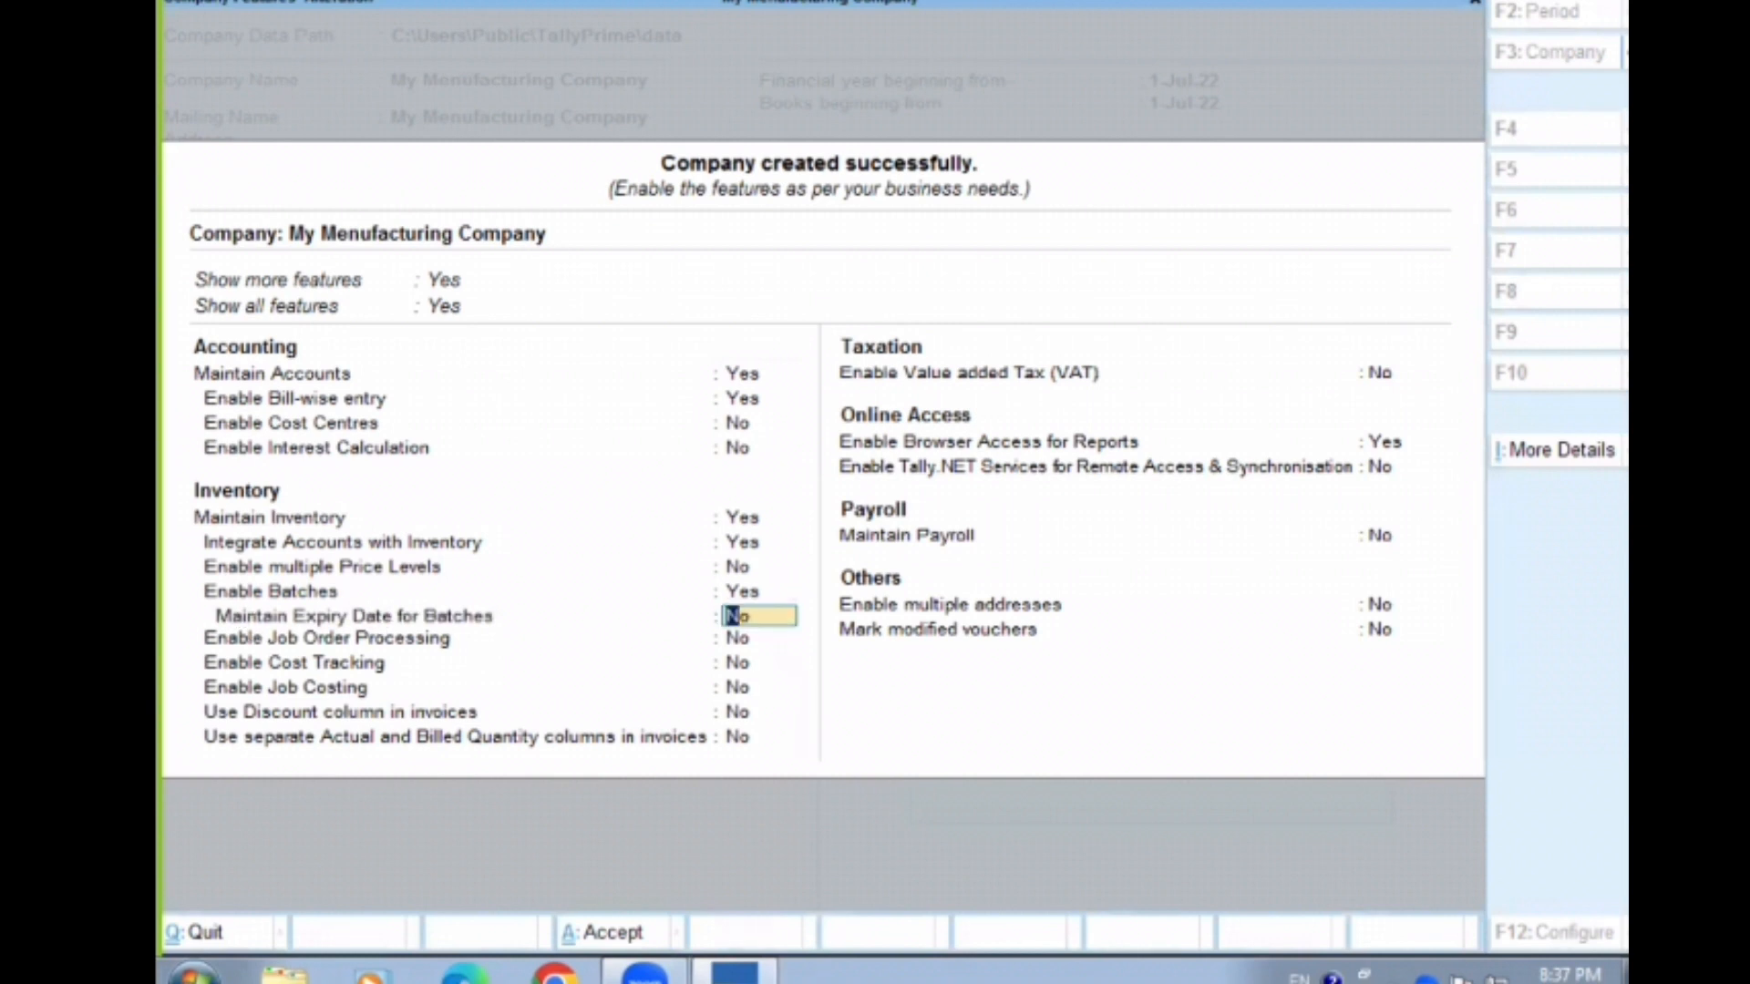
{"action": "left_click_drag", "start_coordinate": [194, 602], "coordinate": [818, 627]}
{"action": "key", "text": "Up"}
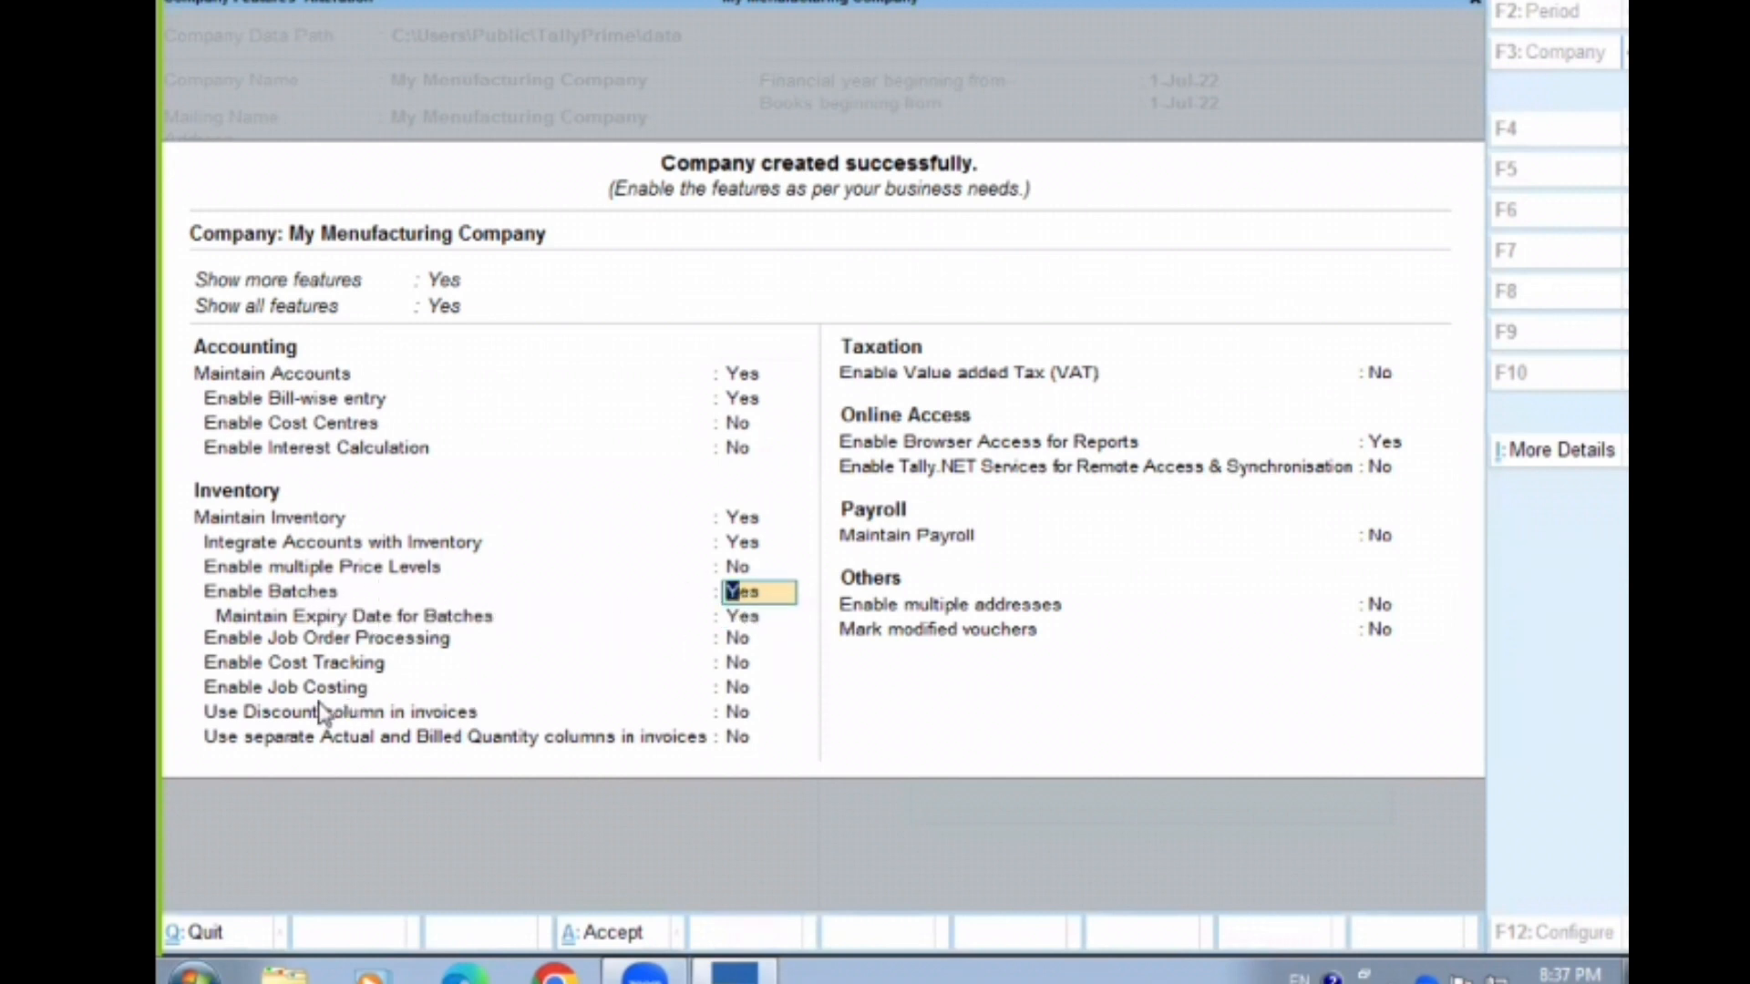
Set Use Discount column in invoices to Yes and accept the company features
{"action": "left_click", "coordinate": [278, 716]}
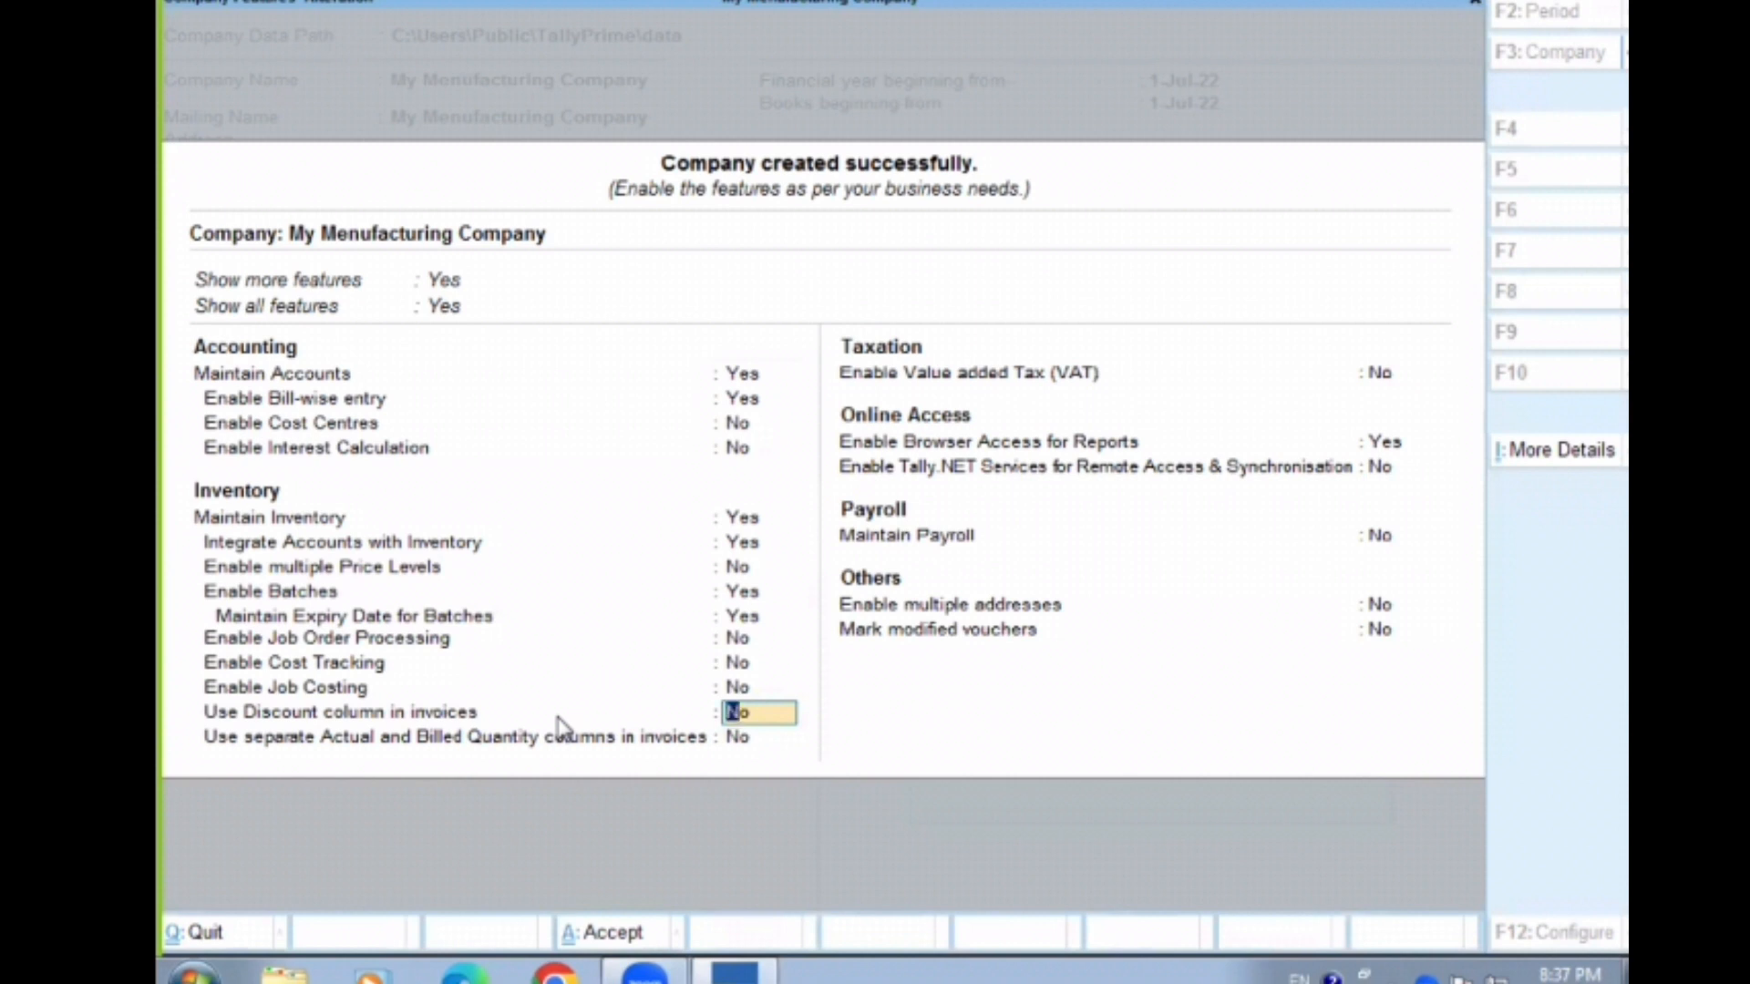
{"action": "type", "text": "y"}
{"action": "key", "text": "Return"}
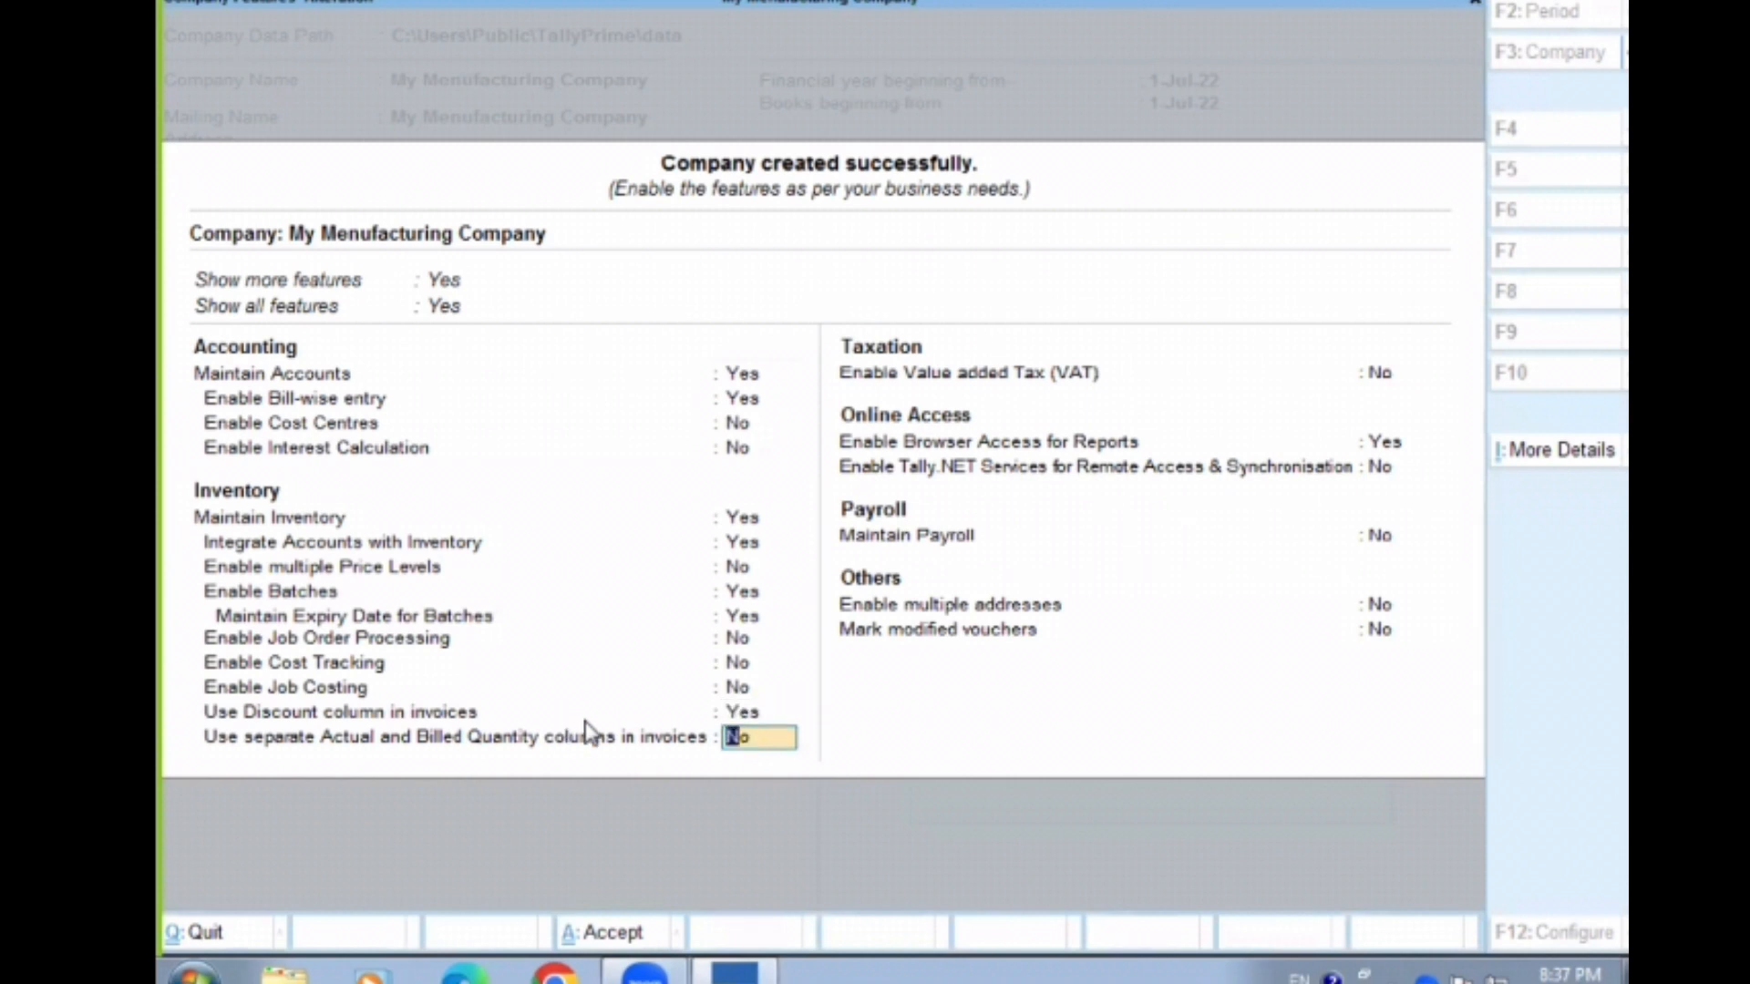
{"action": "key", "text": "Up"}
{"action": "key", "text": "Up"}
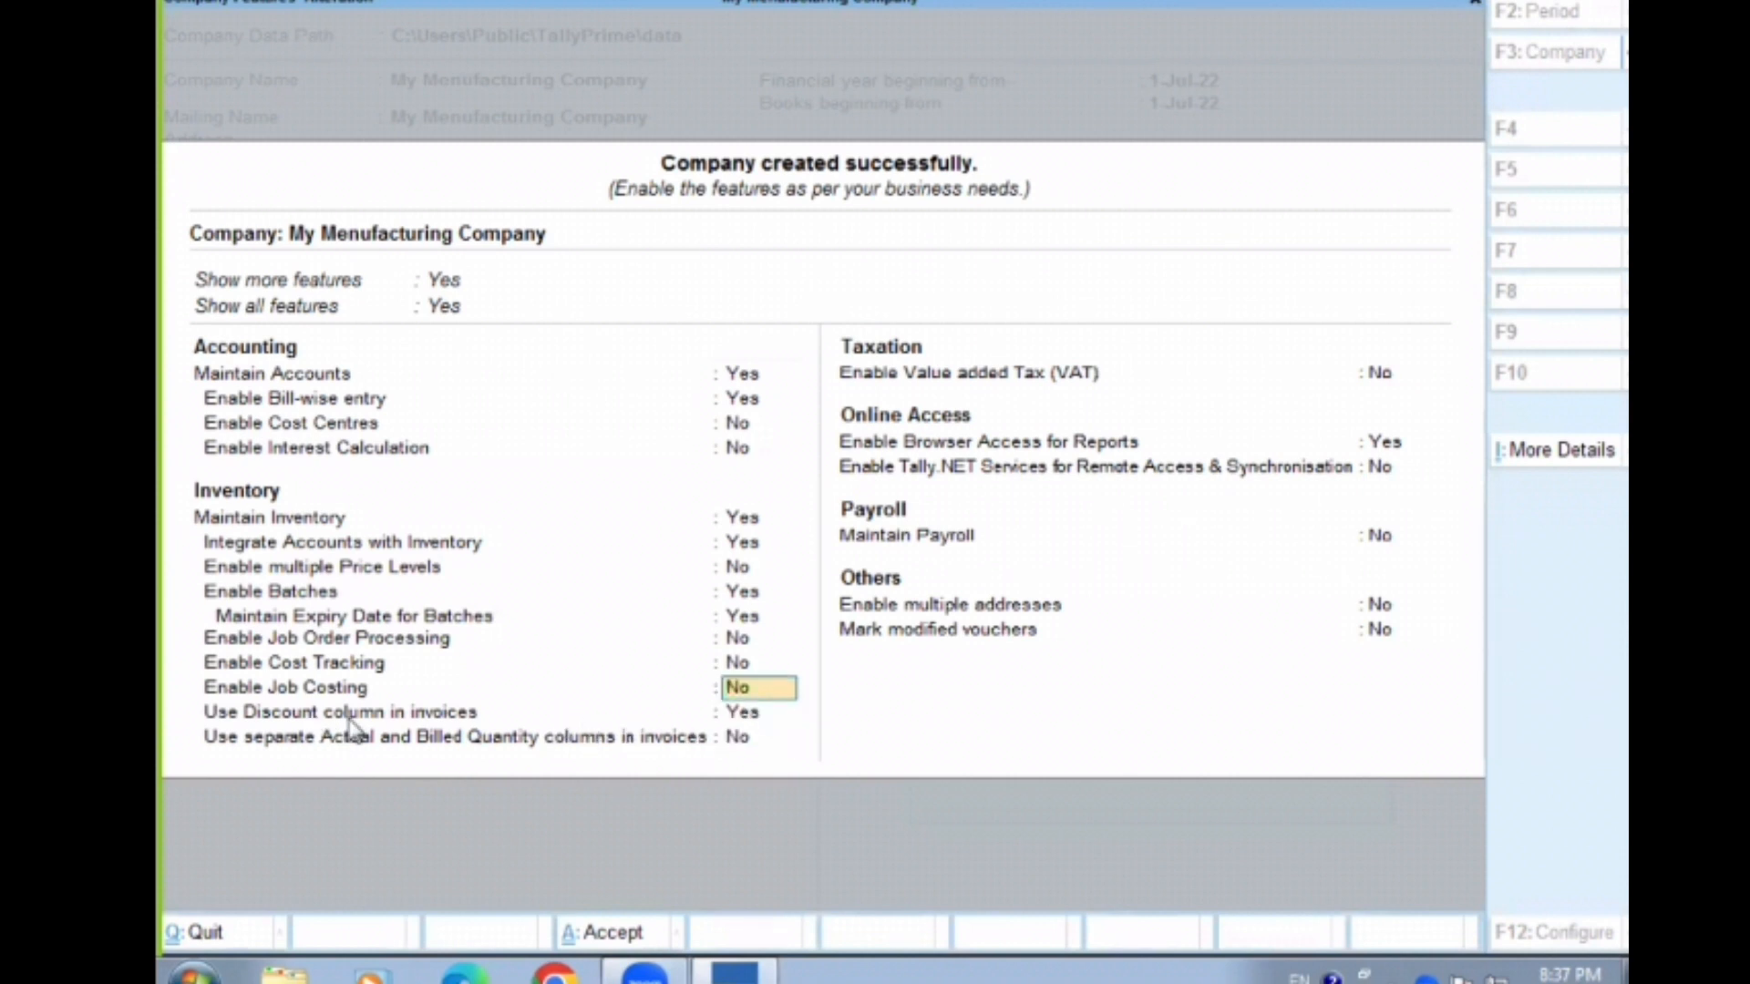
{"action": "left_click", "coordinate": [540, 713]}
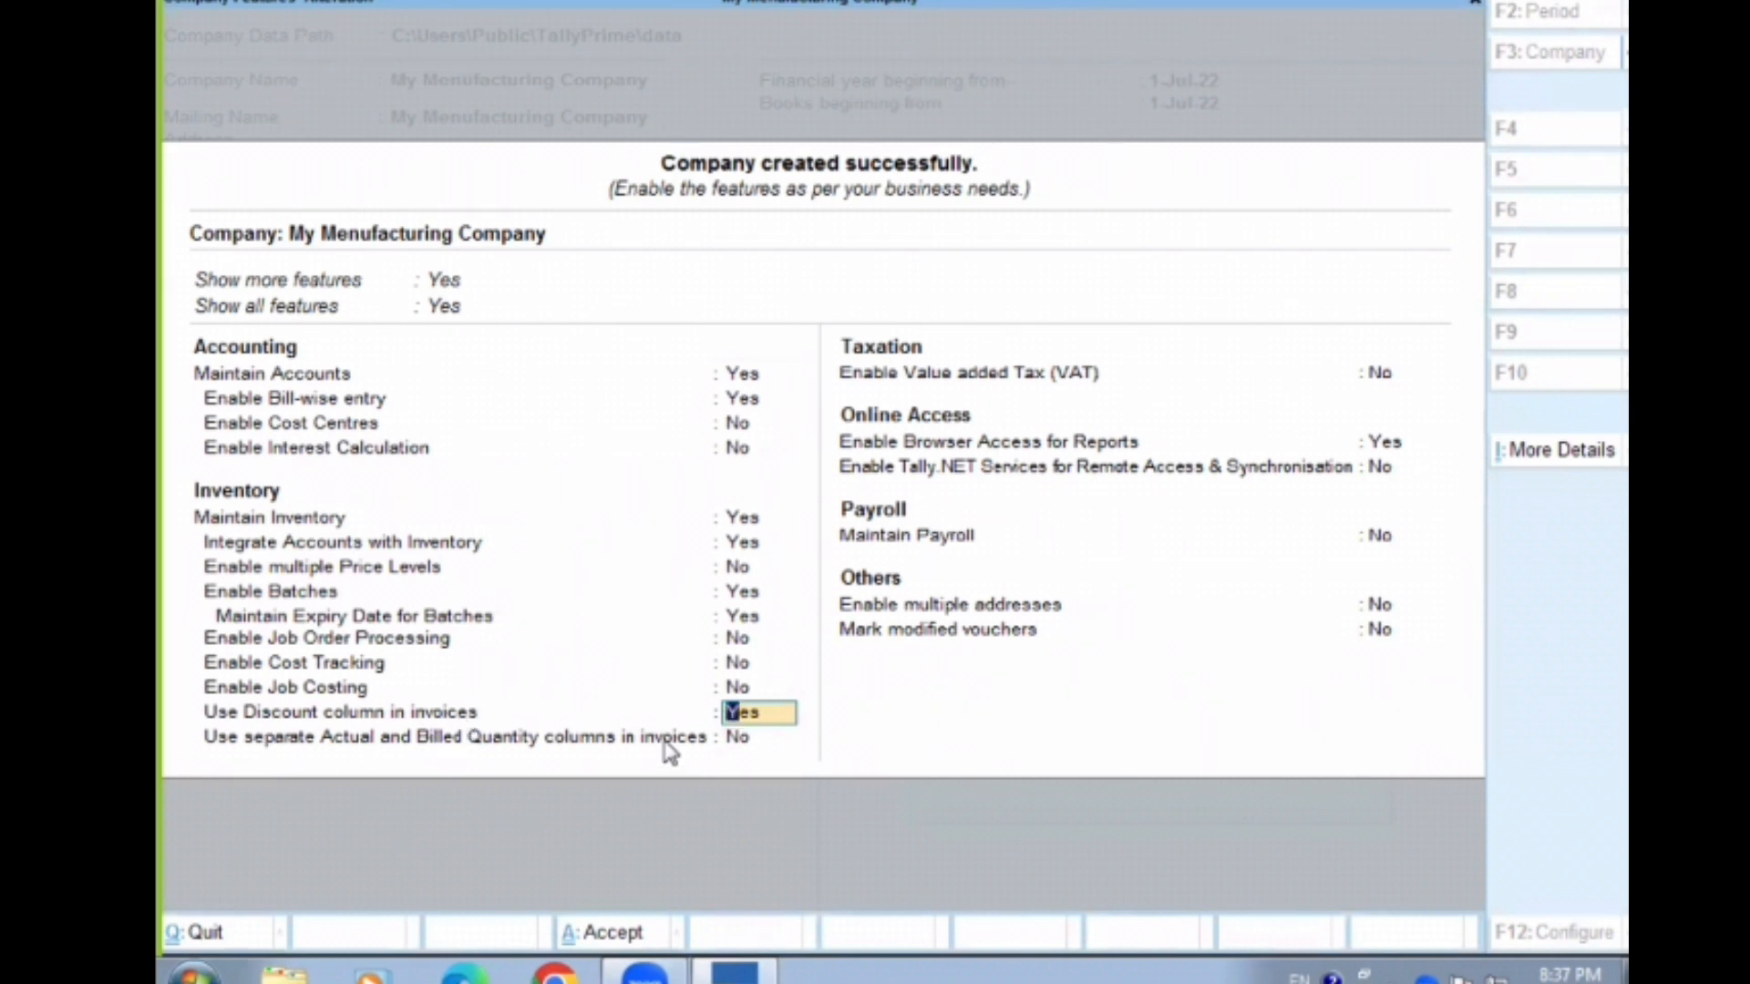
{"action": "key", "text": "ctrl+a"}
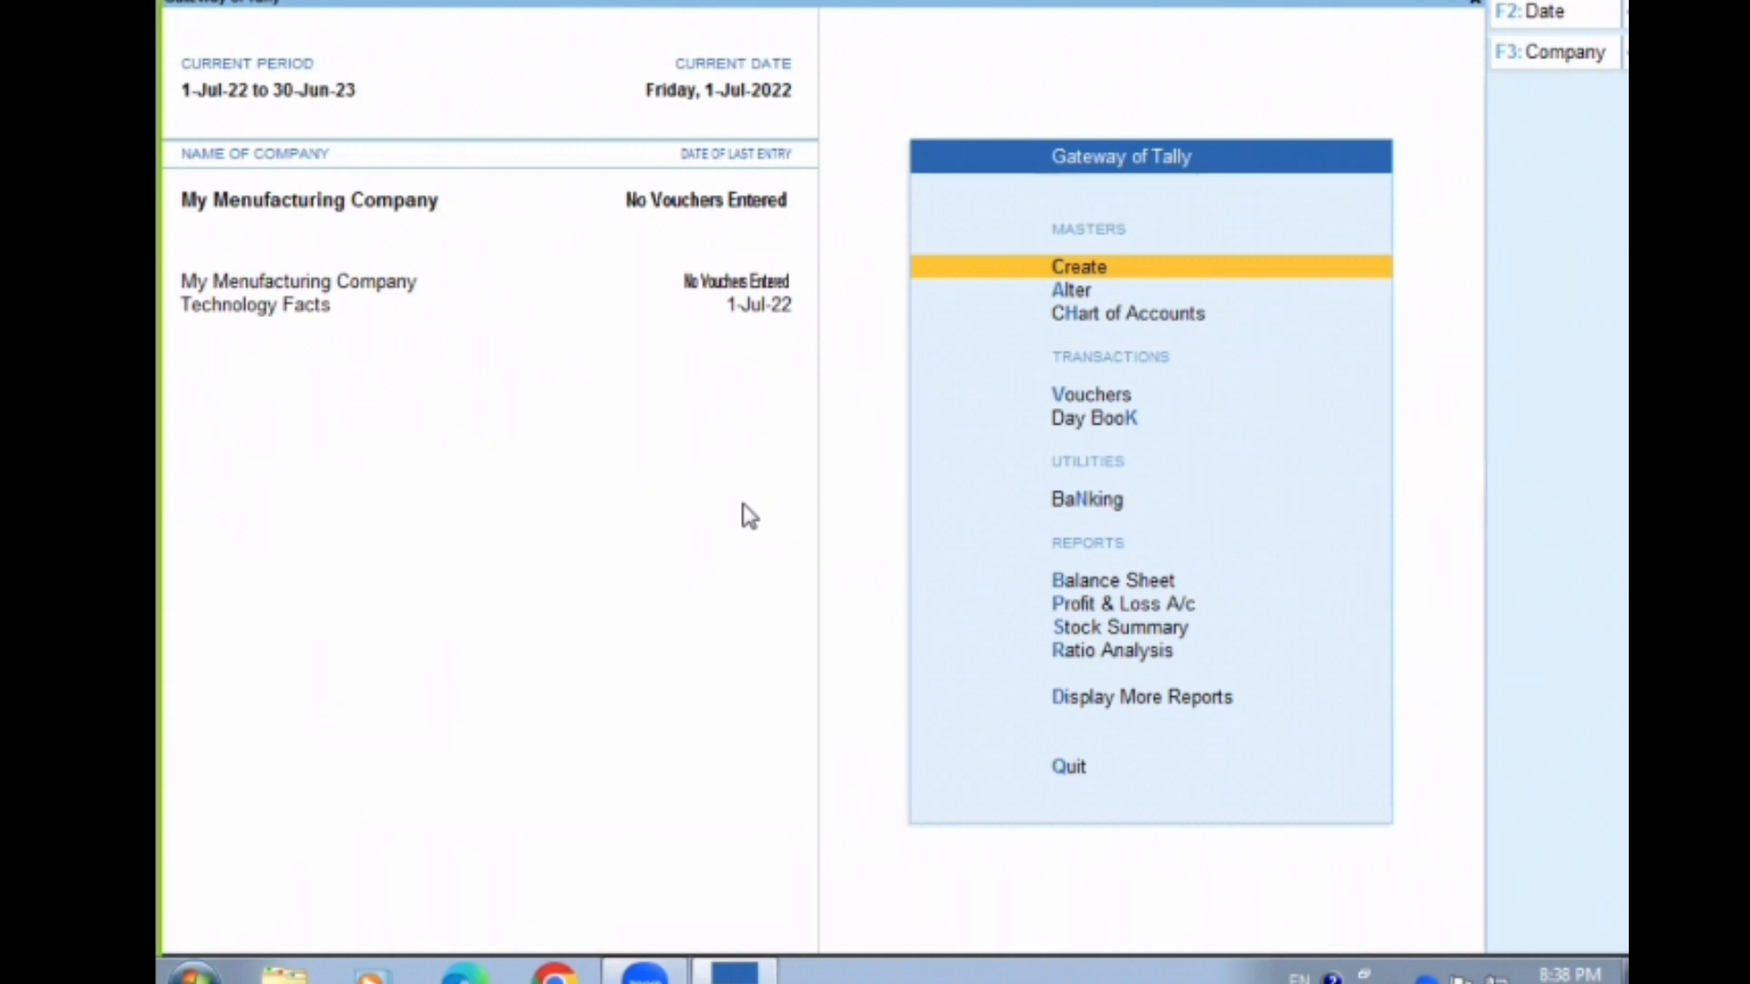
Create a simple unit of measure with the symbol pcs and 0 decimal places
{"action": "key", "text": "Return"}
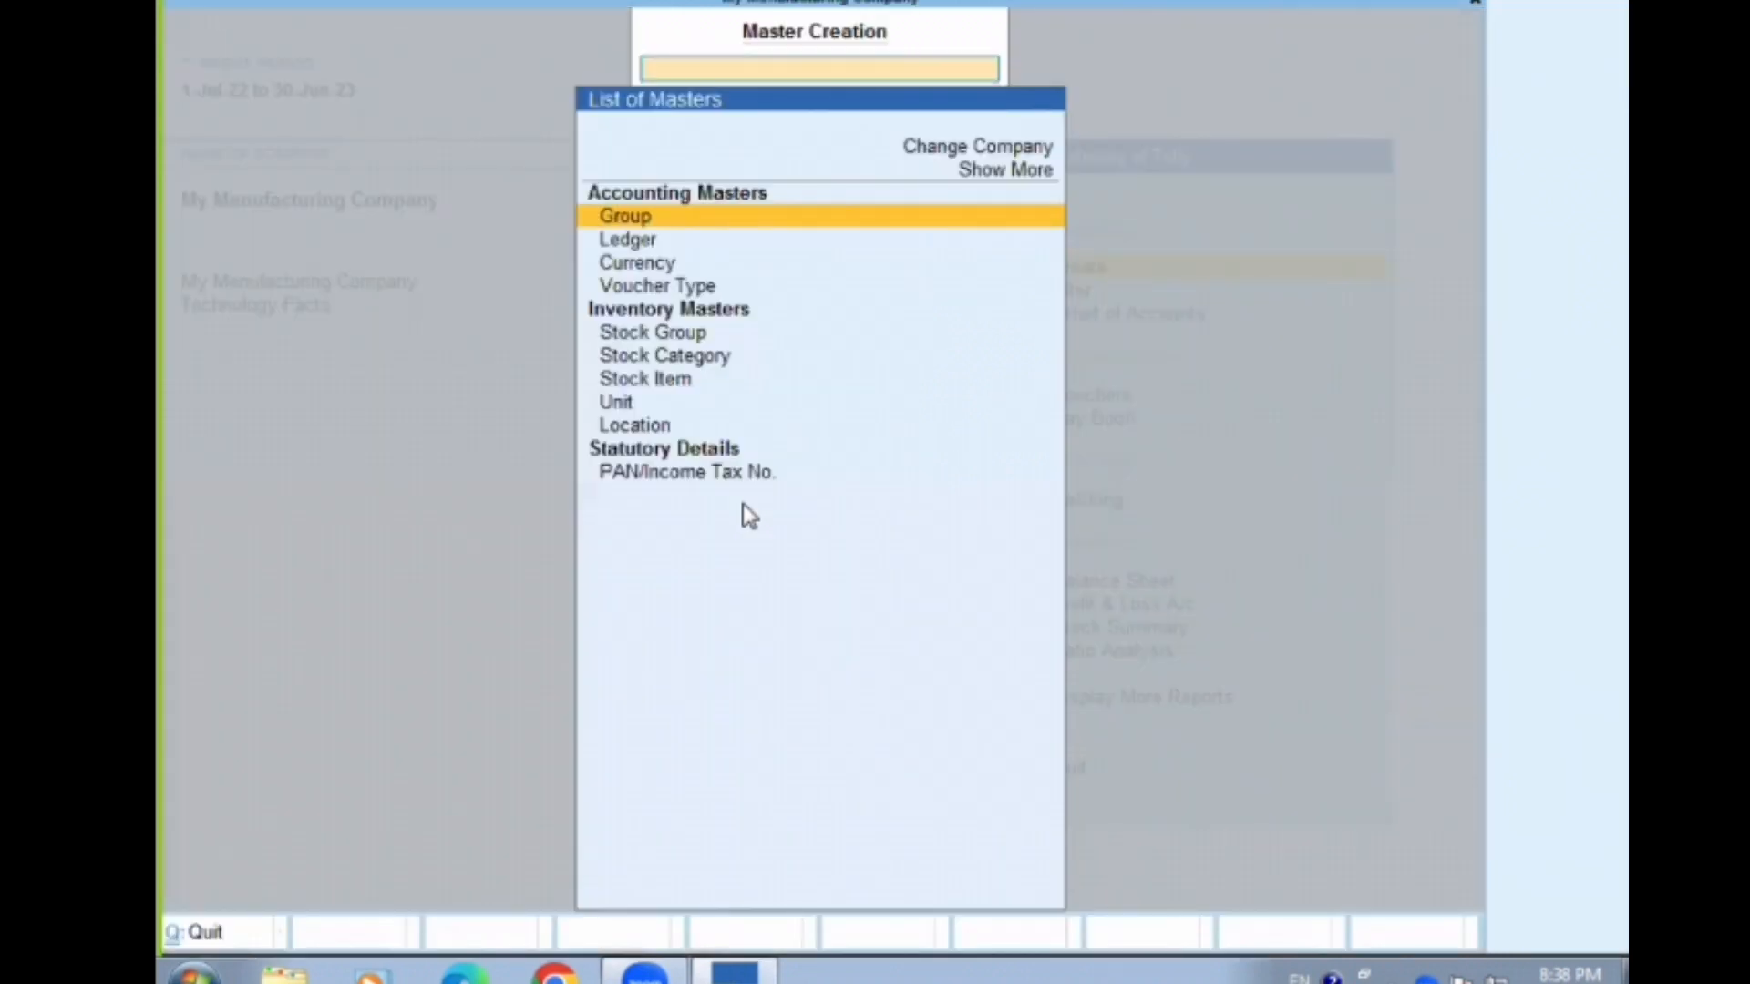
{"action": "left_click", "coordinate": [687, 410]}
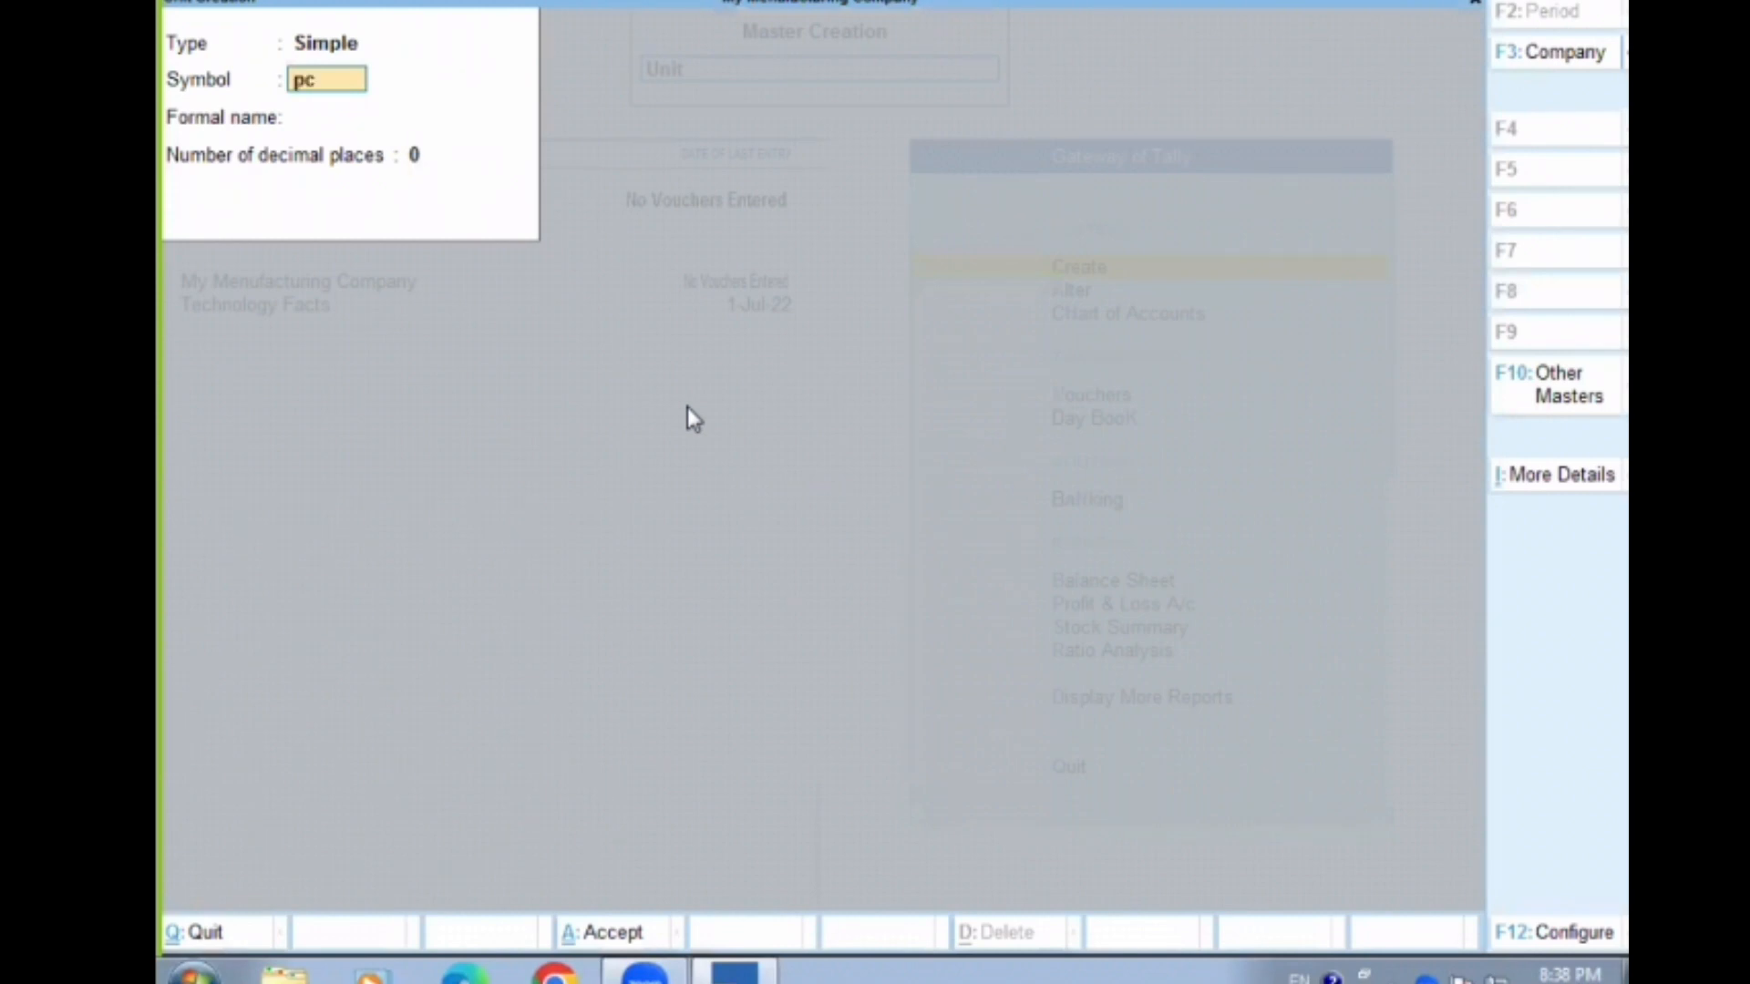
{"action": "key", "text": "Return"}
{"action": "key", "text": "Return"}
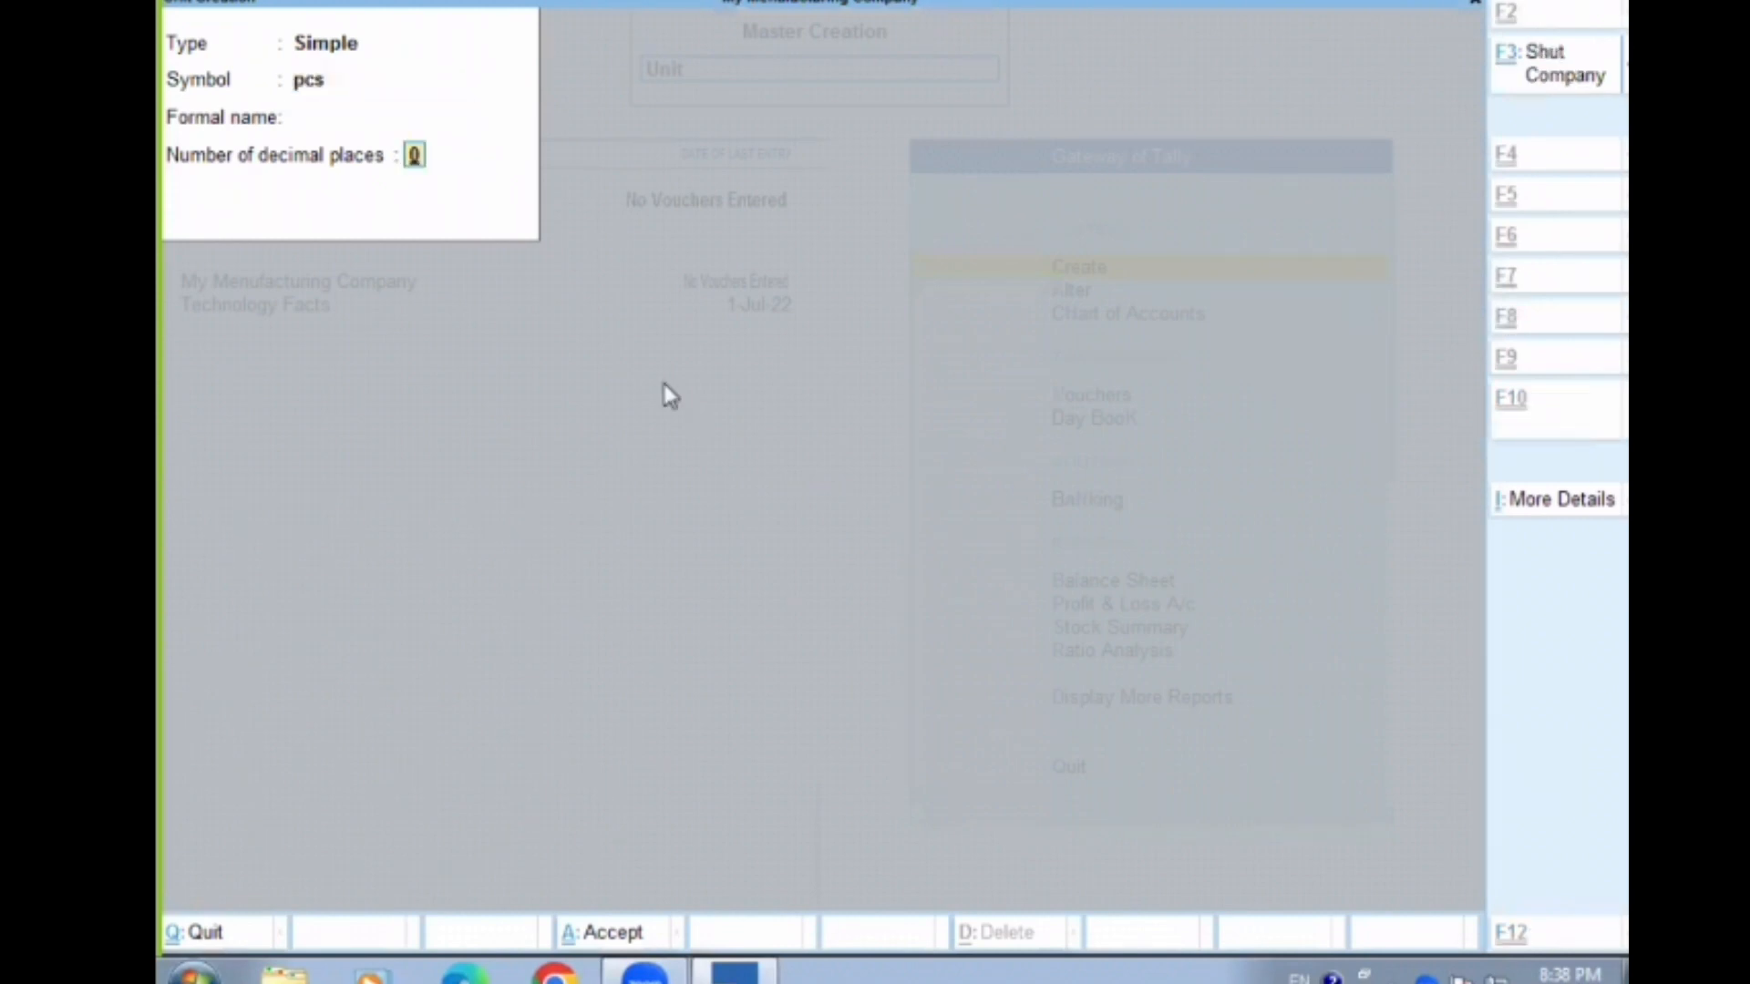
{"action": "key", "text": "Return"}
{"action": "key", "text": "Escape"}
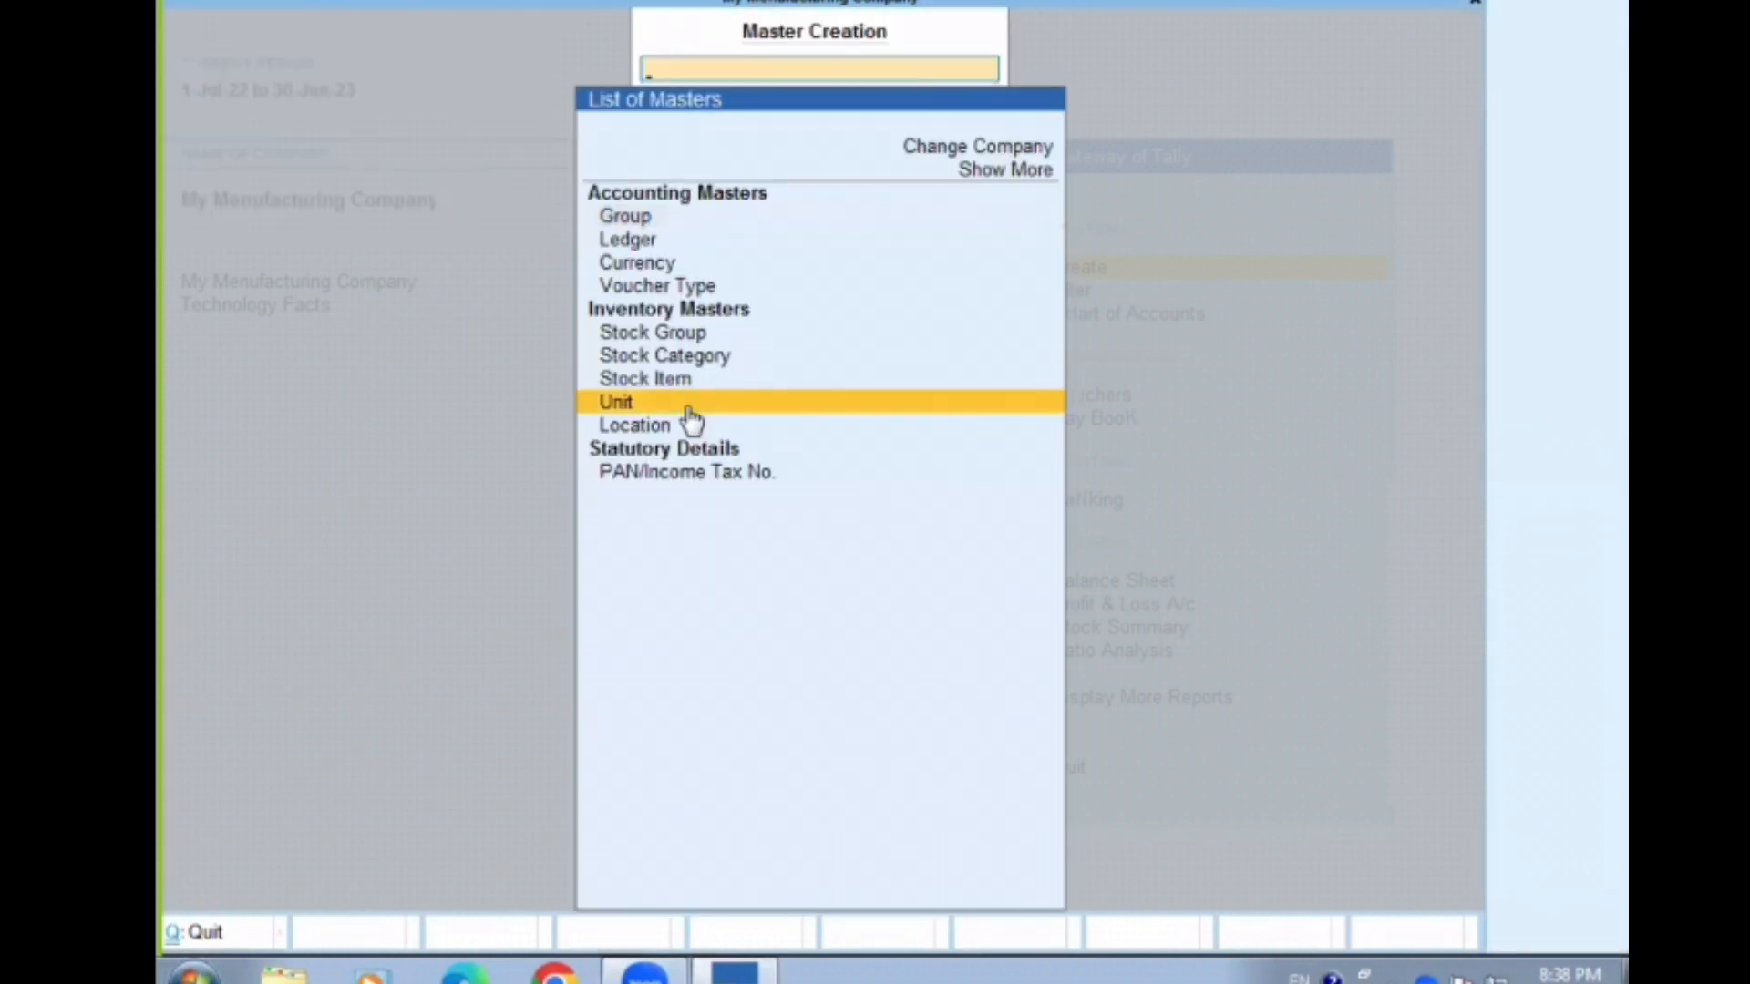
Start a new stock item named Painkiller under Primary, with category Not Applicable and unit pcs
{"action": "key", "text": "Up"}
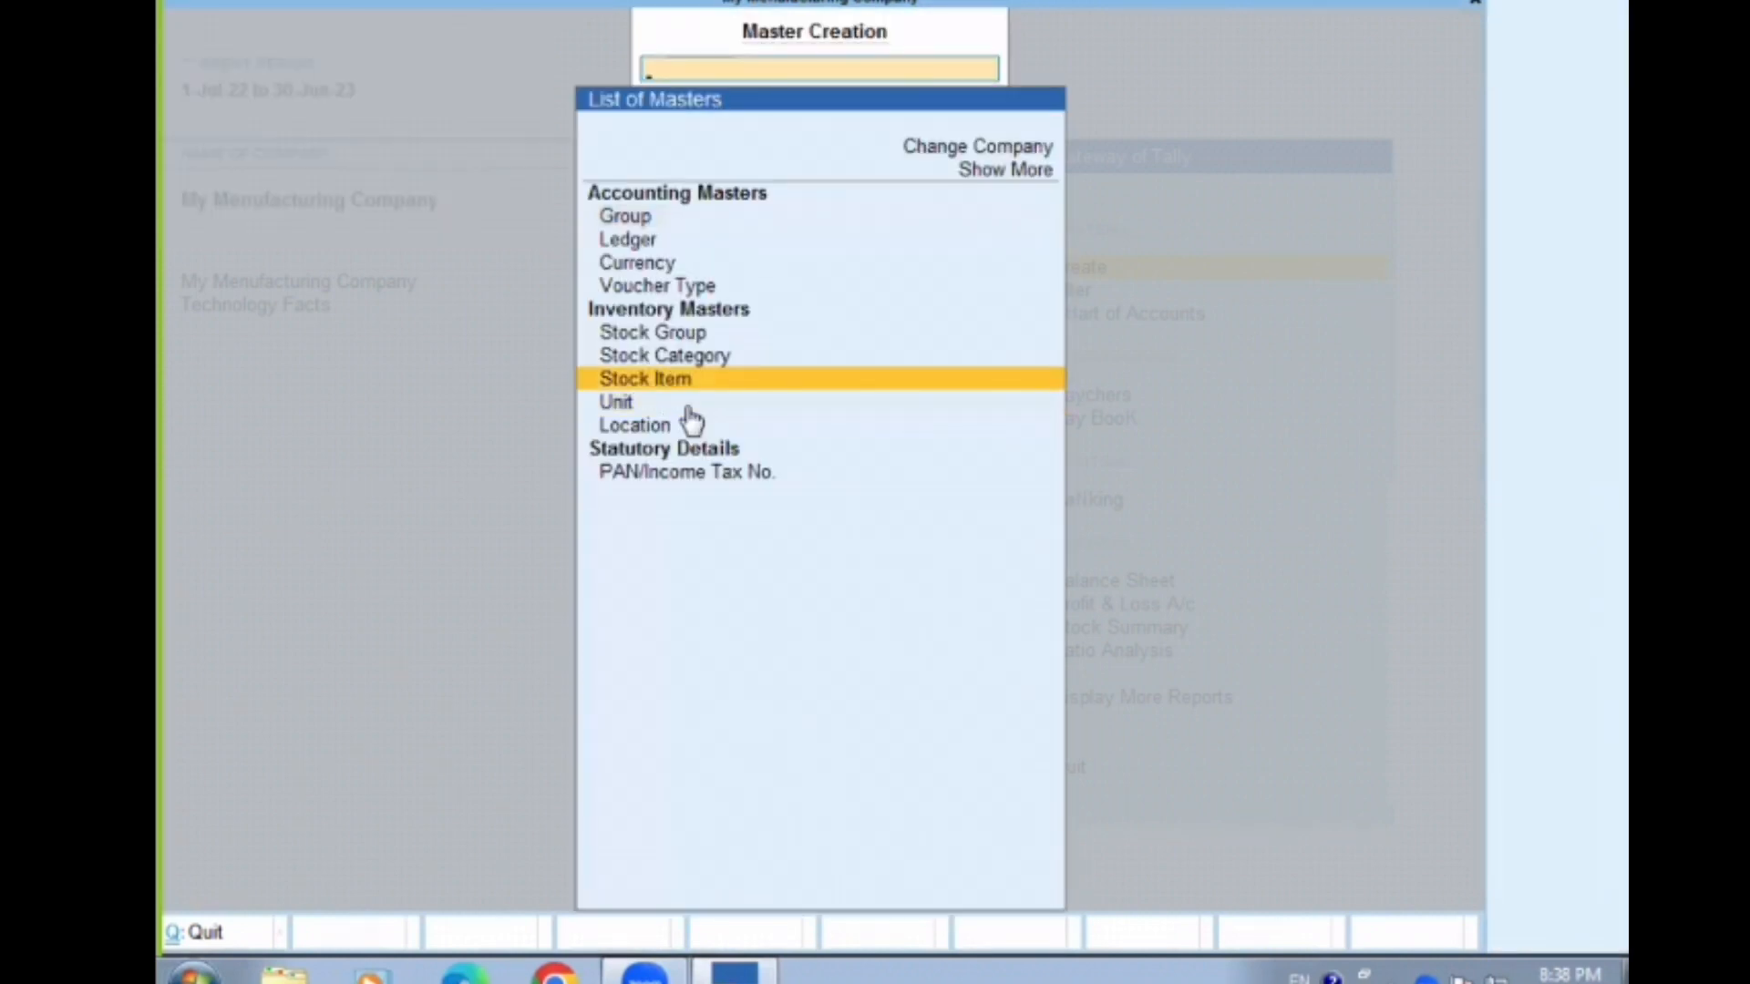
{"action": "key", "text": "Return"}
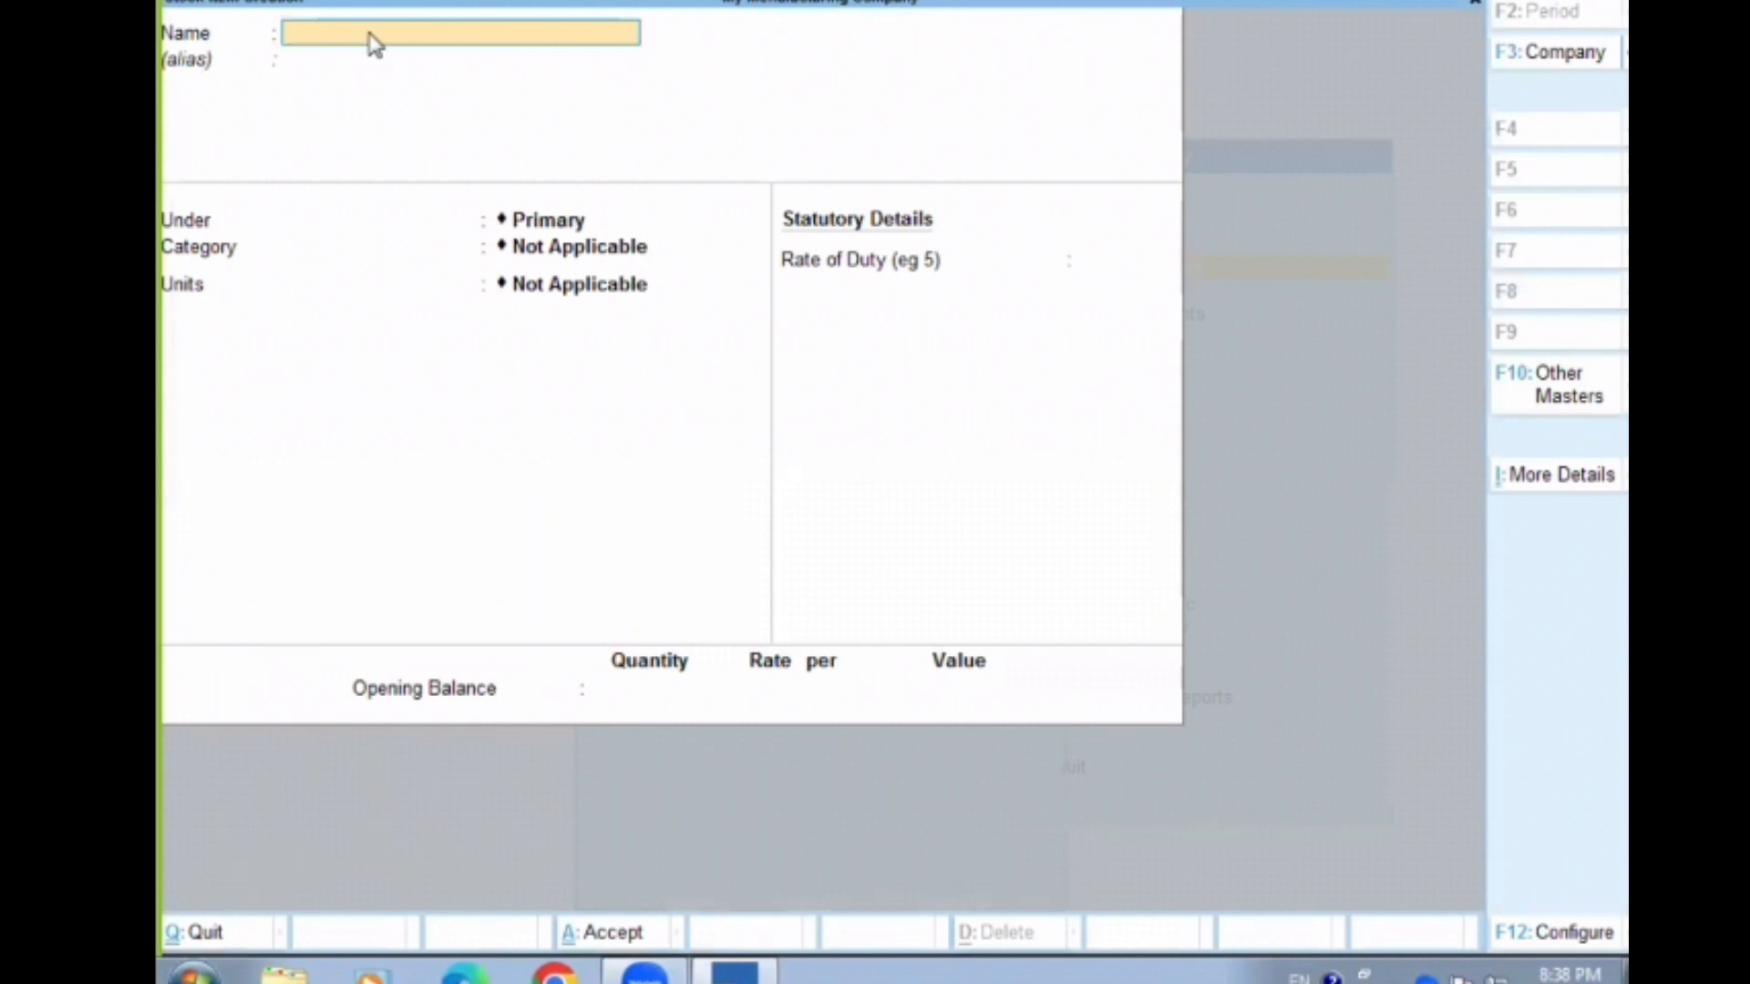
{"action": "type", "text": "Painkiller"}
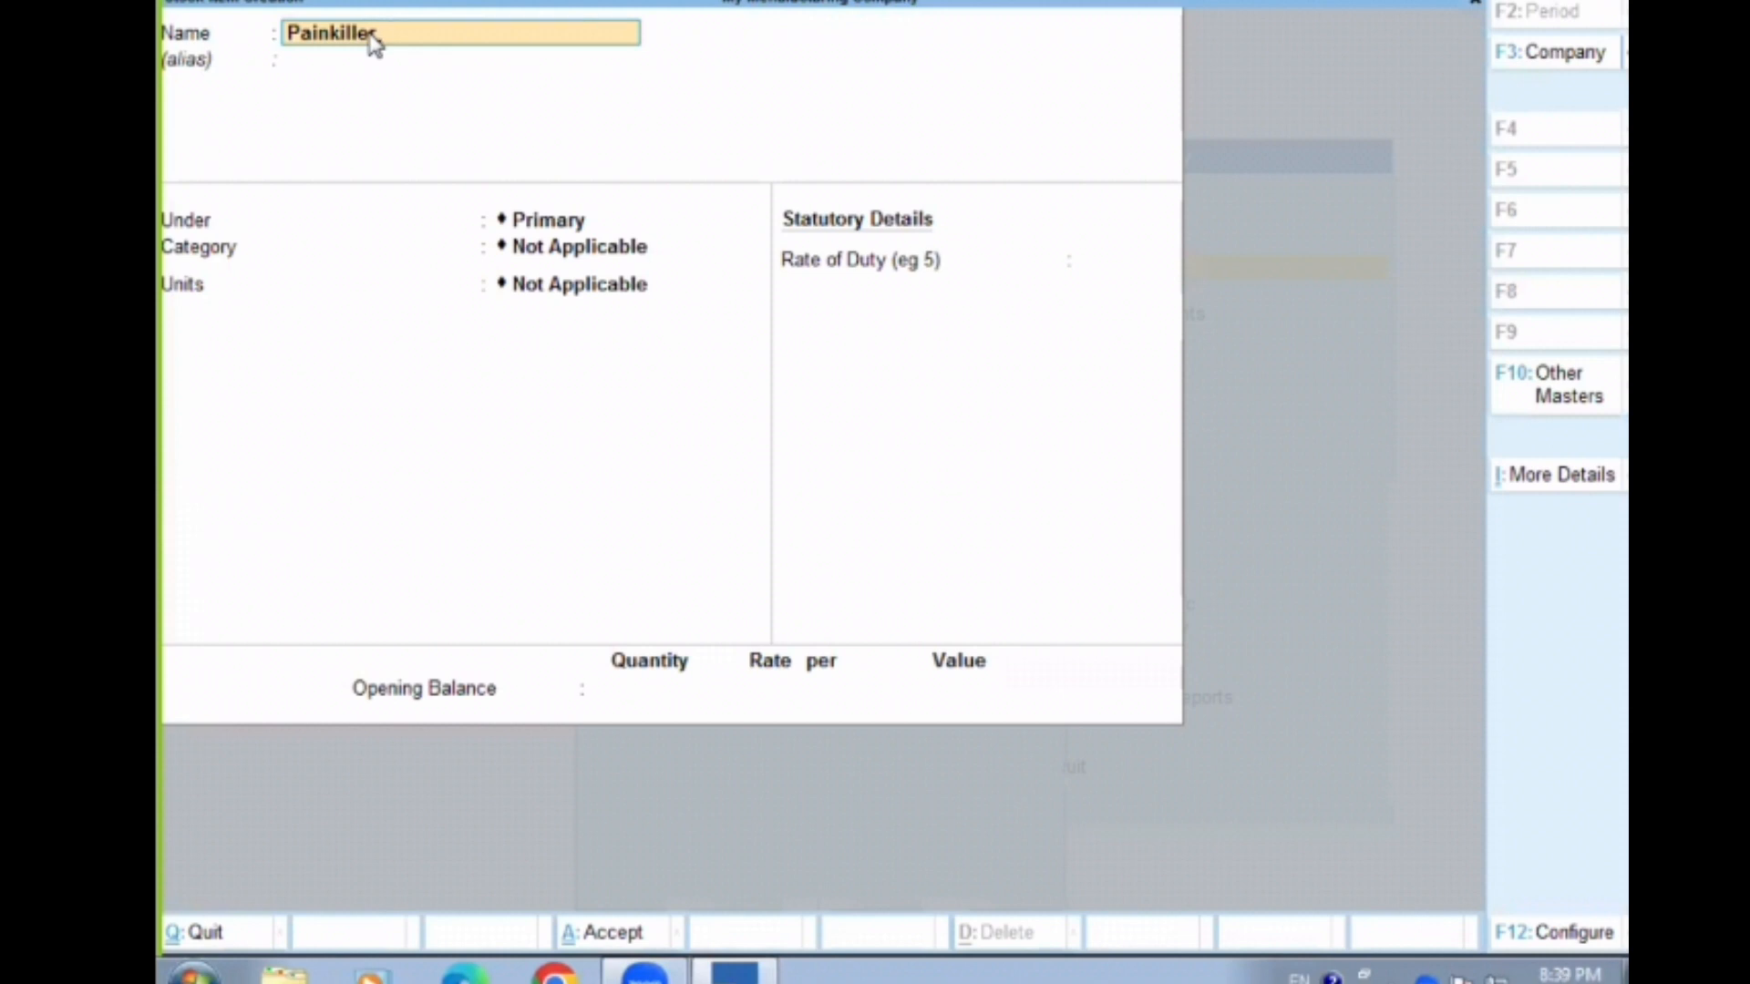
{"action": "key", "text": "Return"}
{"action": "key", "text": "Return"}
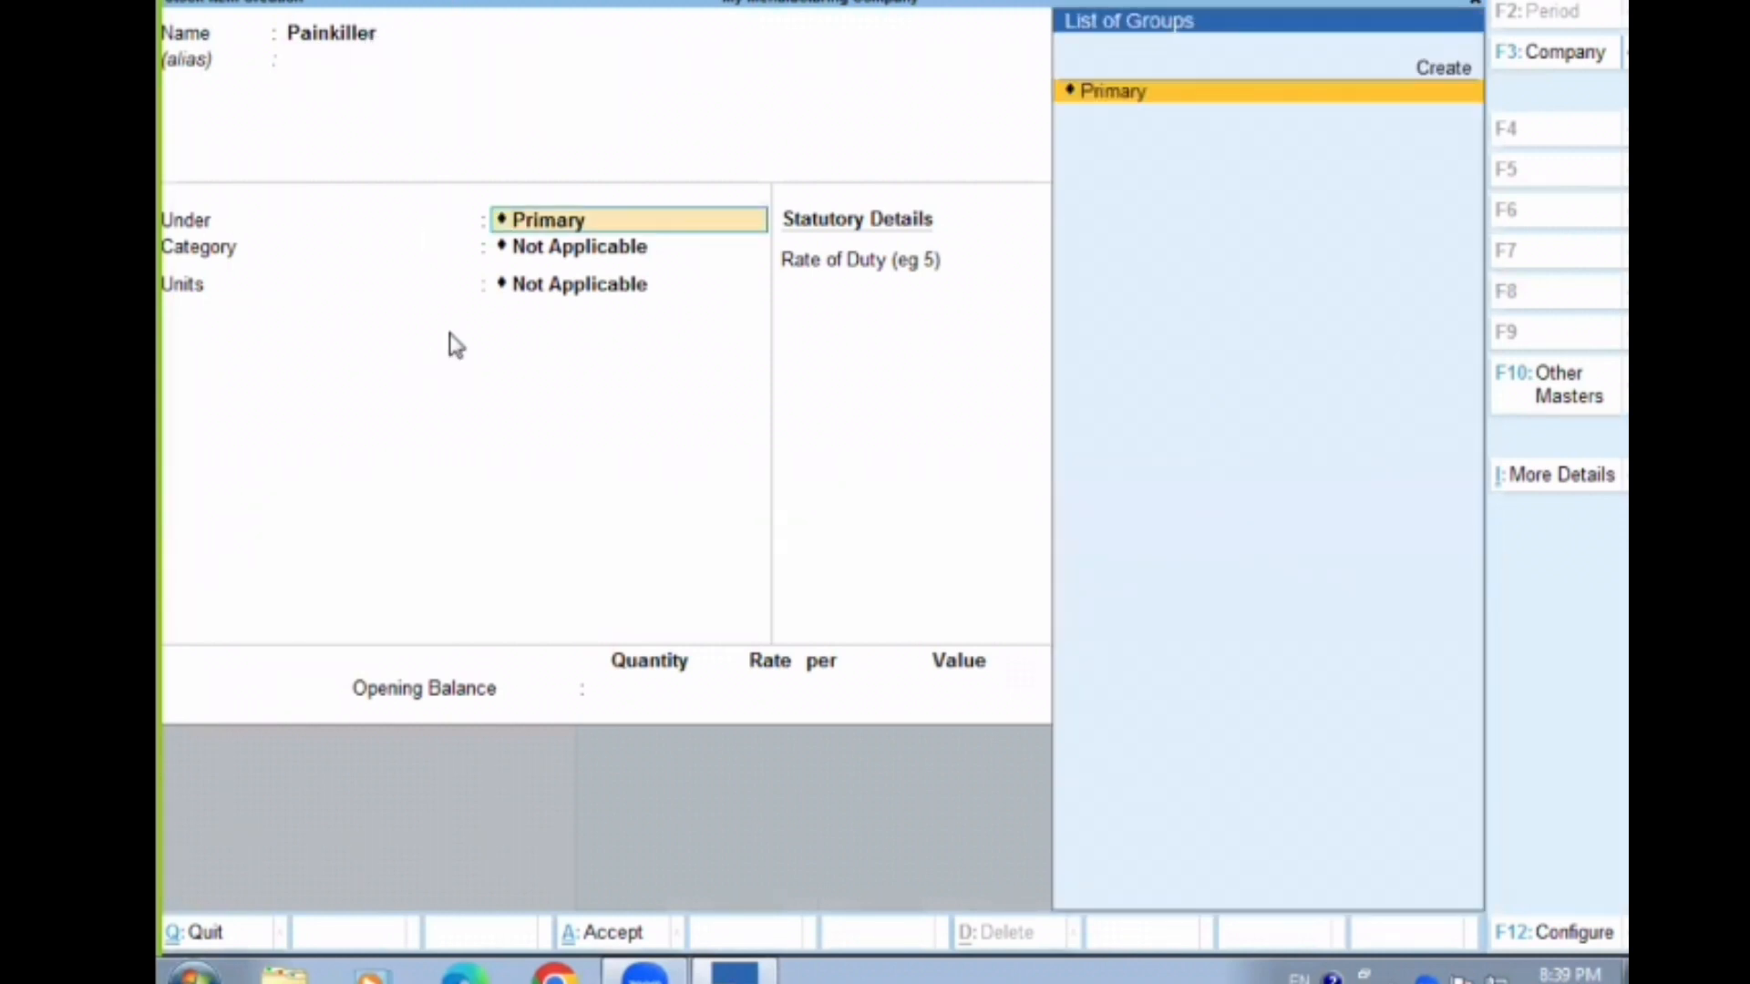
{"action": "key", "text": "Return"}
{"action": "key", "text": "Return"}
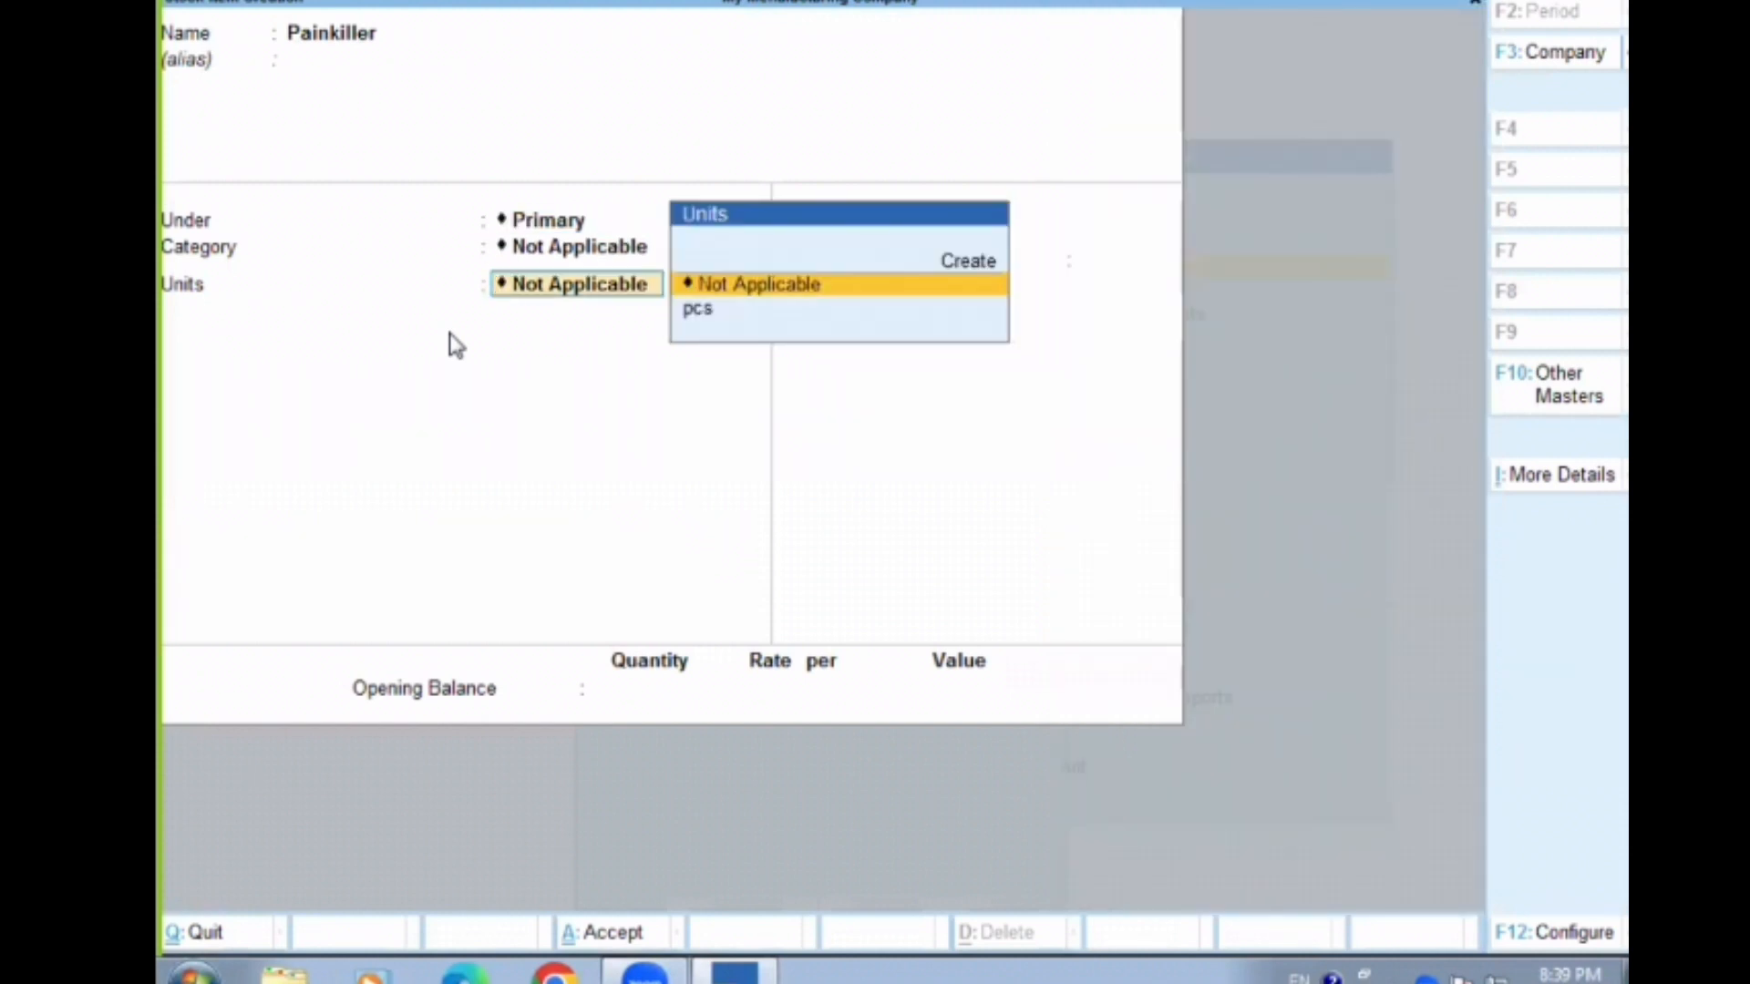
{"action": "key", "text": "Down"}
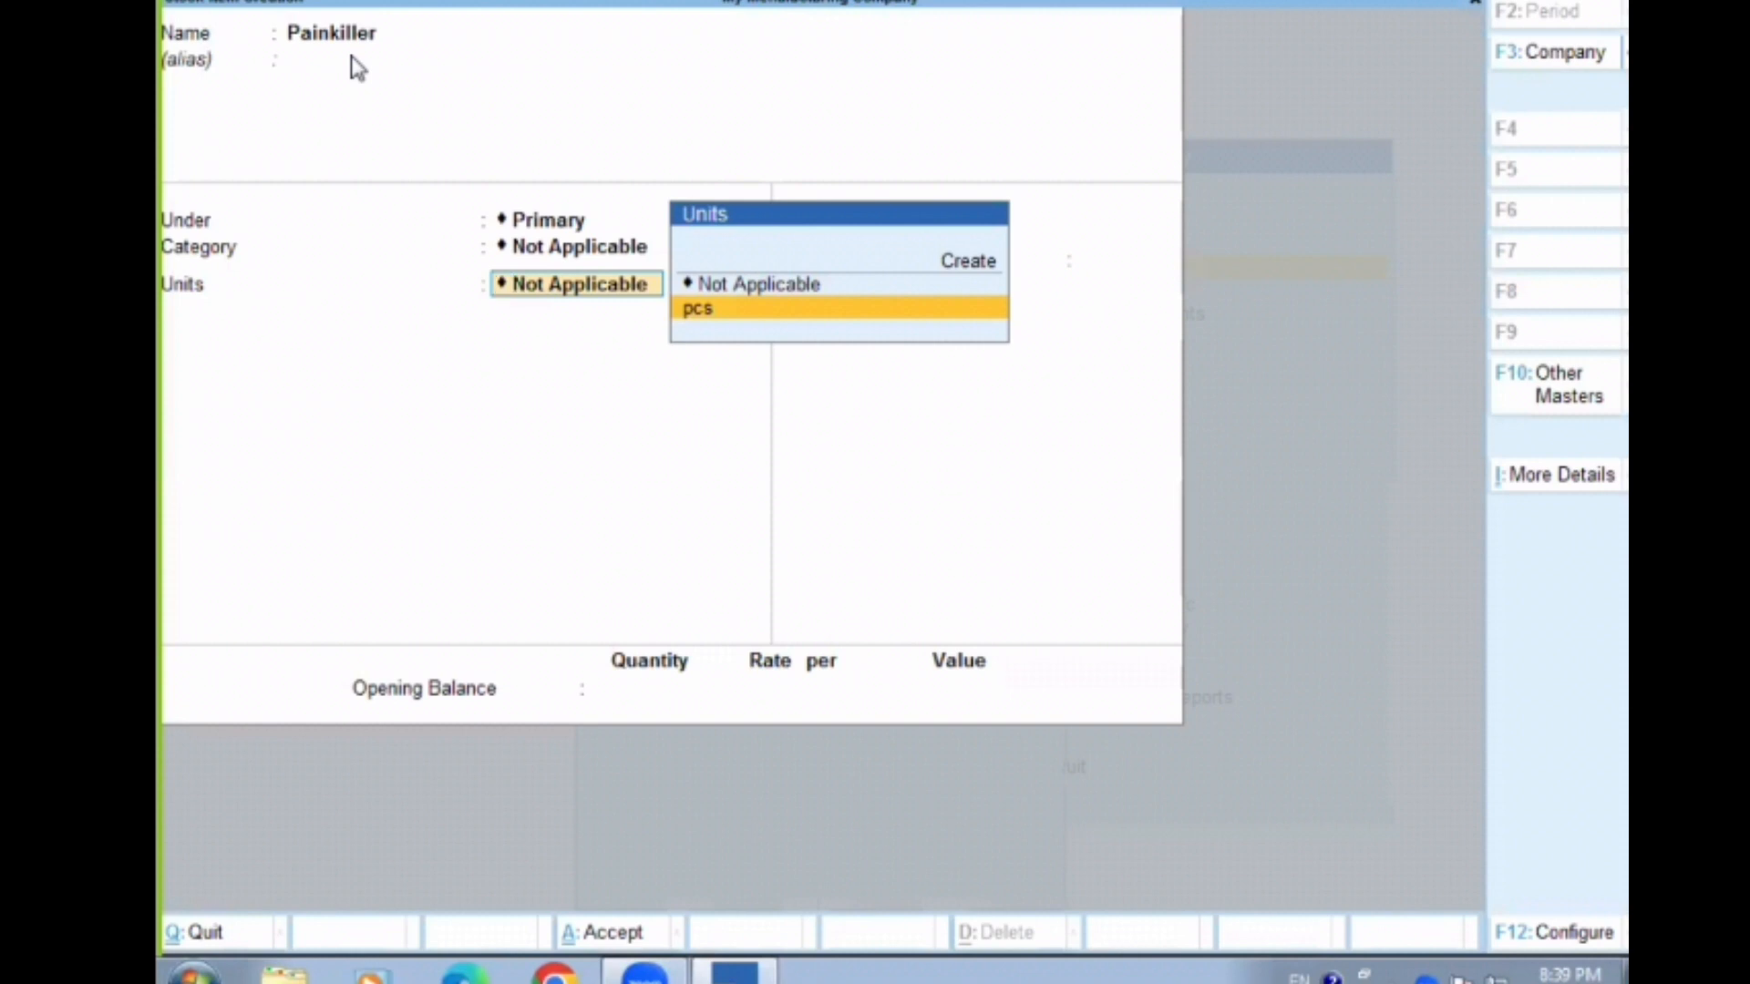
{"action": "key", "text": "Return"}
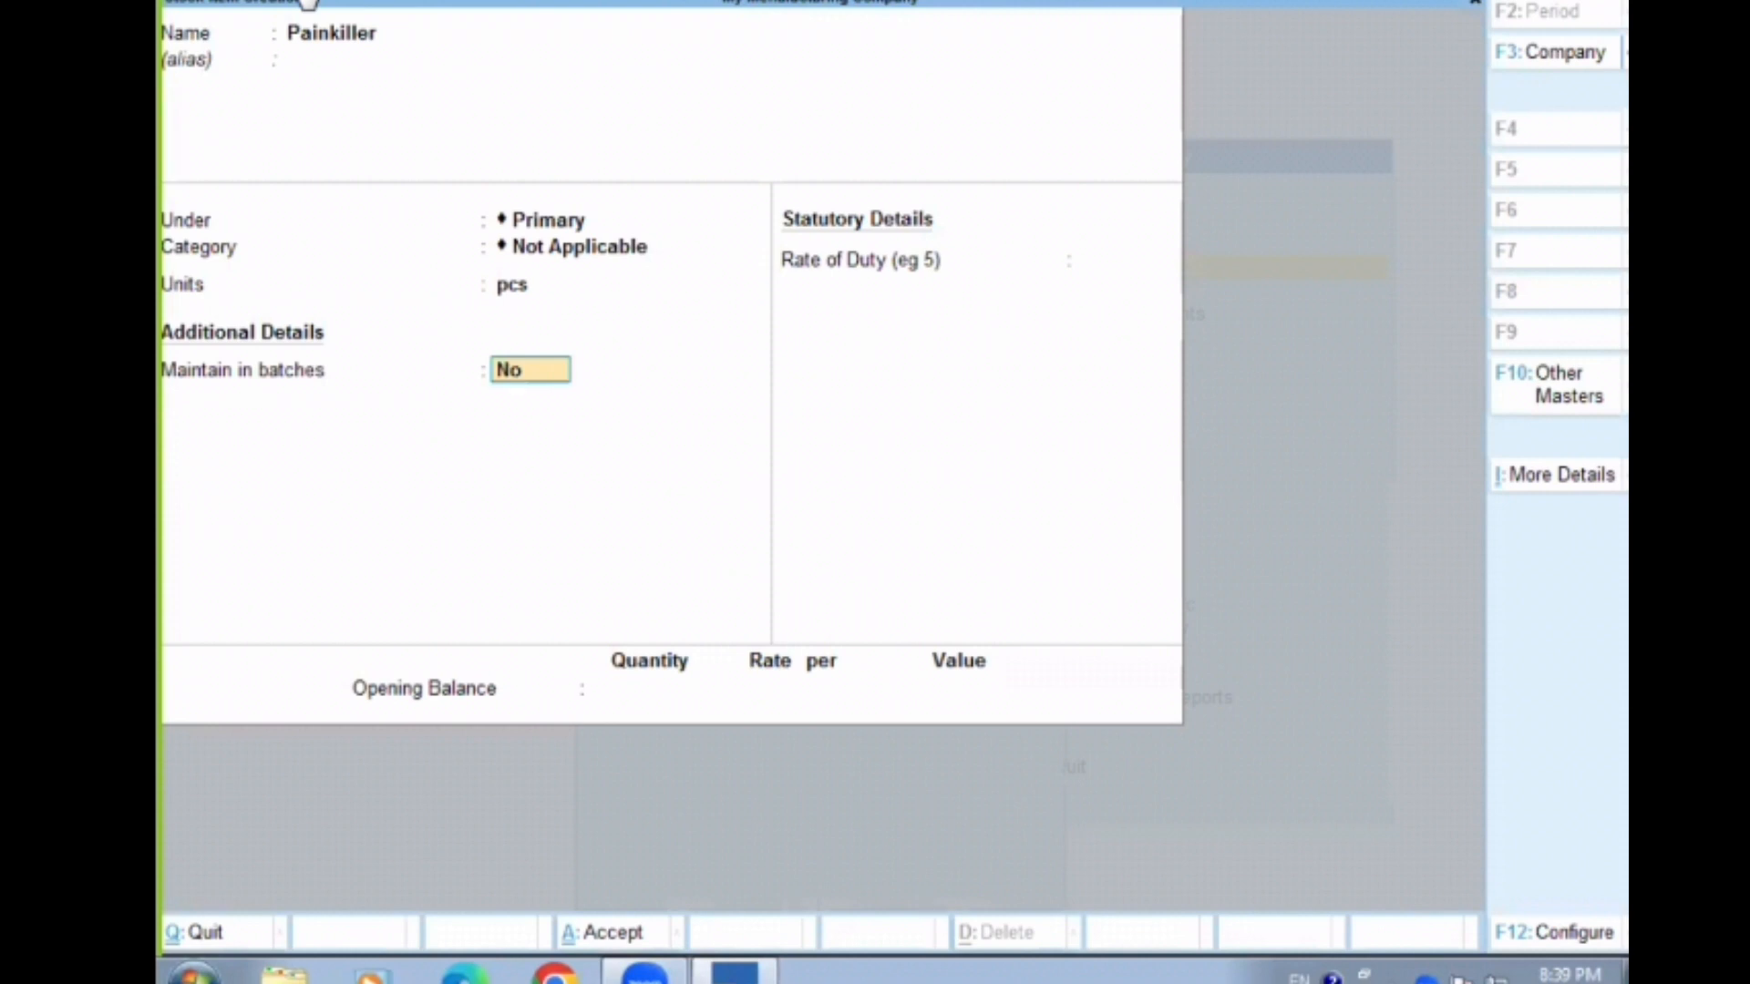
Set Maintain in batches to Yes for the Painkiller stock item
{"action": "left_click", "coordinate": [308, 2]}
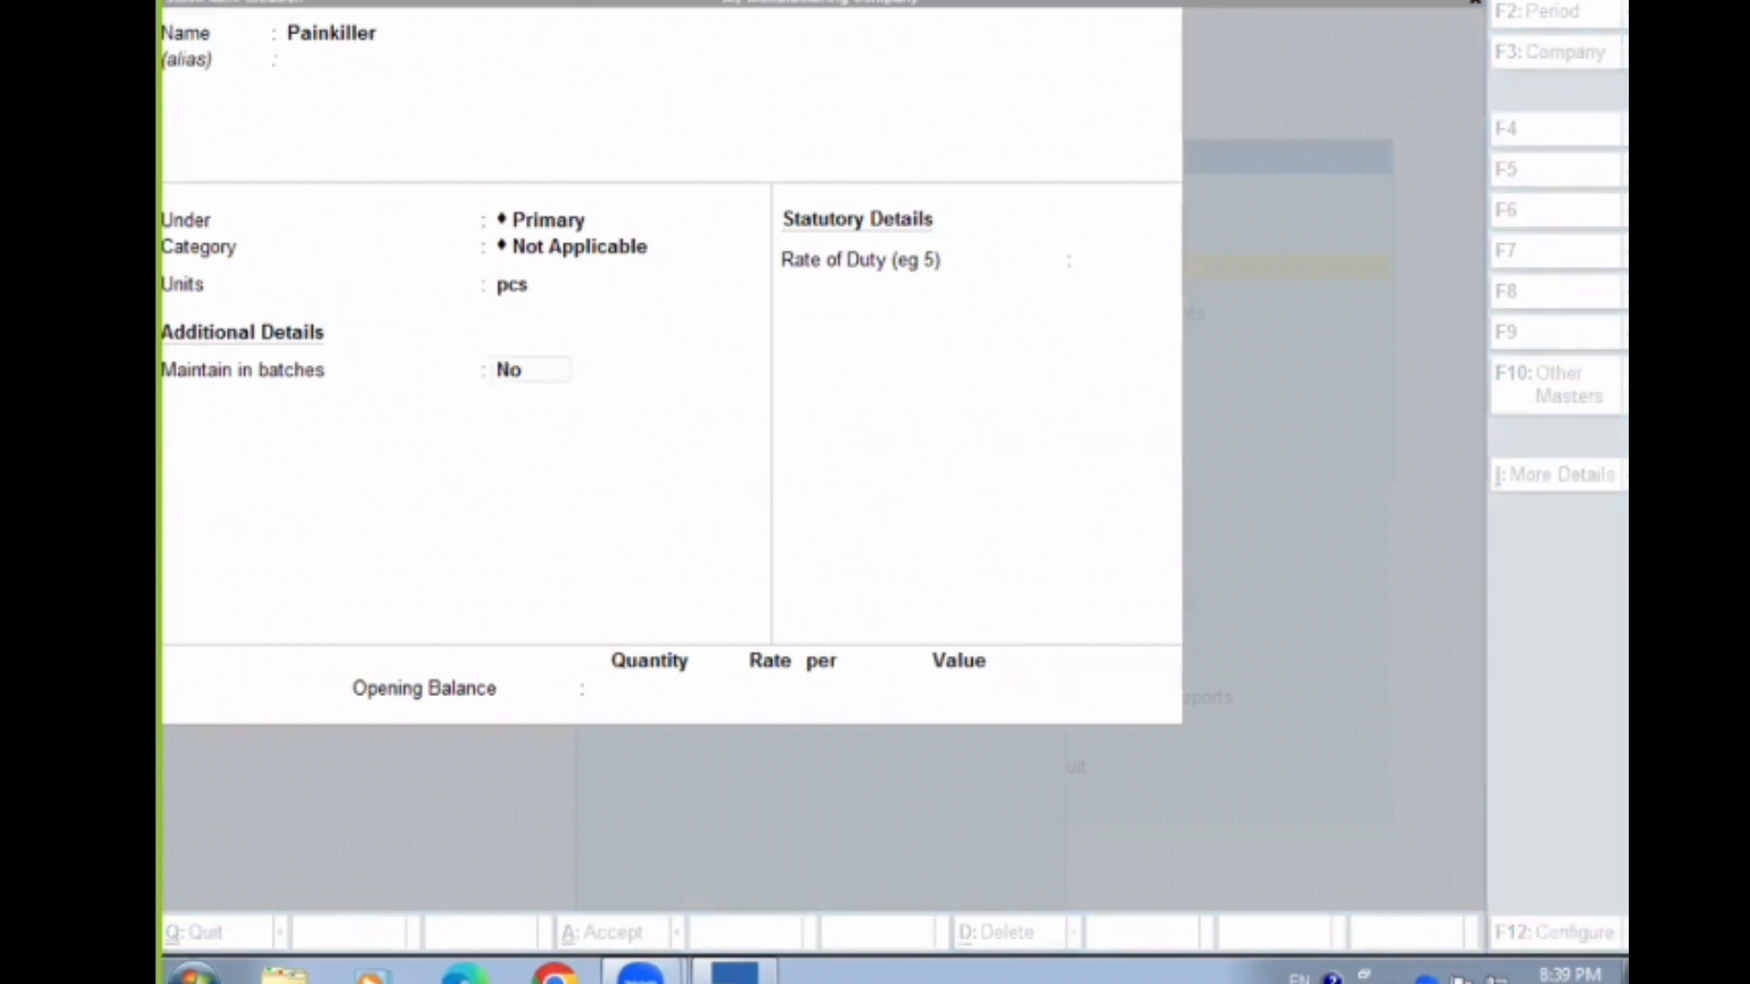
{"action": "mouse_move", "coordinate": [160, 355]}
{"action": "left_mouse_down"}
{"action": "mouse_move", "coordinate": [249, 402]}
{"action": "mouse_move", "coordinate": [418, 410]}
{"action": "mouse_move", "coordinate": [555, 387]}
{"action": "mouse_move", "coordinate": [623, 400]}
{"action": "left_mouse_up"}
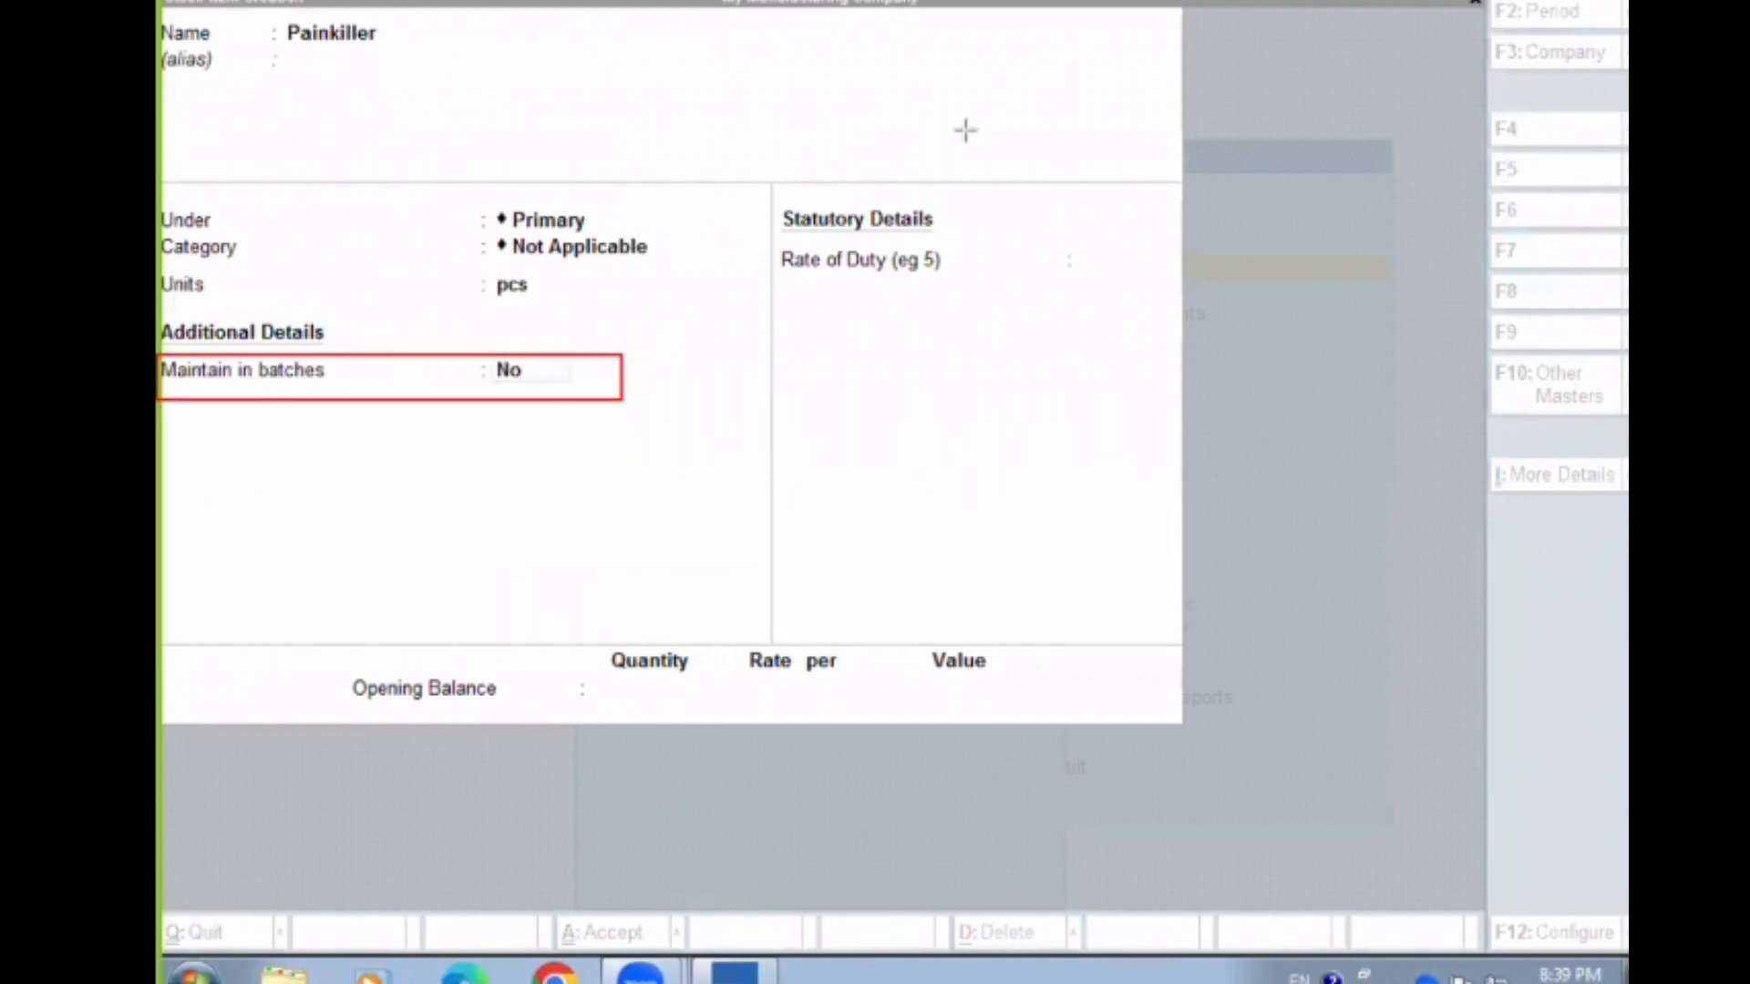
{"action": "left_click", "coordinate": [511, 374]}
{"action": "type", "text": "y"}
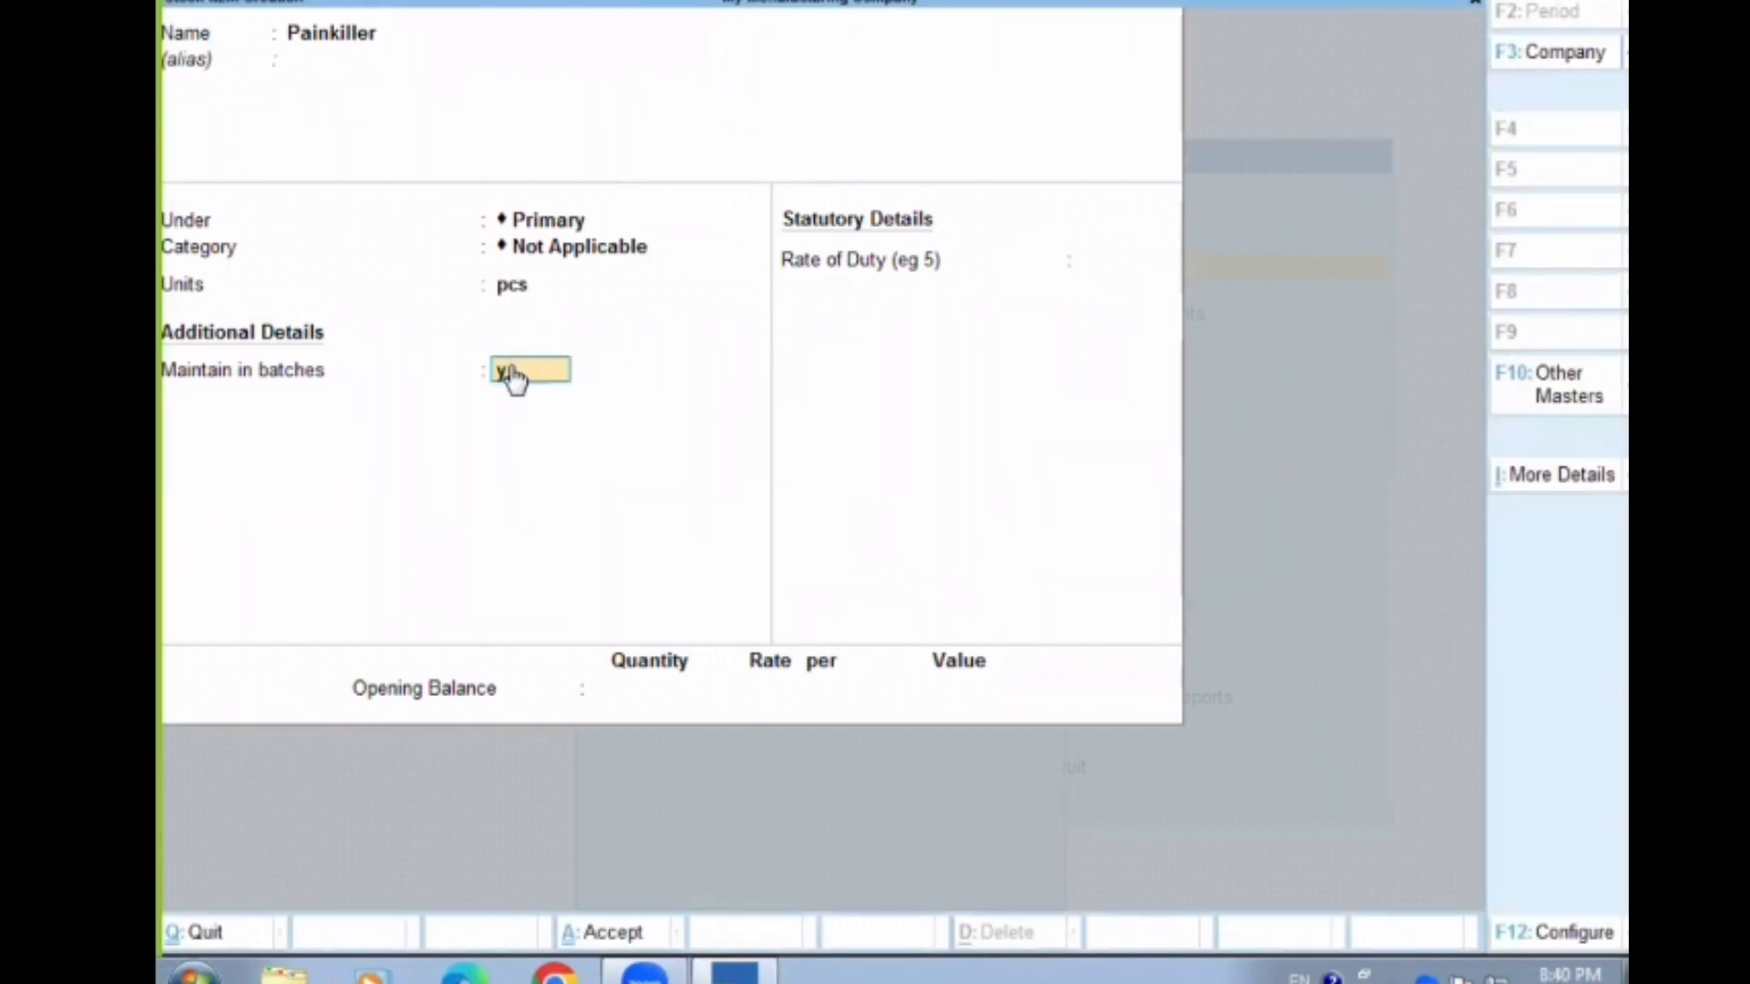
{"action": "key", "text": "Return"}
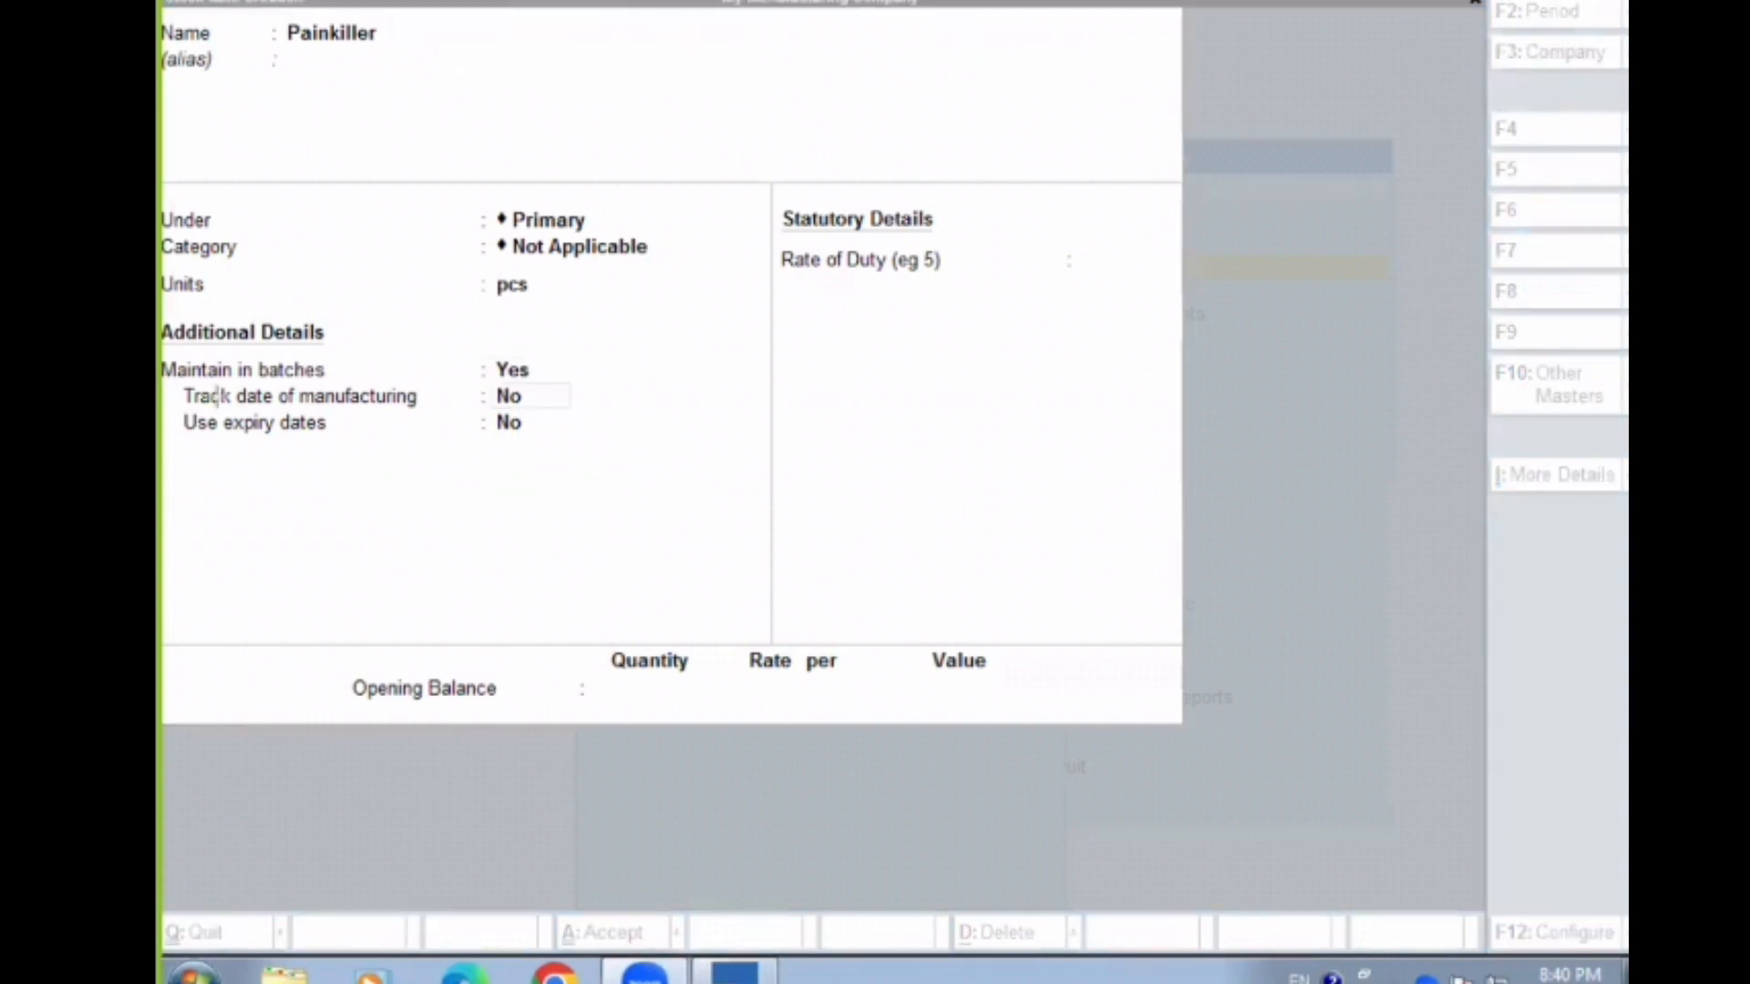
Set Track date of manufacturing and Use expiry dates to Yes for Painkiller, and save the item
{"action": "mouse_move", "coordinate": [183, 385]}
{"action": "left_mouse_down"}
{"action": "mouse_move", "coordinate": [489, 456]}
{"action": "mouse_move", "coordinate": [579, 447]}
{"action": "left_mouse_up"}
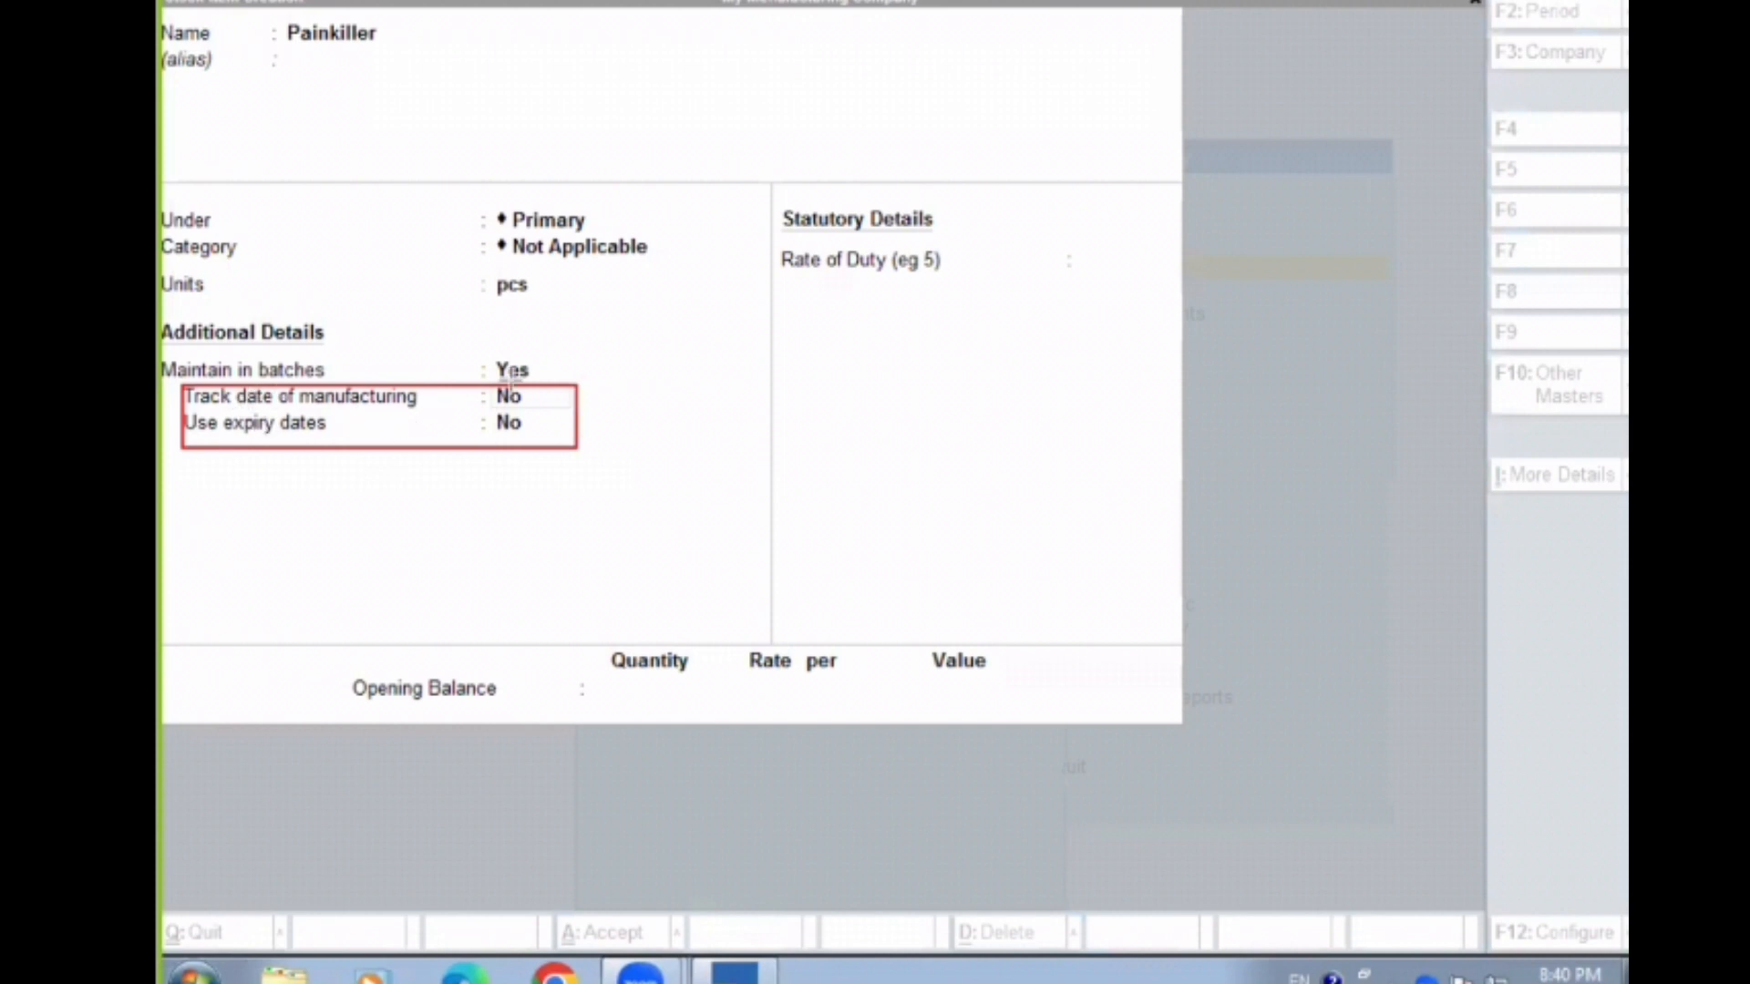
{"action": "left_click", "coordinate": [975, 138]}
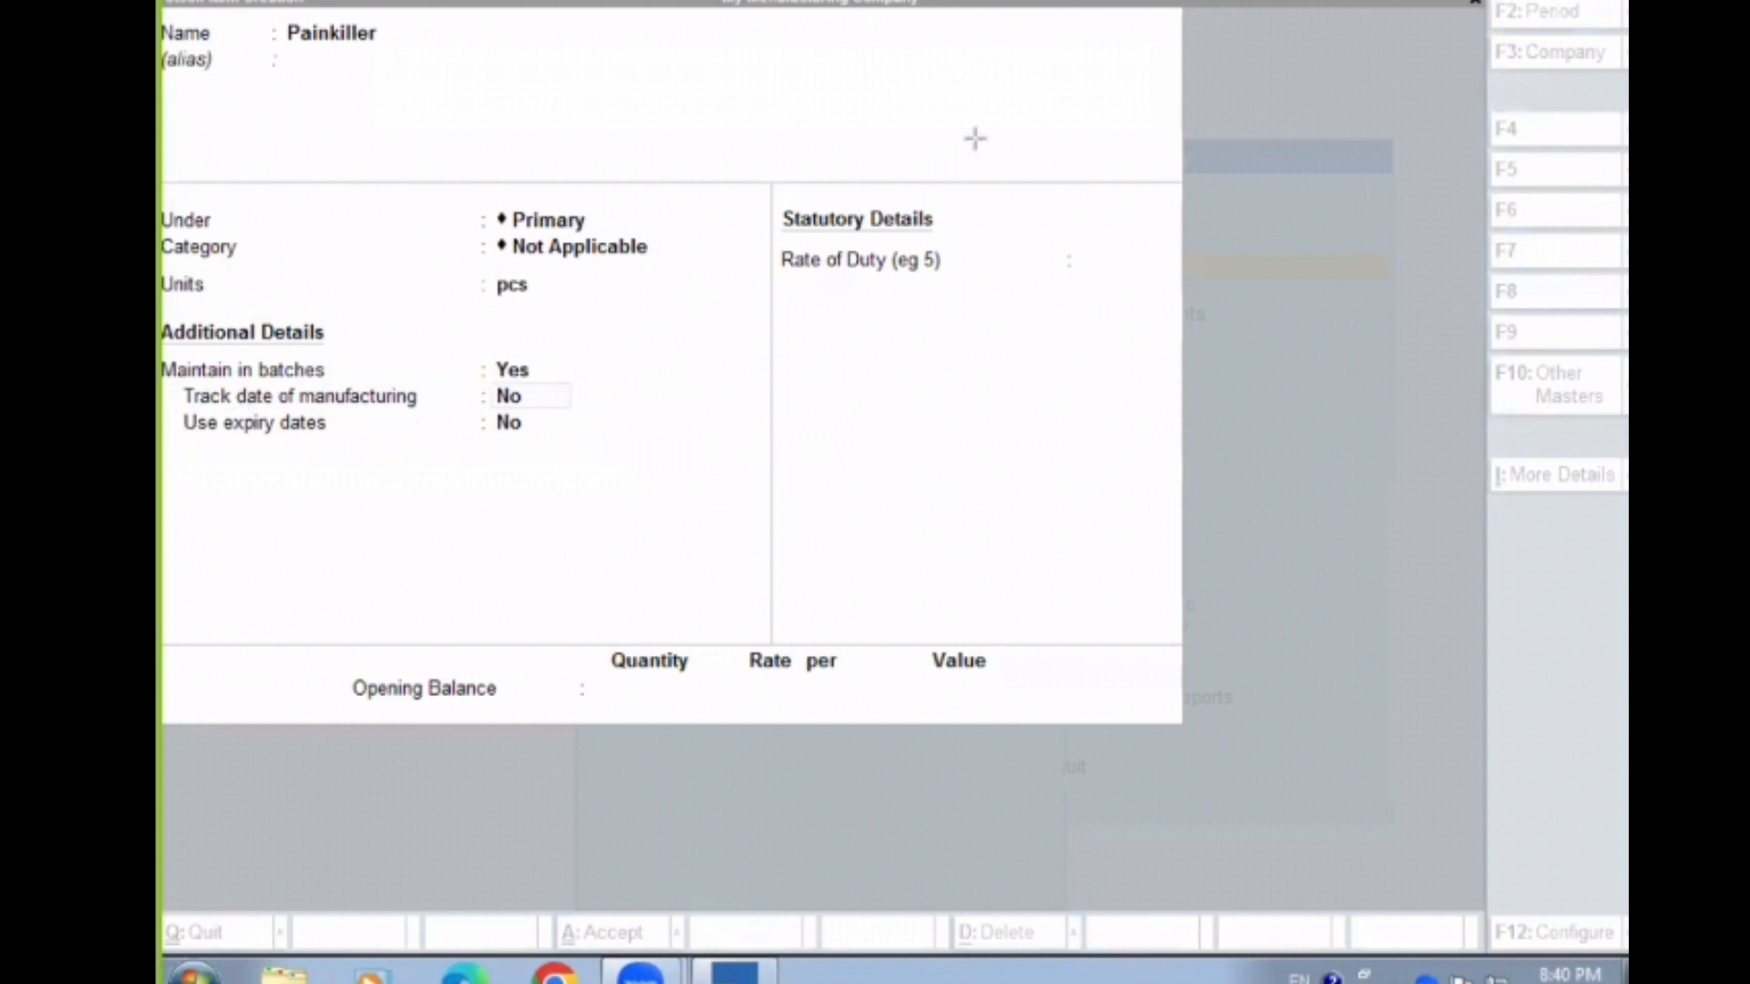
{"action": "left_click", "coordinate": [506, 402]}
{"action": "type", "text": "y"}
{"action": "key", "text": "Return"}
{"action": "type", "text": "y"}
{"action": "key", "text": "Return"}
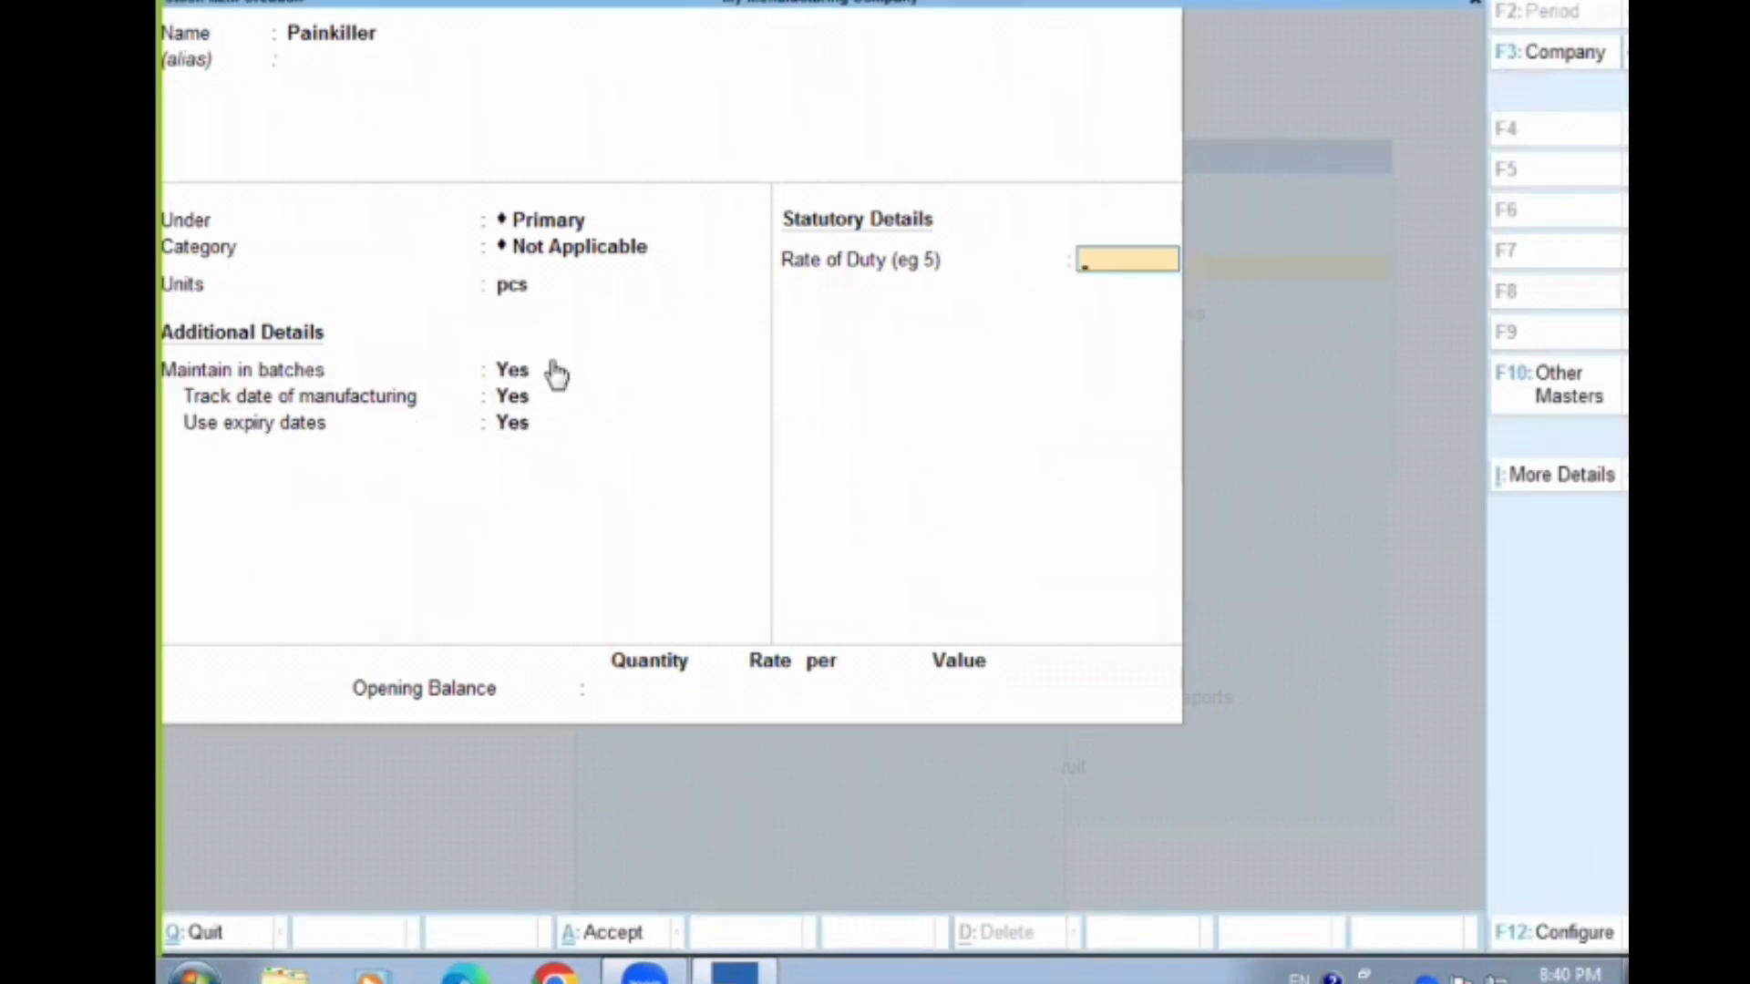
{"action": "key", "text": "Return"}
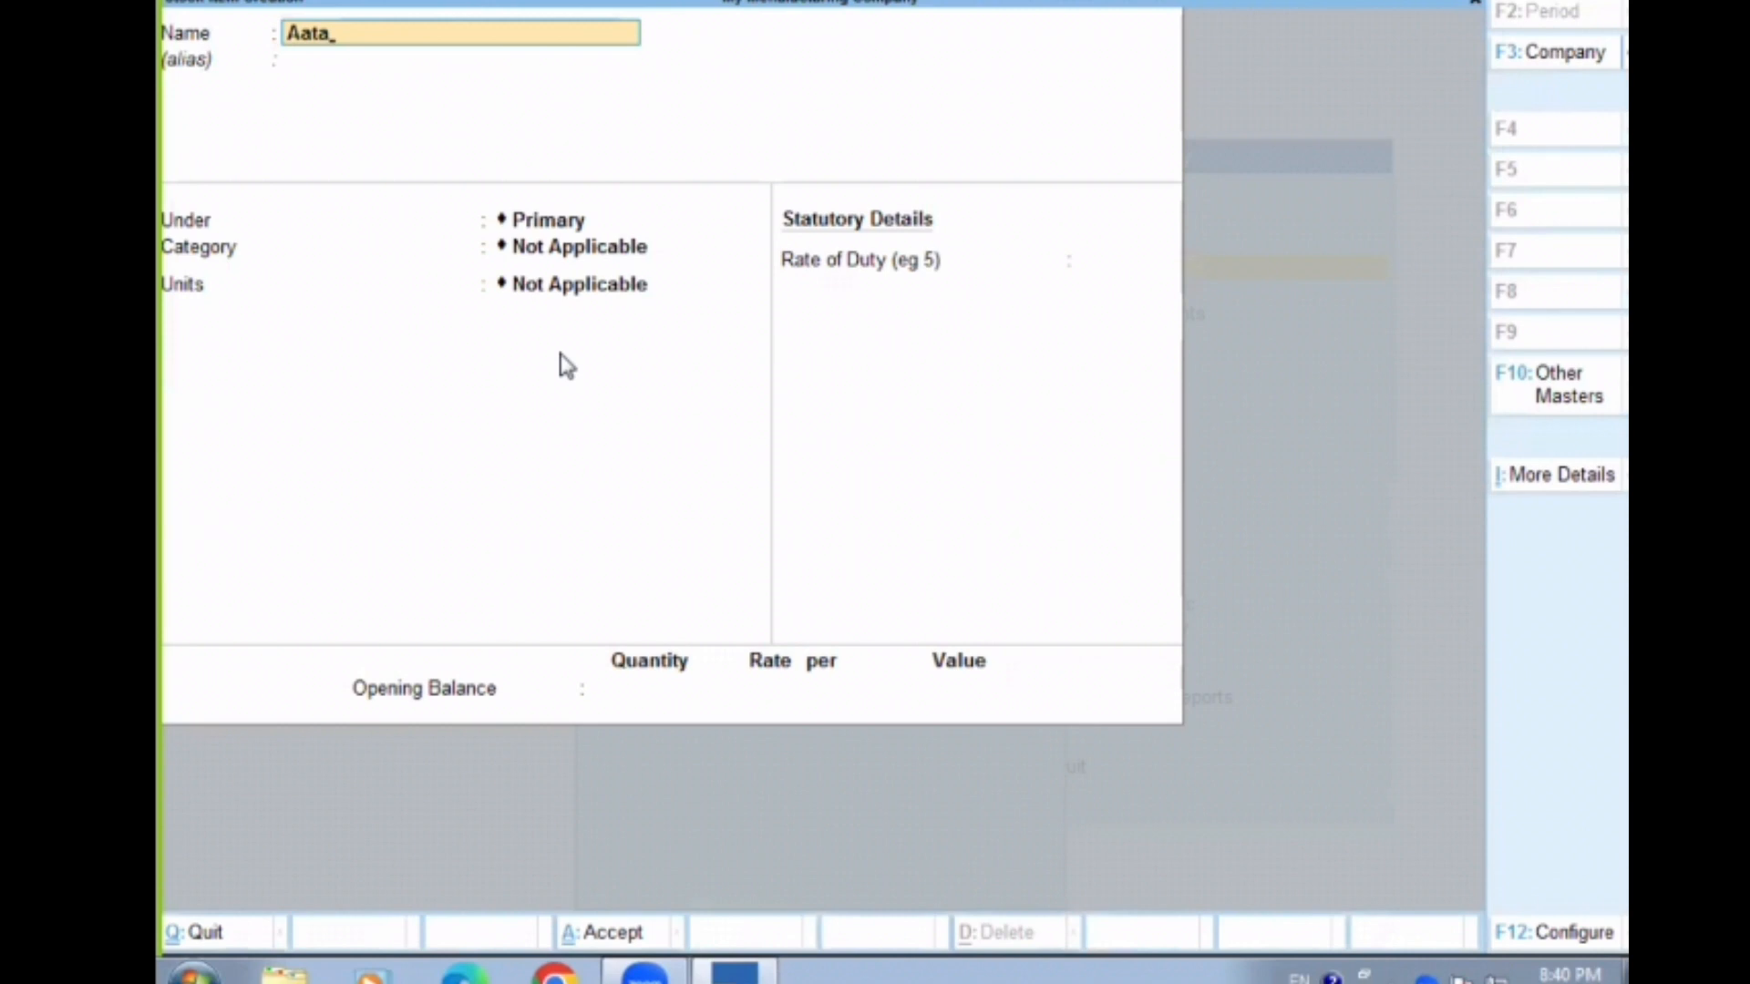
Name the next stock item Aata, keeping it under Primary with category Not Applicable
{"action": "key", "text": "Return"}
{"action": "key", "text": "Return"}
{"action": "key", "text": "Return"}
{"action": "key", "text": "Return"}
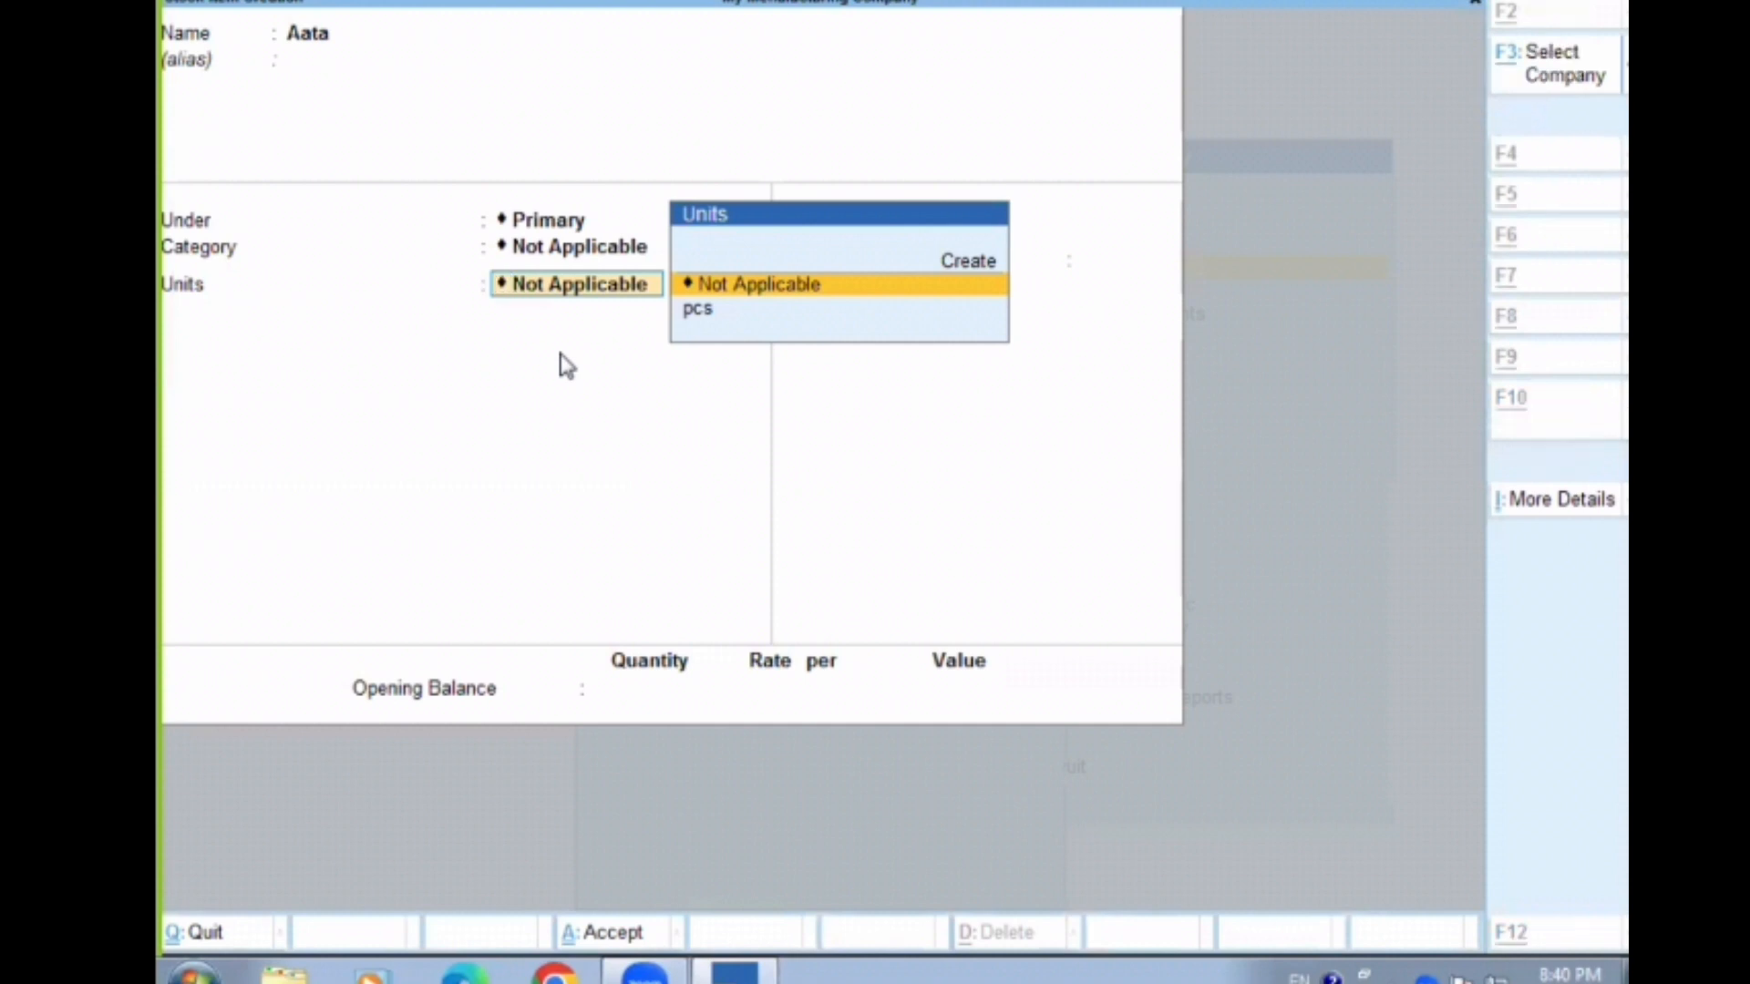
Create a simple unit with the symbol kg from within the item form and assign it to Aata
{"action": "key", "text": "alt+c"}
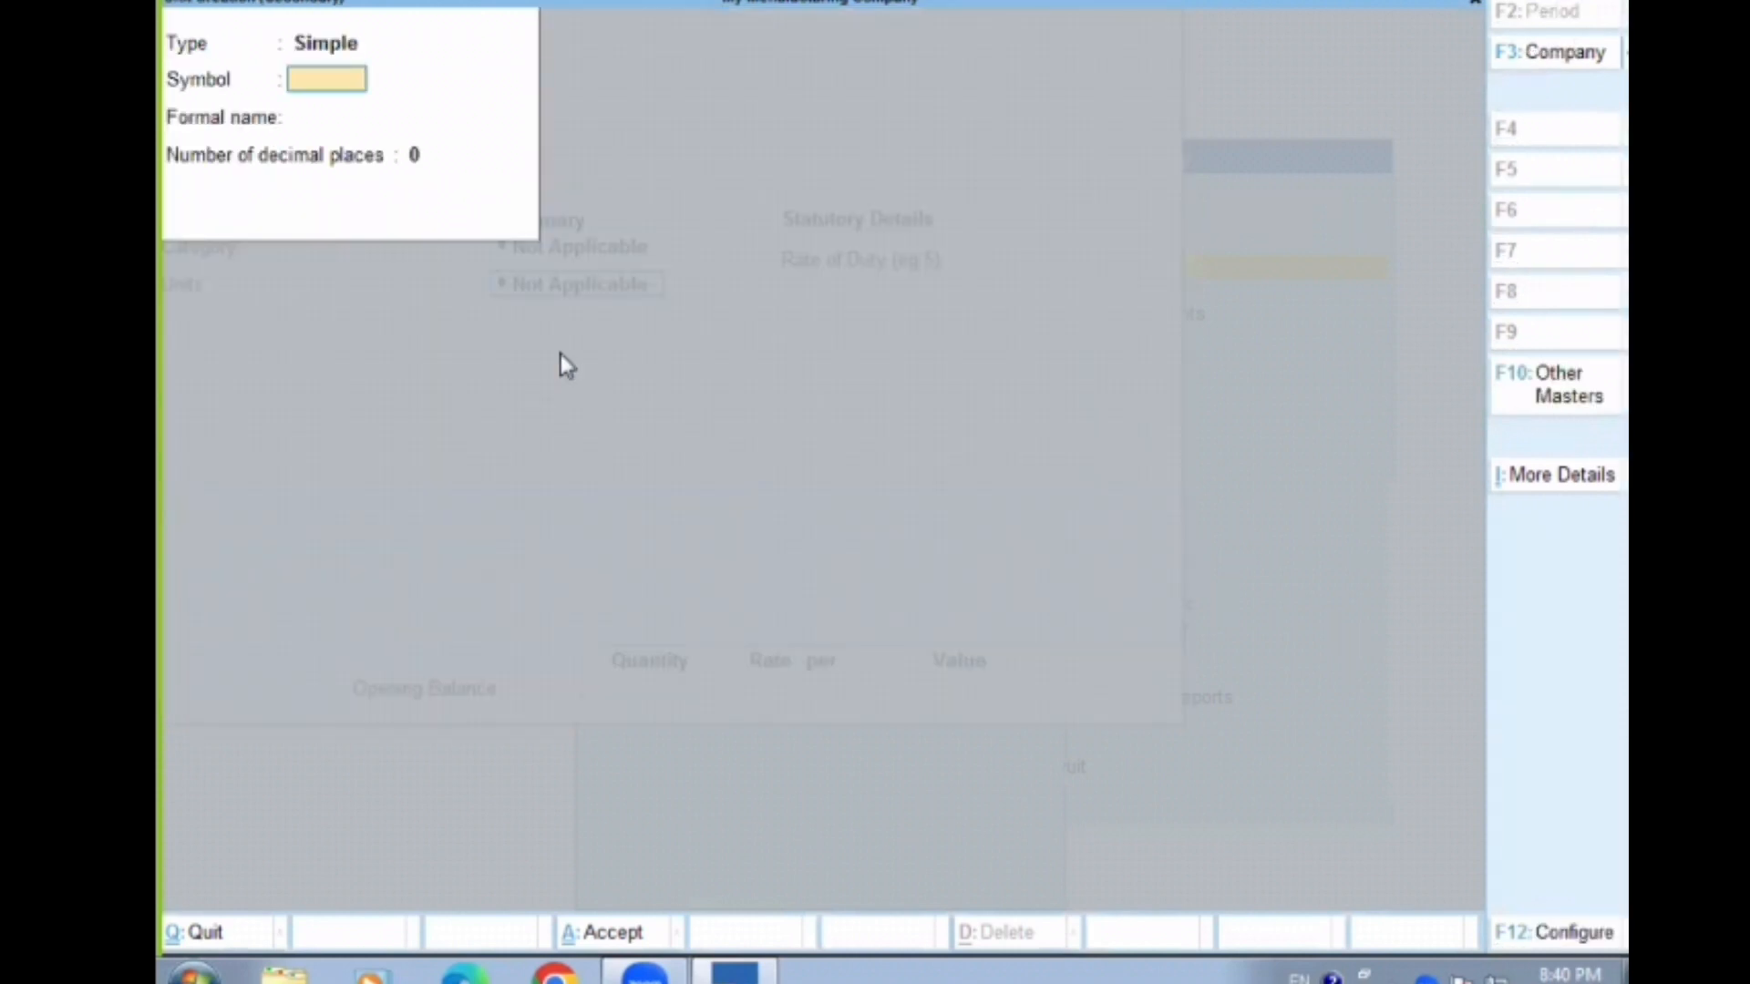
{"action": "type", "text": "kg"}
{"action": "key", "text": "Return"}
{"action": "key", "text": "Return"}
{"action": "key", "text": "Return"}
{"action": "key", "text": "Return"}
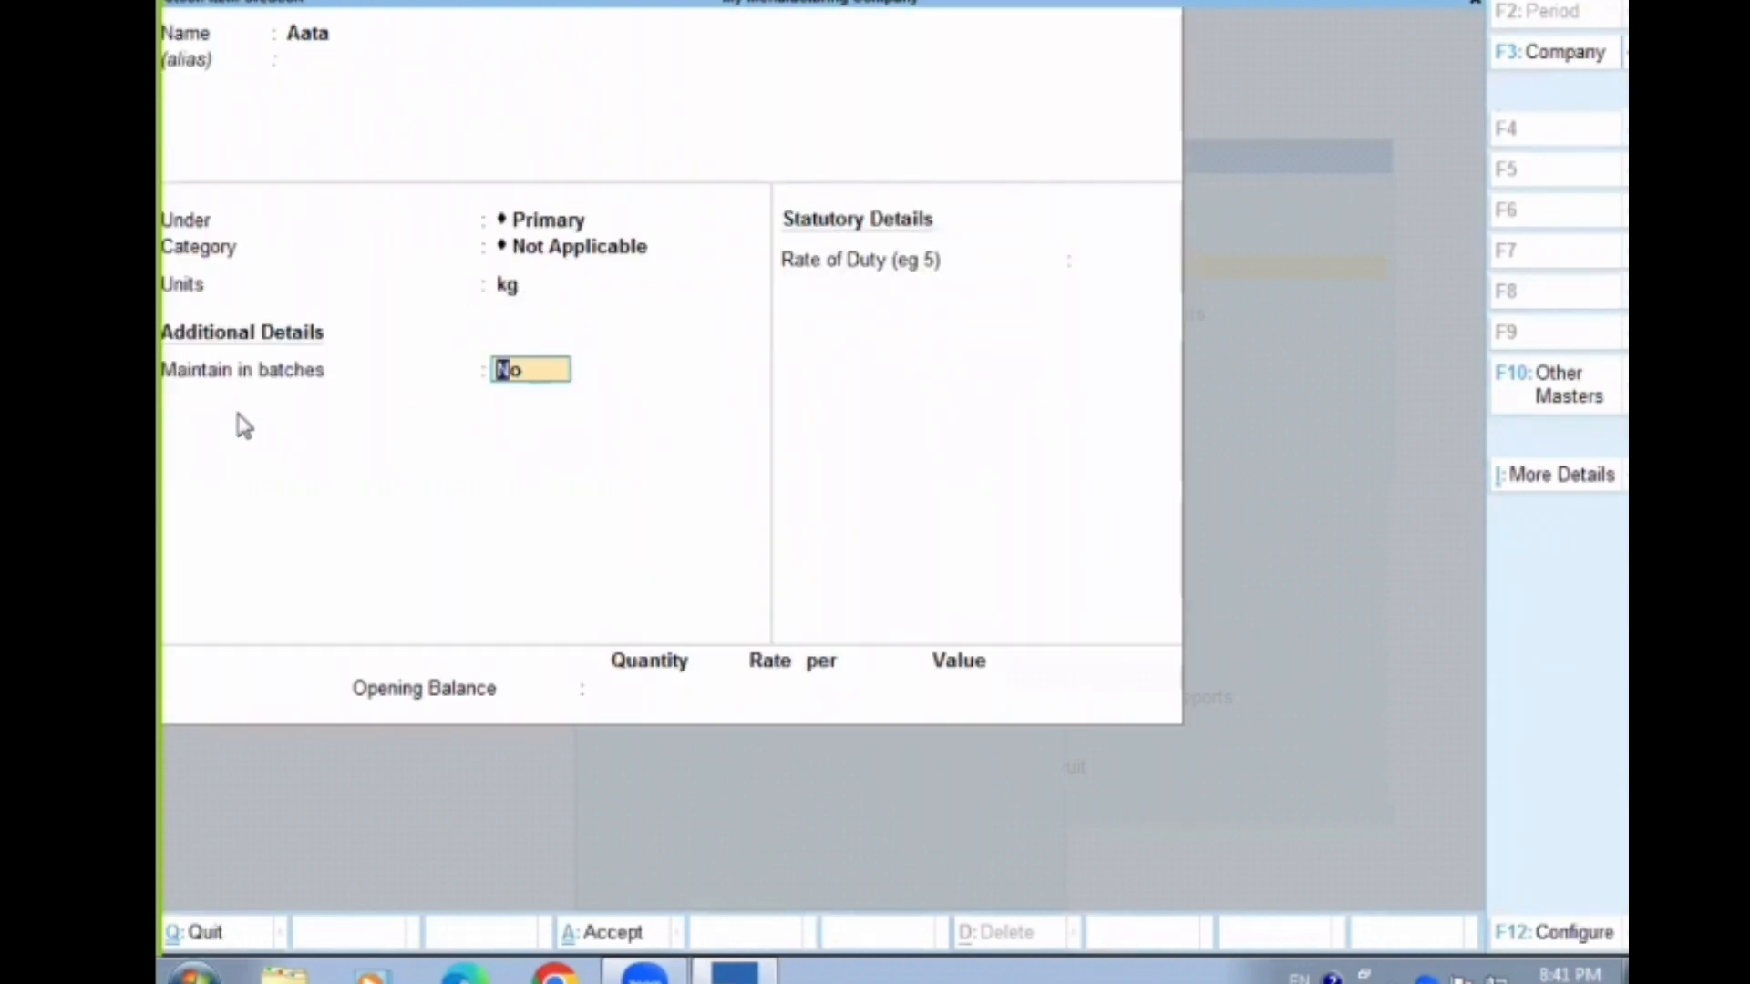
Set Maintain in batches, Track date of manufacturing and Use expiry dates to Yes for Aata, and save the item
{"action": "type", "text": "y"}
{"action": "key", "text": "Return"}
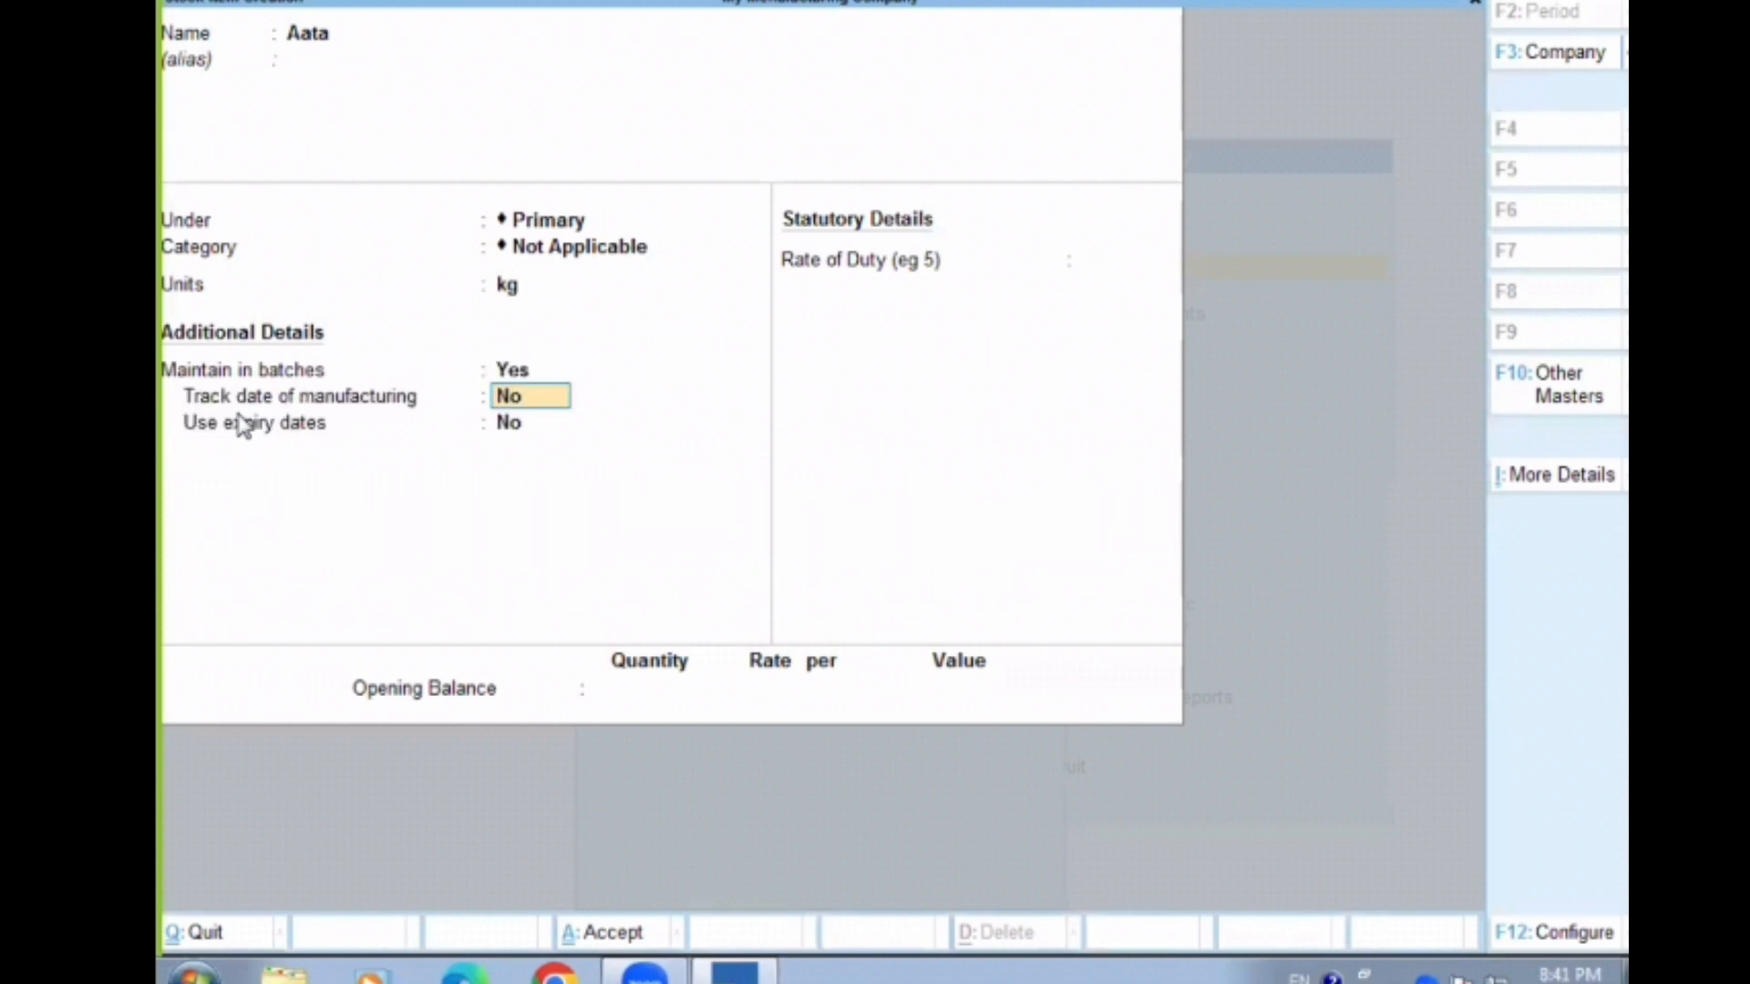
{"action": "type", "text": "y"}
{"action": "key", "text": "Return"}
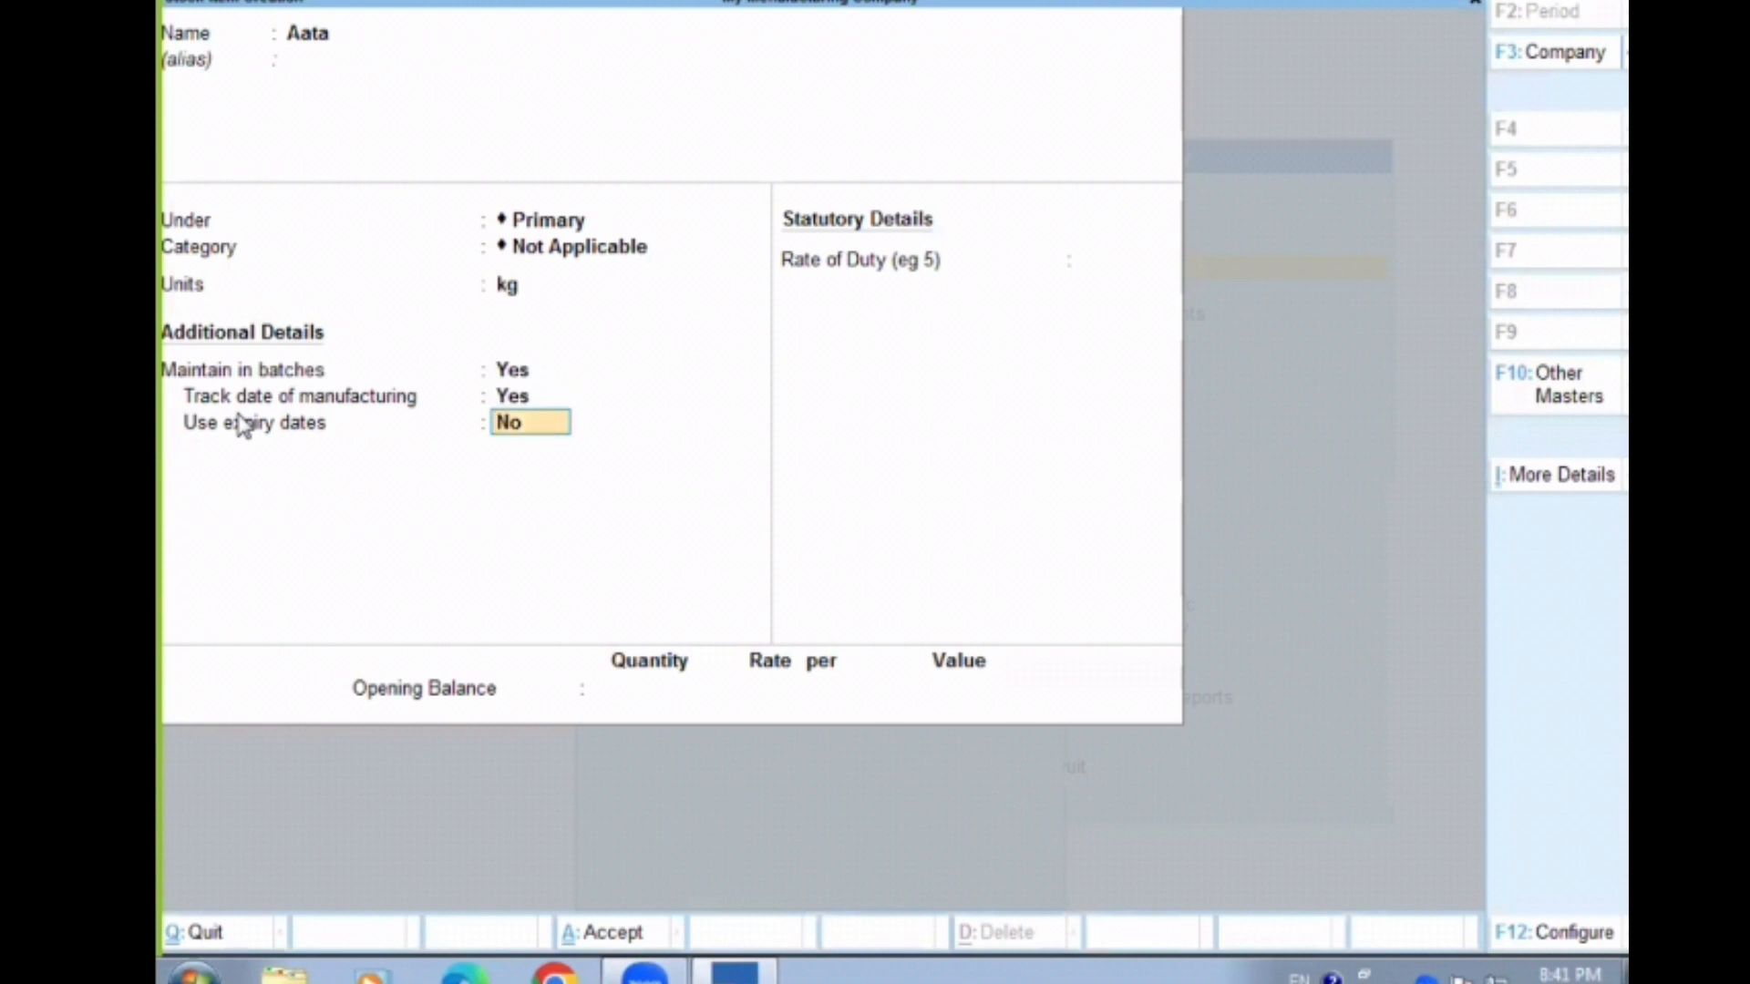
{"action": "type", "text": "y"}
{"action": "key", "text": "ctrl+a"}
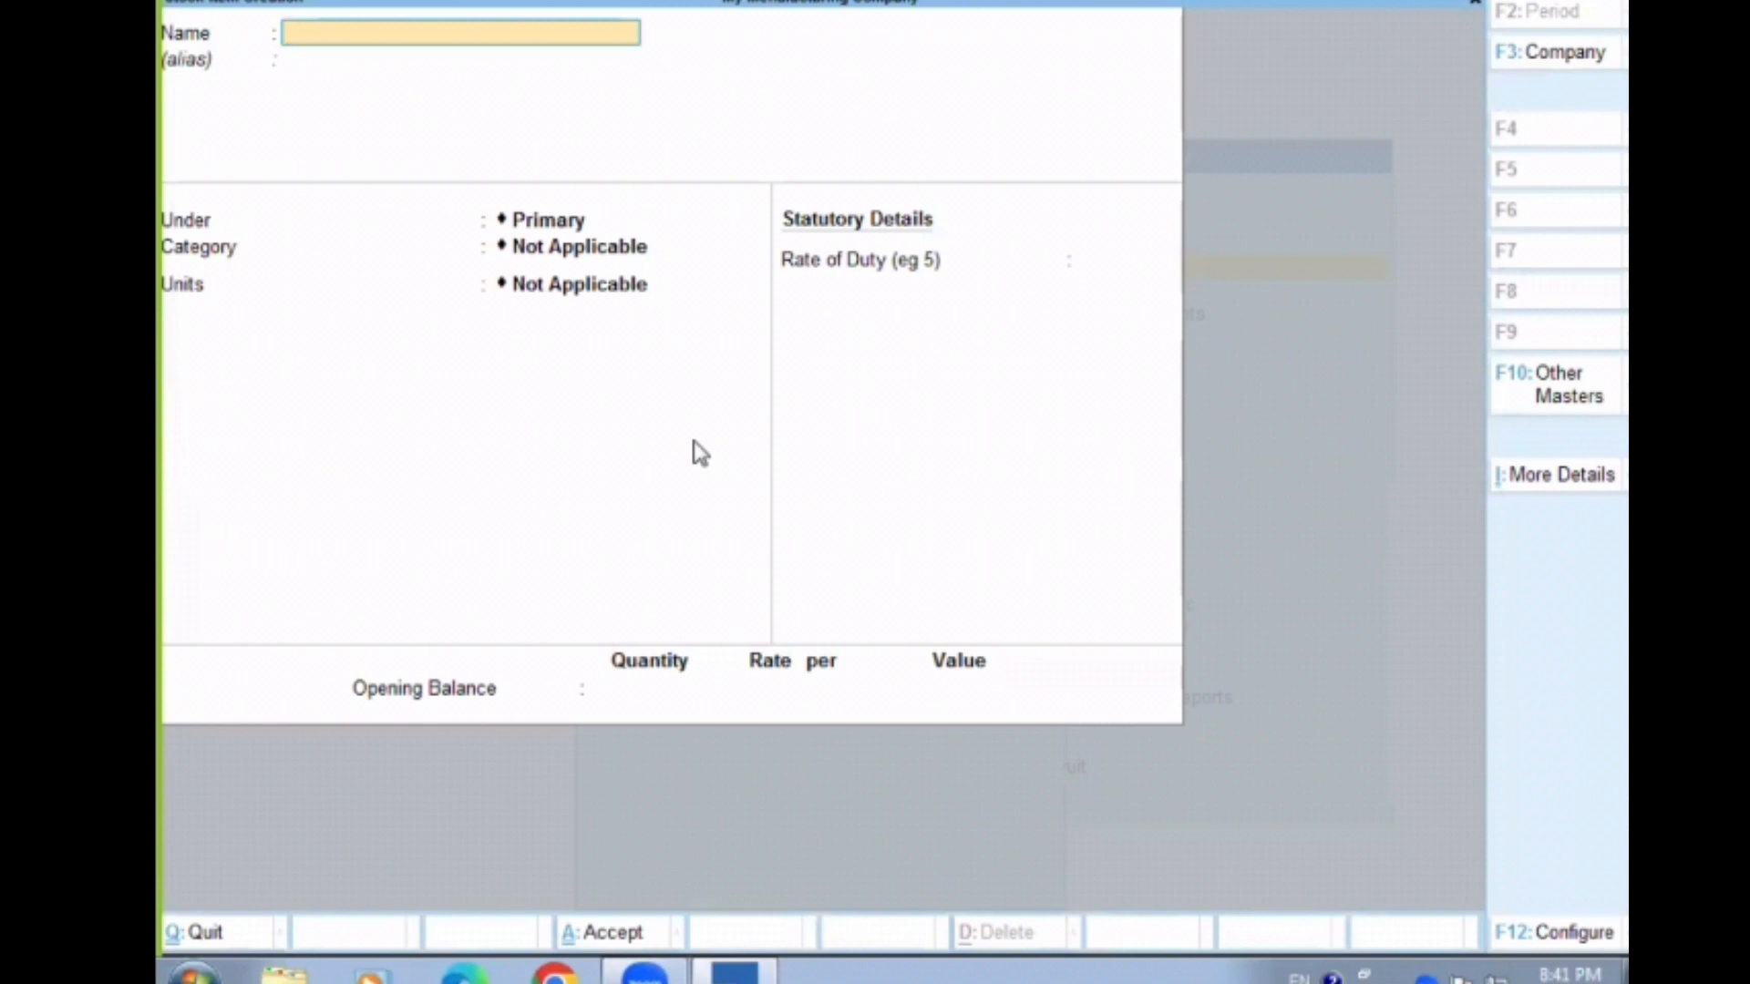
Leave stock item creation and start a new ledger master named Purchase
{"action": "key", "text": "Escape"}
{"action": "key", "text": "y"}
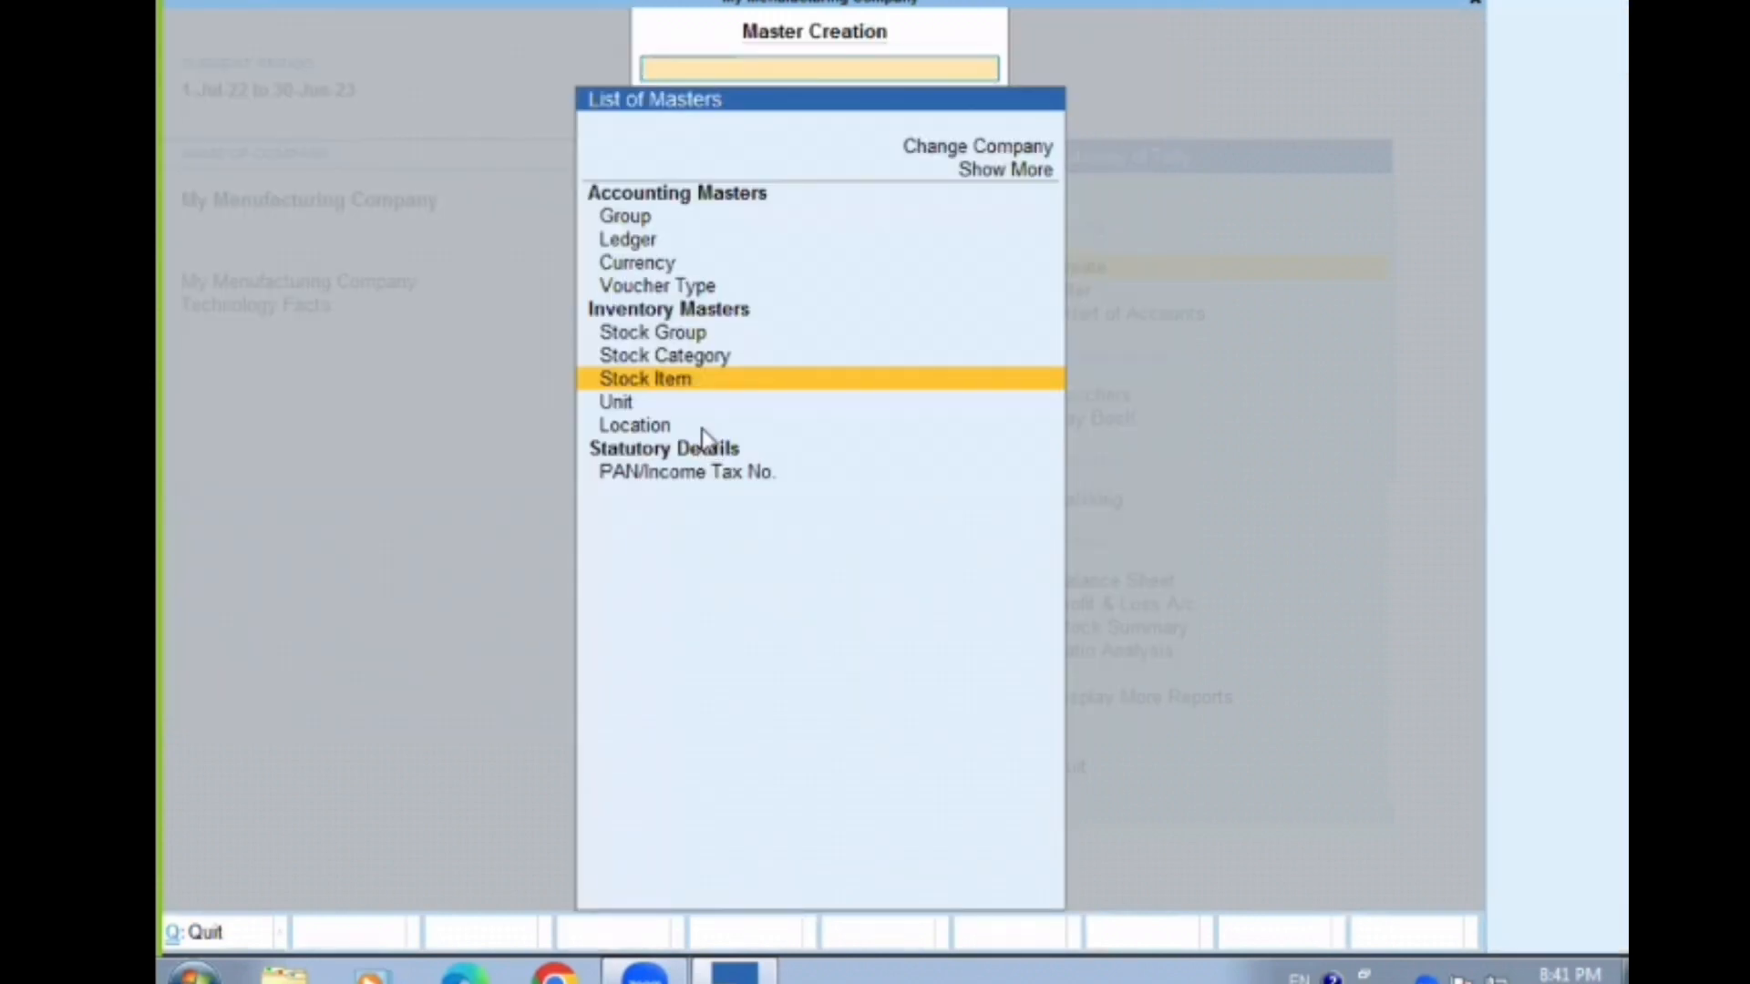
{"action": "key", "text": "Up"}
{"action": "key", "text": "Up"}
{"action": "key", "text": "Up"}
{"action": "key", "text": "Up"}
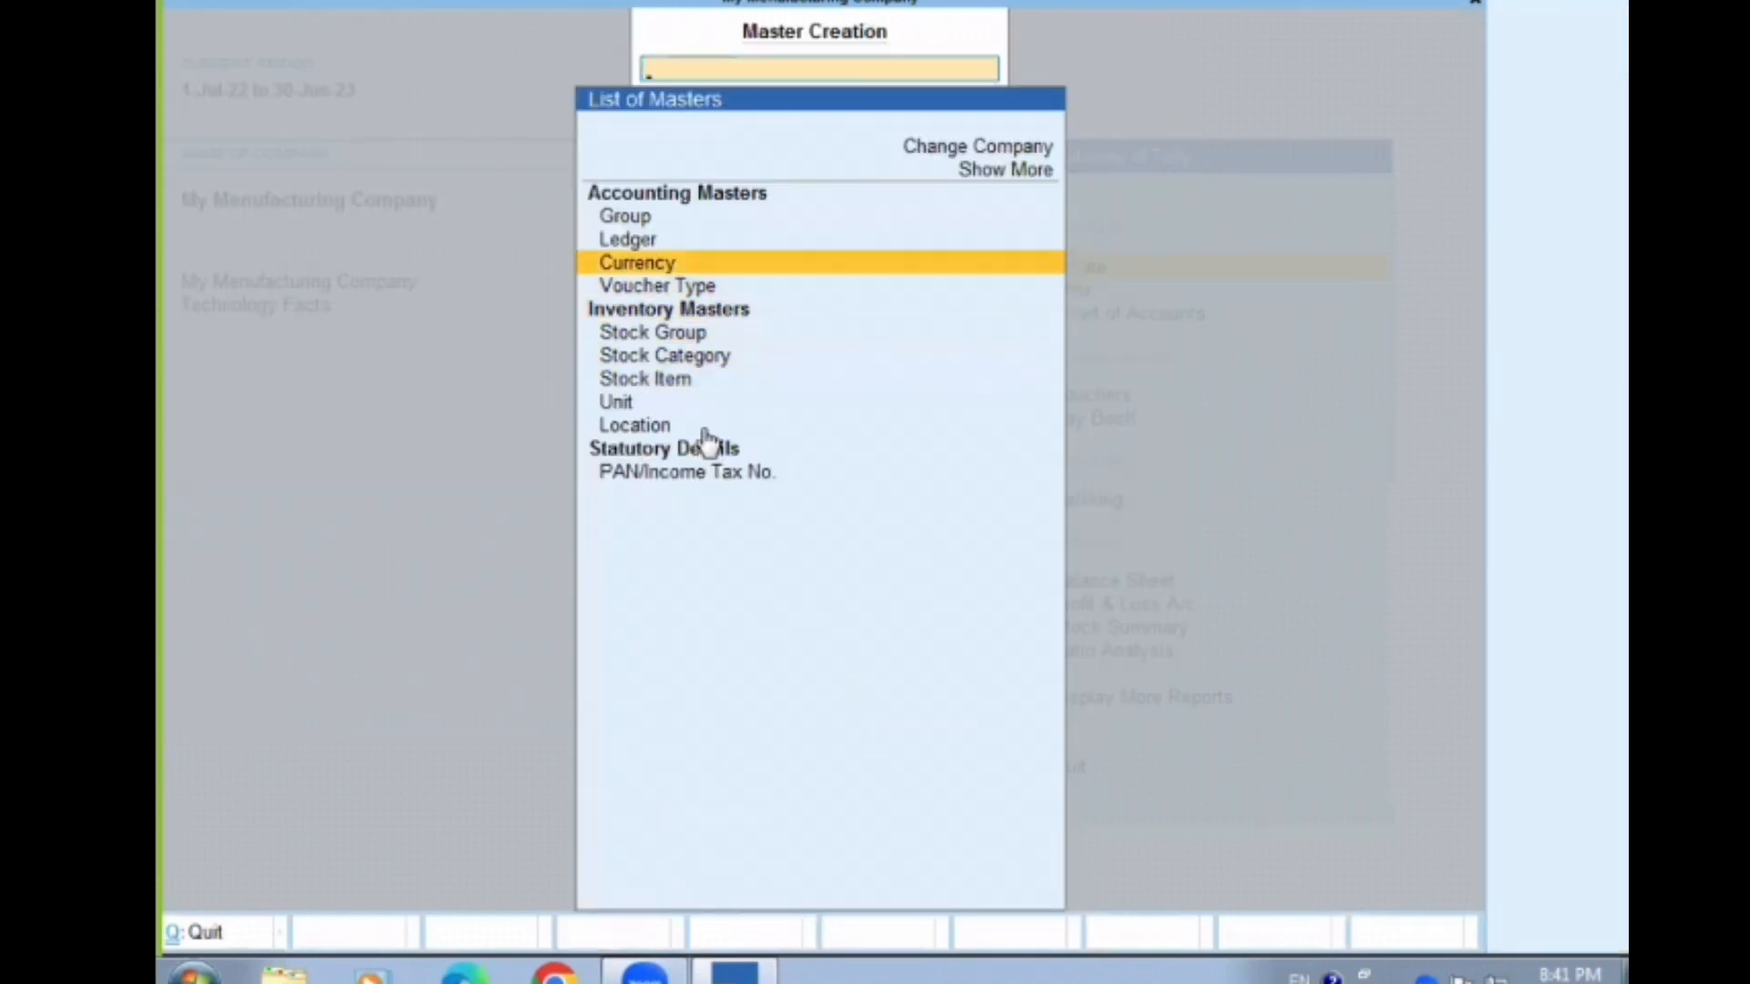
{"action": "key", "text": "Up"}
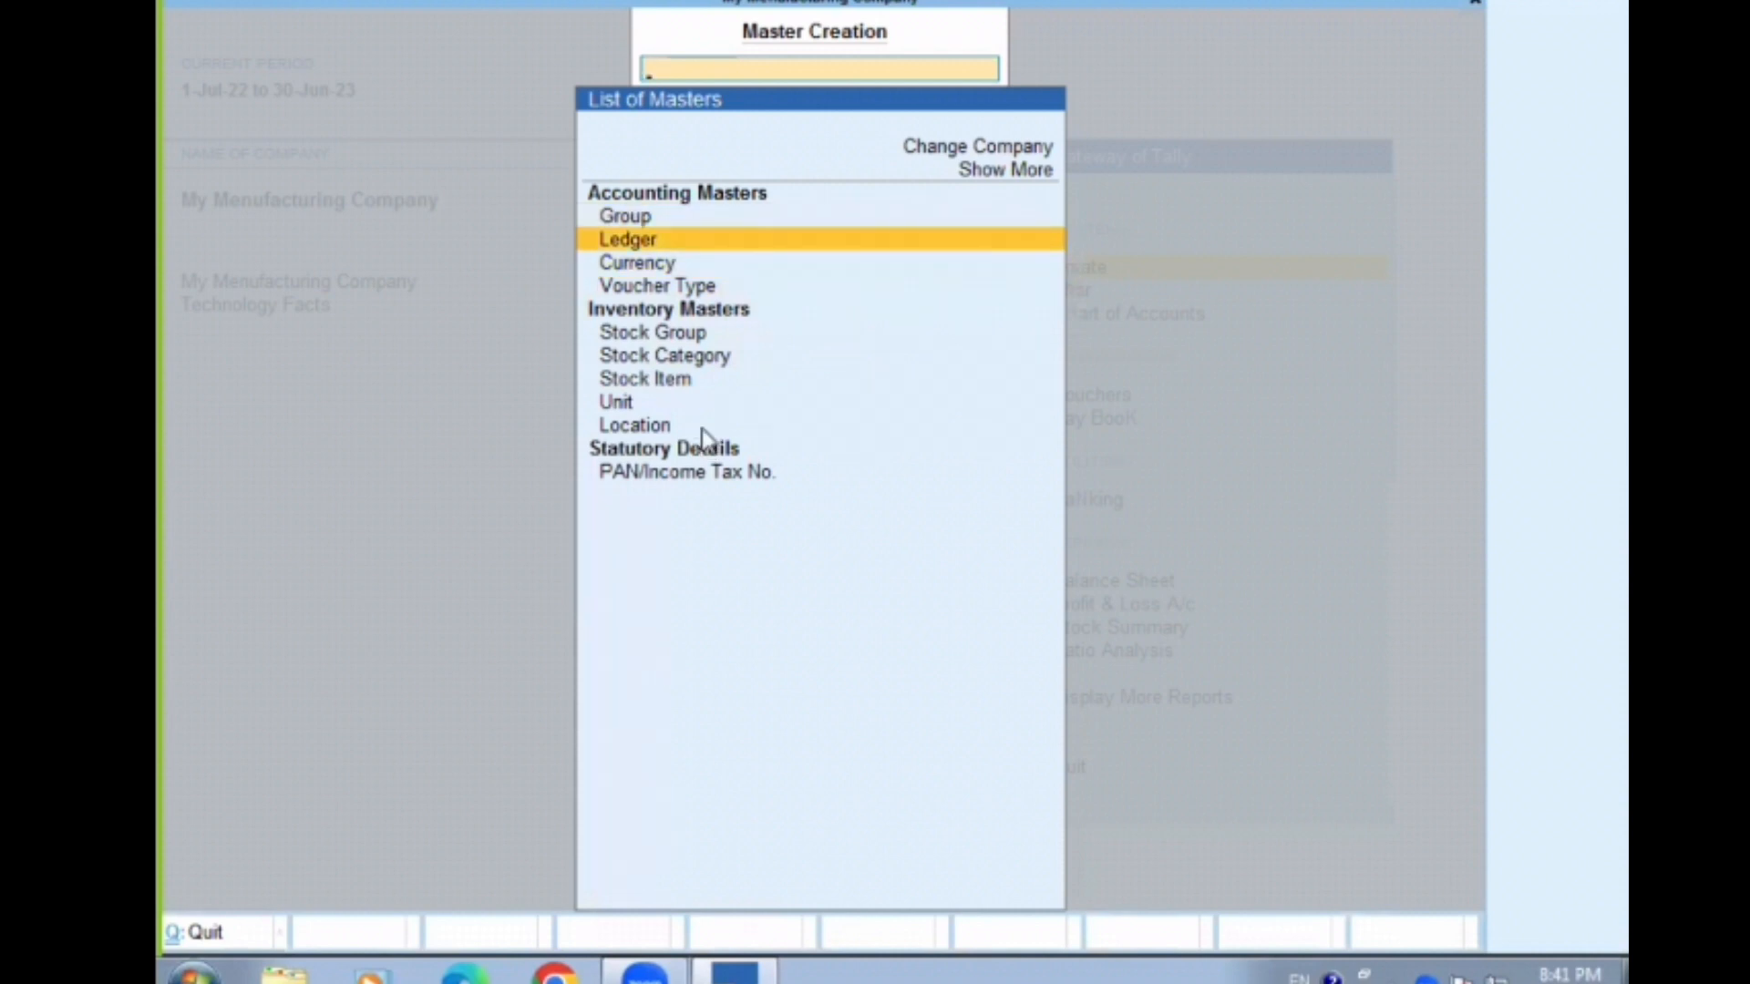
{"action": "key", "text": "Return"}
{"action": "type", "text": "P"}
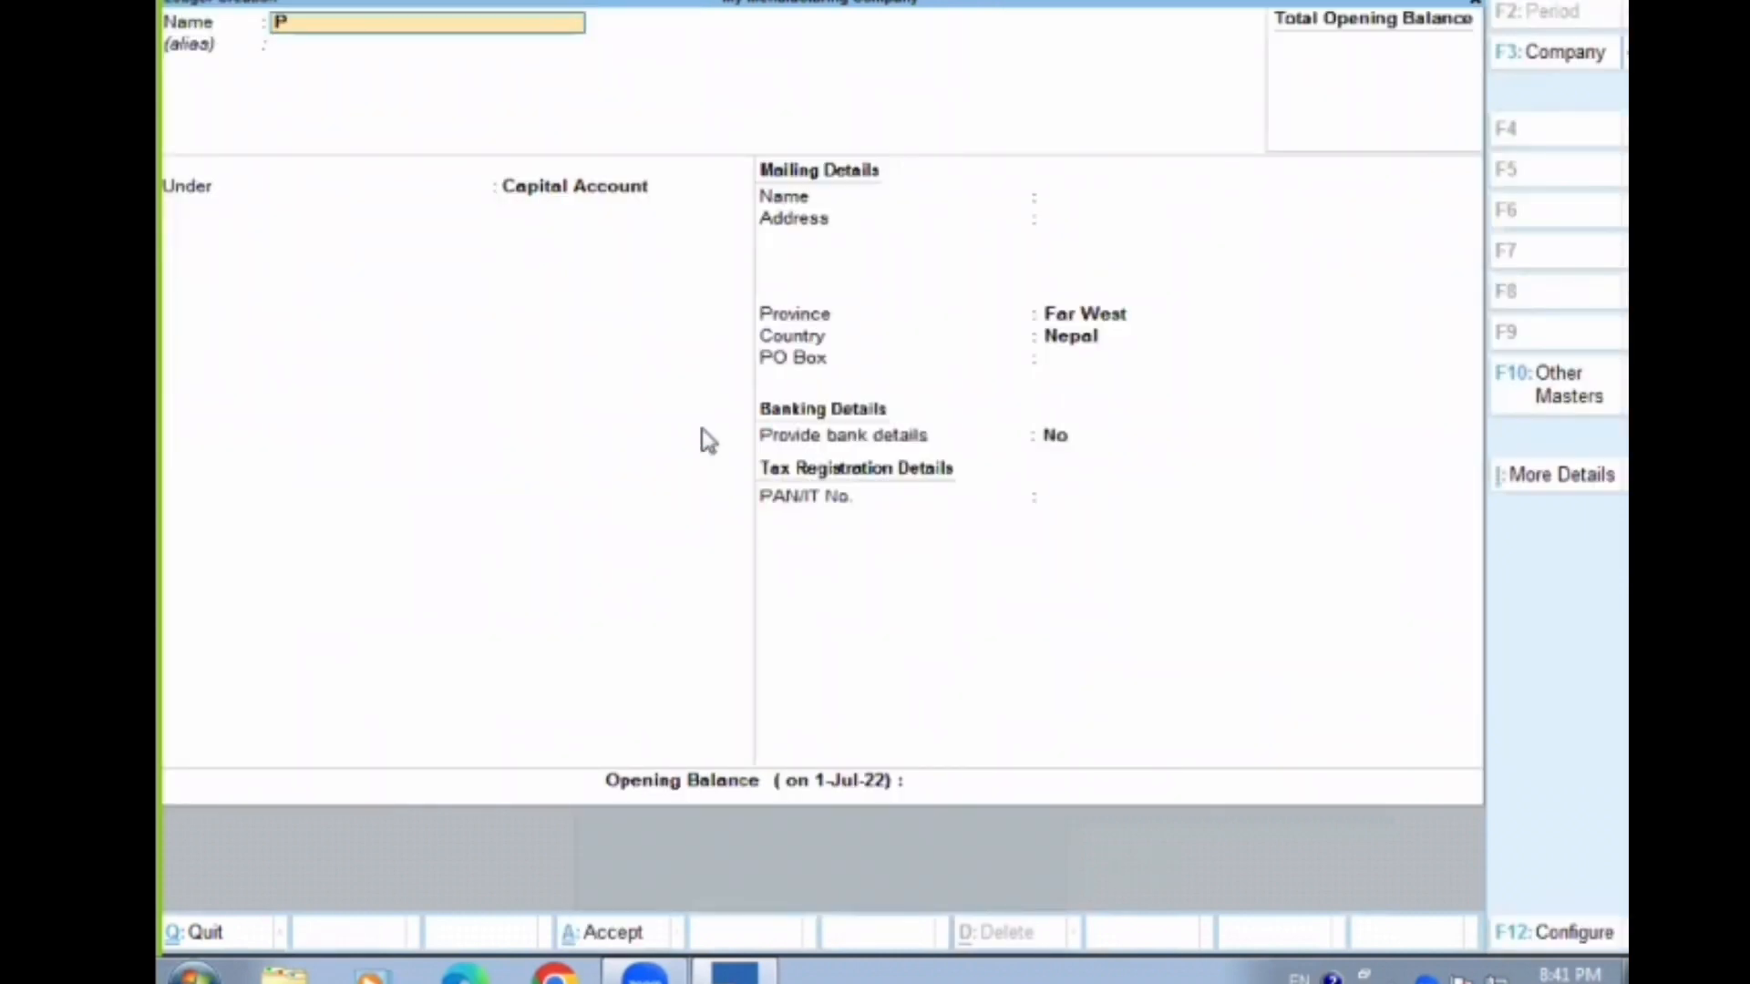
{"action": "type", "text": "urchase"}
{"action": "key", "text": "Return"}
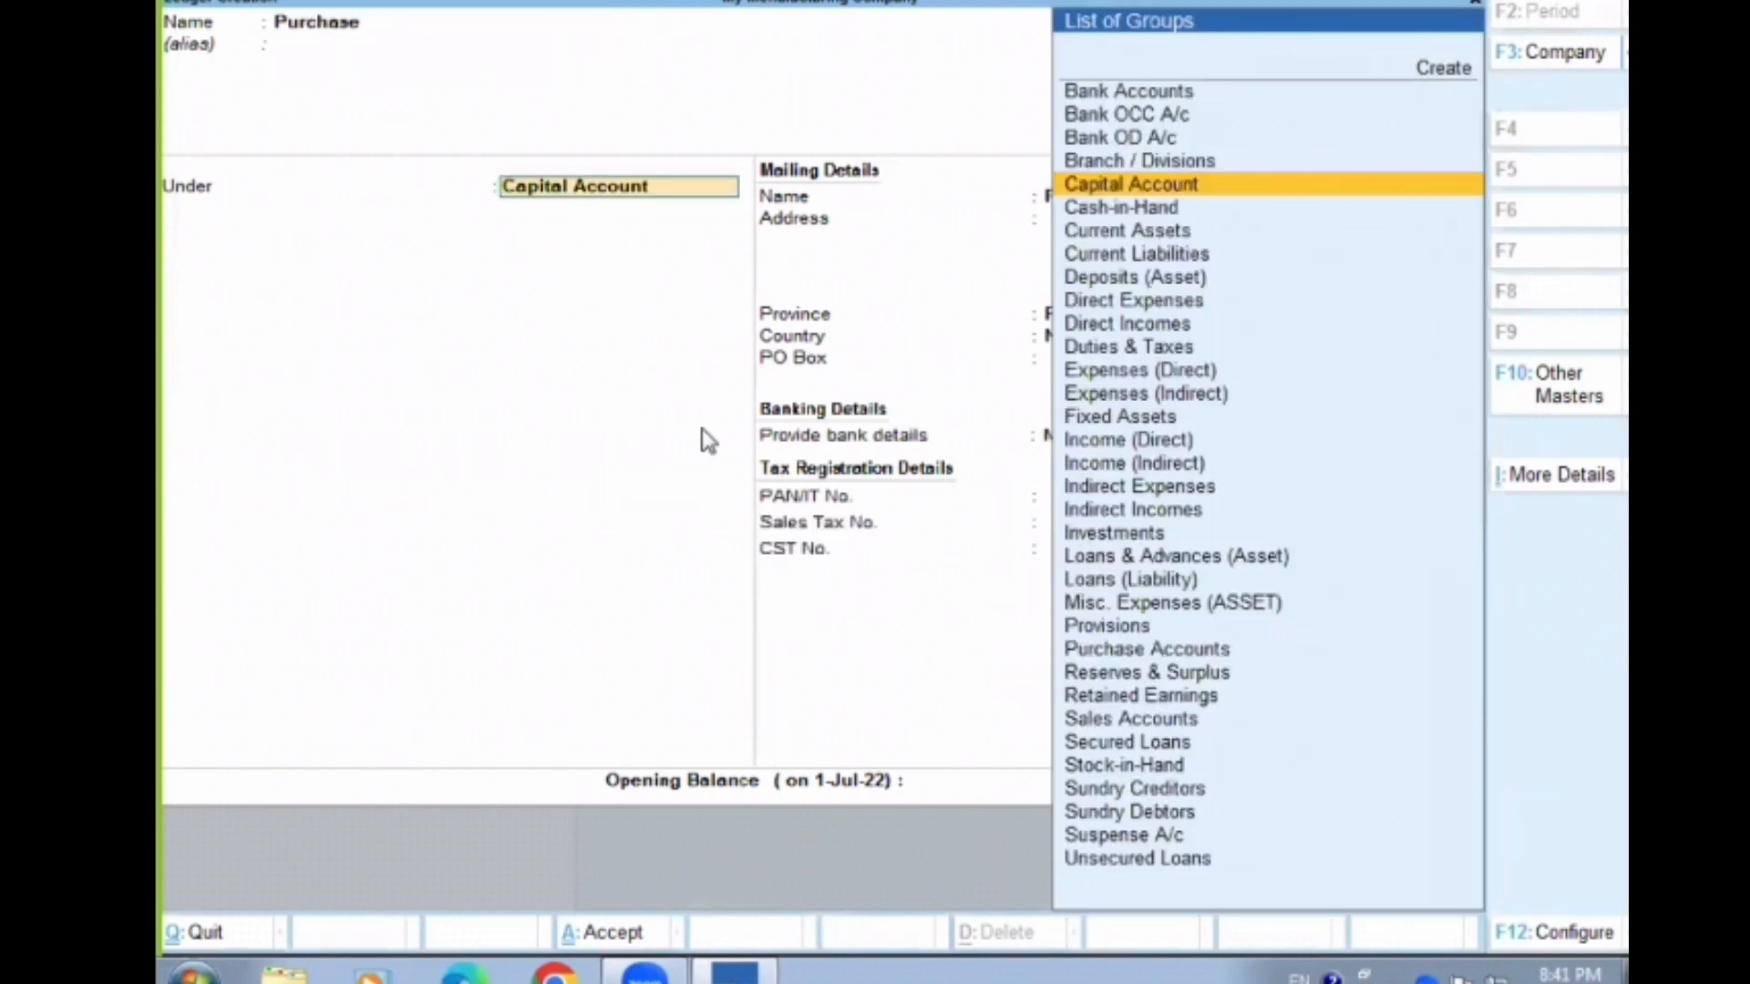
Place the Purchase ledger under Purchase Accounts with type of ledger Not Applicable, and save it
{"action": "key", "text": "BackSpace"}
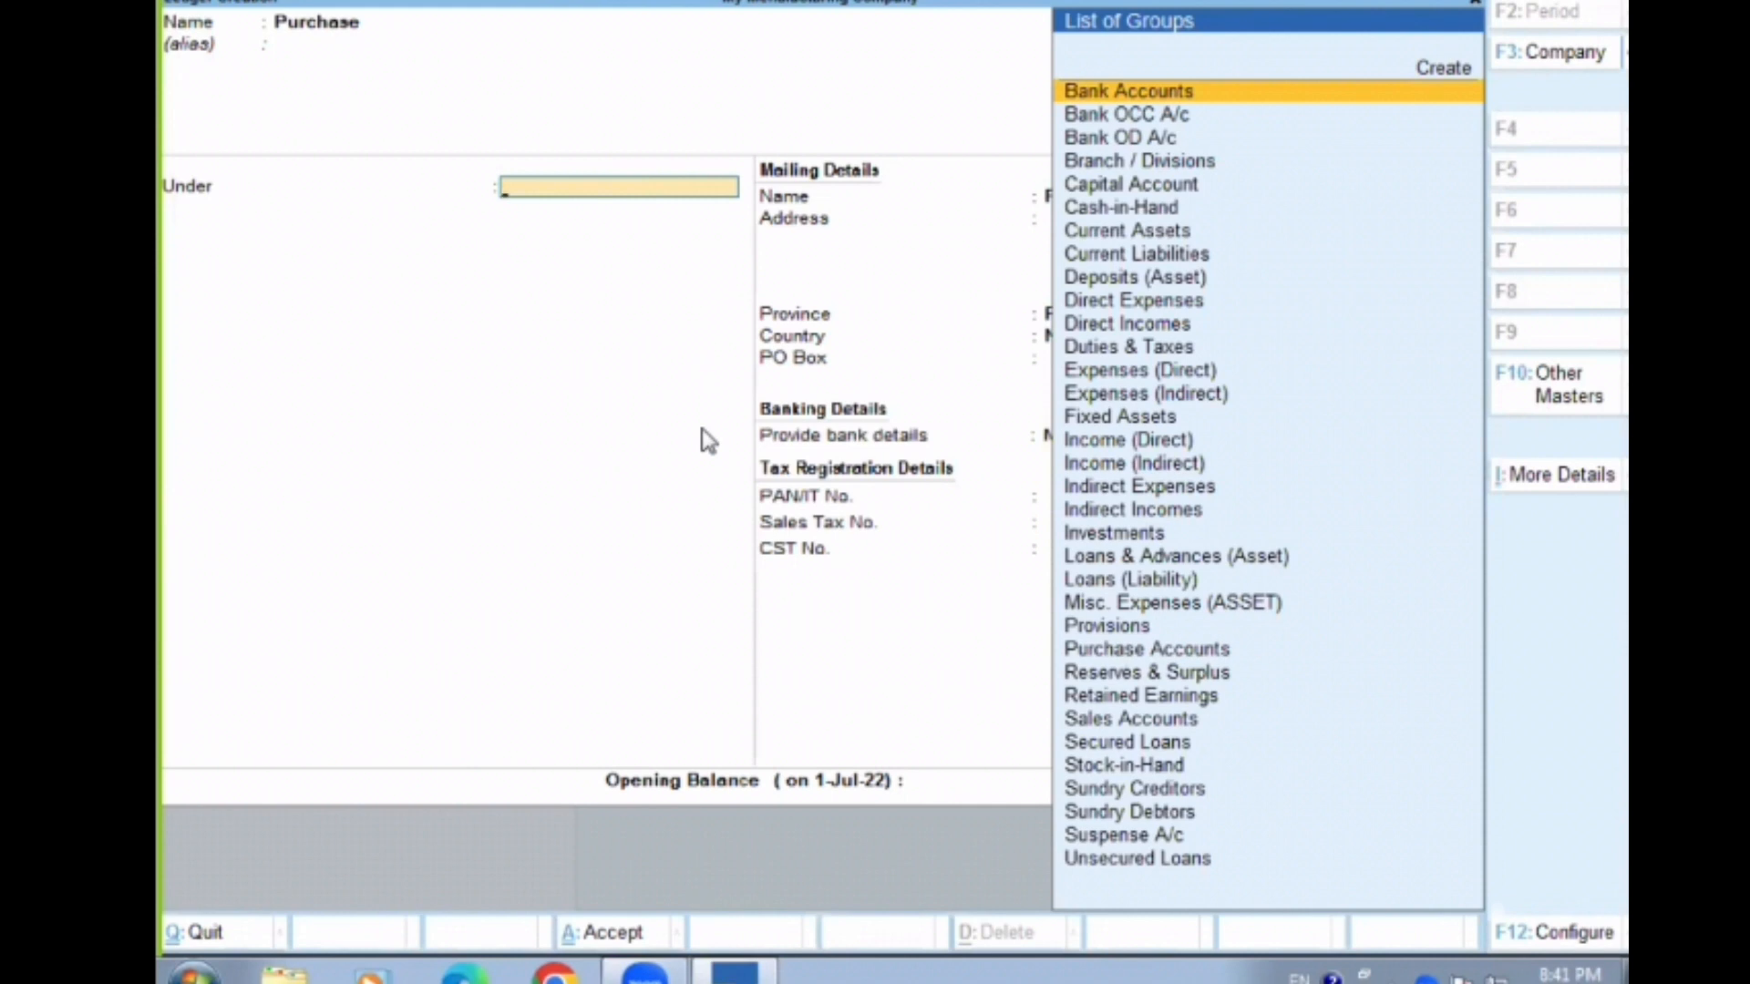
{"action": "type", "text": "pu"}
{"action": "key", "text": "Return"}
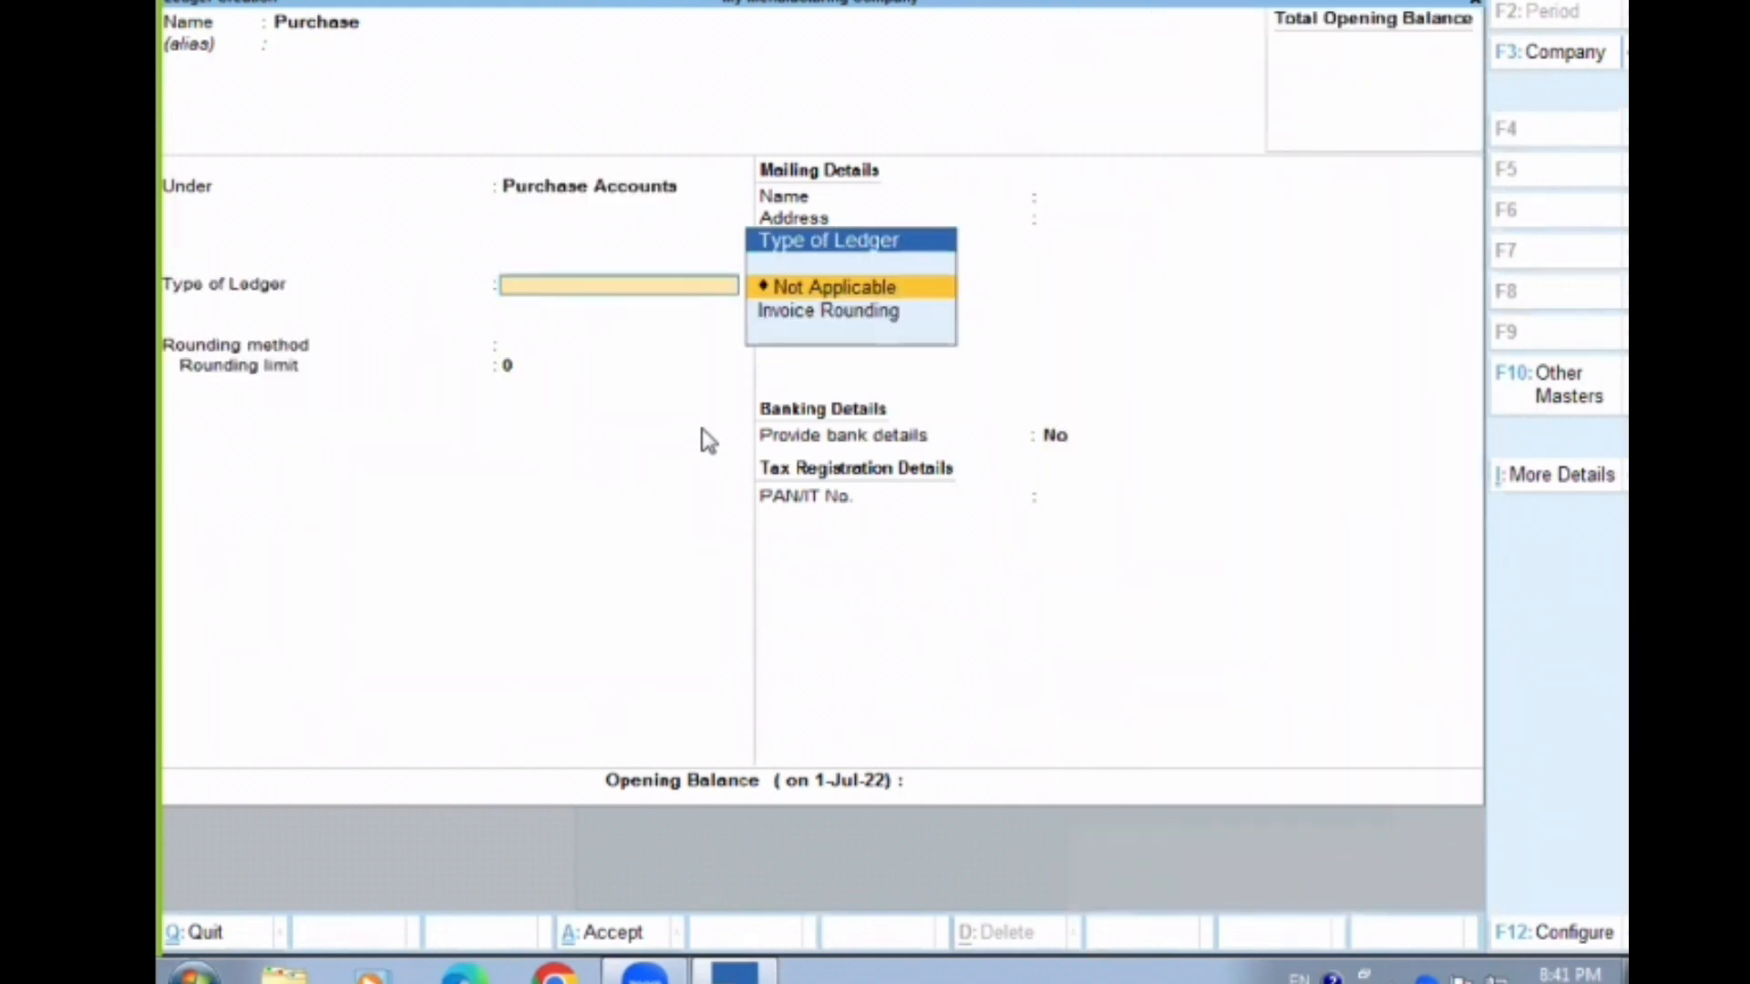
{"action": "key", "text": "Return"}
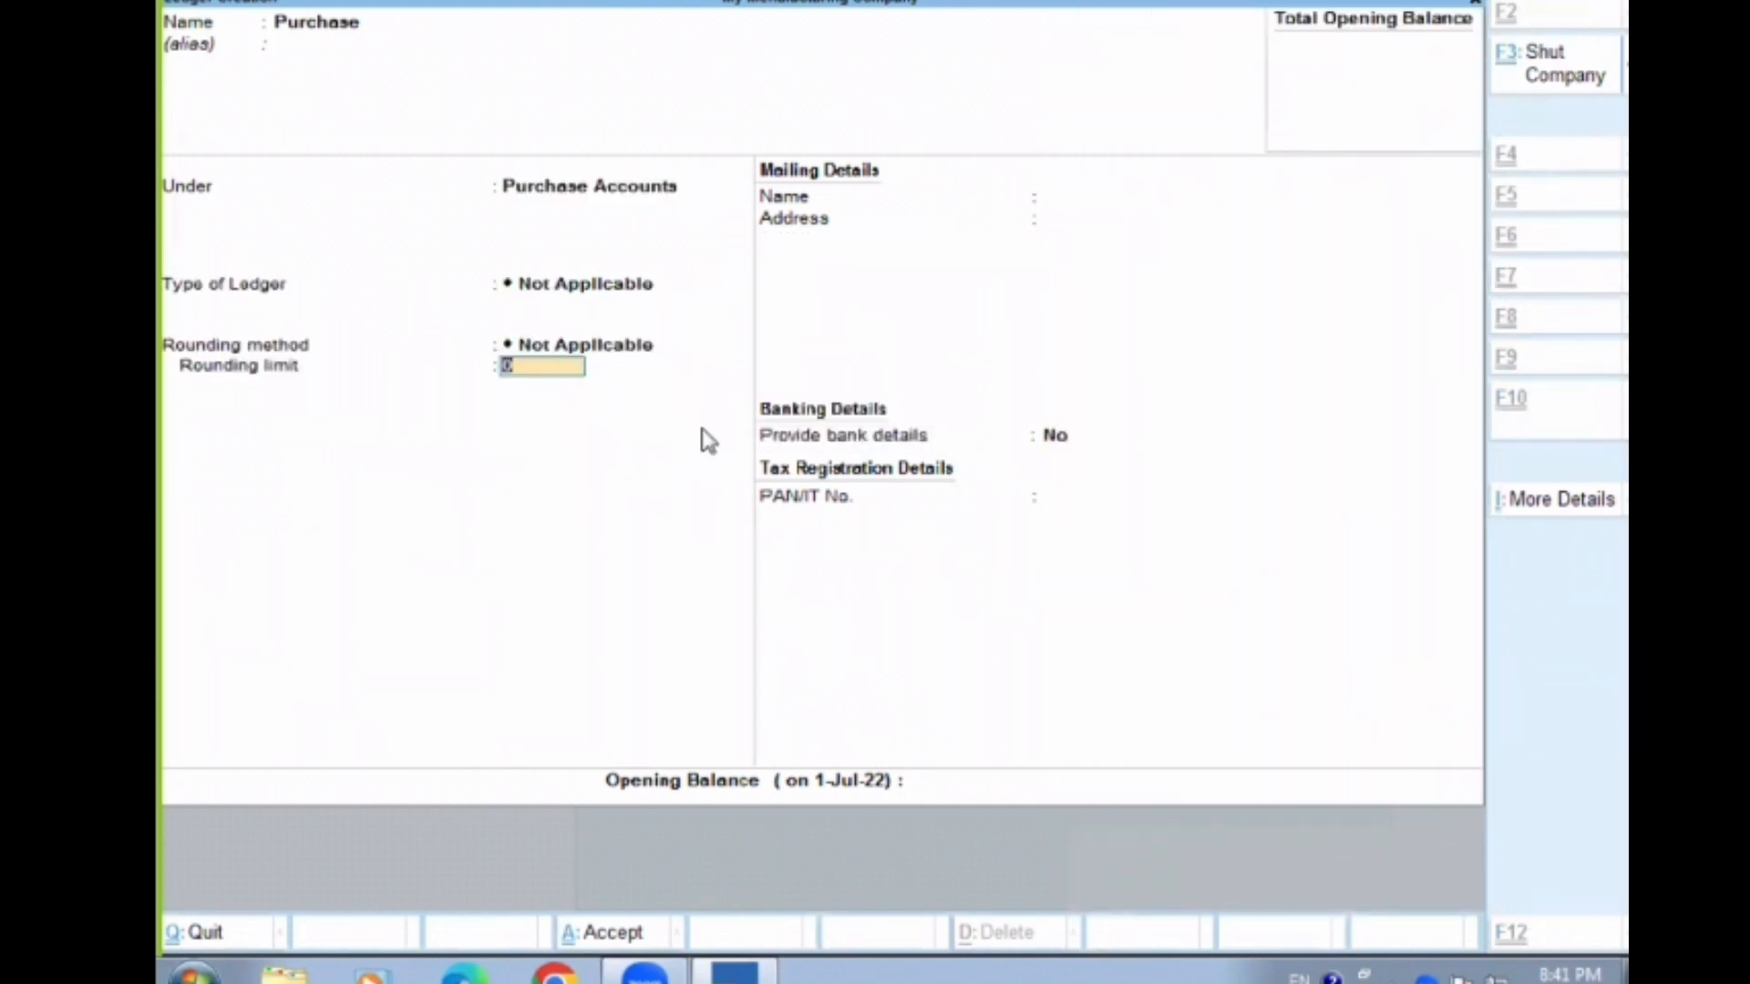
{"action": "key", "text": "ctrl+a"}
Create a ledger named Sales under Sales Accounts
{"action": "type", "text": "Sales"}
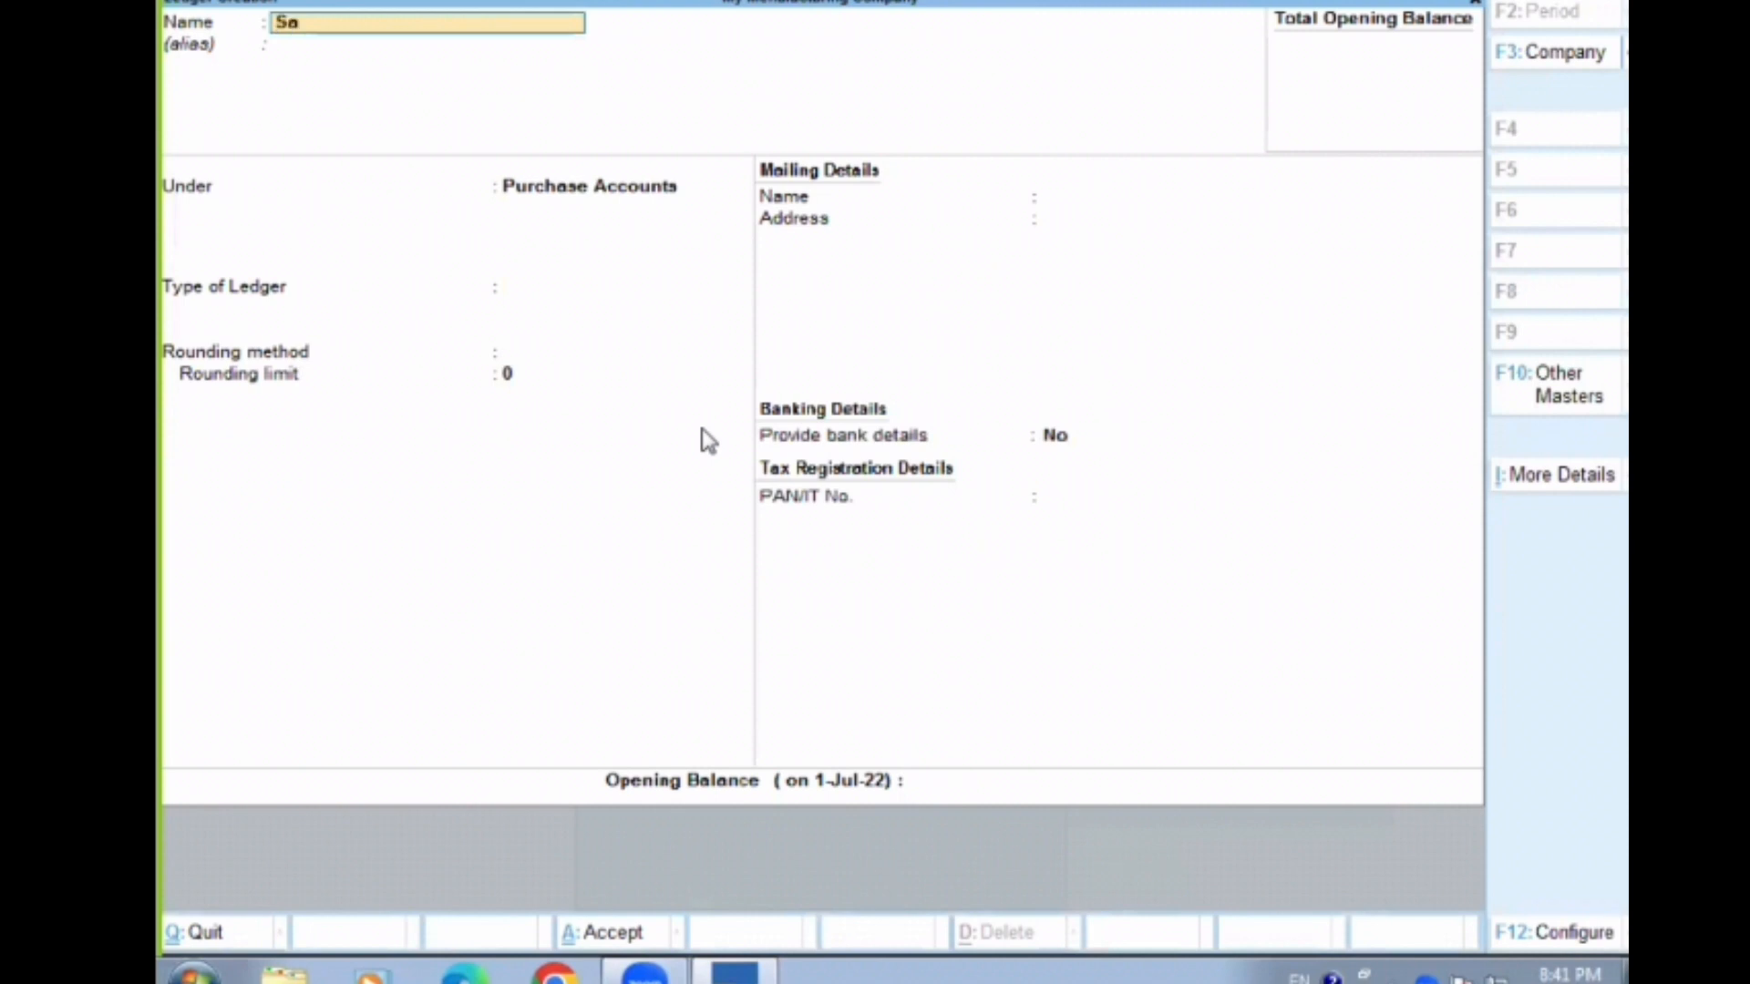
{"action": "key", "text": "Return"}
{"action": "key", "text": "Return"}
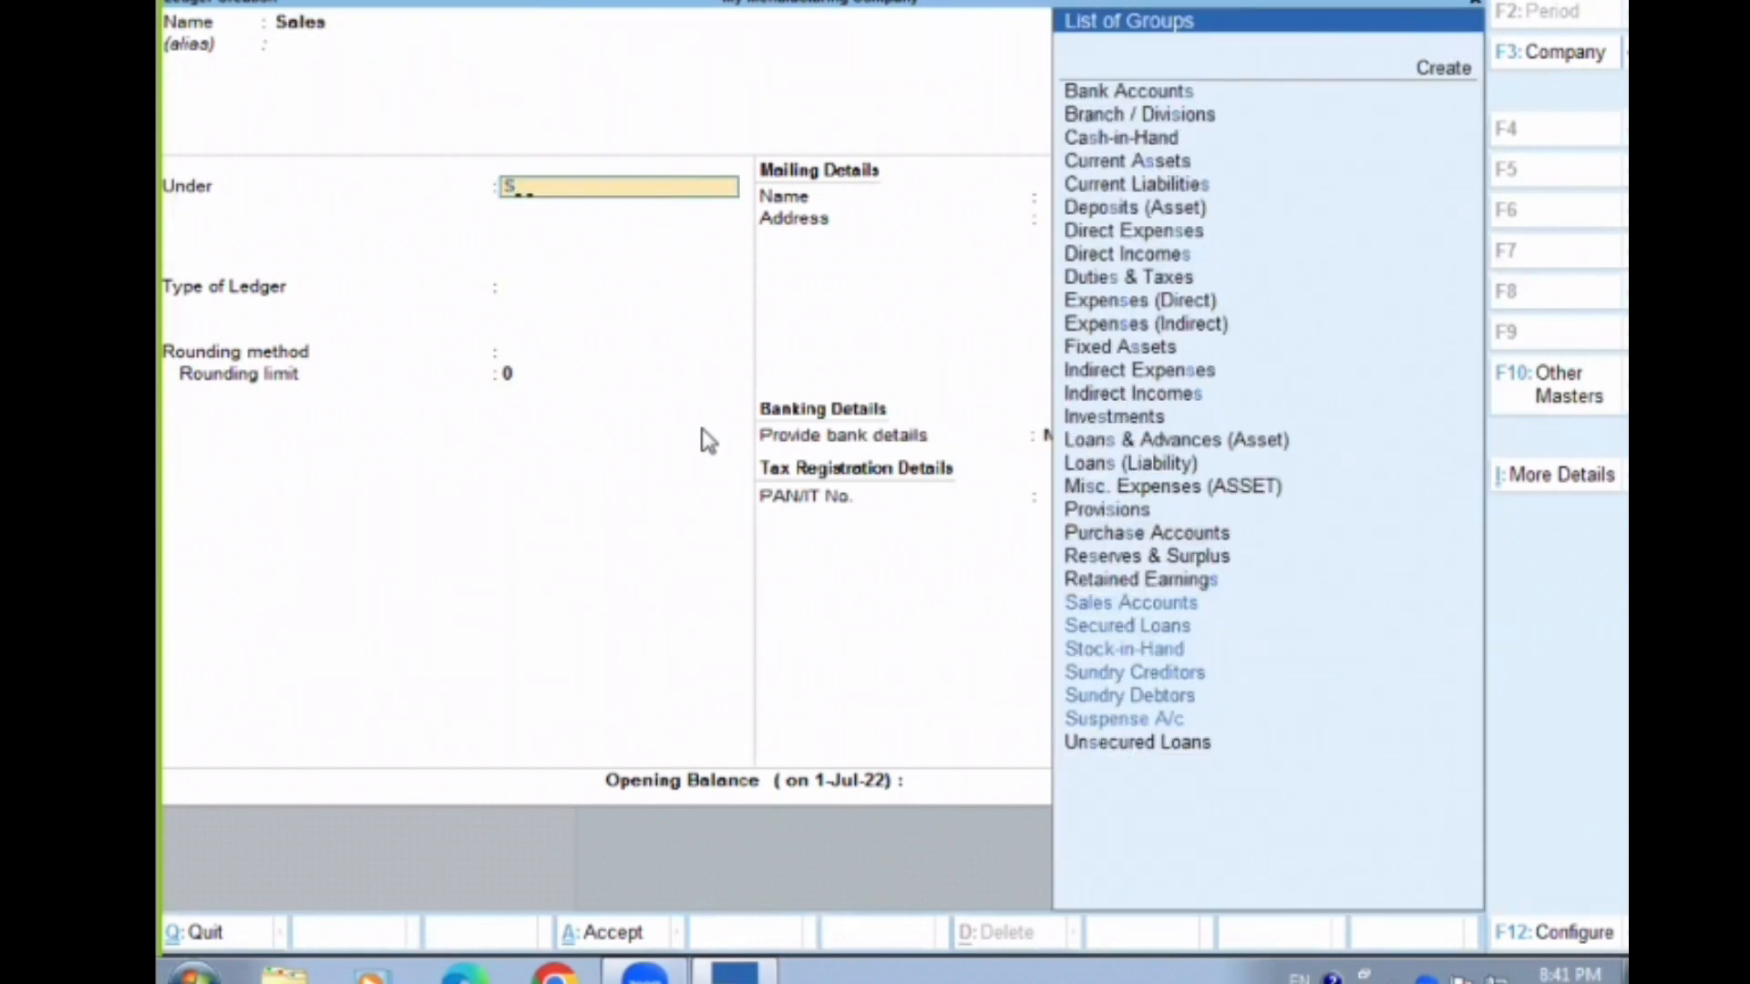
{"action": "type", "text": "Sales Accounts"}
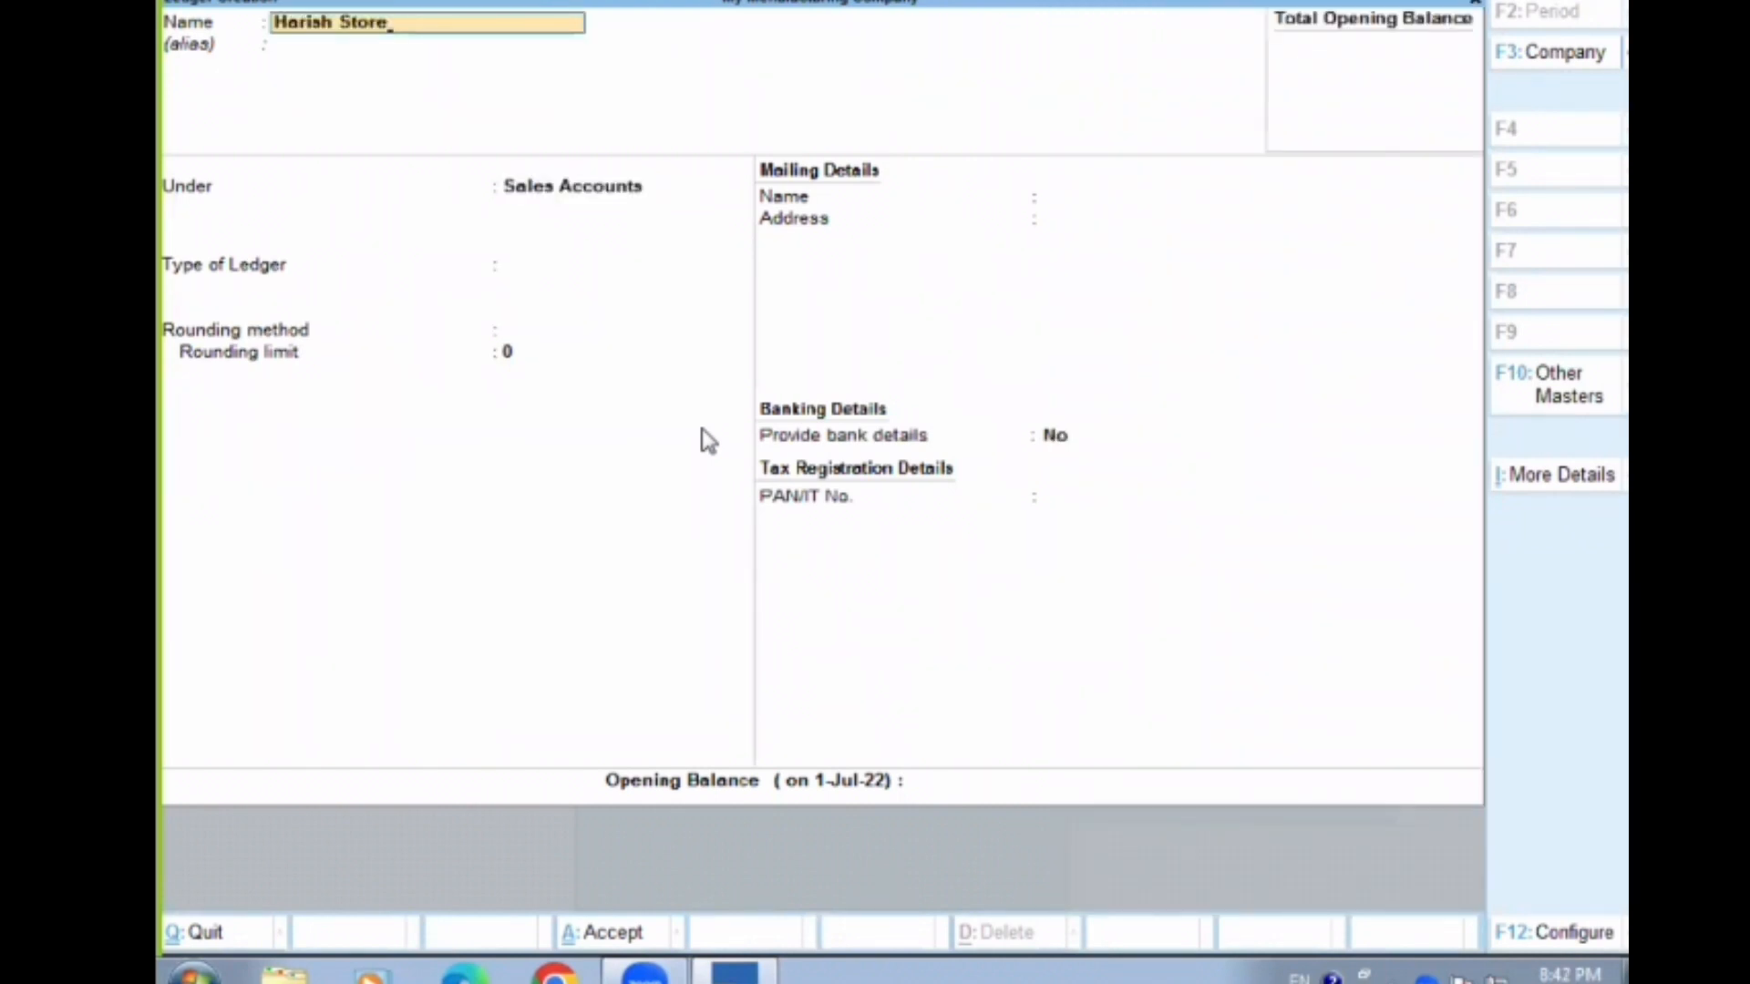
Create a ledger named Harish Store under Sundry Creditors and save it
{"action": "key", "text": "Return"}
{"action": "key", "text": "Return"}
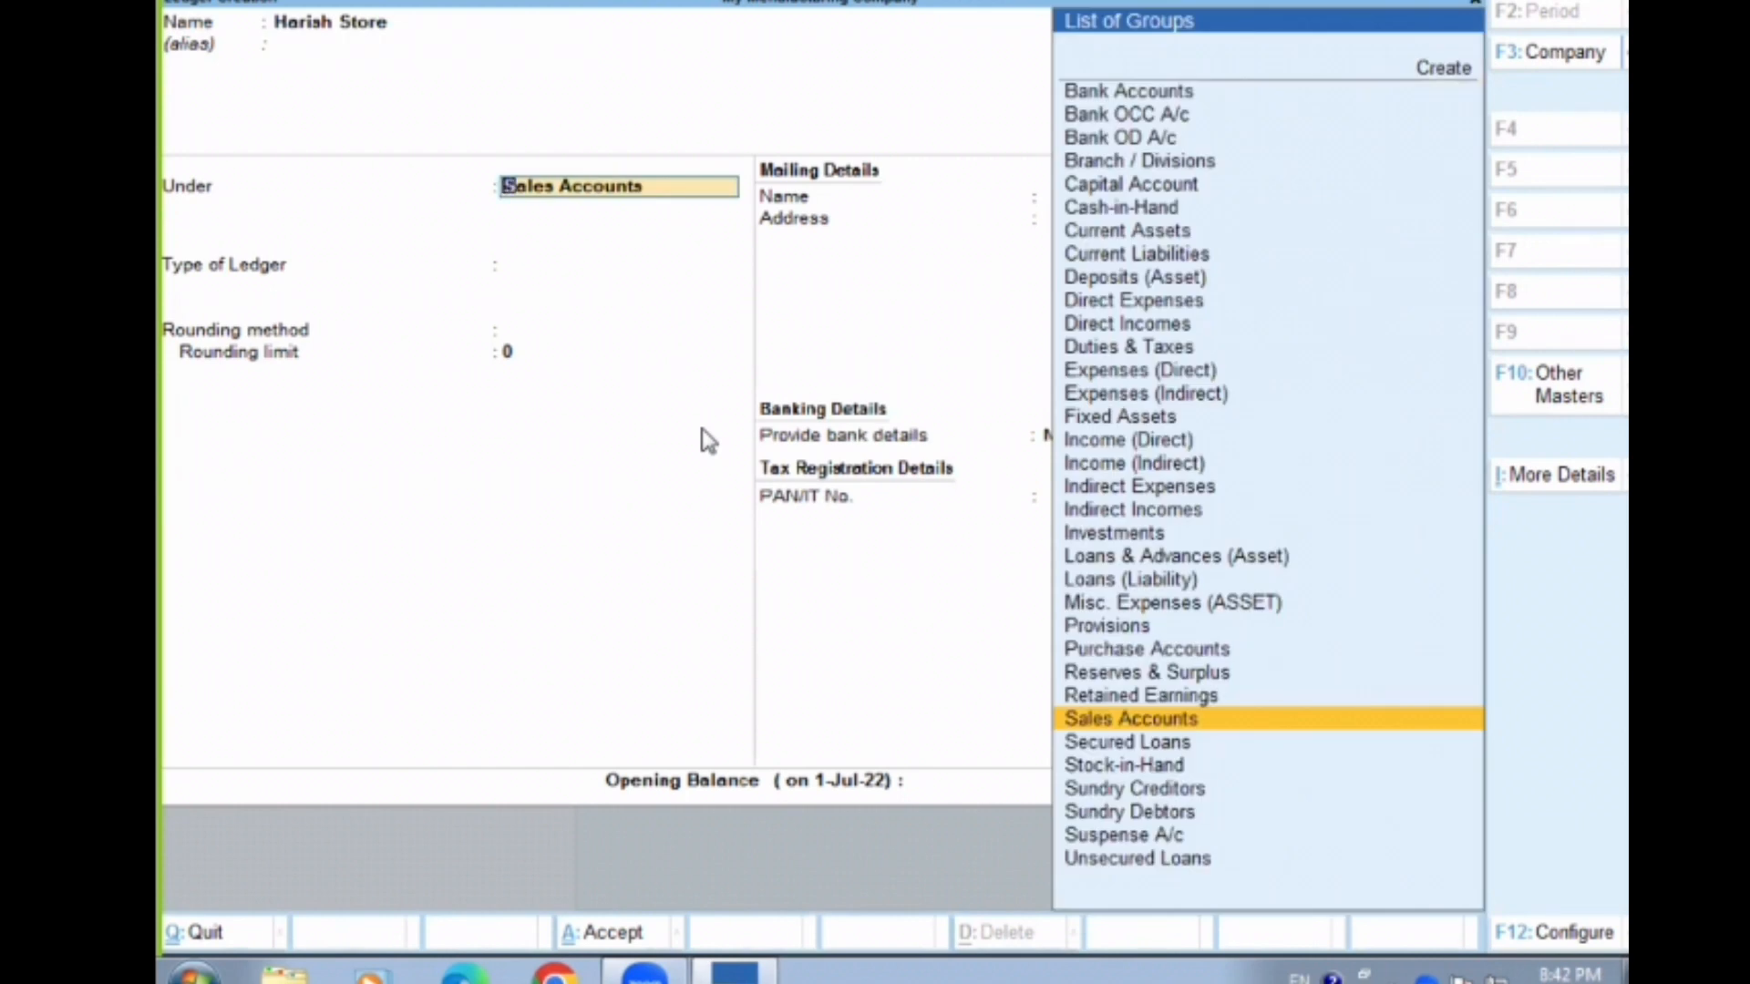
{"action": "type", "text": "D"}
{"action": "key", "text": "BackSpace"}
{"action": "type", "text": "Cre"}
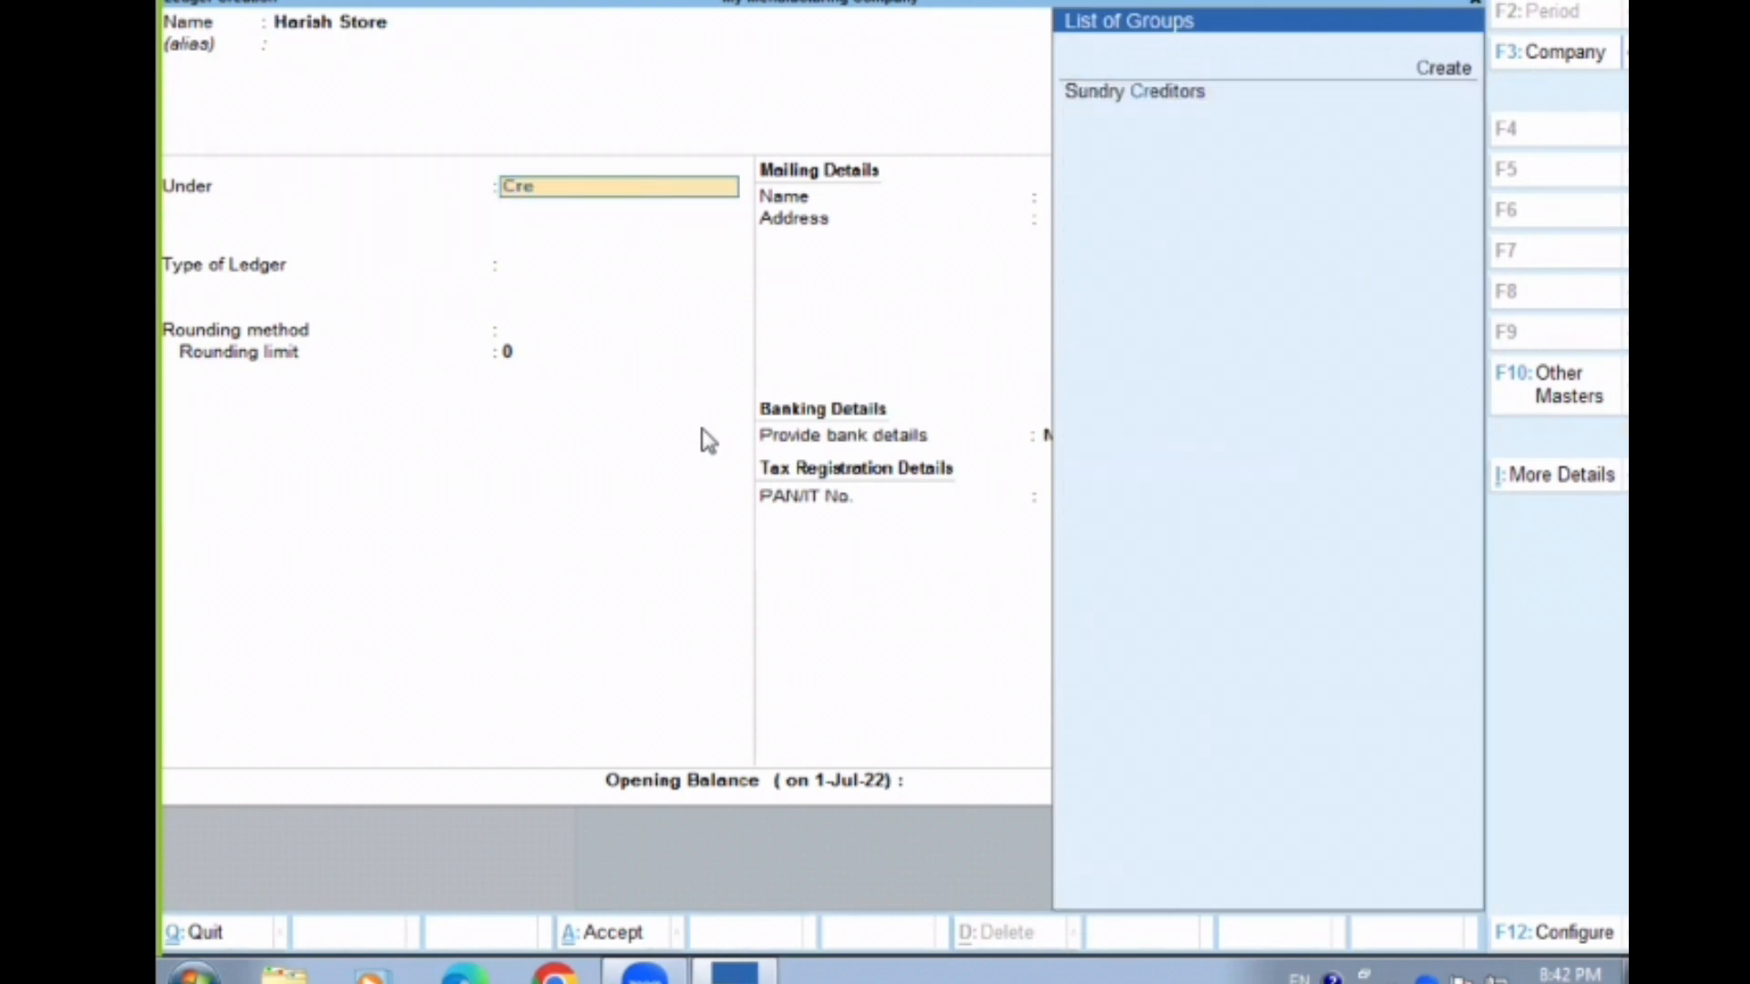
{"action": "key", "text": "Down"}
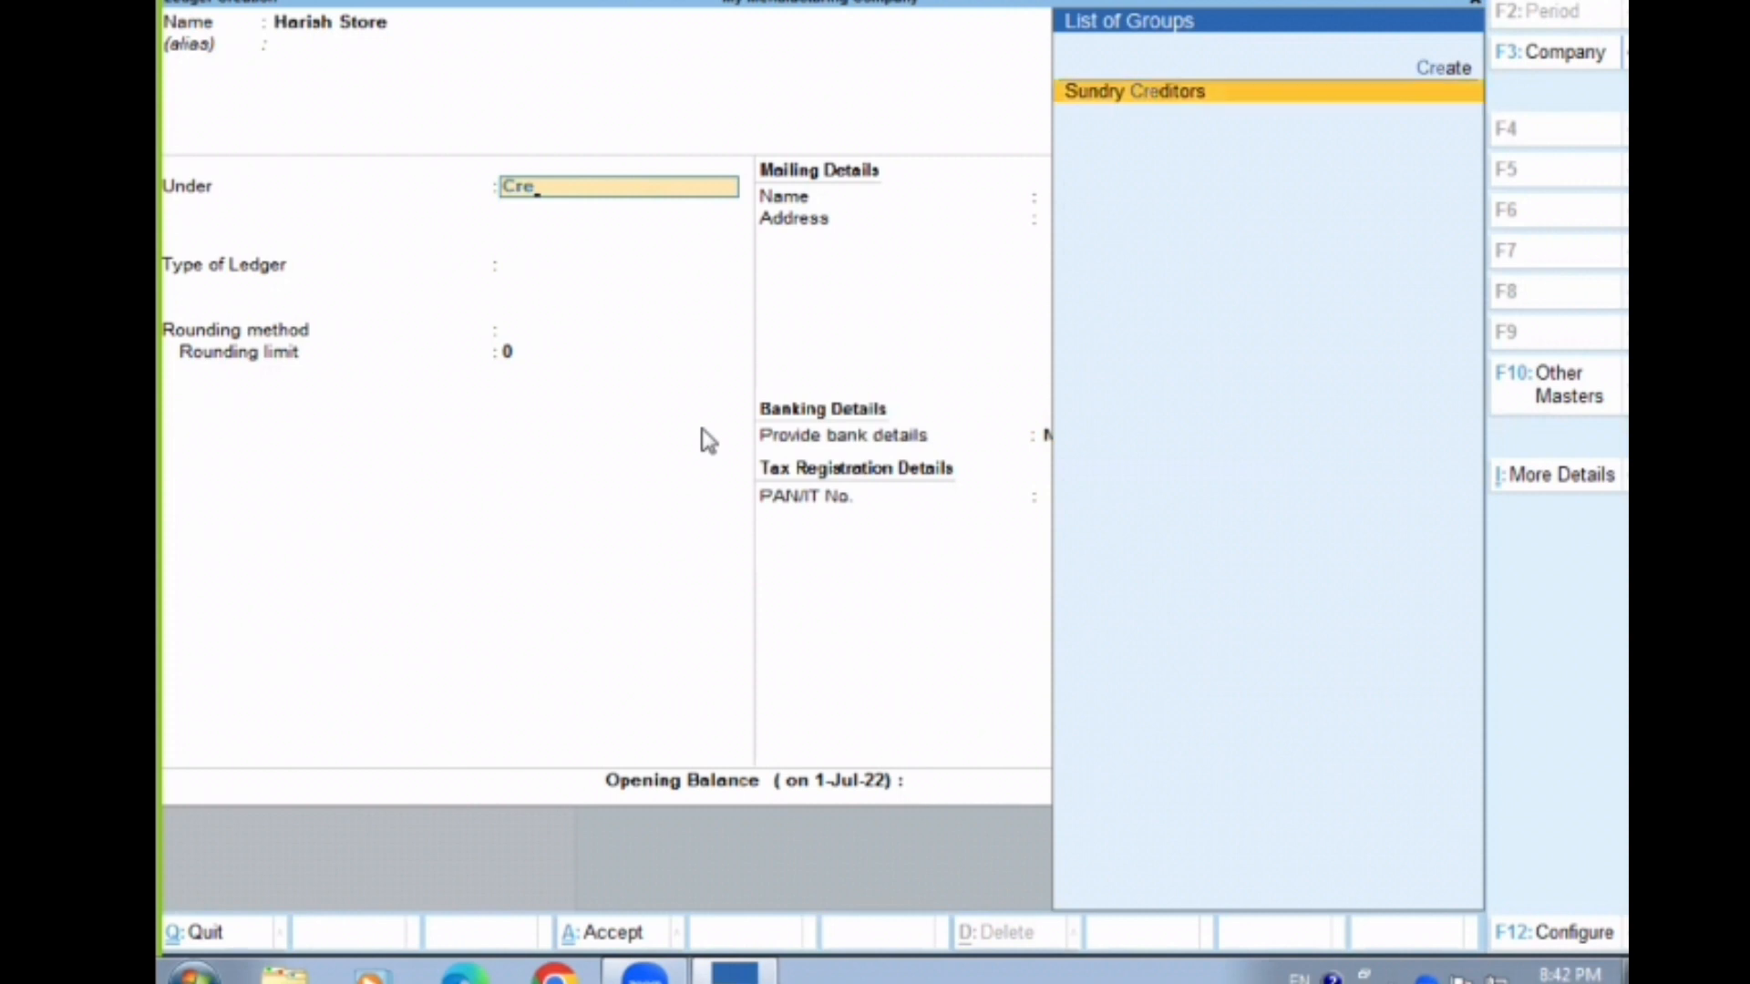
{"action": "key", "text": "Return"}
{"action": "key", "text": "Return"}
{"action": "key", "text": "ctrl+a"}
Name the next ledger Abc Pvt.Ltd
{"action": "type", "text": "Abc Pr"}
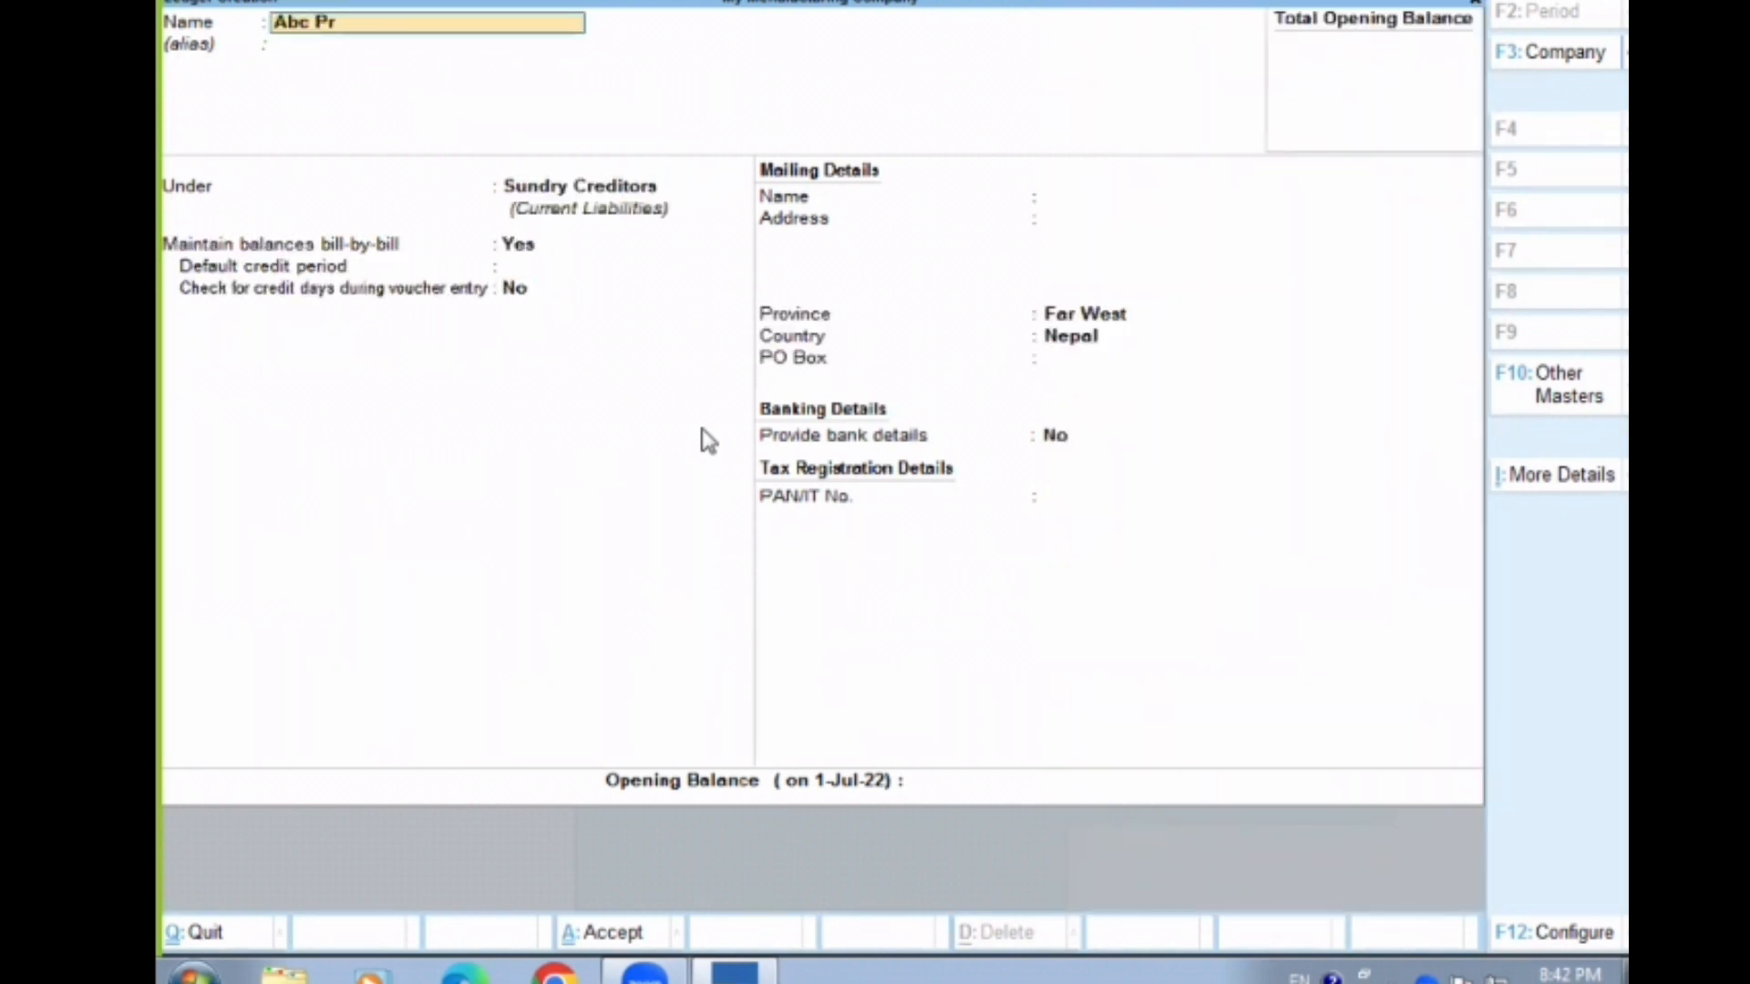
{"action": "key", "text": "BackSpace"}
{"action": "type", "text": "vt.Ltd"}
{"action": "key", "text": "Return"}
Place Abc Pvt.Ltd under Sundry Debtors, keeping bill-by-bill balances at Yes, and save the ledger
{"action": "type", "text": "d"}
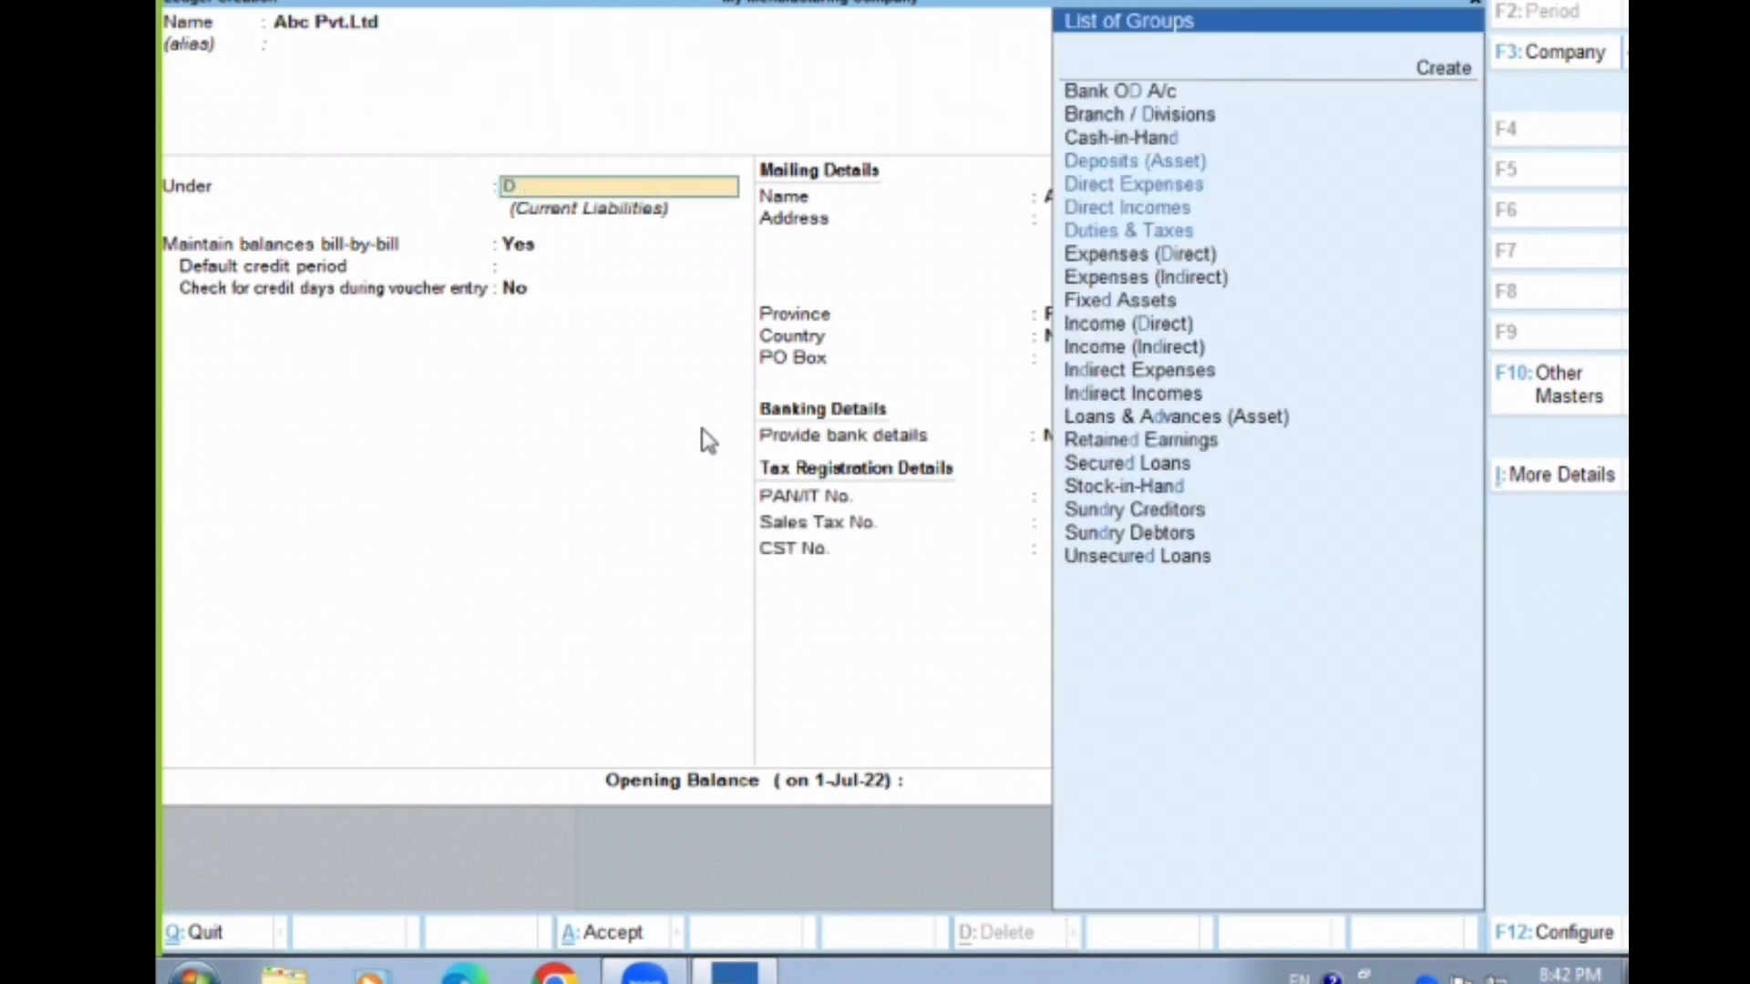
{"action": "key", "text": "BackSpace"}
{"action": "type", "text": "Su"}
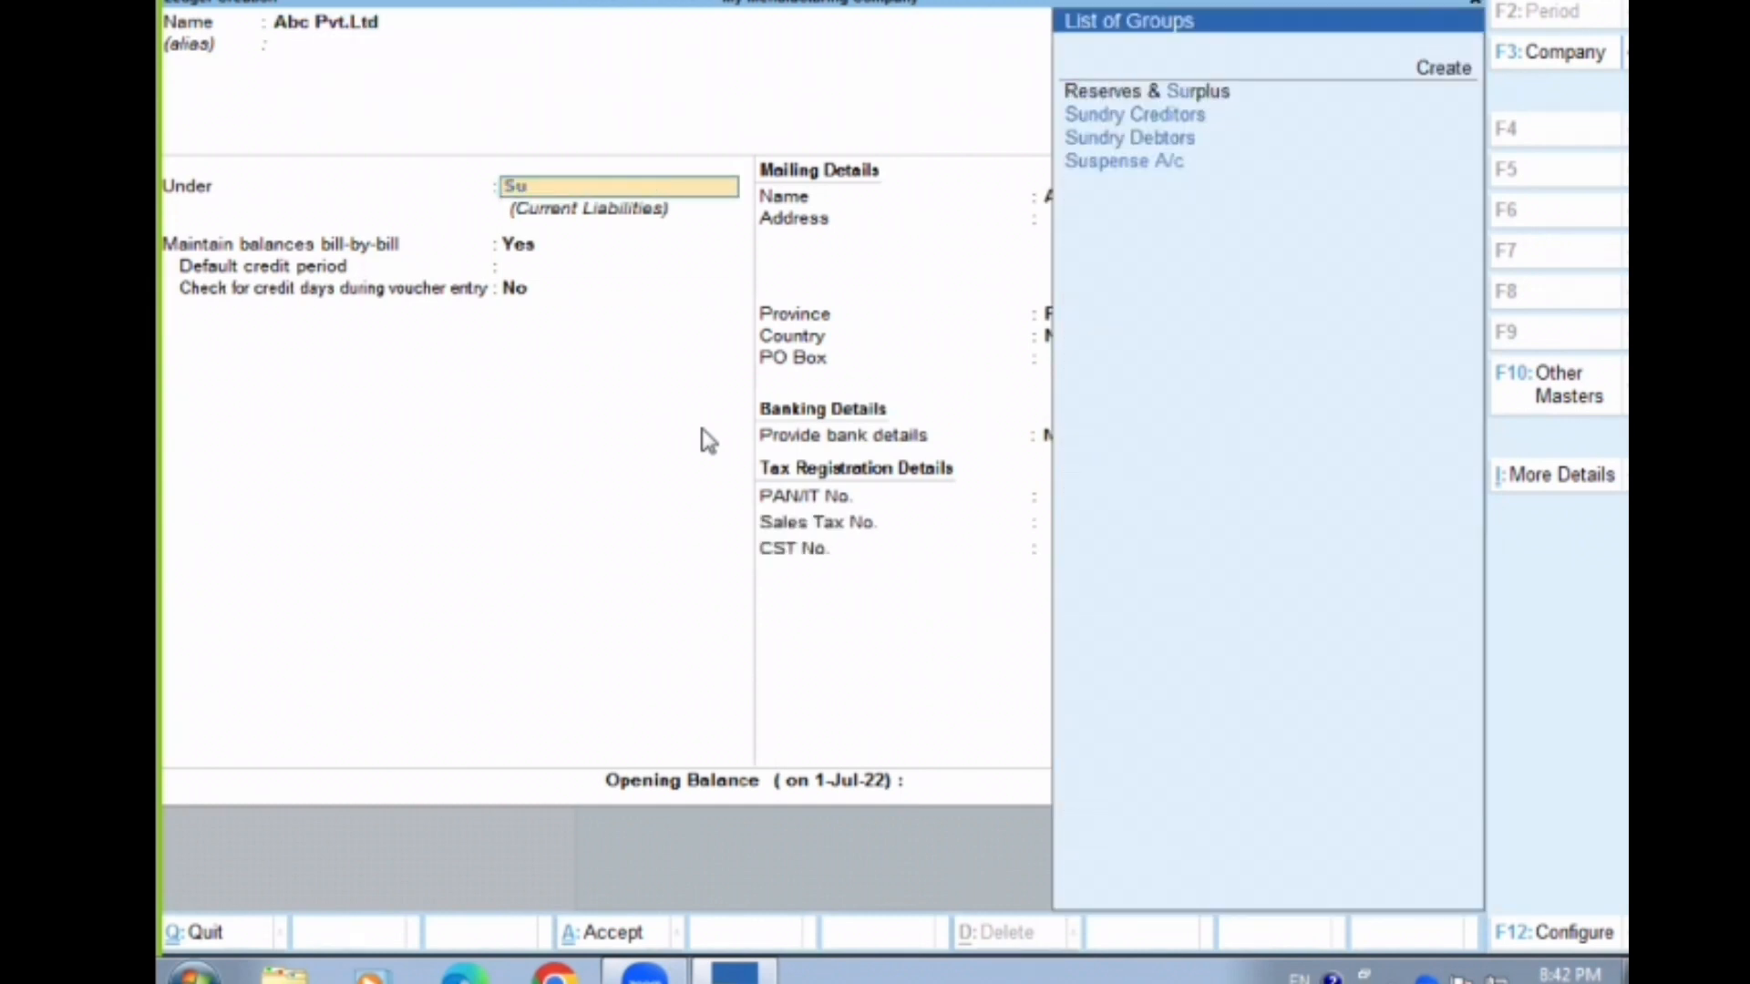
{"action": "key", "text": "Down"}
{"action": "key", "text": "Down"}
{"action": "key", "text": "Return"}
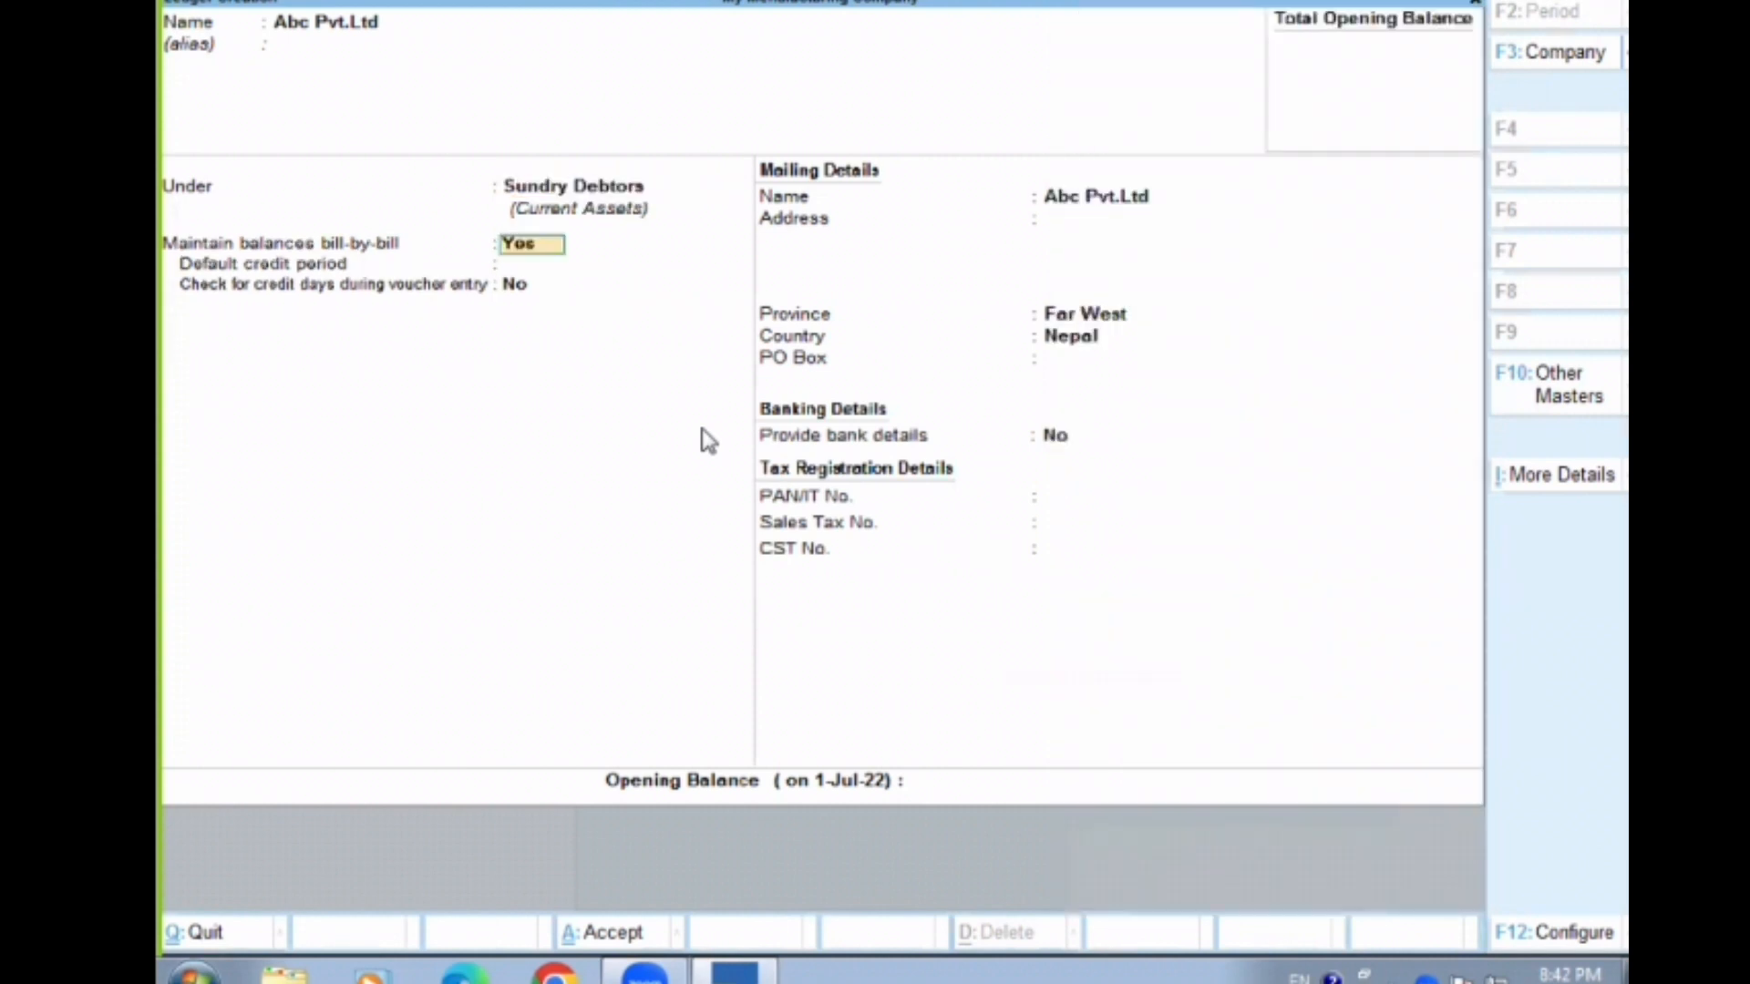
{"action": "key", "text": "ctrl+a"}
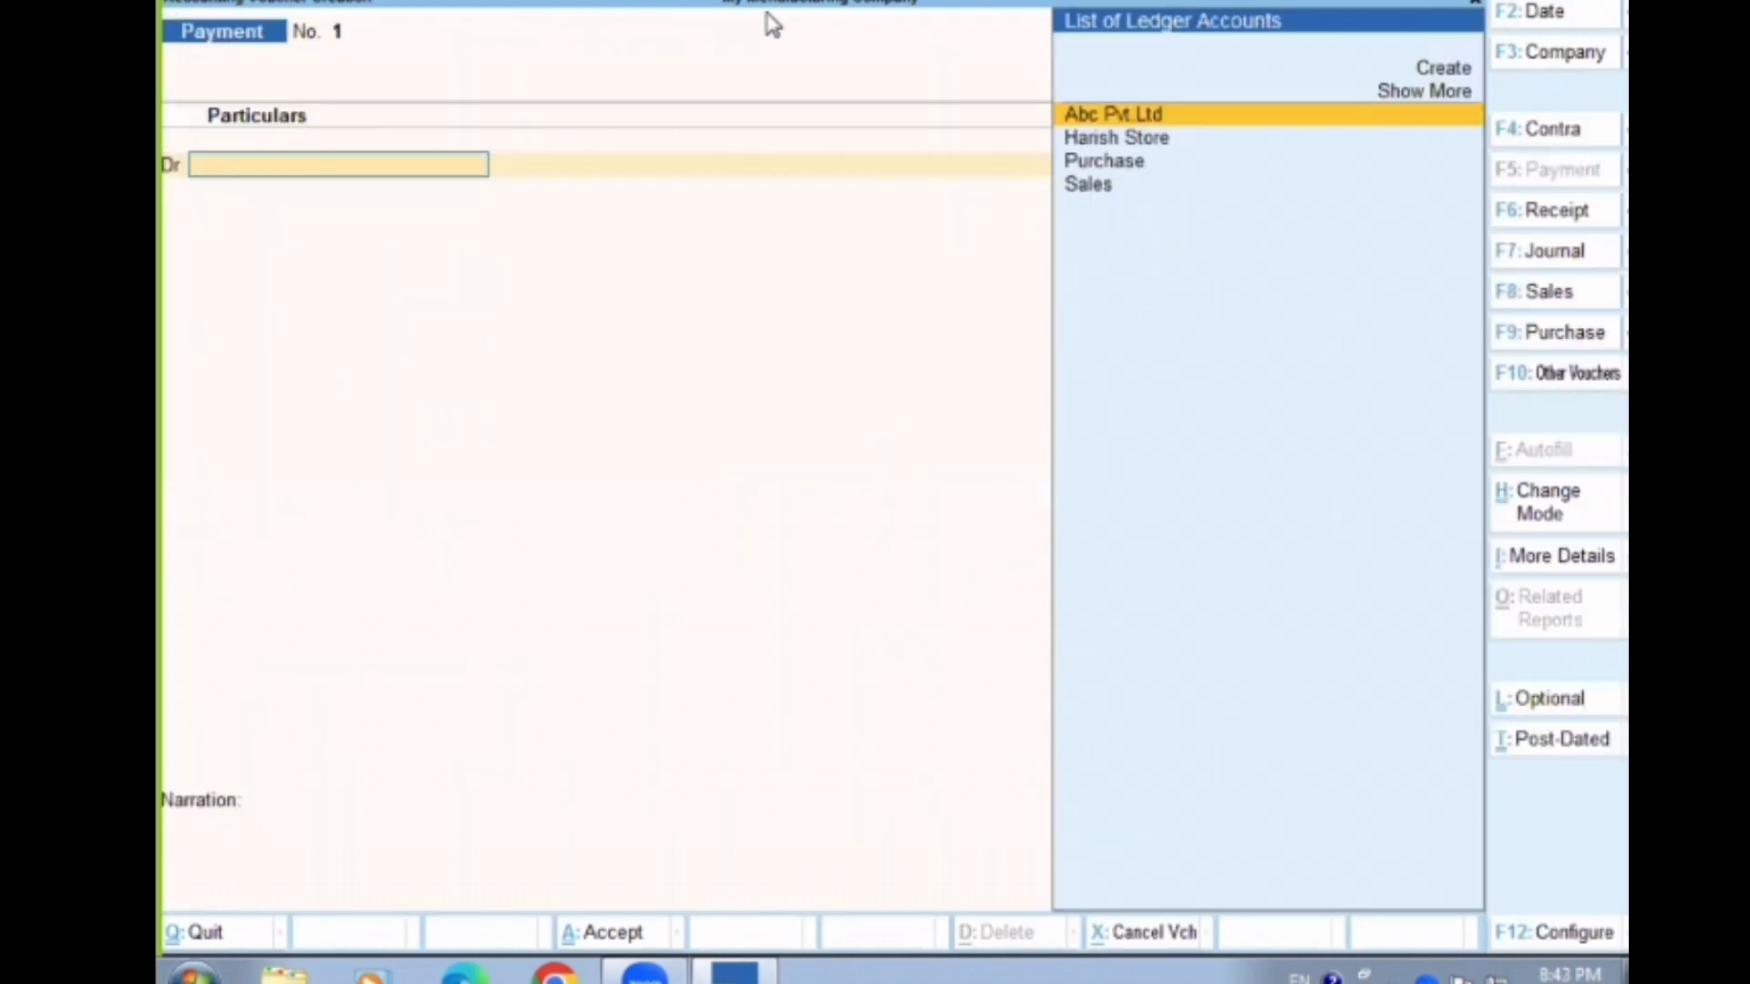
Start a purchase voucher with supplier invoice number 132 dated 1-Jul-22
{"action": "left_click", "coordinate": [767, 13]}
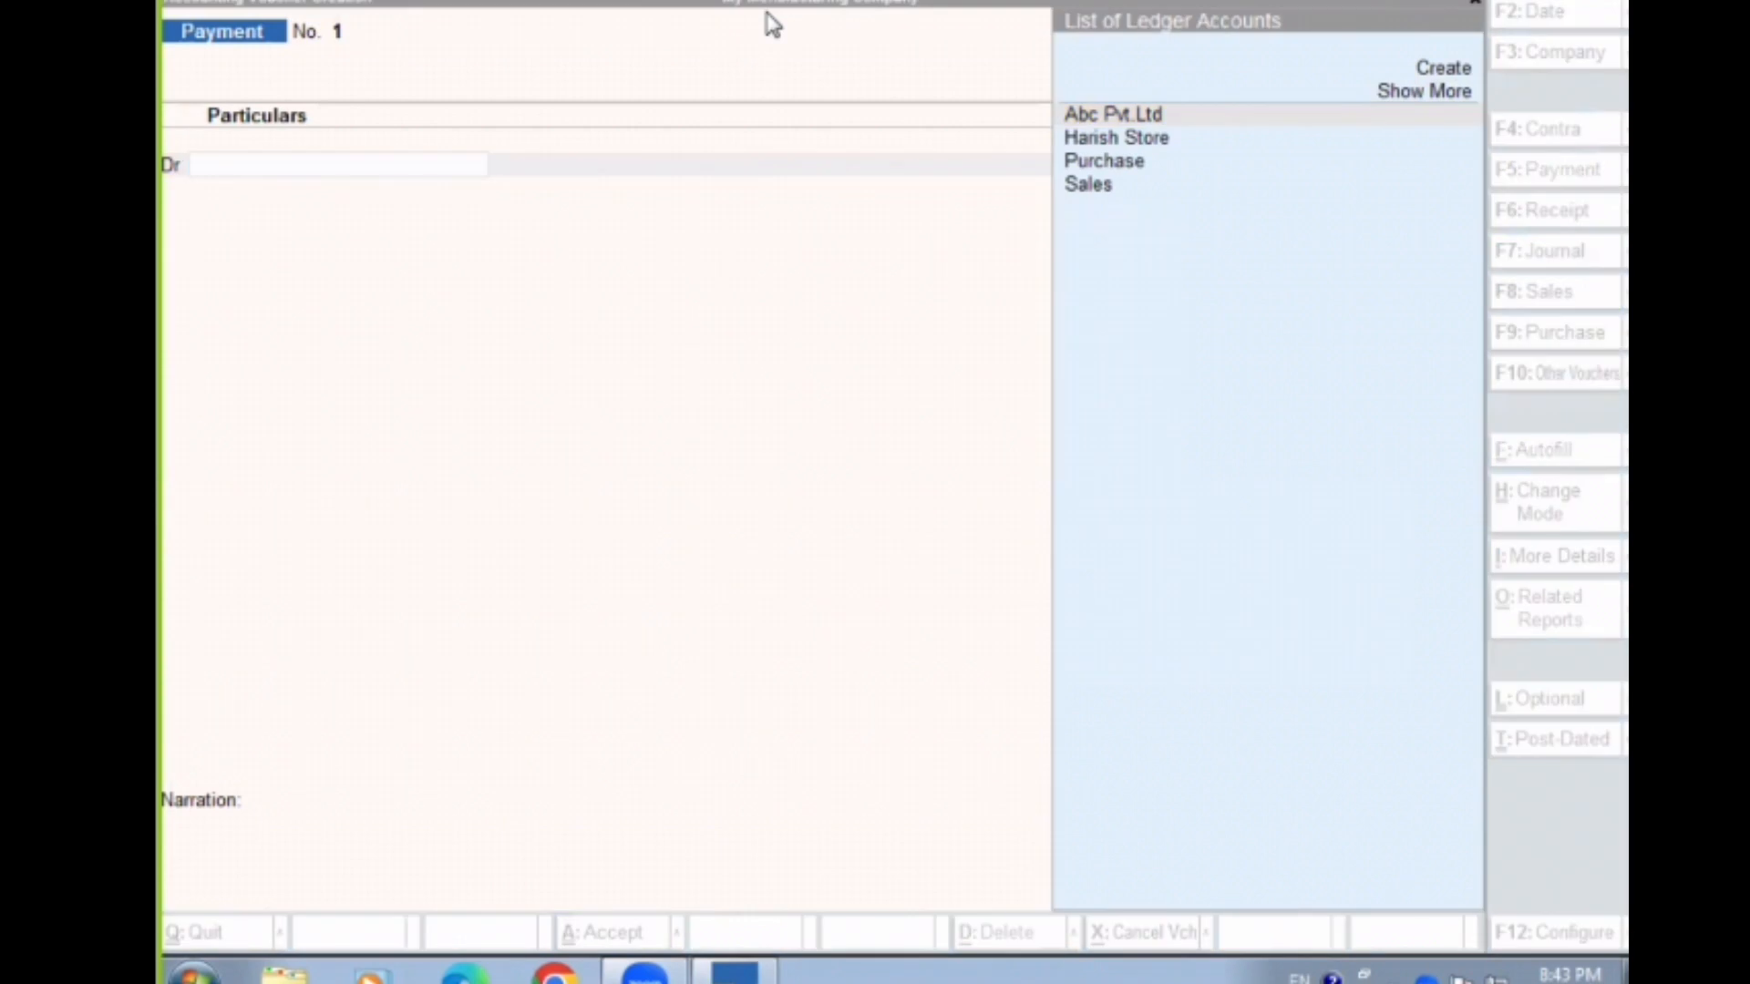
{"action": "left_click", "coordinate": [1046, 310]}
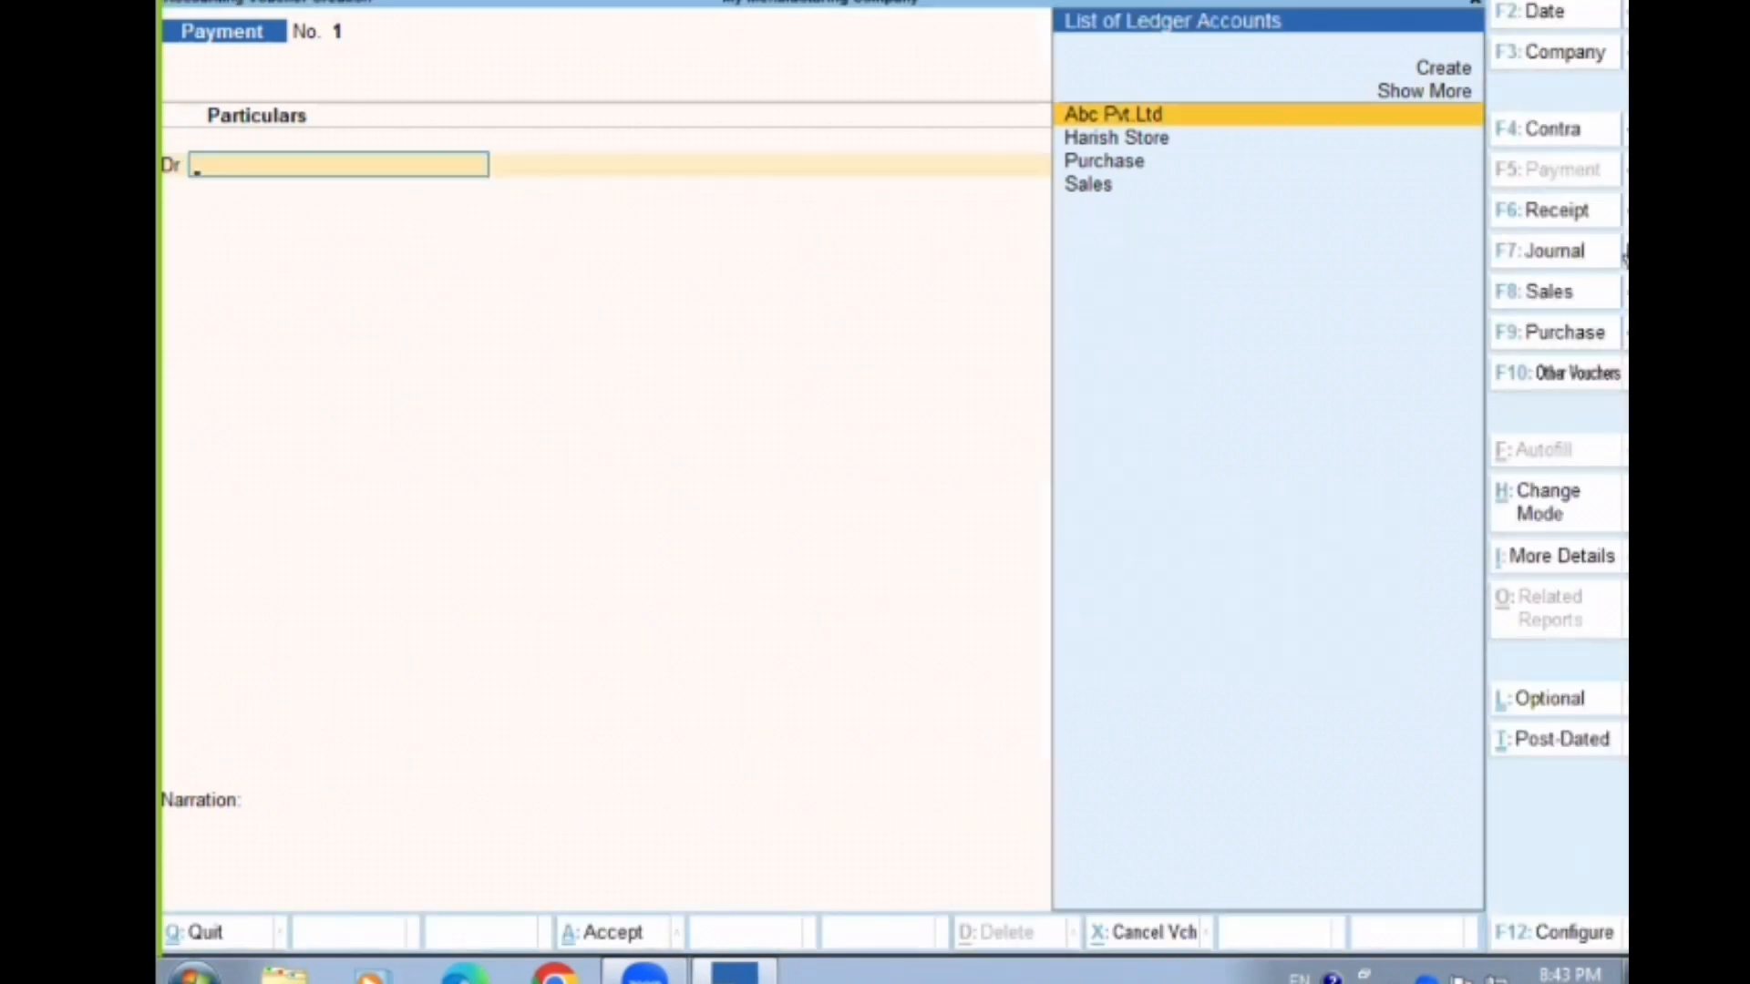
{"action": "left_click", "coordinate": [1513, 334]}
{"action": "key", "text": "Return"}
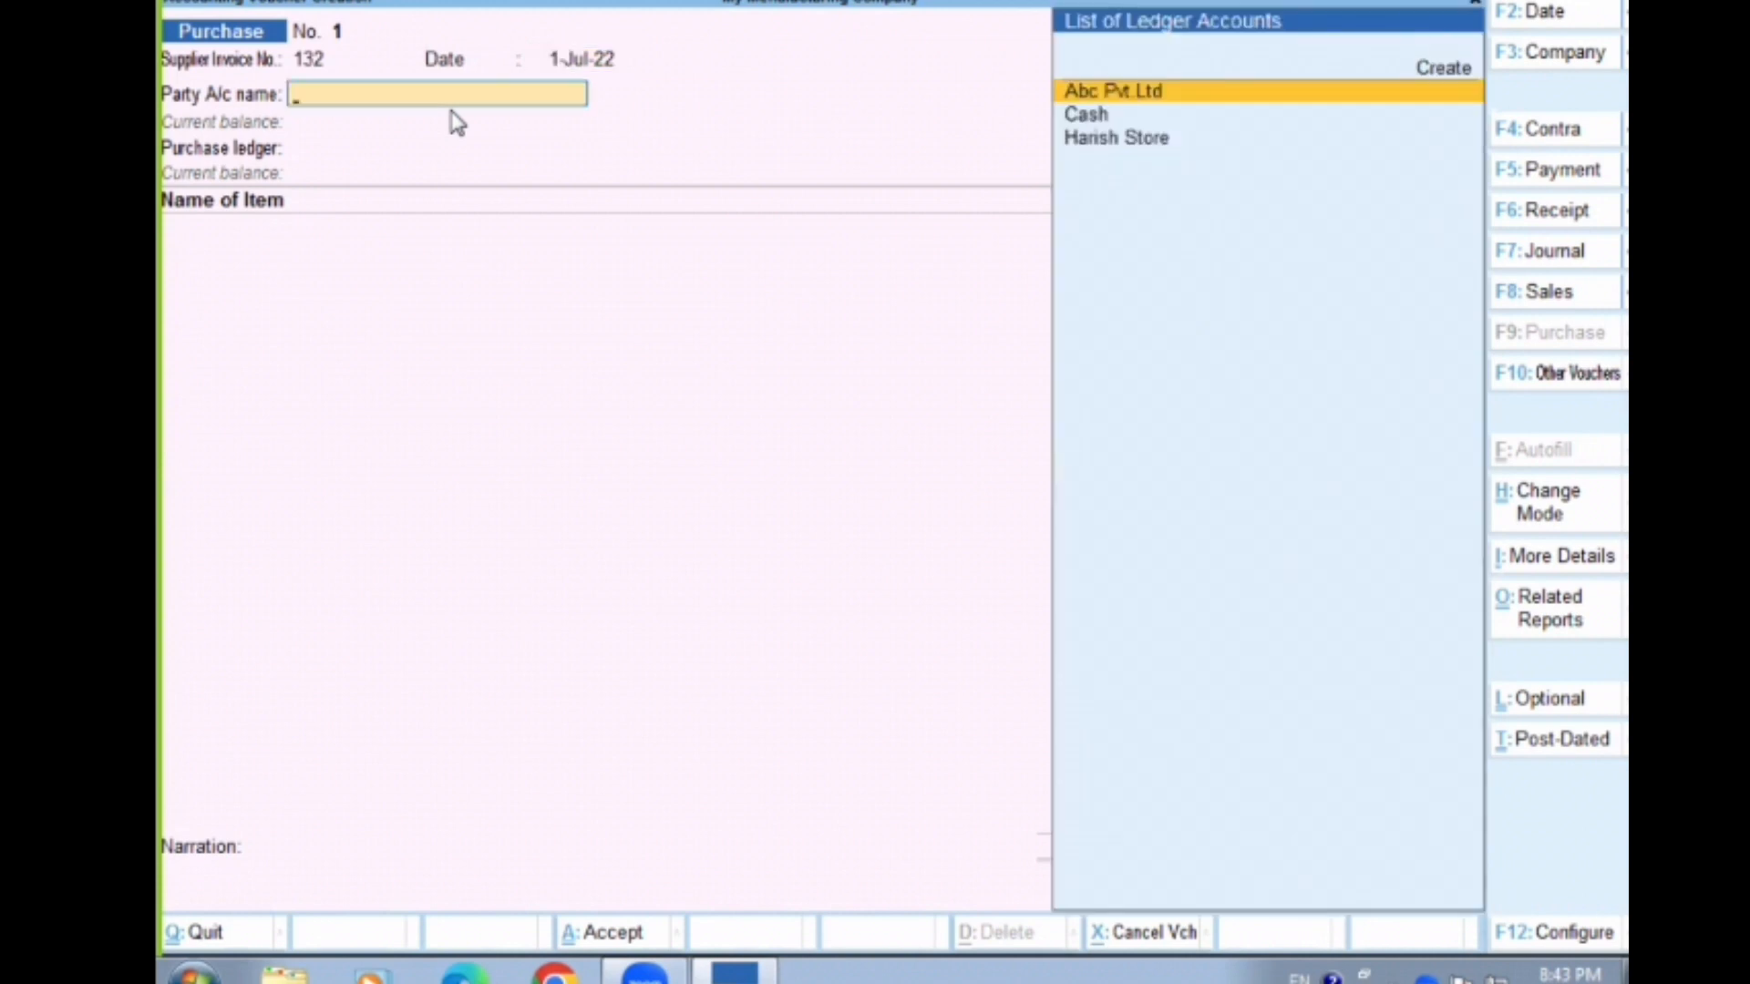
Set the purchase voucher's party account to Harish Store and accept its receipt and party details without additions
{"action": "key", "text": "Down"}
{"action": "key", "text": "Down"}
{"action": "key", "text": "Return"}
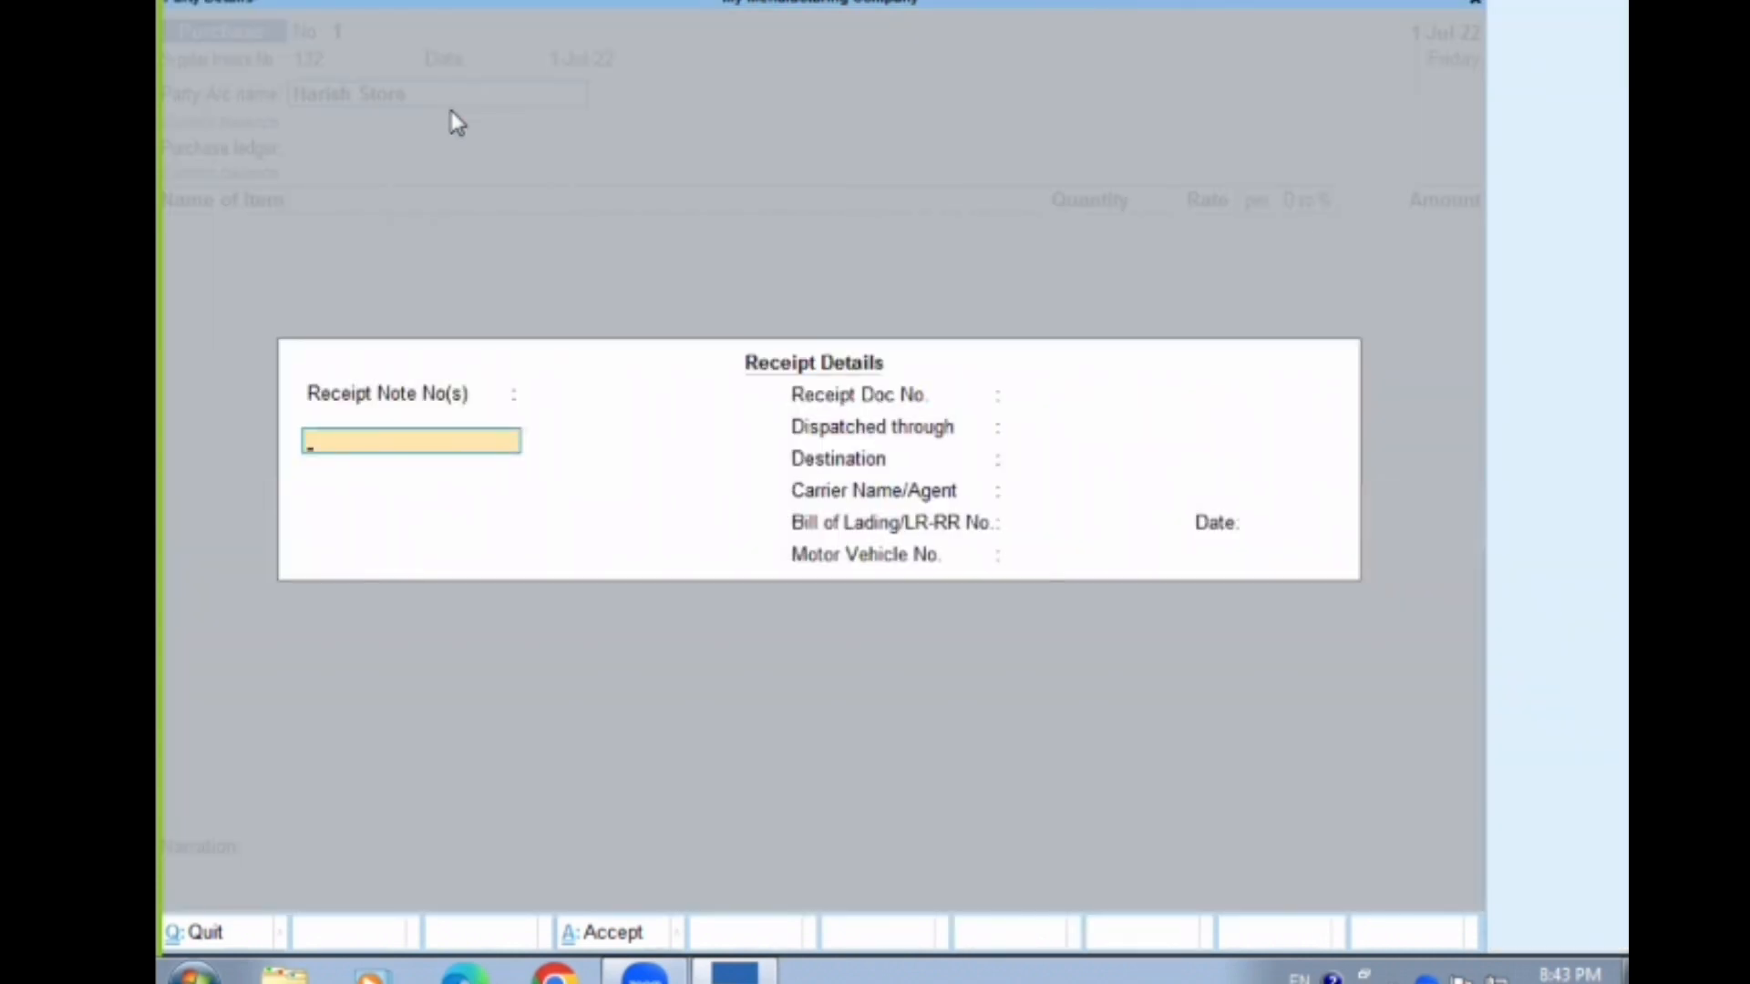
{"action": "key", "text": "Return"}
{"action": "key", "text": "ctrl+a"}
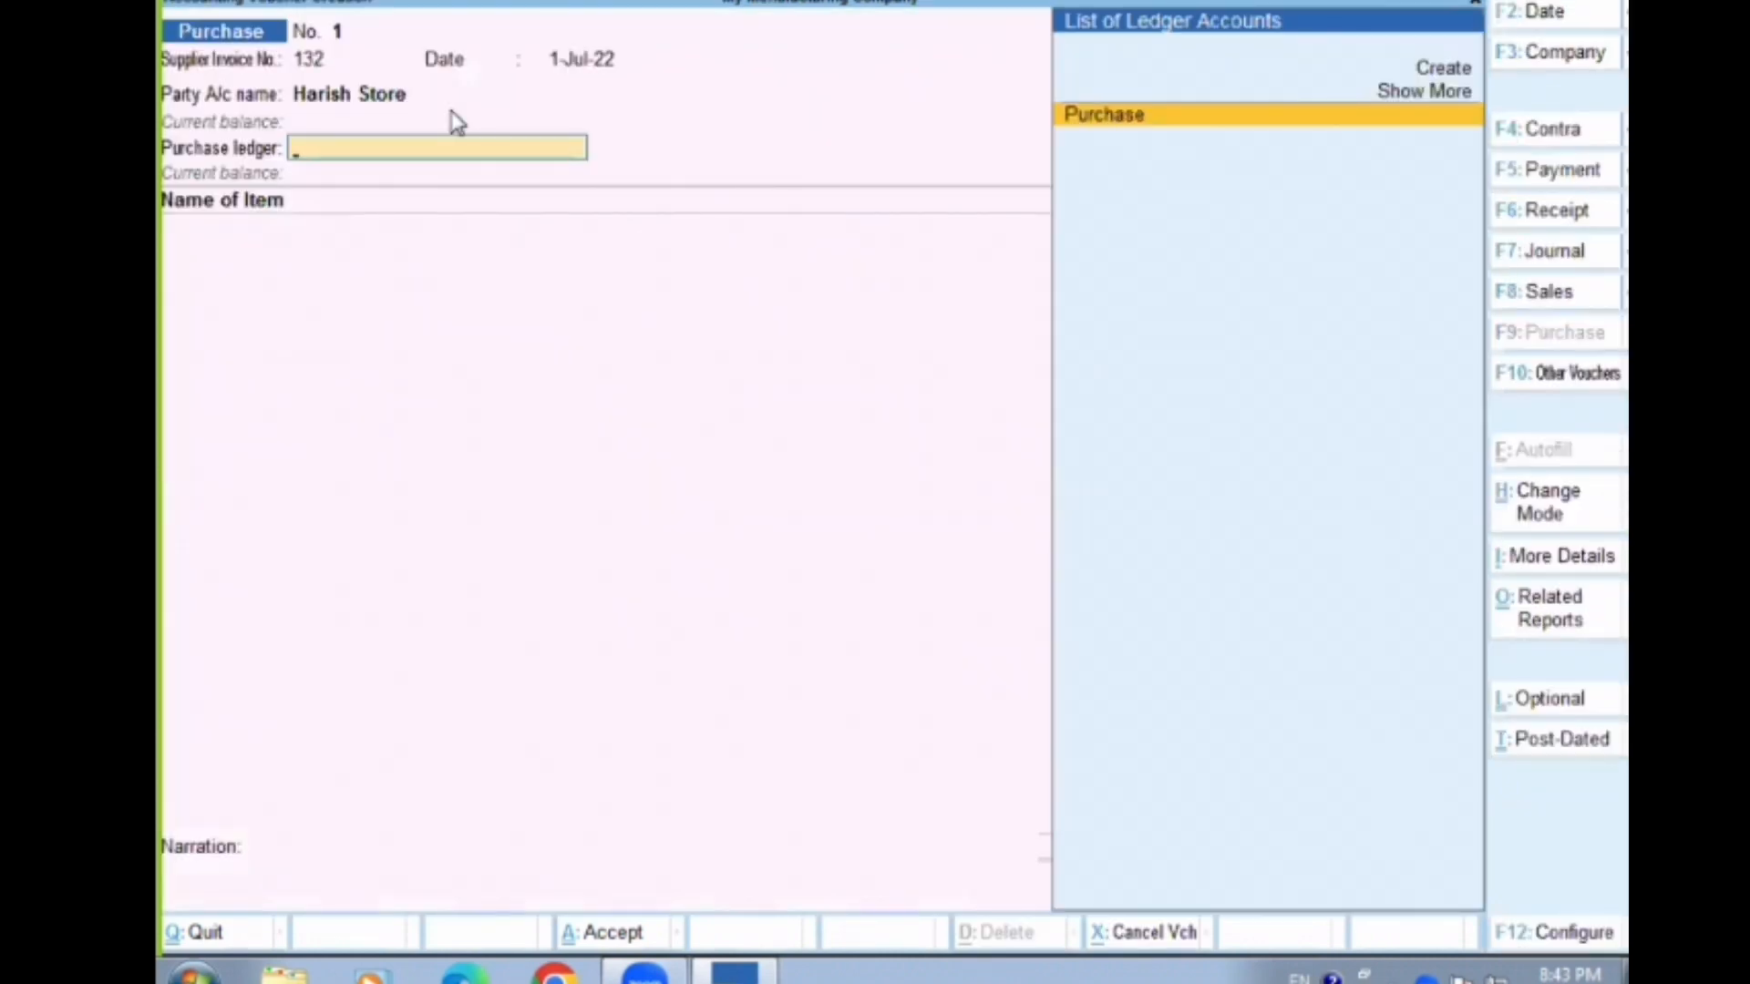
Choose Purchase as the purchase ledger and add Painkiller as the voucher's first item
{"action": "key", "text": "Return"}
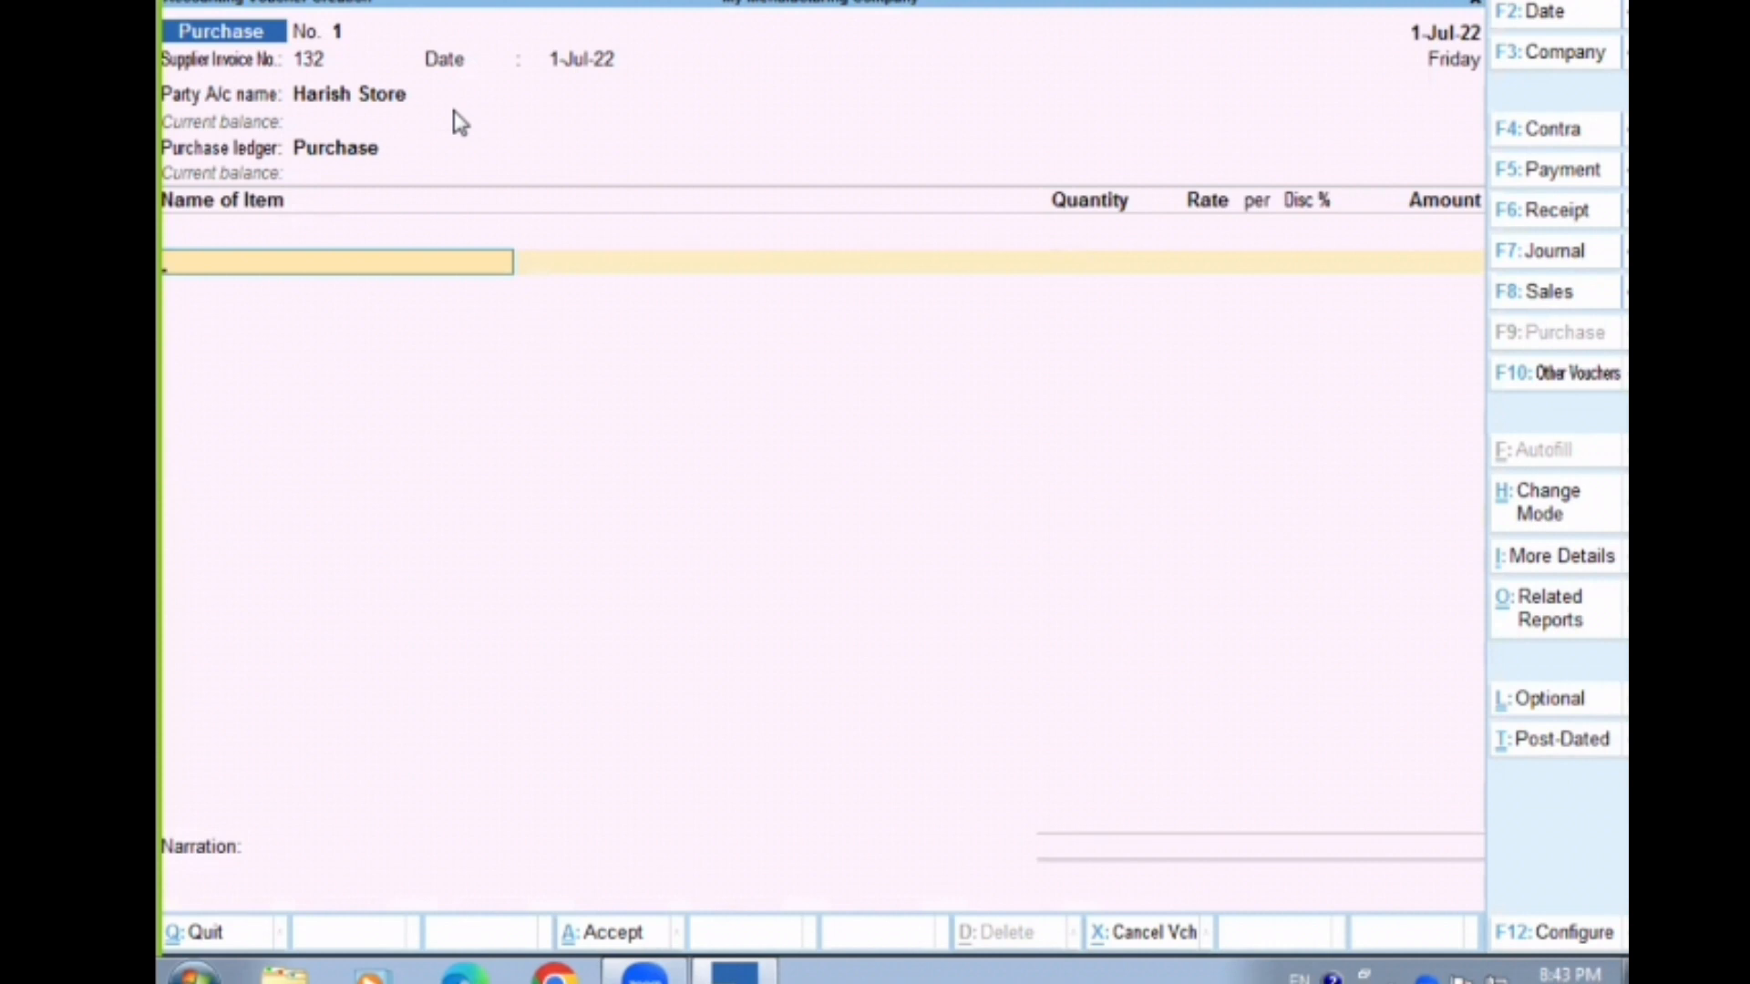
{"action": "type", "text": "Pain"}
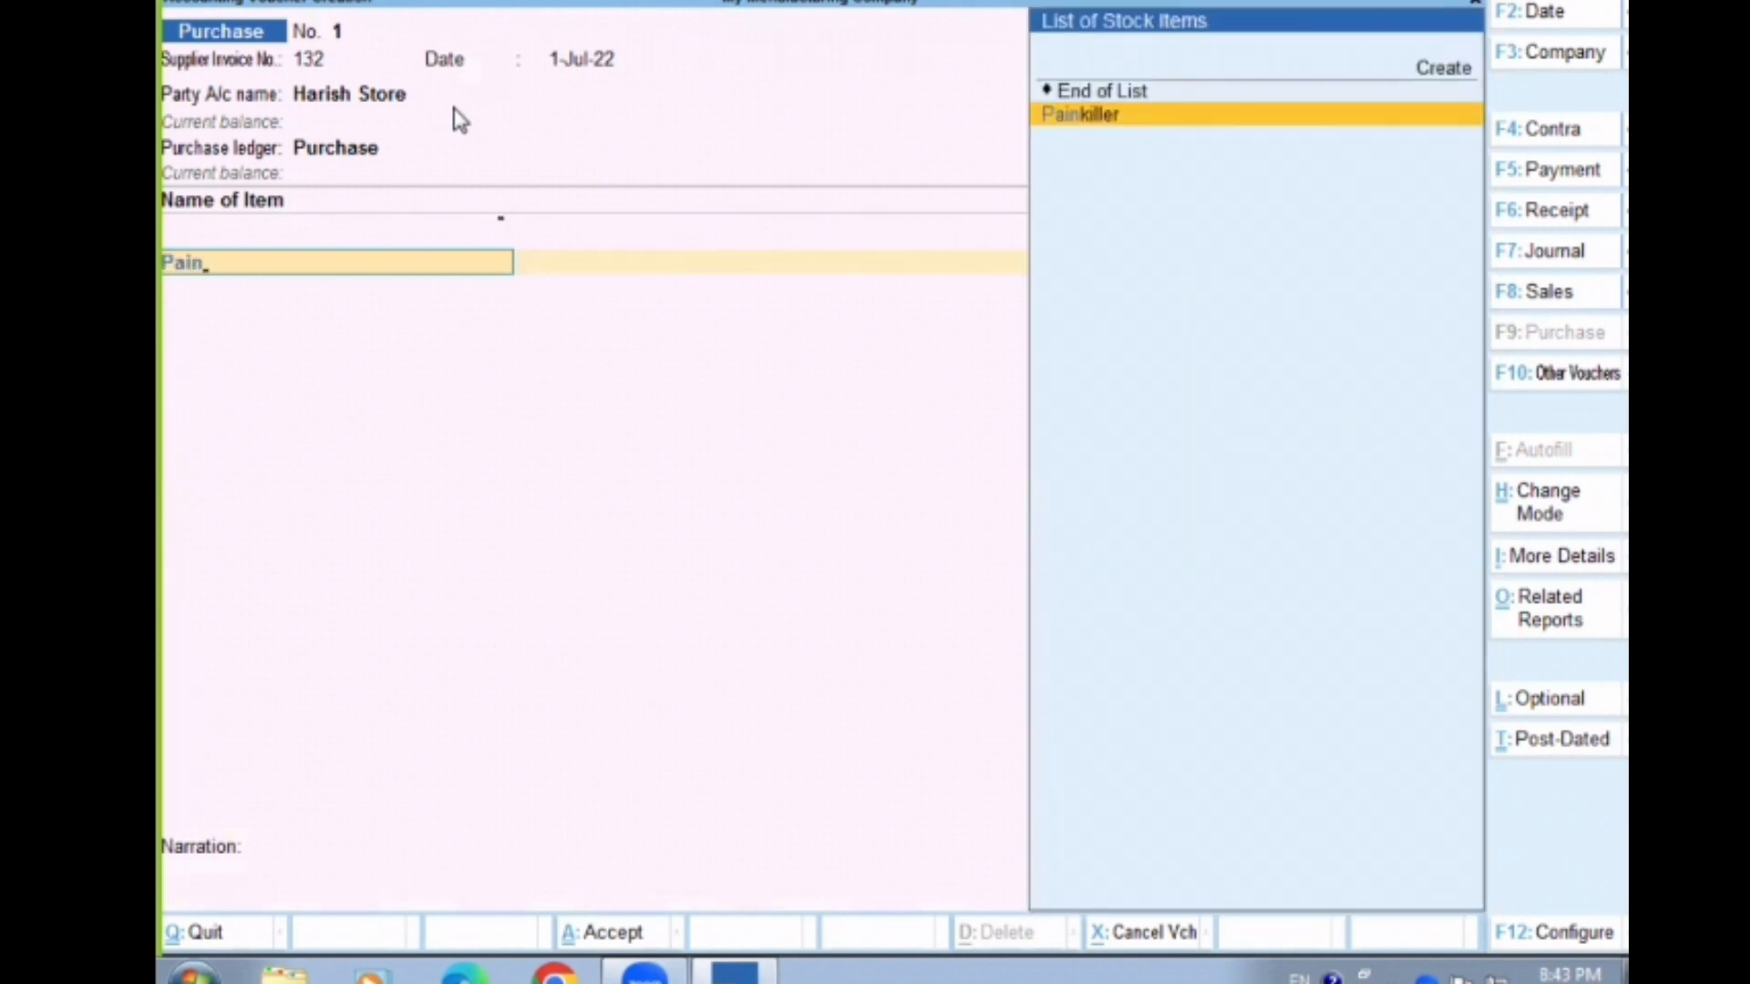
{"action": "key", "text": "Return"}
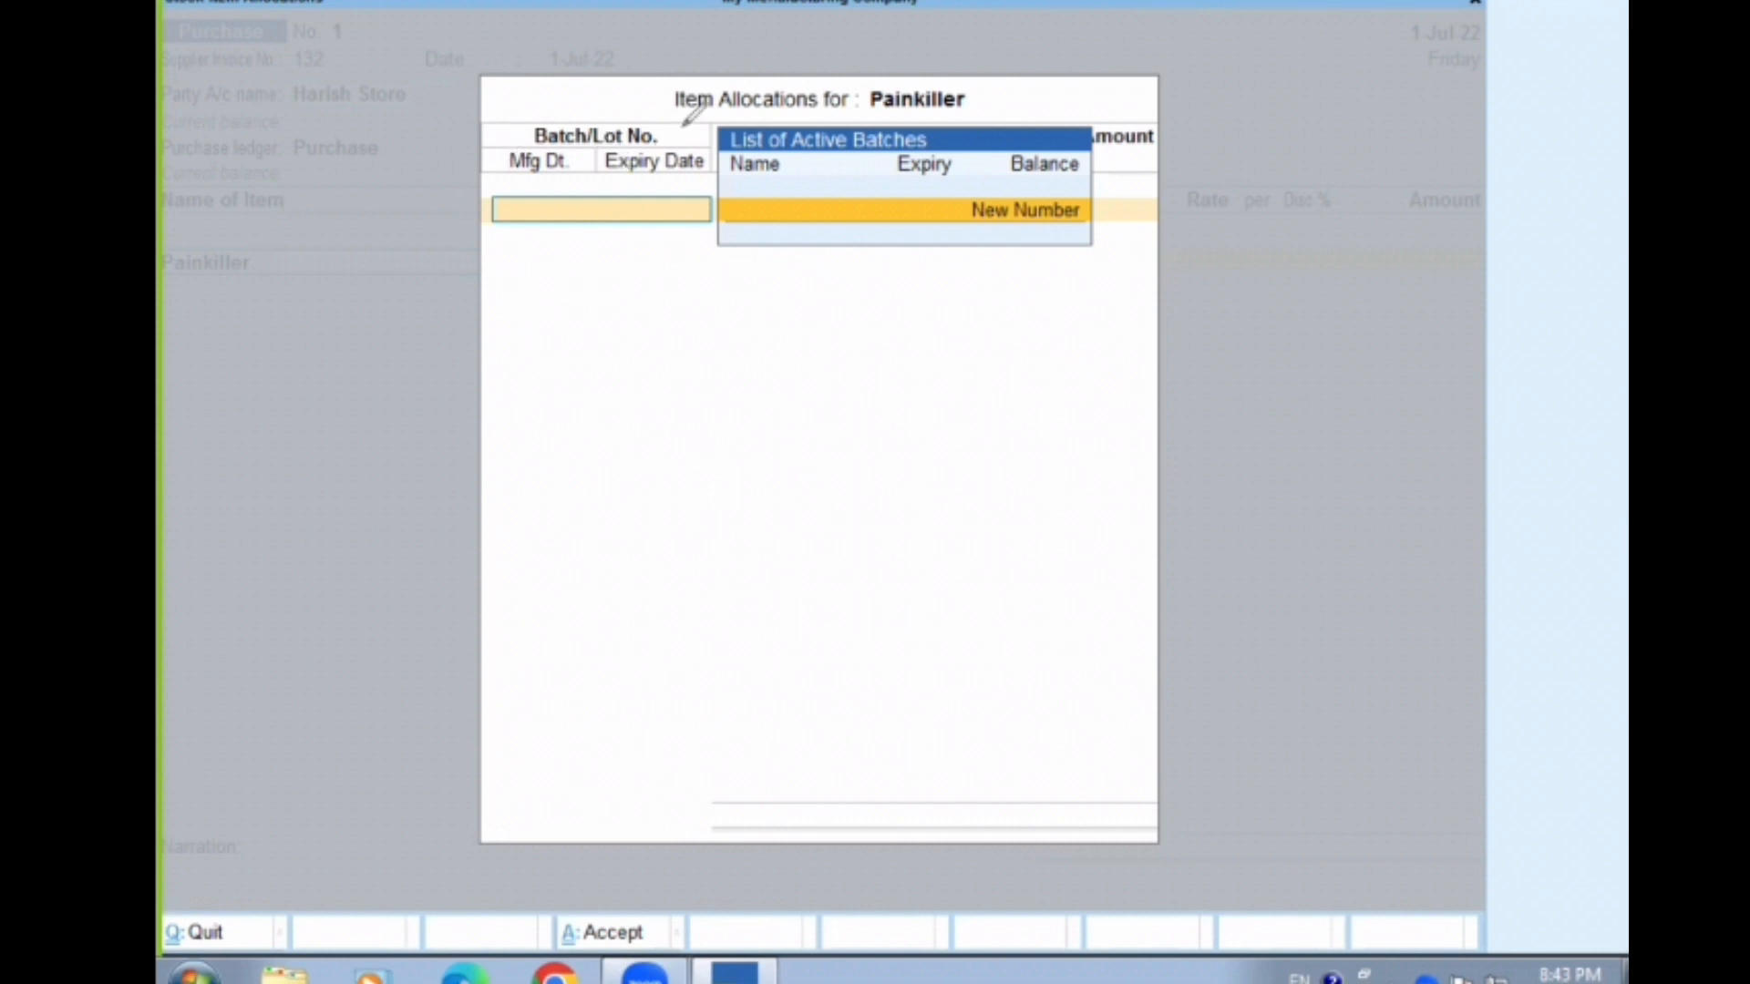
{"action": "mouse_move", "coordinate": [683, 129]}
{"action": "left_mouse_down"}
{"action": "mouse_move", "coordinate": [575, 131]}
{"action": "mouse_move", "coordinate": [591, 139]}
{"action": "left_mouse_up"}
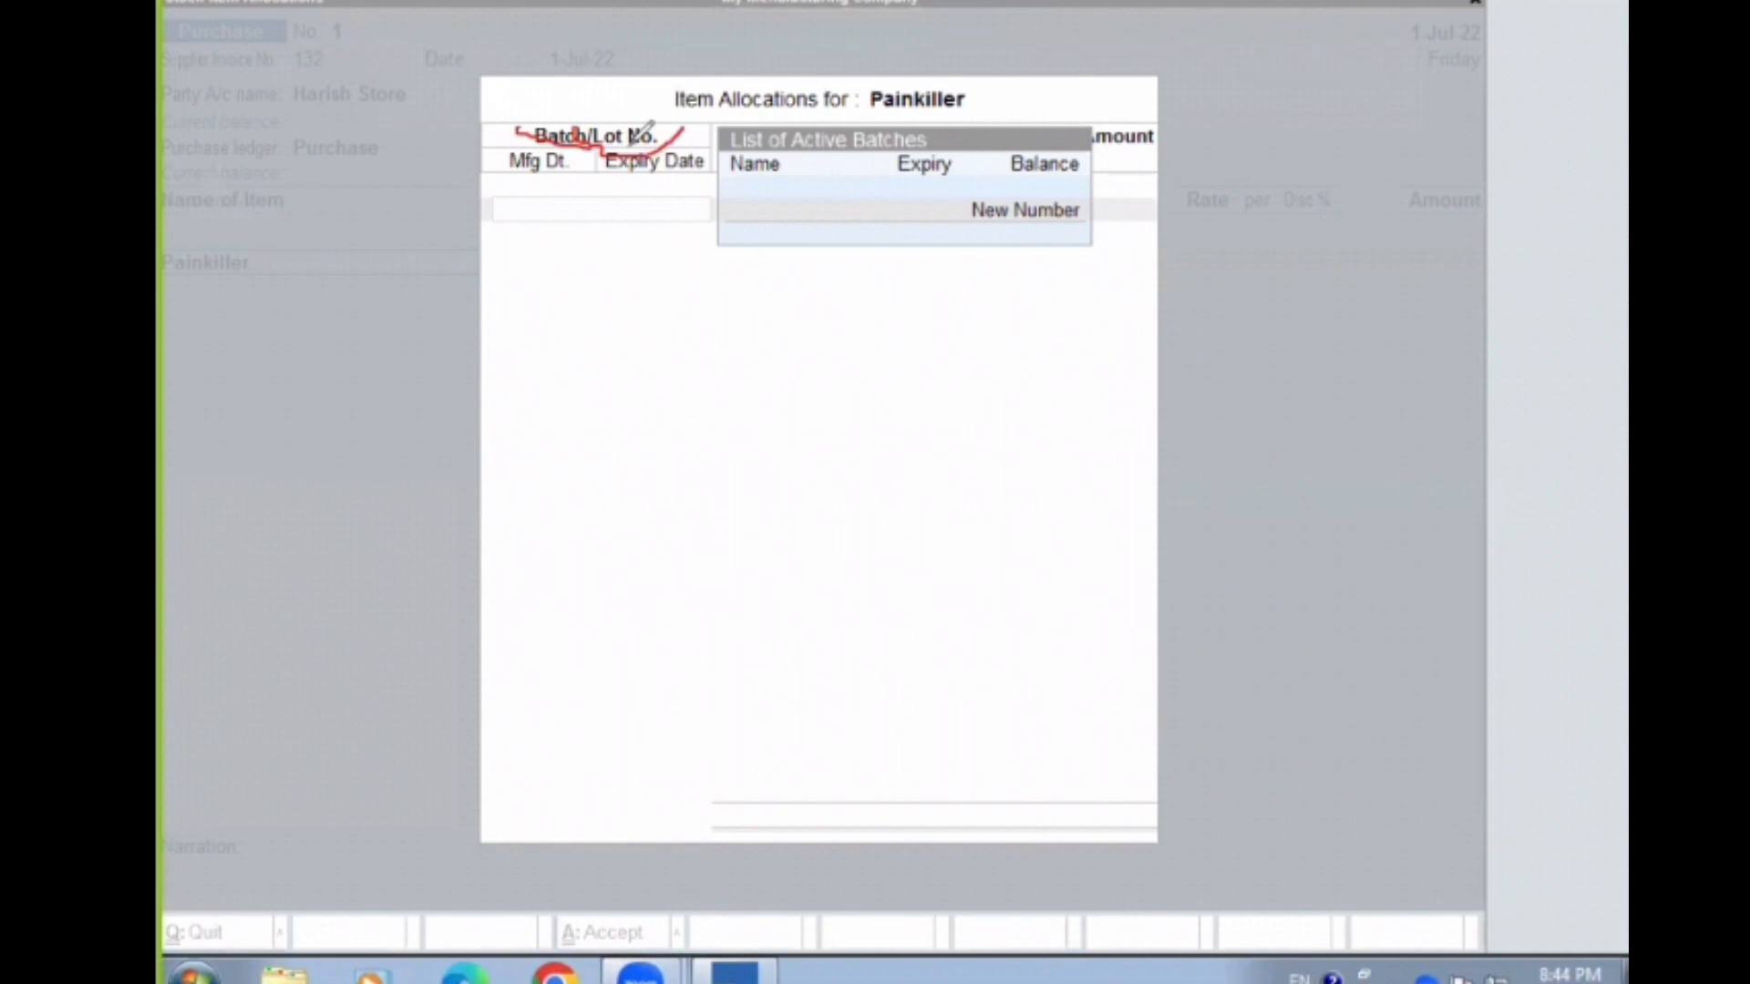
{"action": "left_click", "coordinate": [1163, 18]}
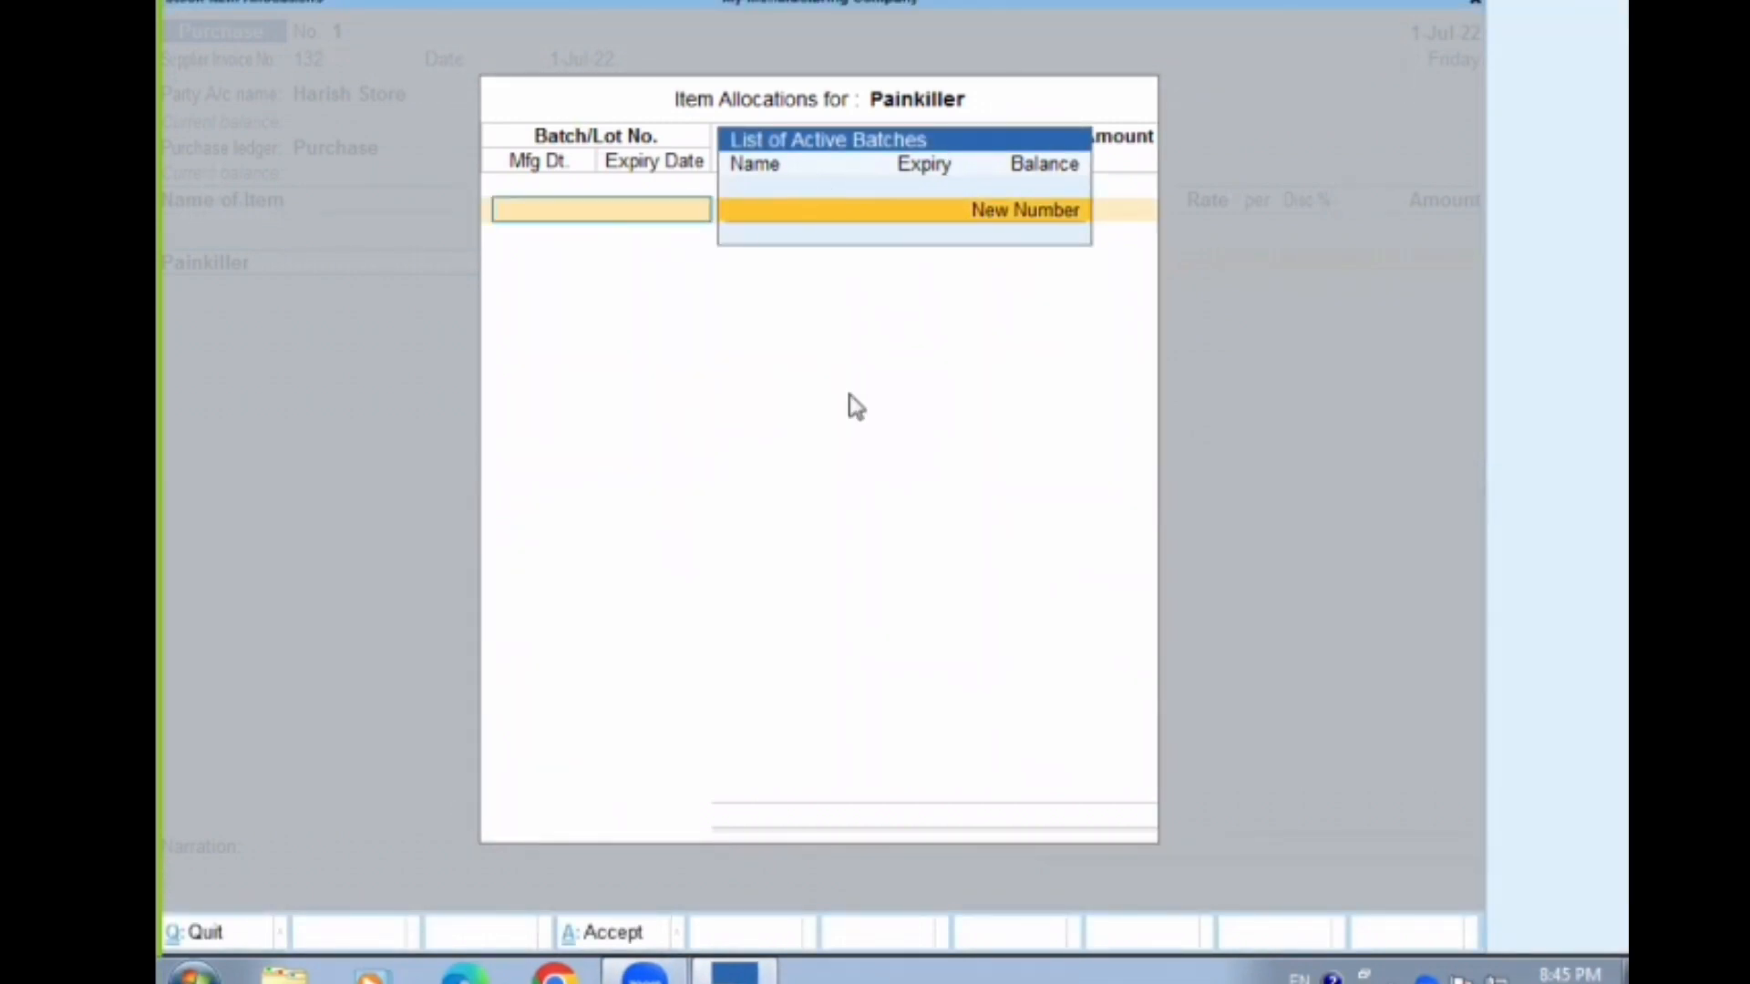
Create the new batch number 079/08 Lot for Painkiller and set its quantity to 50 pcs
{"action": "left_click", "coordinate": [1017, 209]}
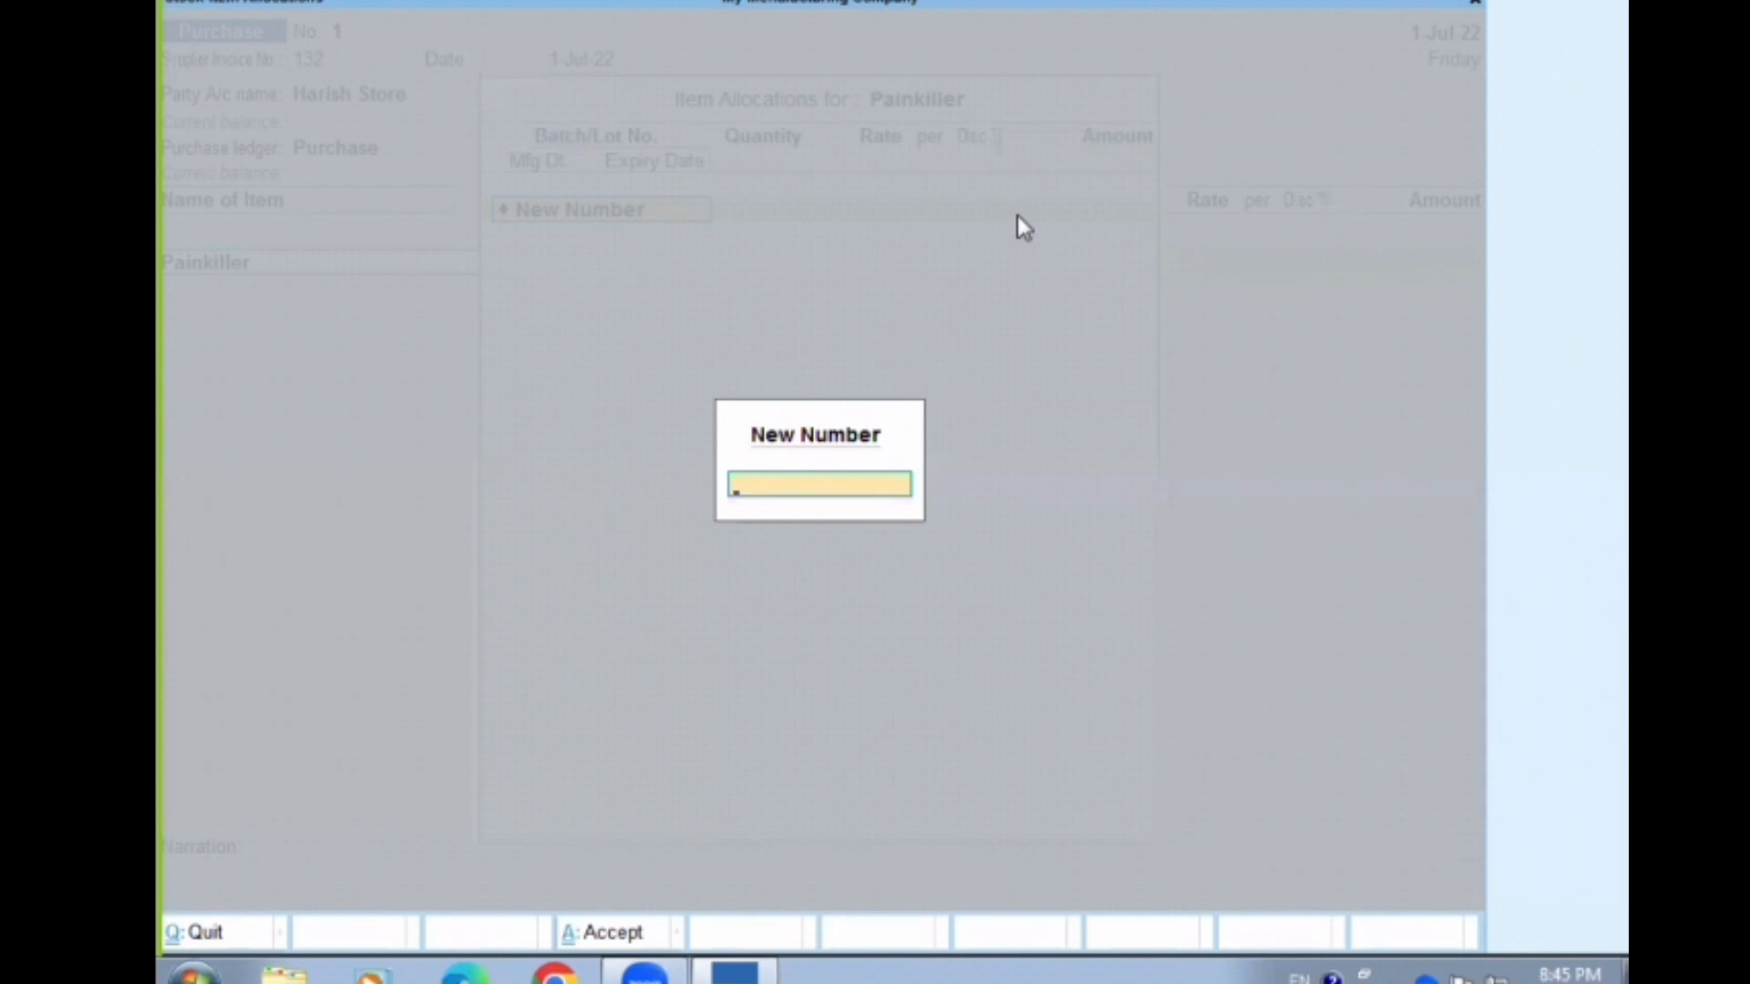
{"action": "type", "text": "20"}
{"action": "key", "text": "BackSpace"}
{"action": "key", "text": "BackSpace"}
{"action": "type", "text": "079/08 Lot"}
{"action": "key", "text": "Return"}
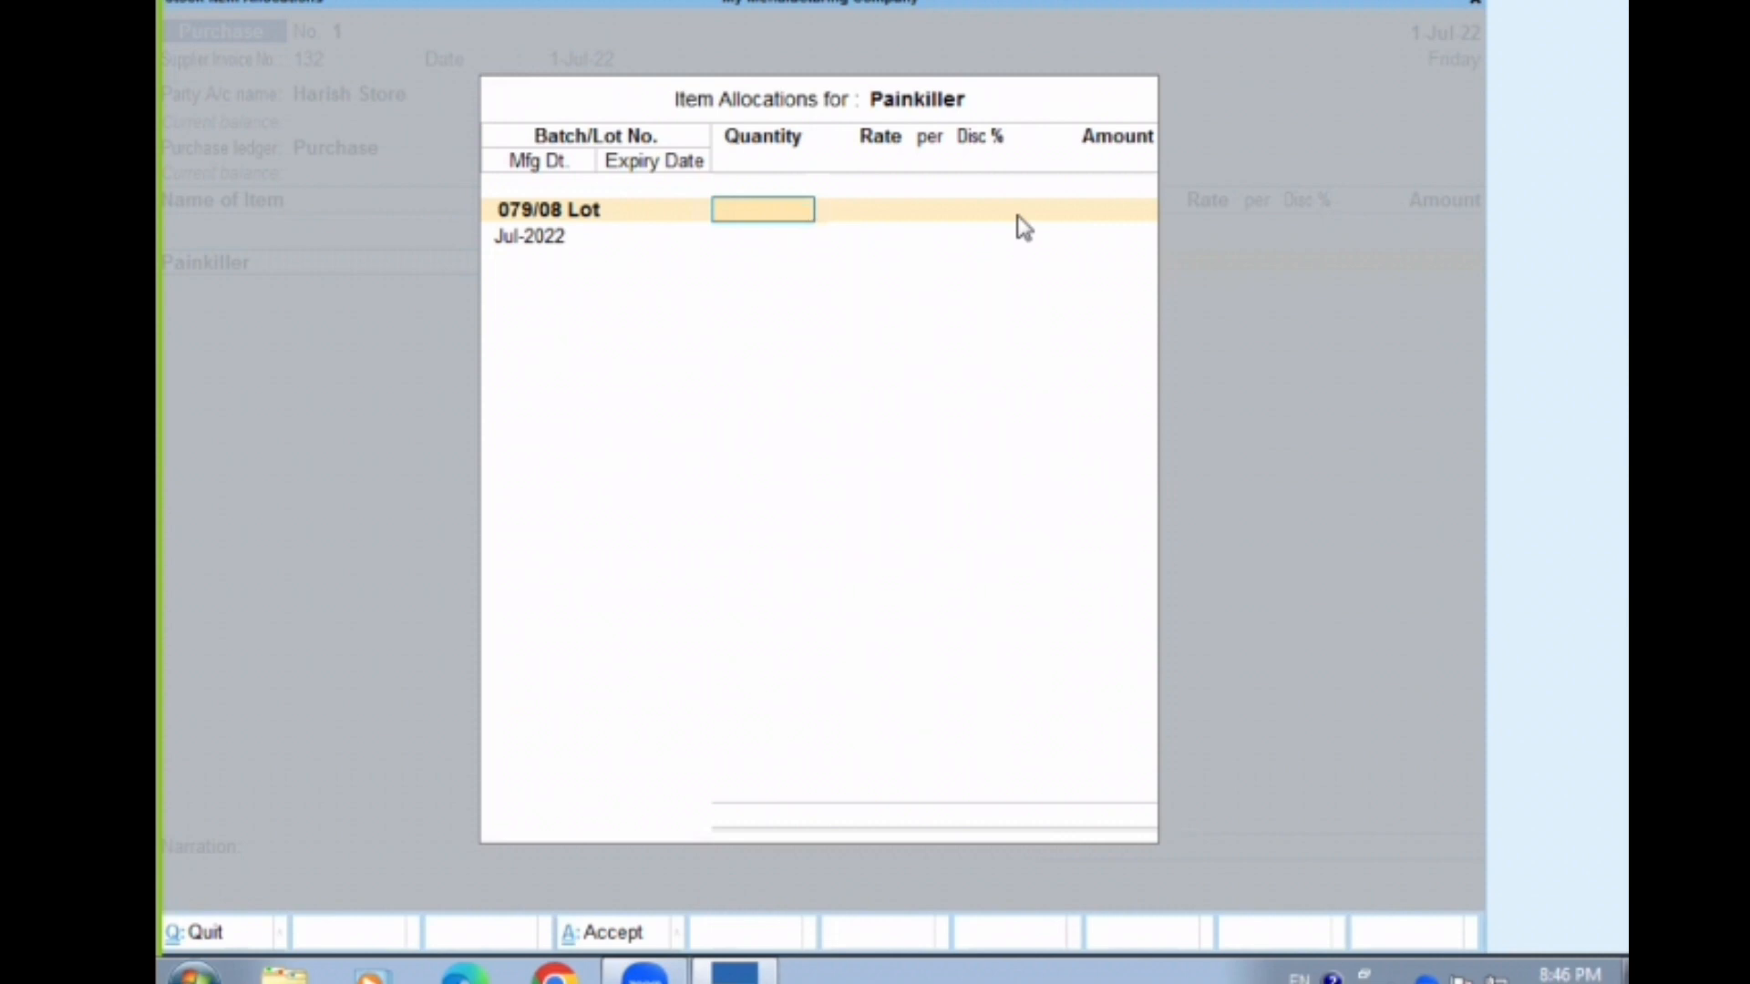
{"action": "type", "text": "50"}
{"action": "key", "text": "Return"}
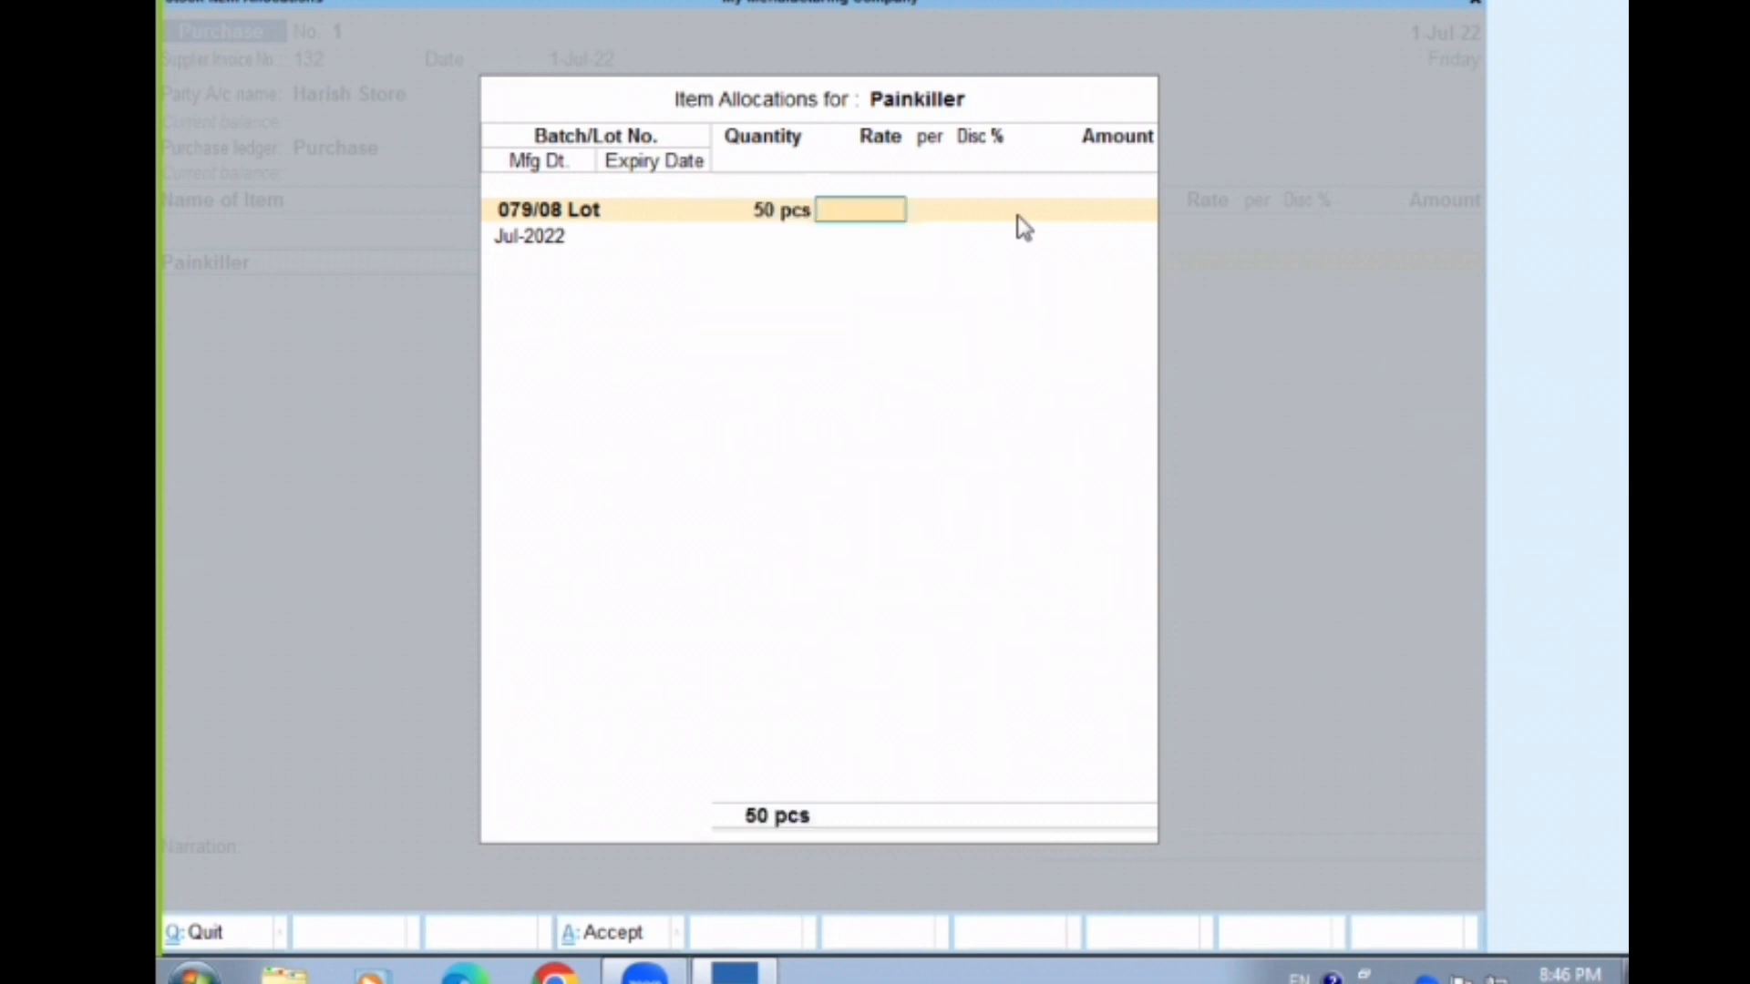
Set the rate of Painkiller's 079/08 Lot batch to 15 per pcs and leave its discount blank
{"action": "type", "text": "15"}
{"action": "key", "text": "Return"}
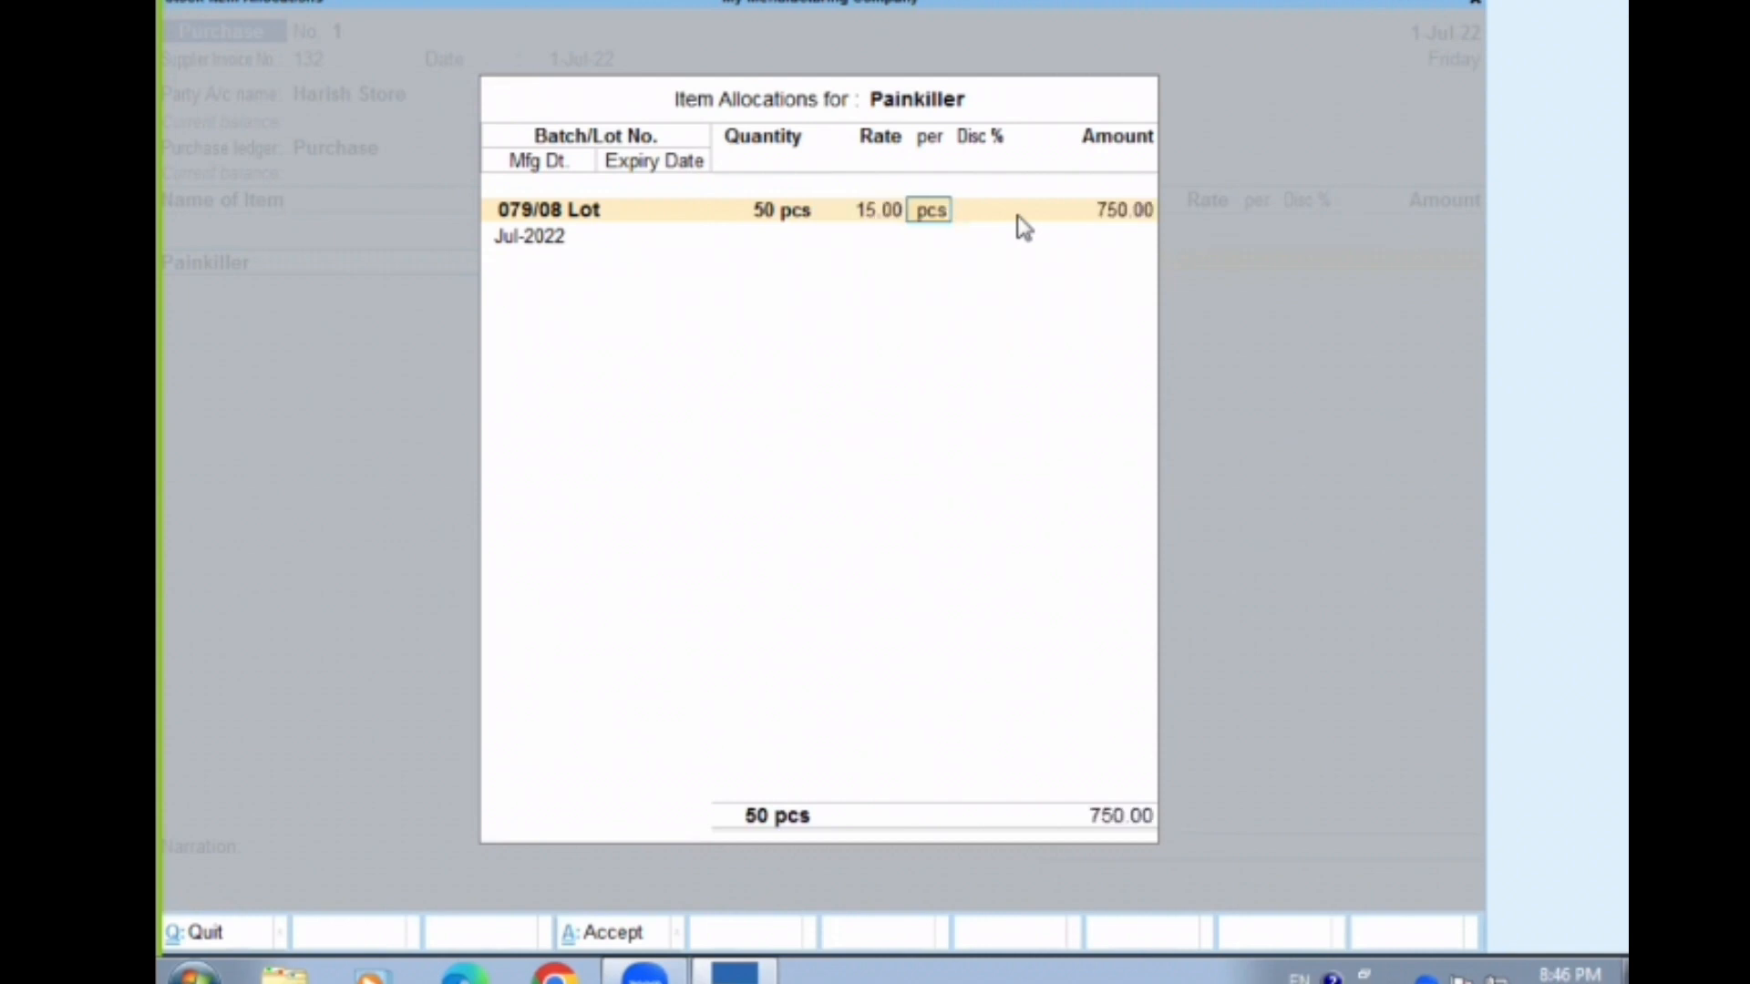
{"action": "key", "text": "Return"}
{"action": "key", "text": "Return"}
{"action": "key", "text": "Return"}
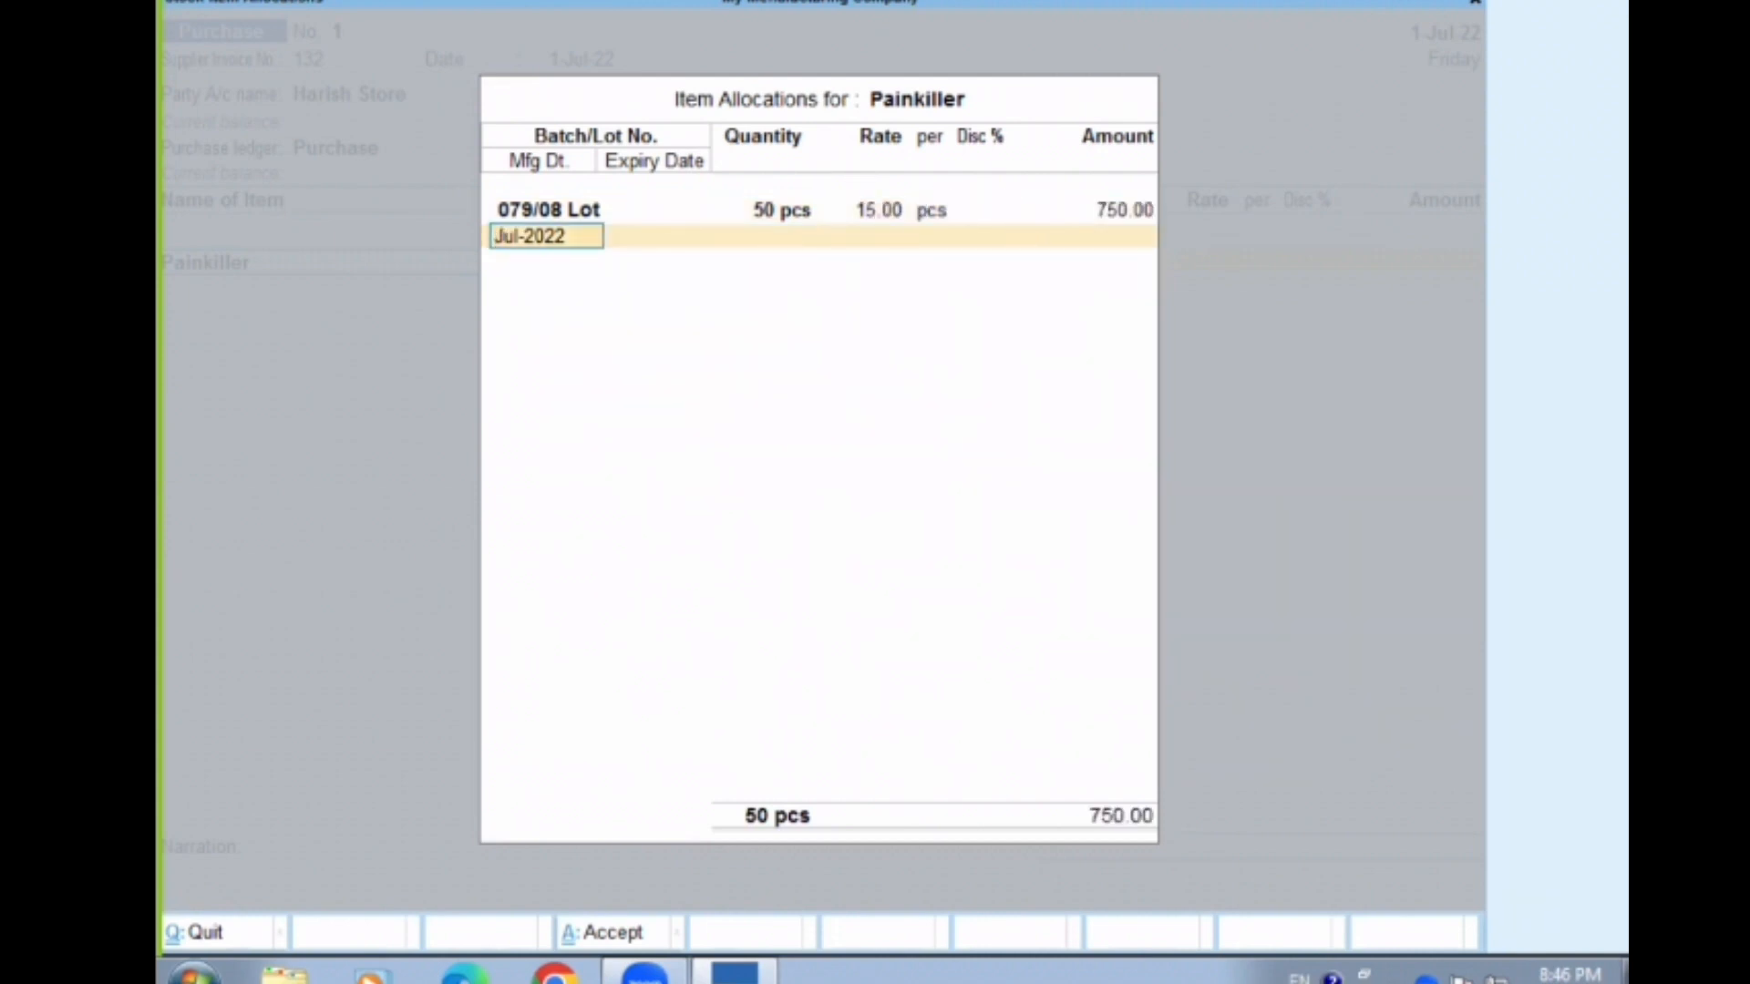
Give the Painkiller batch manufacturing date 1-7-2022 and expiry date 1-7-2023, and end its batch list
{"action": "mouse_move", "coordinate": [479, 218]}
{"action": "left_mouse_down"}
{"action": "mouse_move", "coordinate": [463, 247]}
{"action": "mouse_move", "coordinate": [590, 272]}
{"action": "mouse_move", "coordinate": [545, 189]}
{"action": "mouse_move", "coordinate": [556, 262]}
{"action": "mouse_move", "coordinate": [573, 200]}
{"action": "mouse_move", "coordinate": [628, 290]}
{"action": "mouse_move", "coordinate": [689, 137]}
{"action": "mouse_move", "coordinate": [645, 153]}
{"action": "left_mouse_up"}
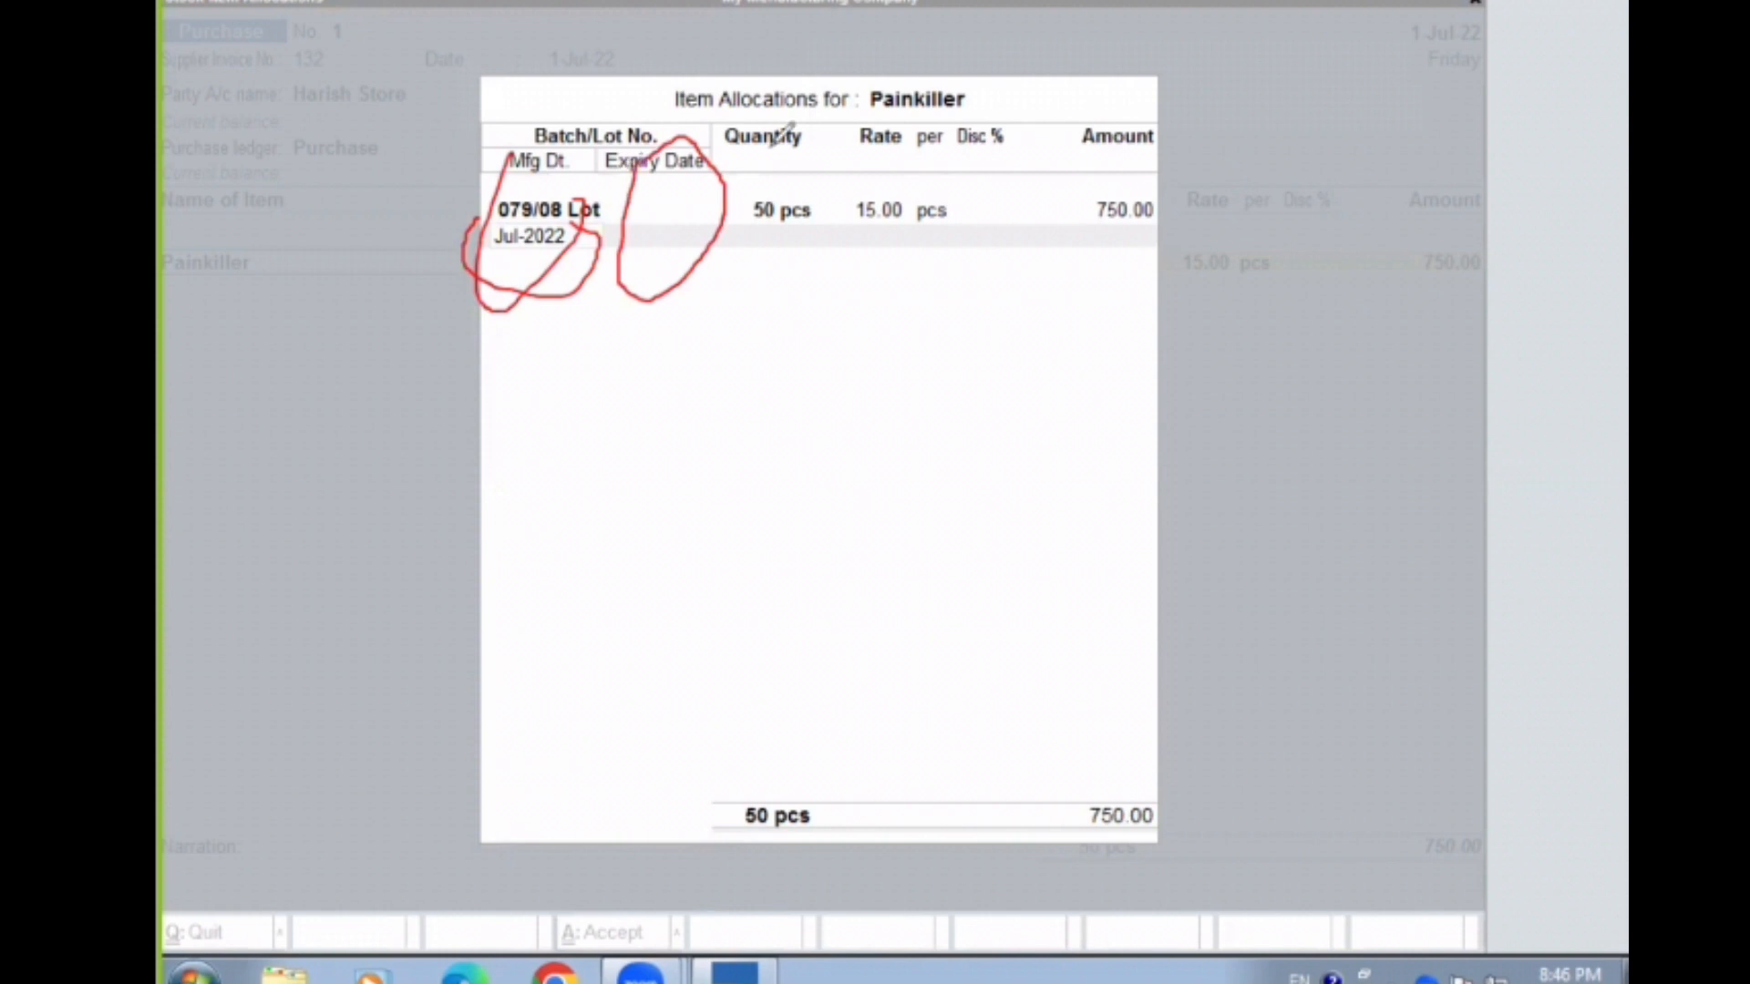
{"action": "key", "text": "Escape"}
{"action": "type", "text": "1-7-2022"}
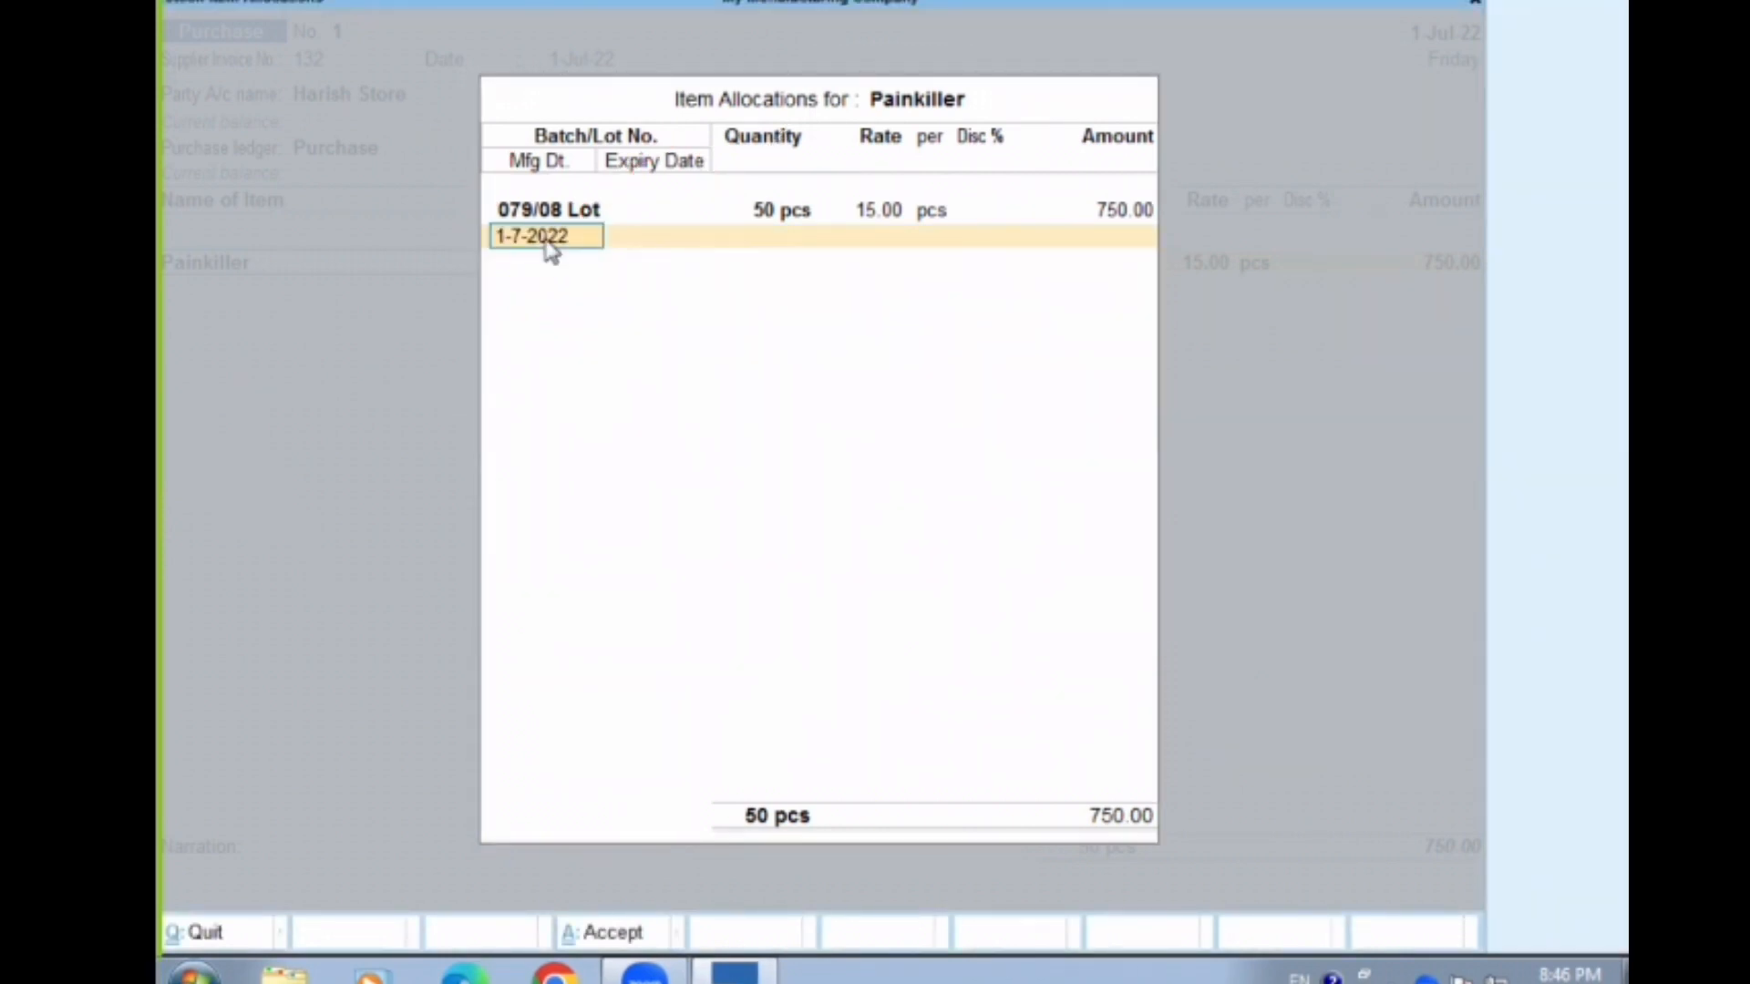
{"action": "key", "text": "Return"}
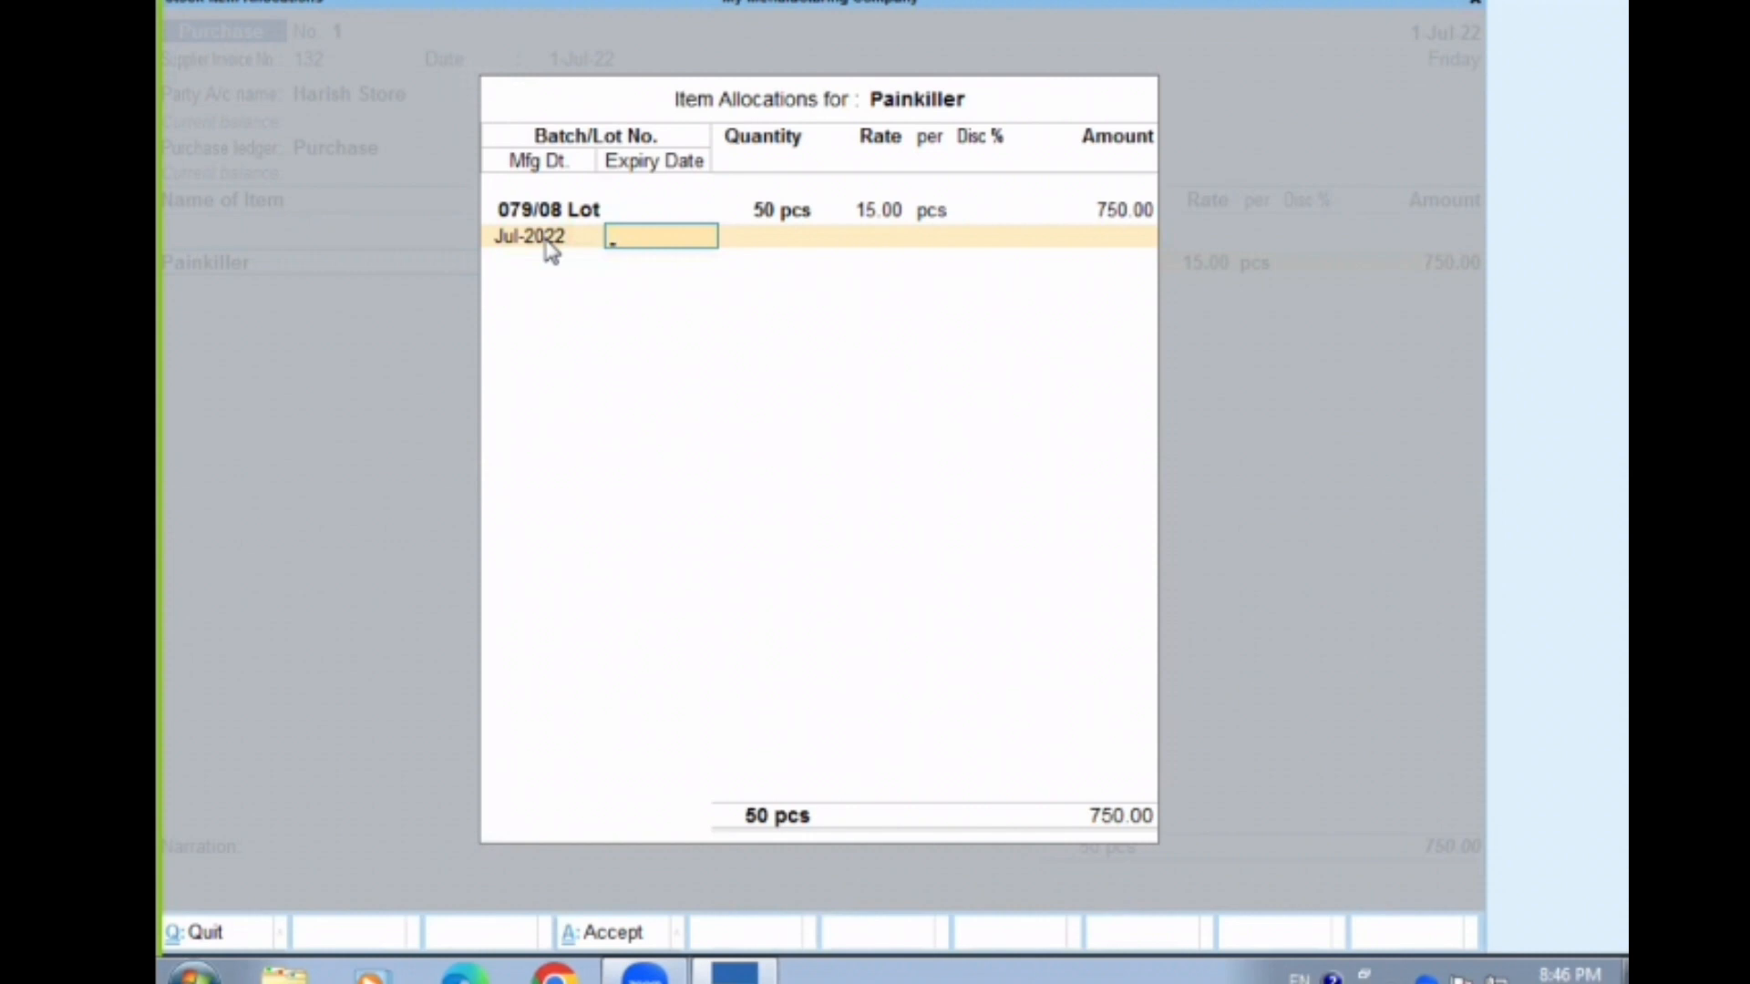
{"action": "type", "text": "1-7-2023"}
{"action": "key", "text": "Return"}
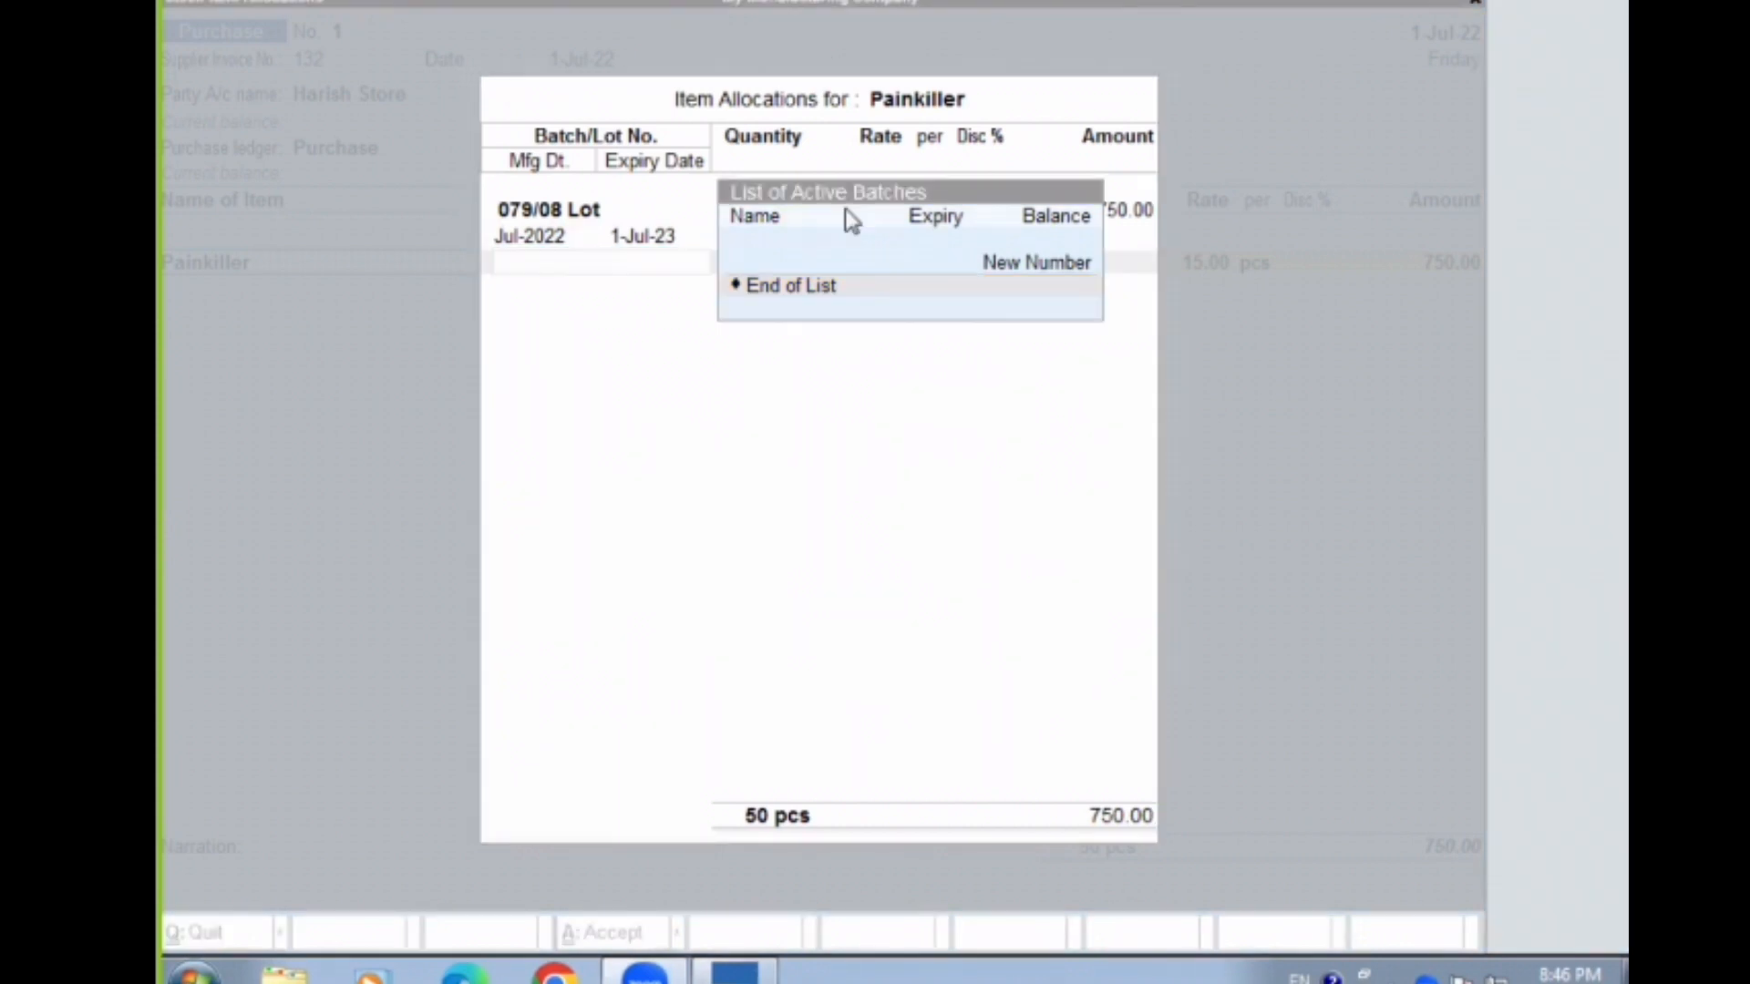
{"action": "left_click", "coordinate": [765, 305]}
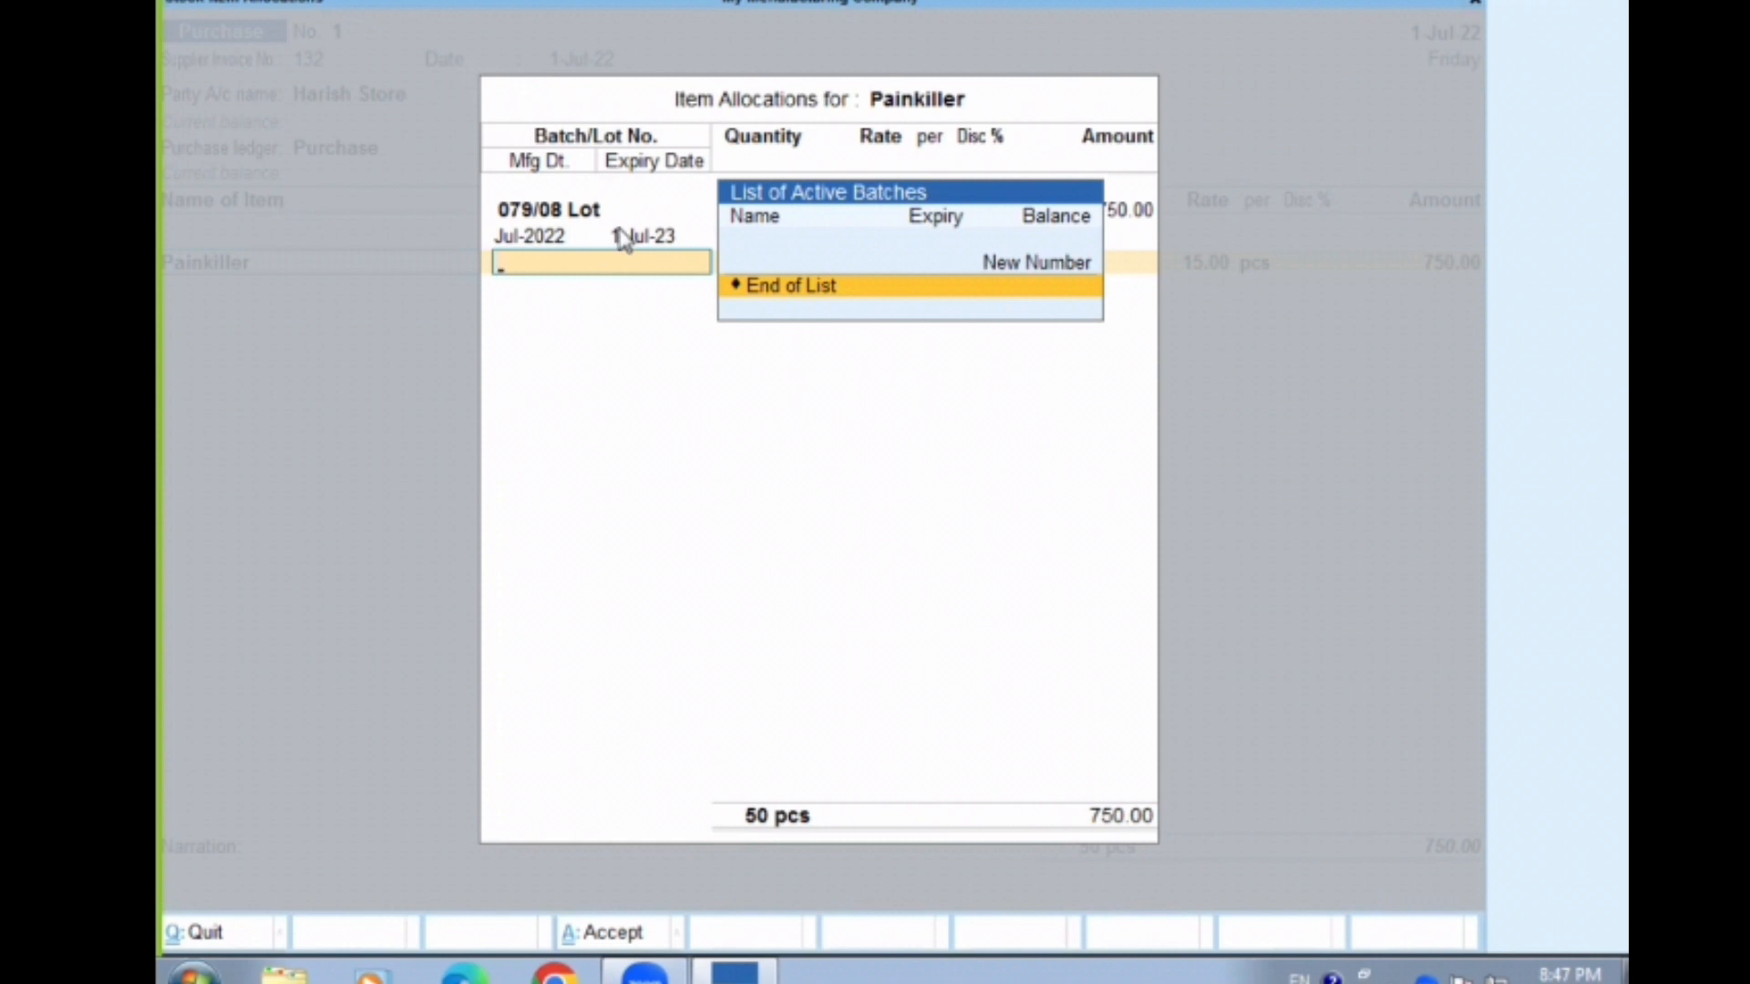
{"action": "key", "text": "BackSpace"}
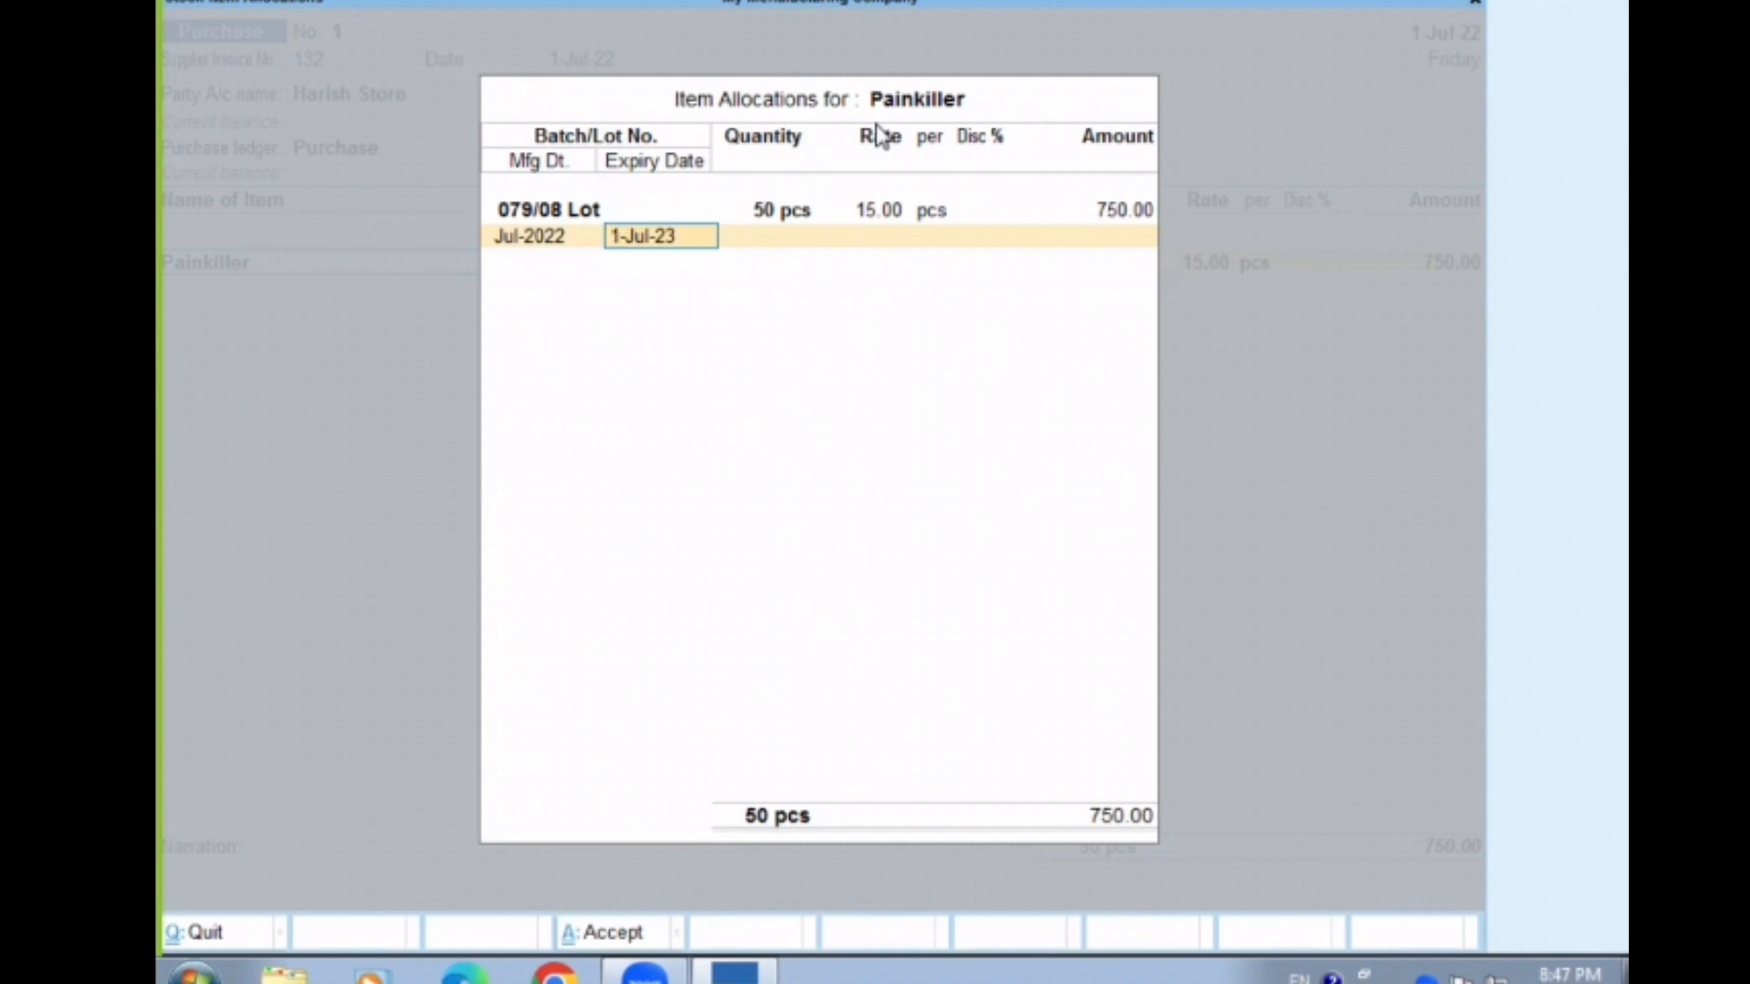
{"action": "key", "text": "Return"}
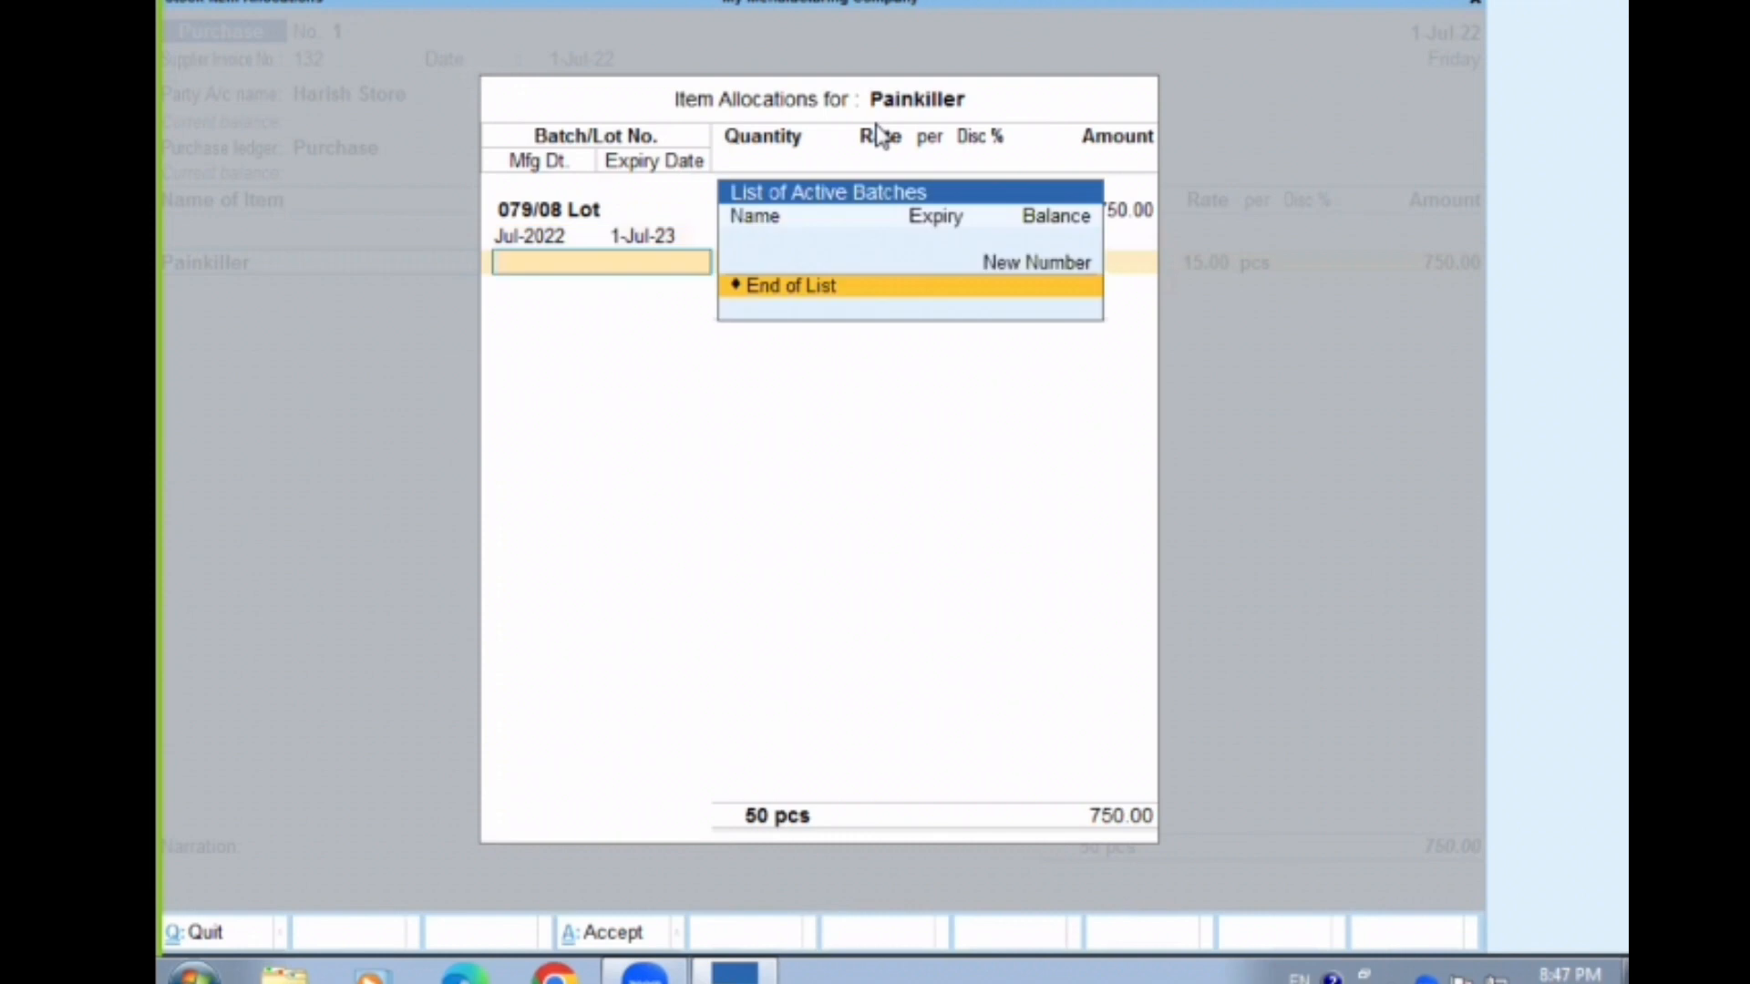
{"action": "key", "text": "Return"}
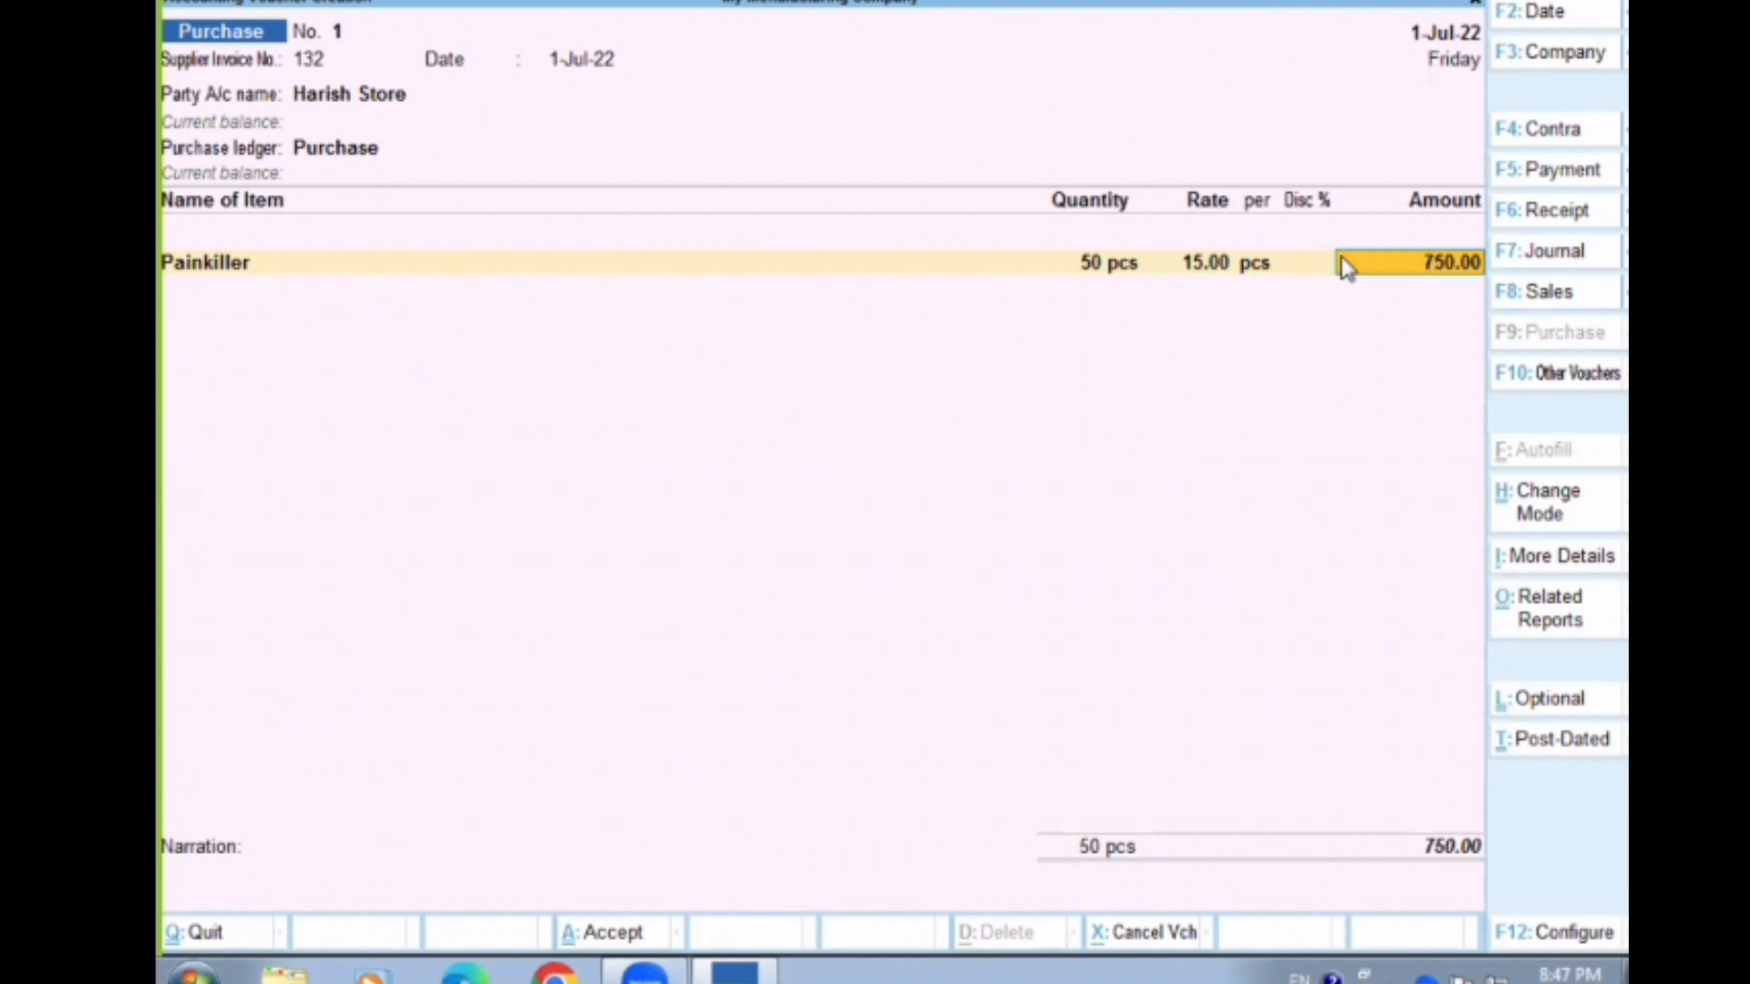
Reopen Painkiller's batch allocation, apply a 10% discount to the 079/08 Lot batch, and accept the item line
{"action": "key", "text": "BackSpace"}
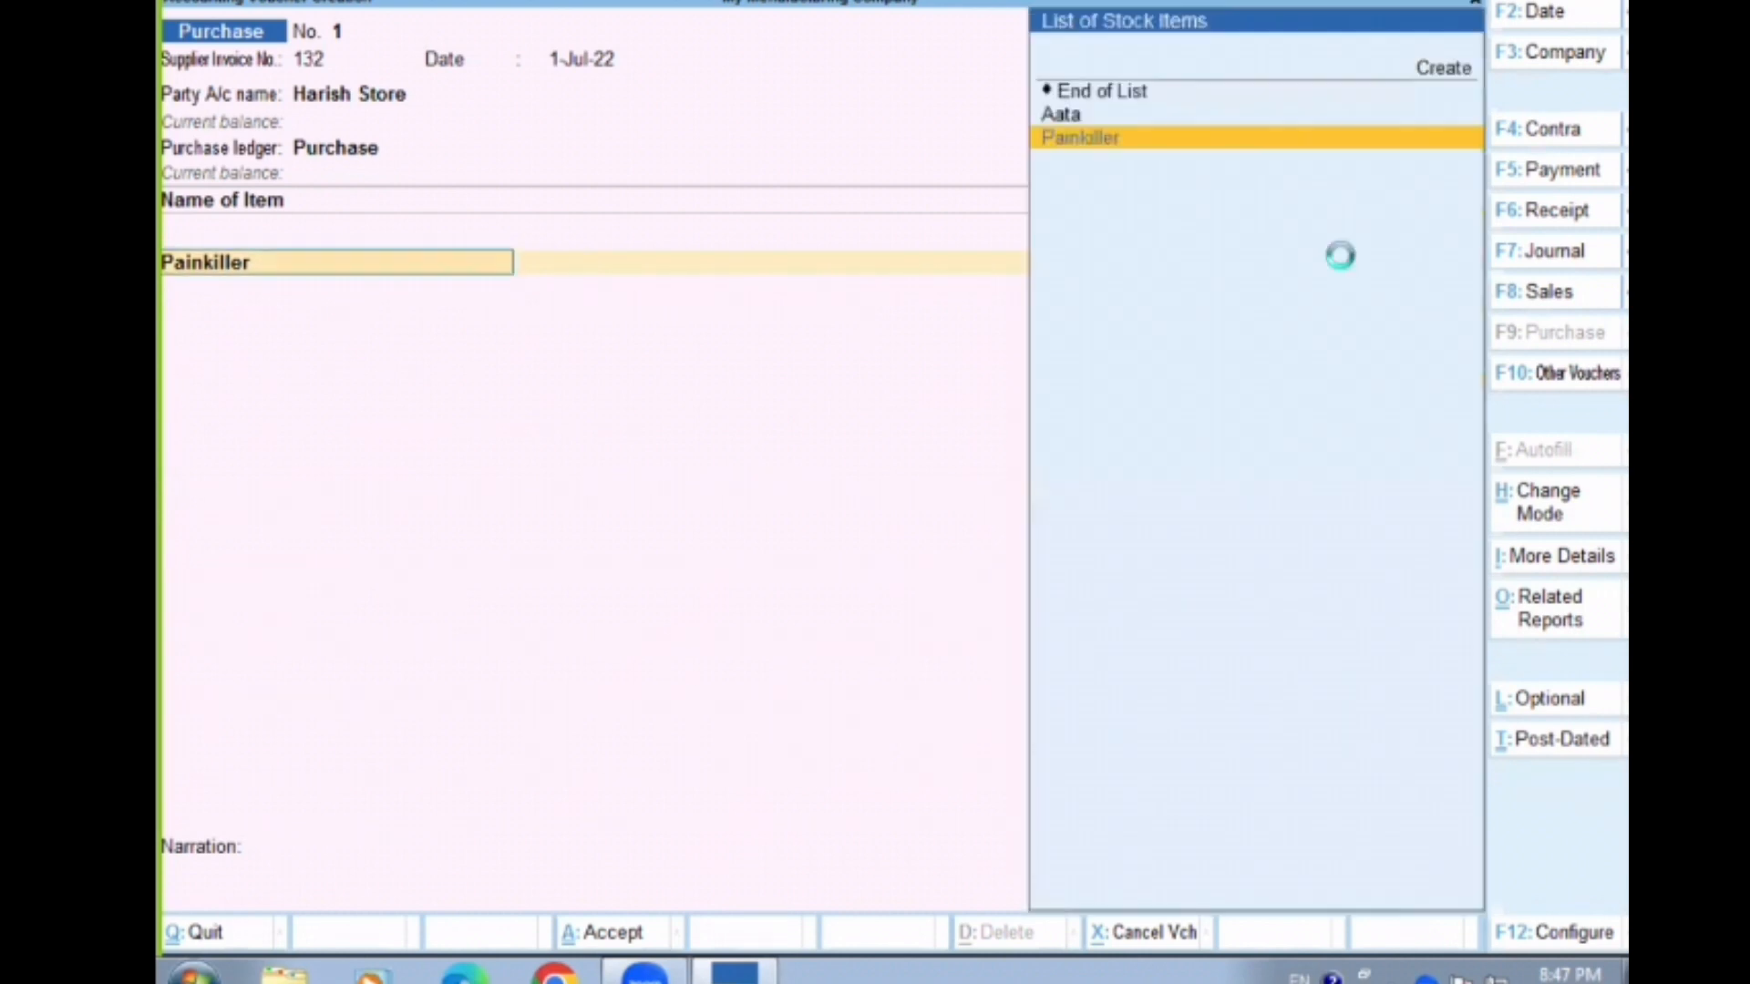
{"action": "key", "text": "Return"}
{"action": "key", "text": "Return"}
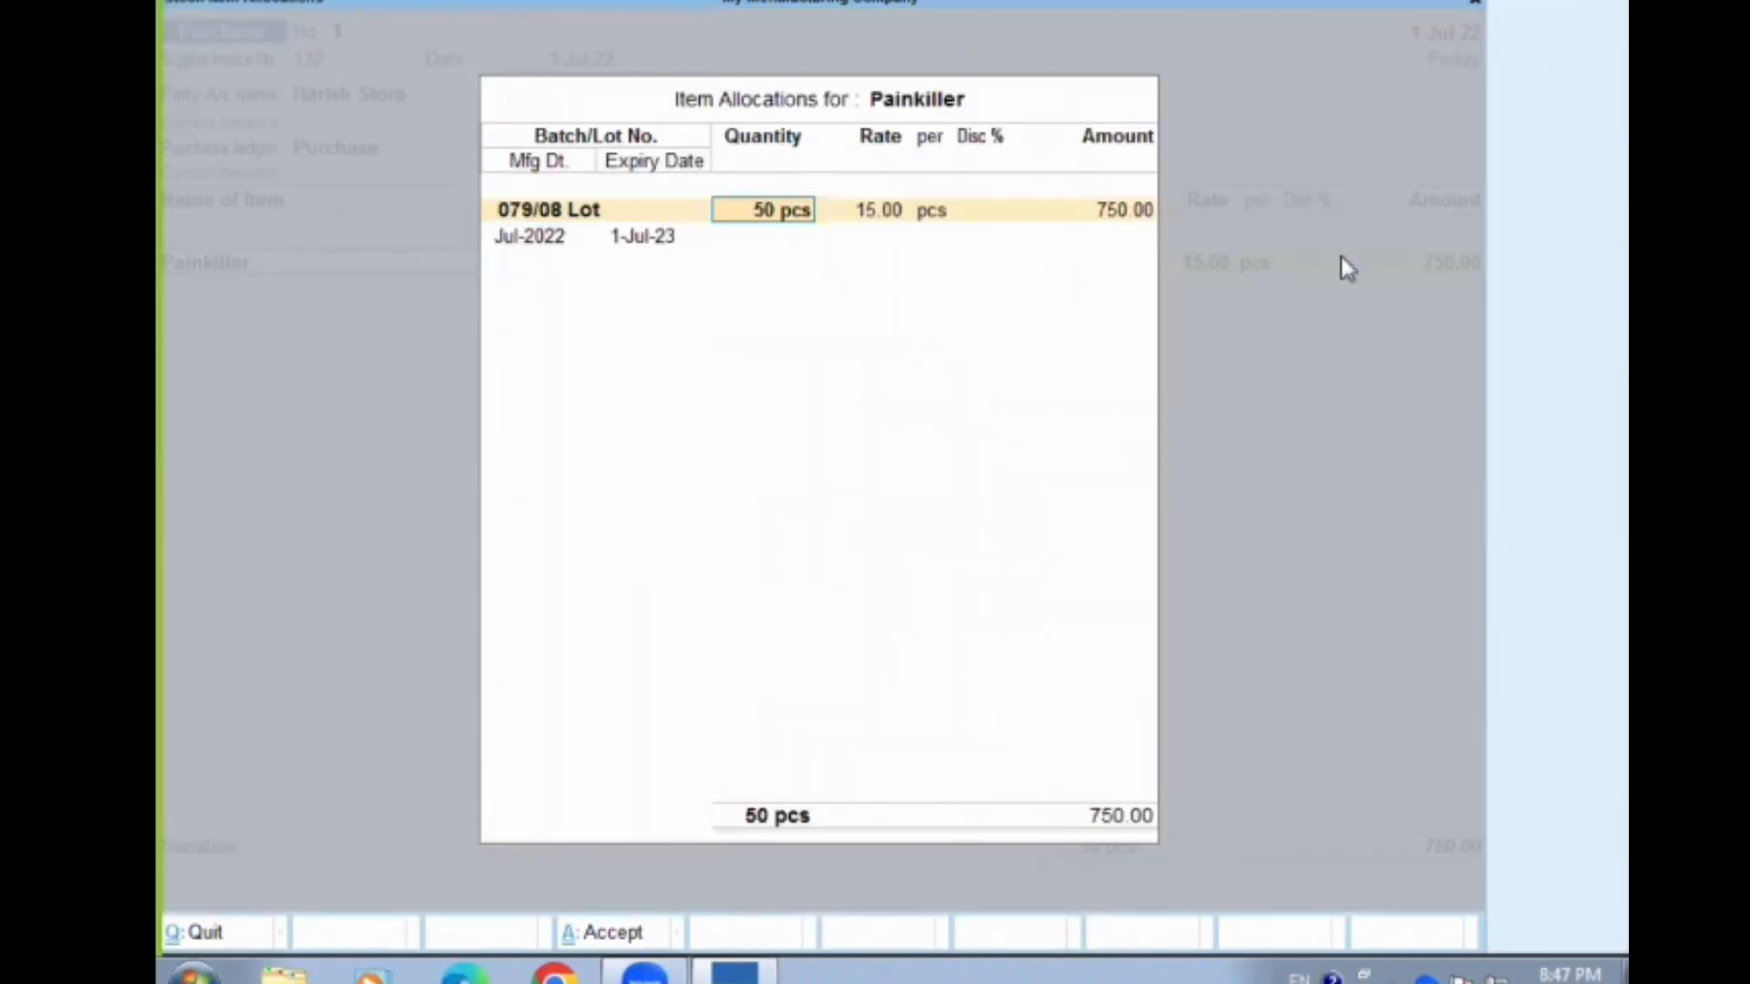
{"action": "key", "text": "Return"}
{"action": "key", "text": "Return"}
{"action": "key", "text": "Return"}
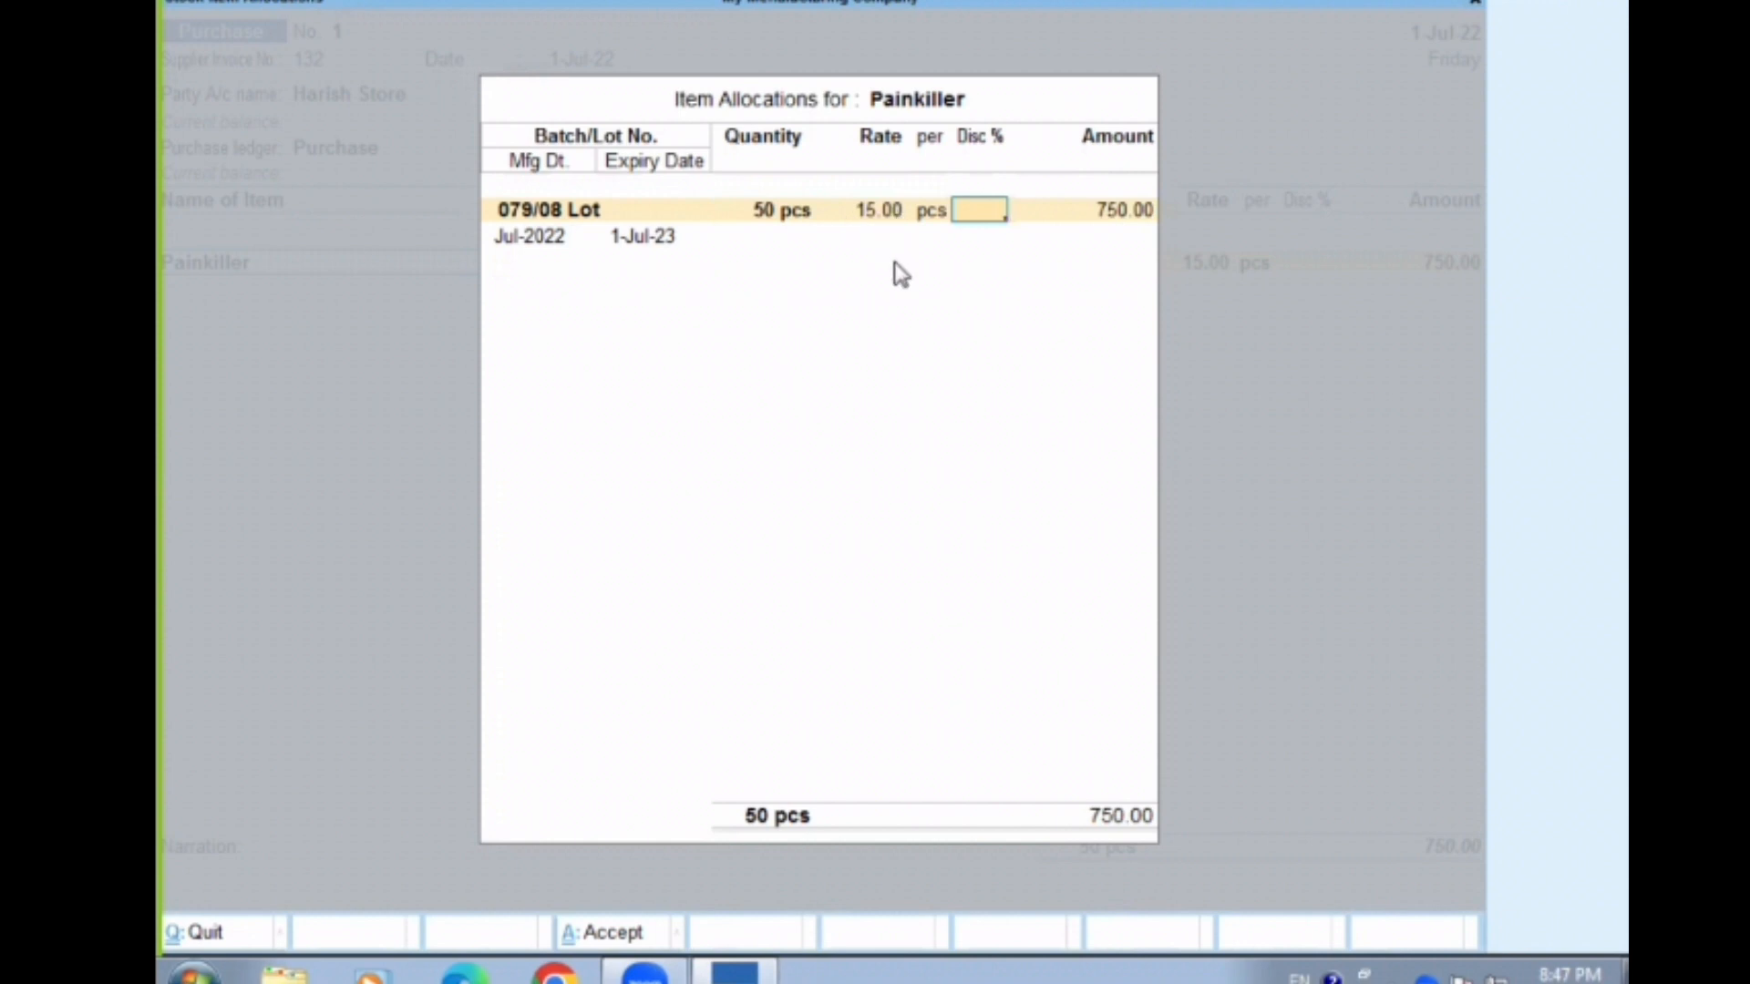
{"action": "type", "text": "10"}
{"action": "key", "text": "Return"}
{"action": "key", "text": "Return"}
{"action": "key", "text": "Return"}
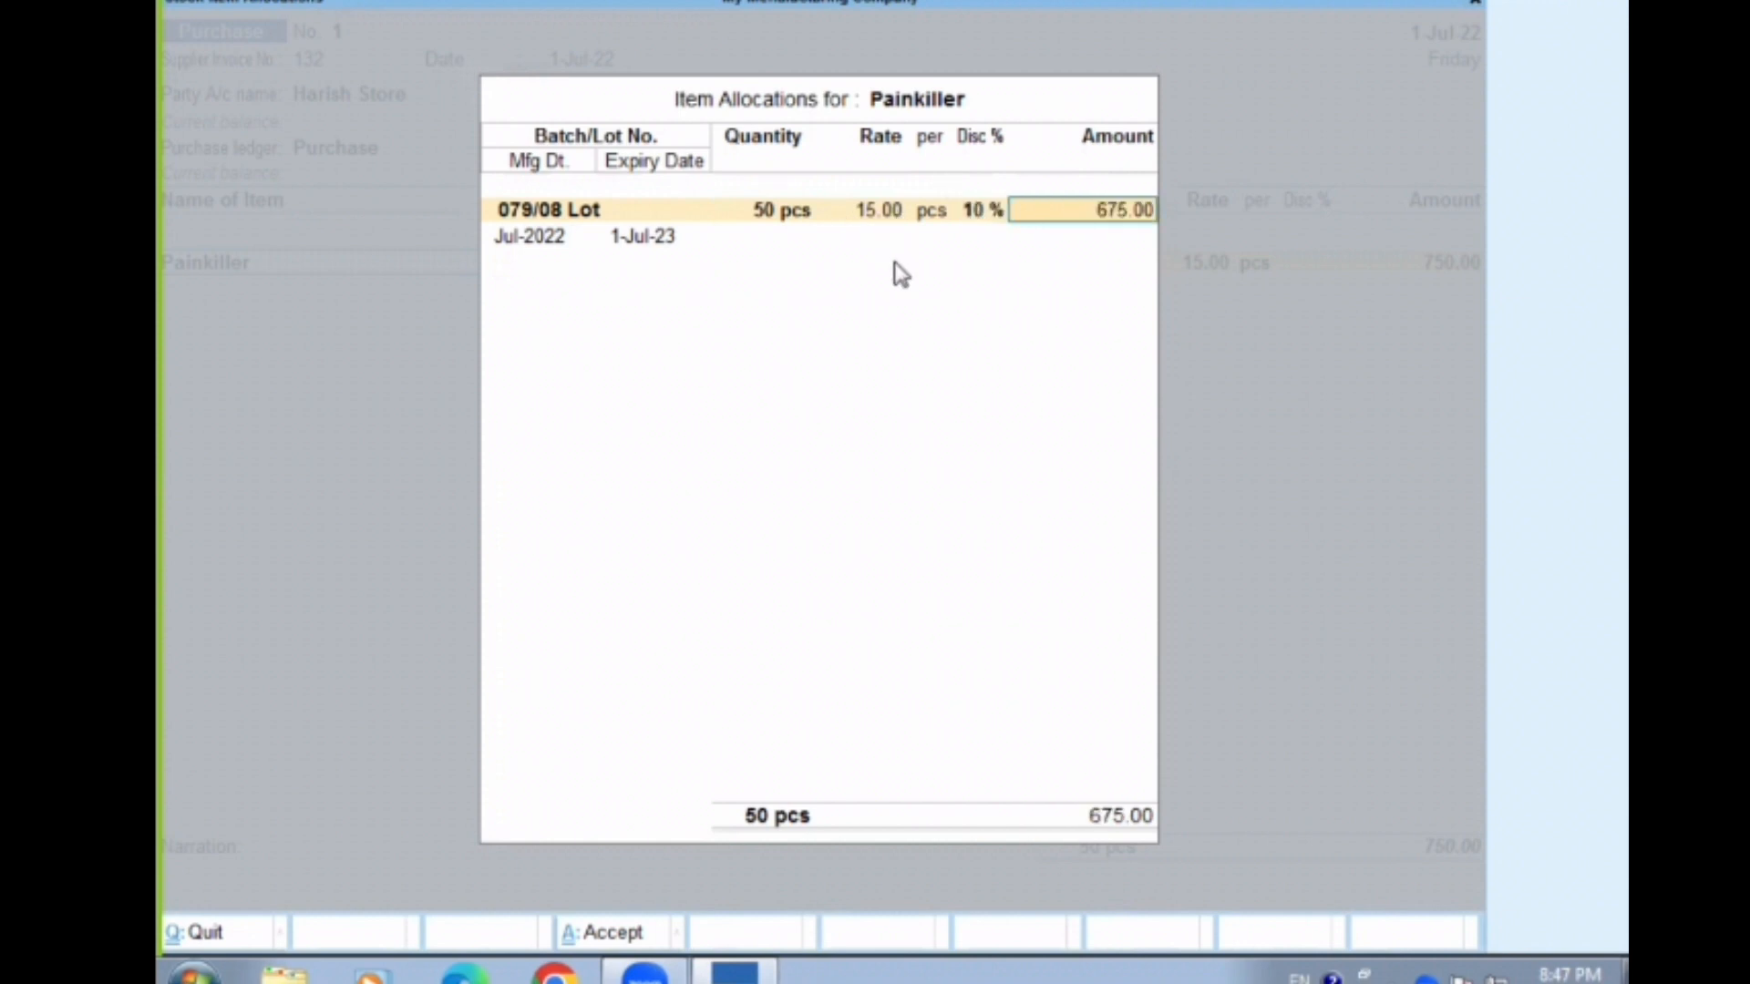
{"action": "key", "text": "Return"}
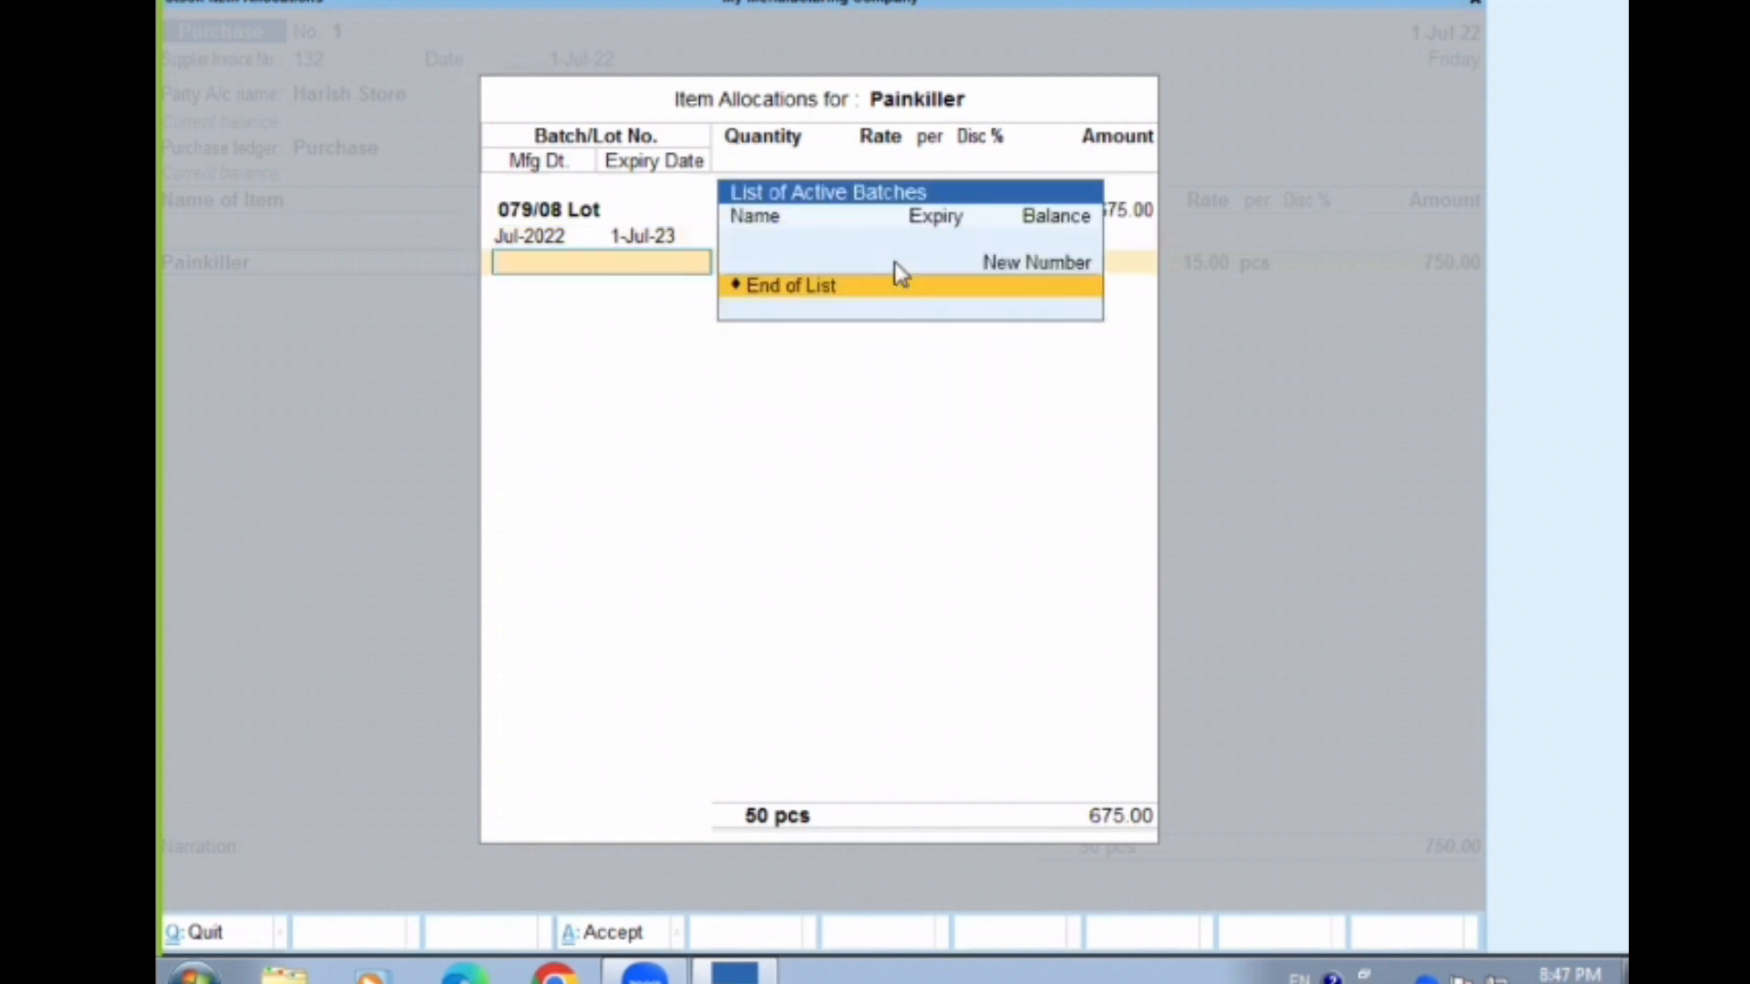
{"action": "key", "text": "Return"}
{"action": "key", "text": "Return"}
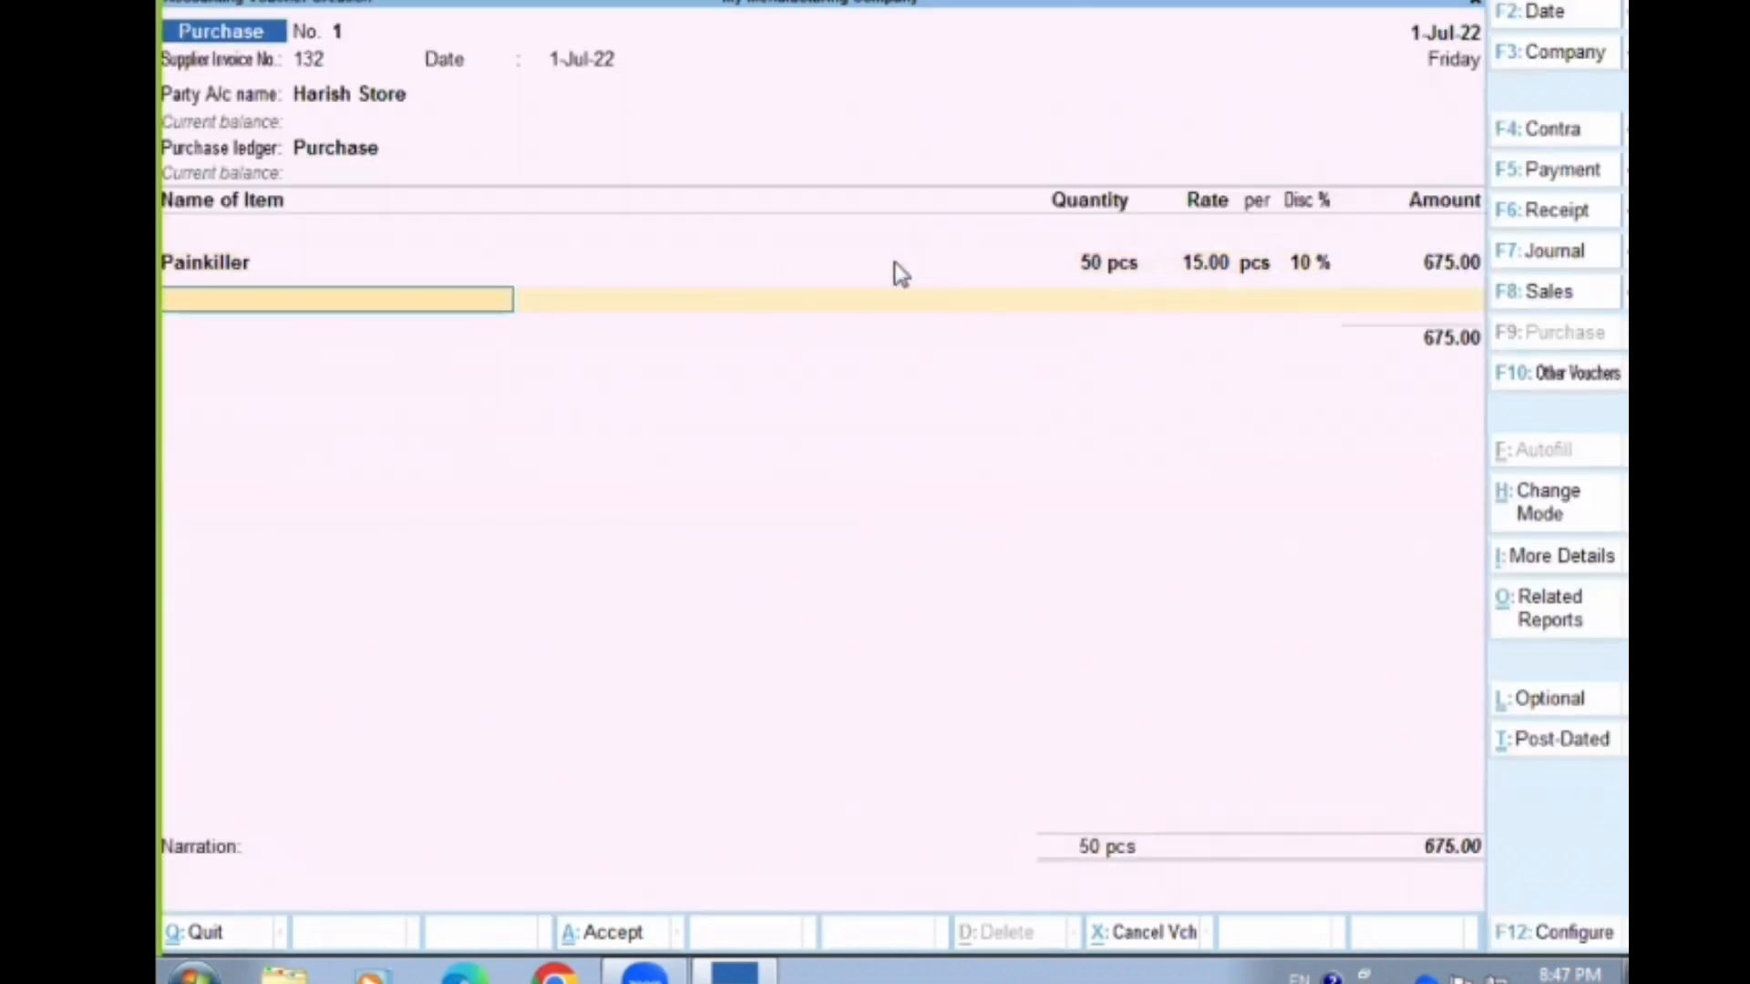
Add Aata as the voucher's second item with new batch number O1aa and a quantity of 55 kg
{"action": "type", "text": "Aa"}
{"action": "key", "text": "Return"}
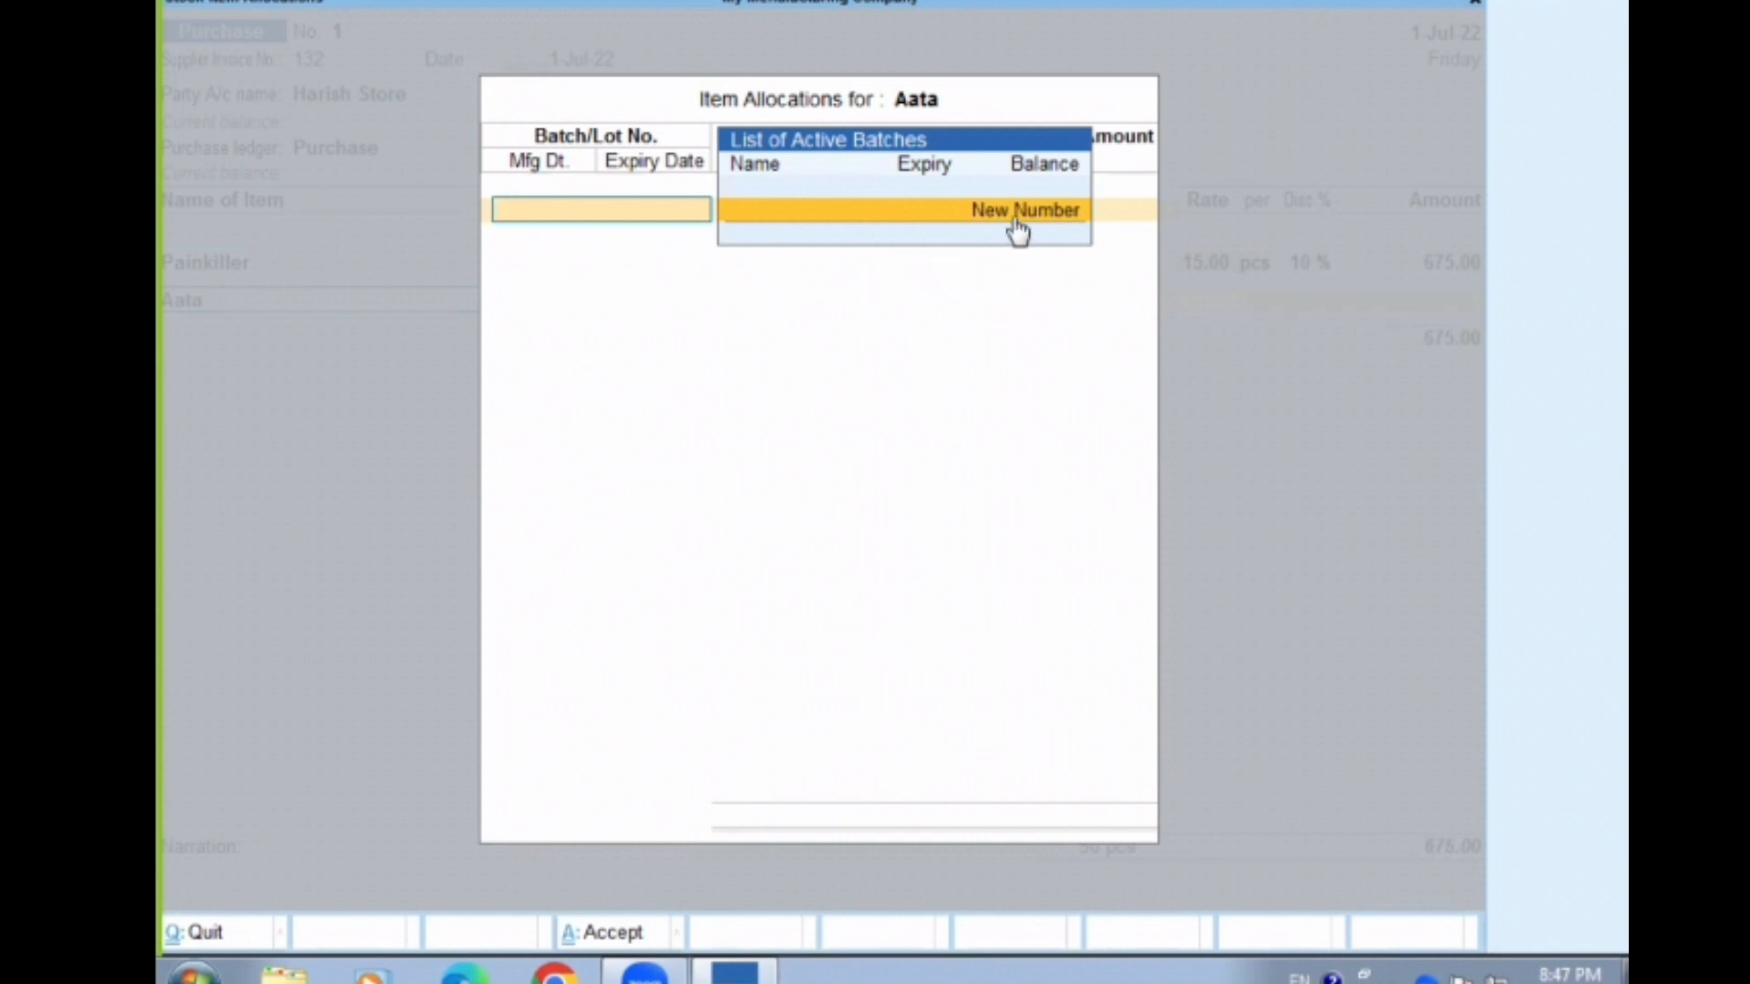
{"action": "key", "text": "Return"}
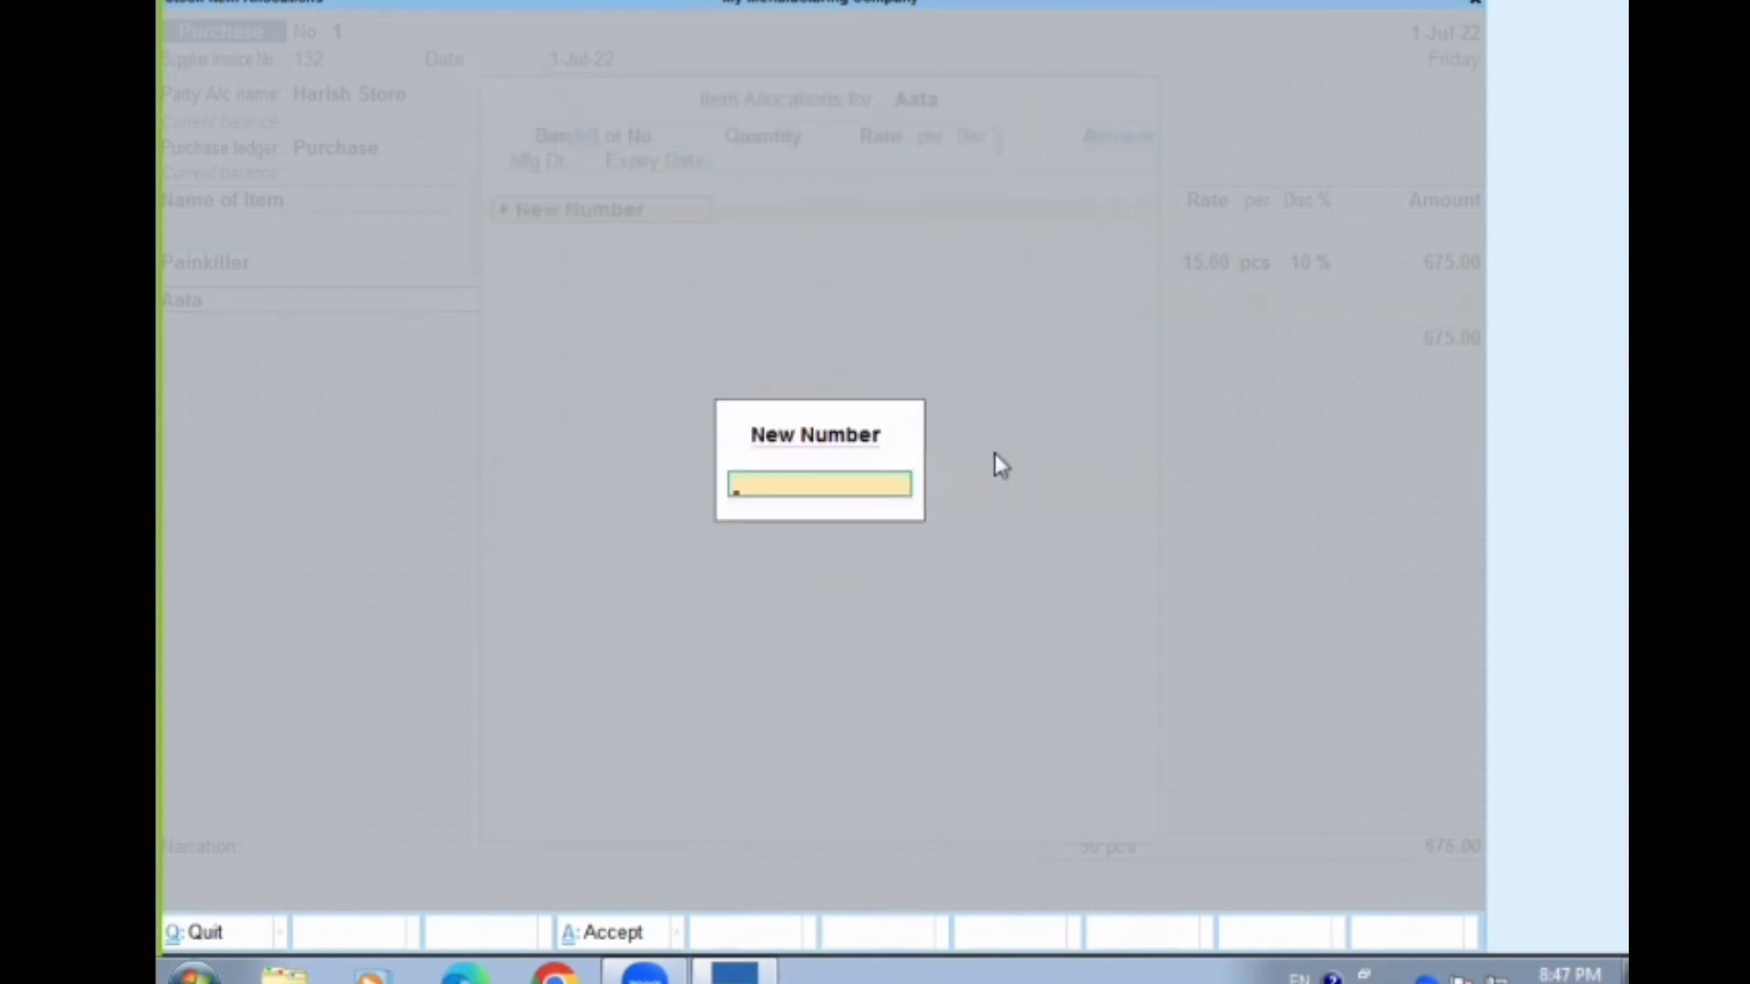
{"action": "type", "text": "O1aa"}
{"action": "key", "text": "Return"}
{"action": "type", "text": "55"}
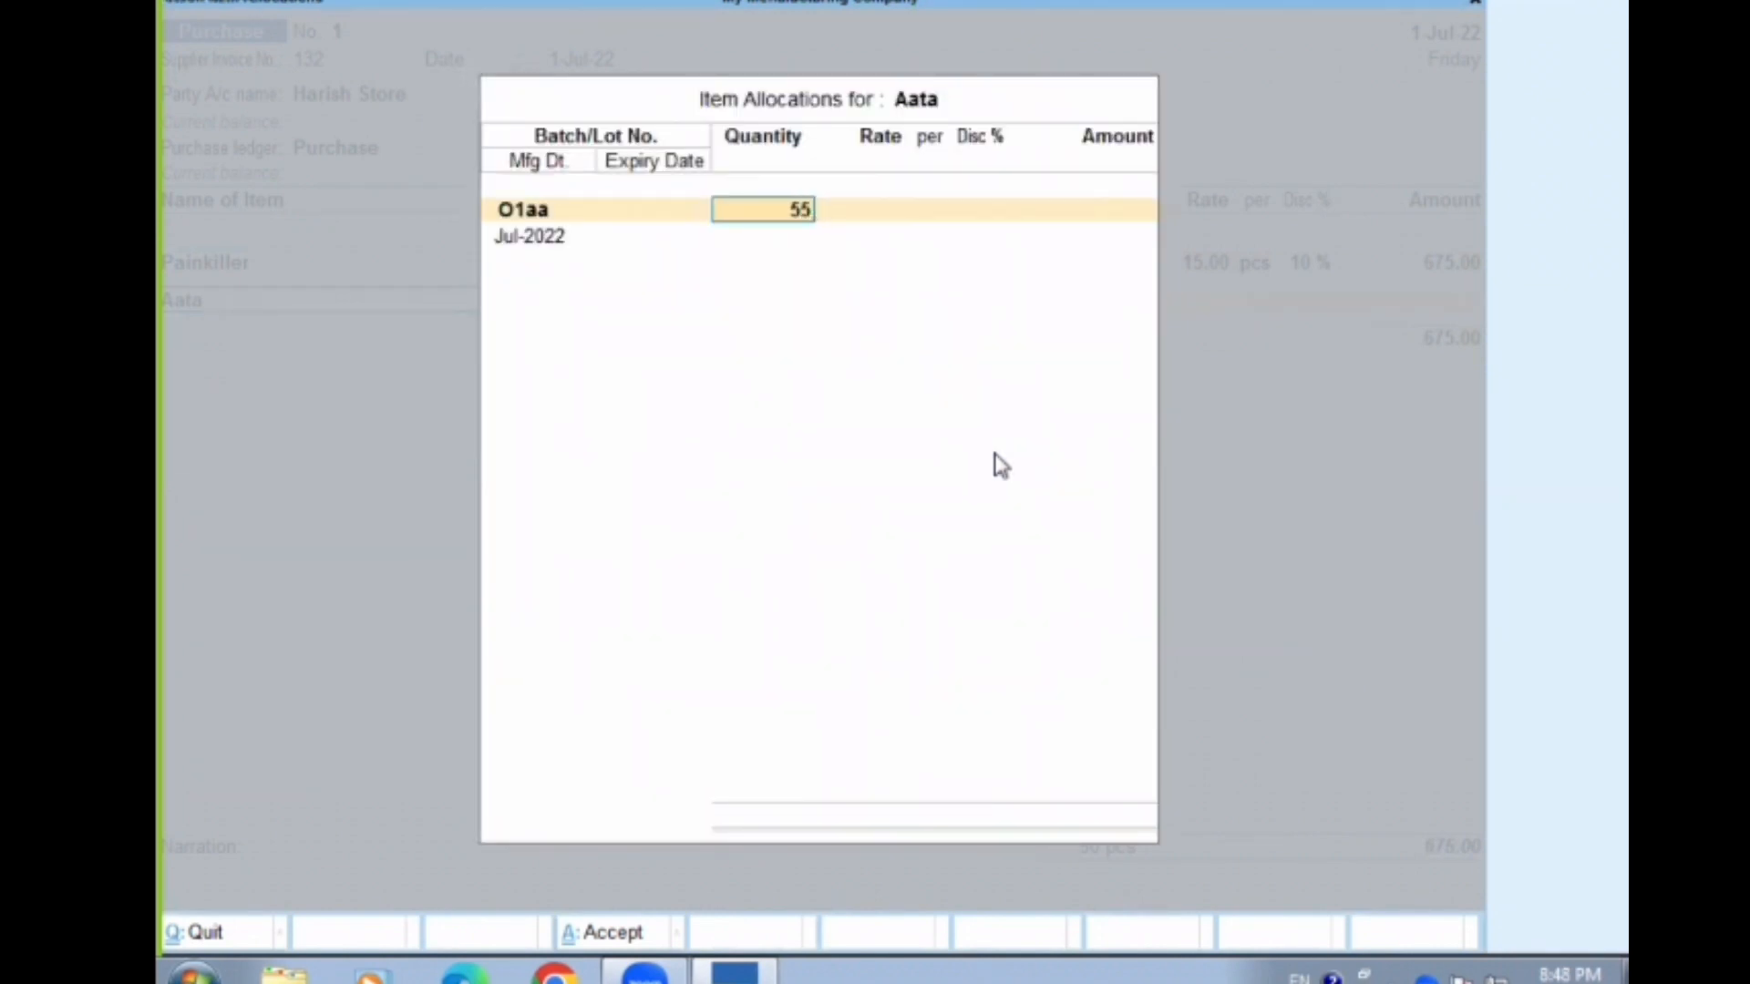
{"action": "key", "text": "Return"}
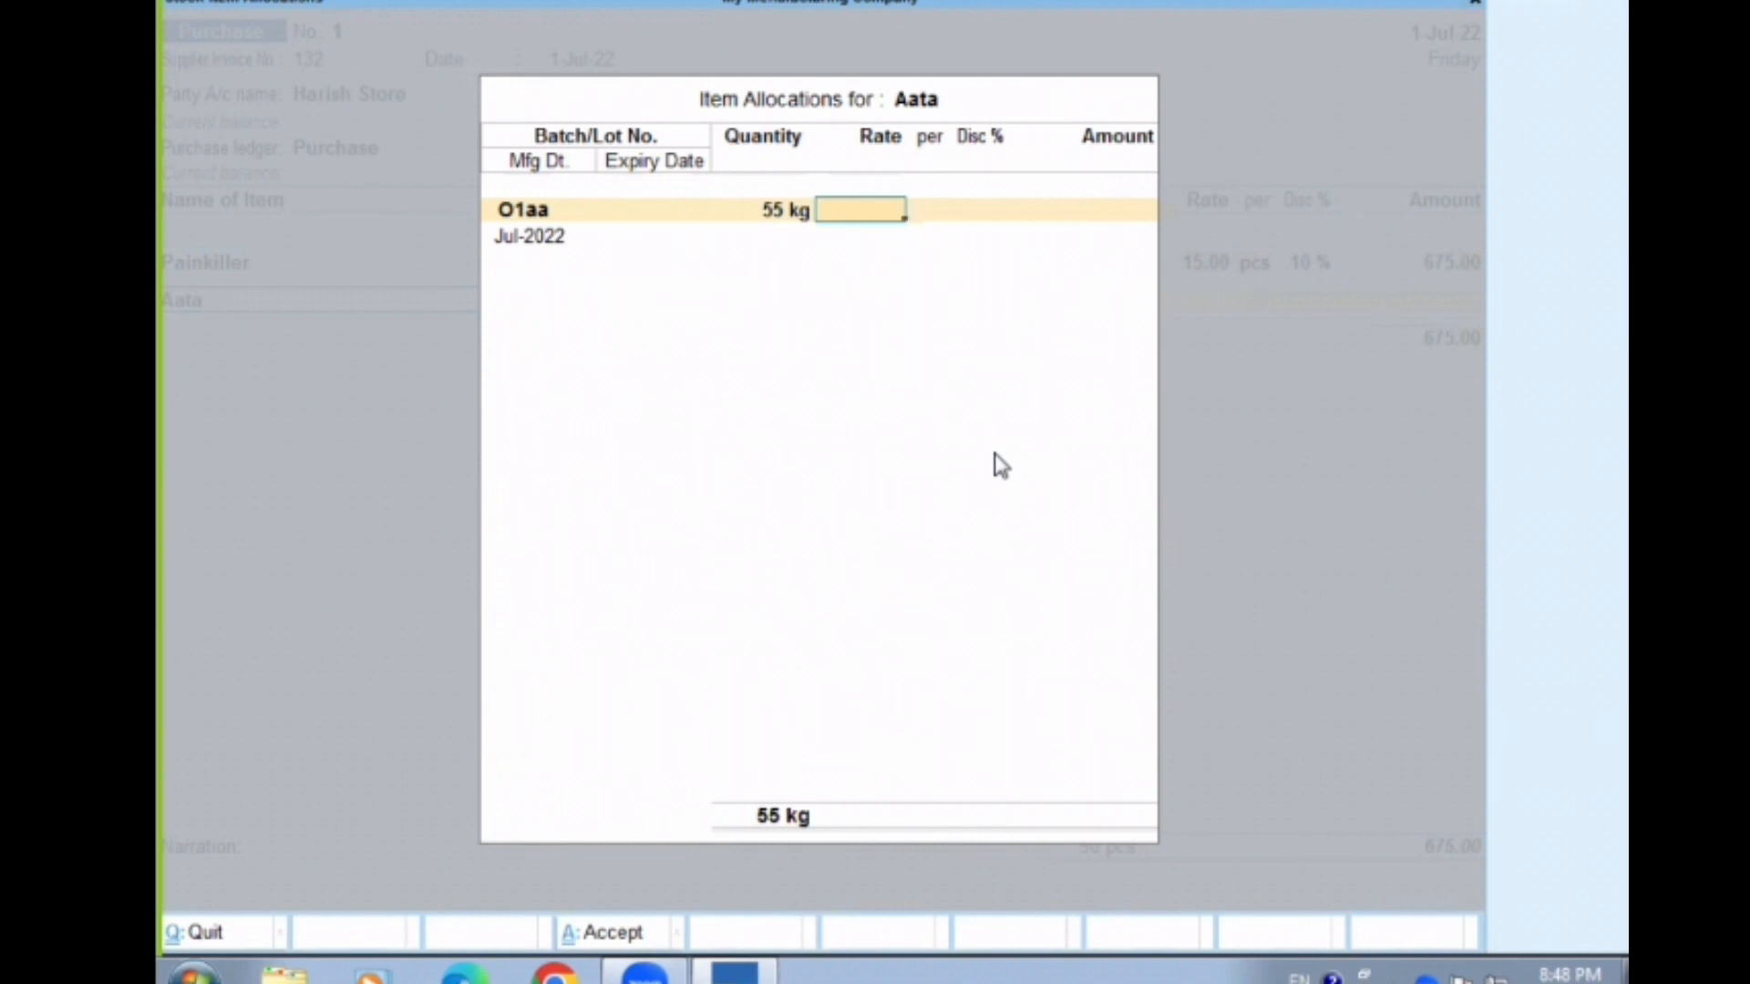
Set the Aata batch's rate to 55 per kg and its discount to 5%
{"action": "type", "text": "5"}
{"action": "key", "text": "Return"}
{"action": "key", "text": "Return"}
{"action": "key", "text": "Return"}
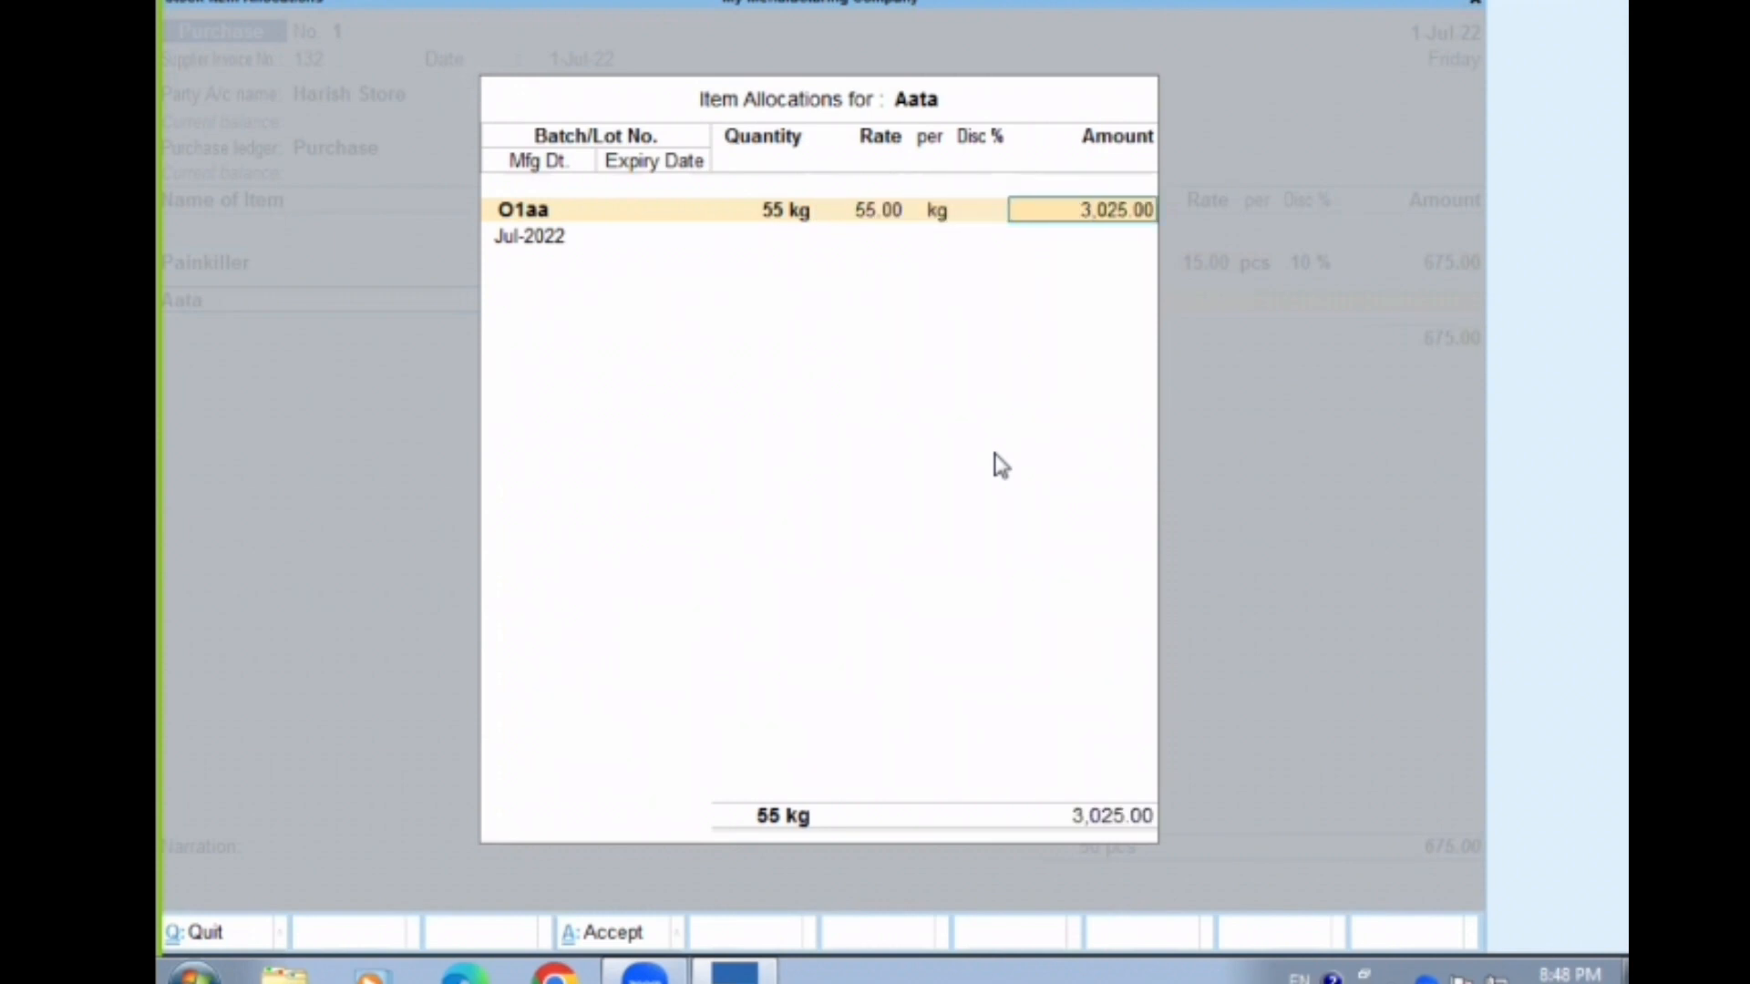
{"action": "key", "text": "BackSpace"}
{"action": "type", "text": "5"}
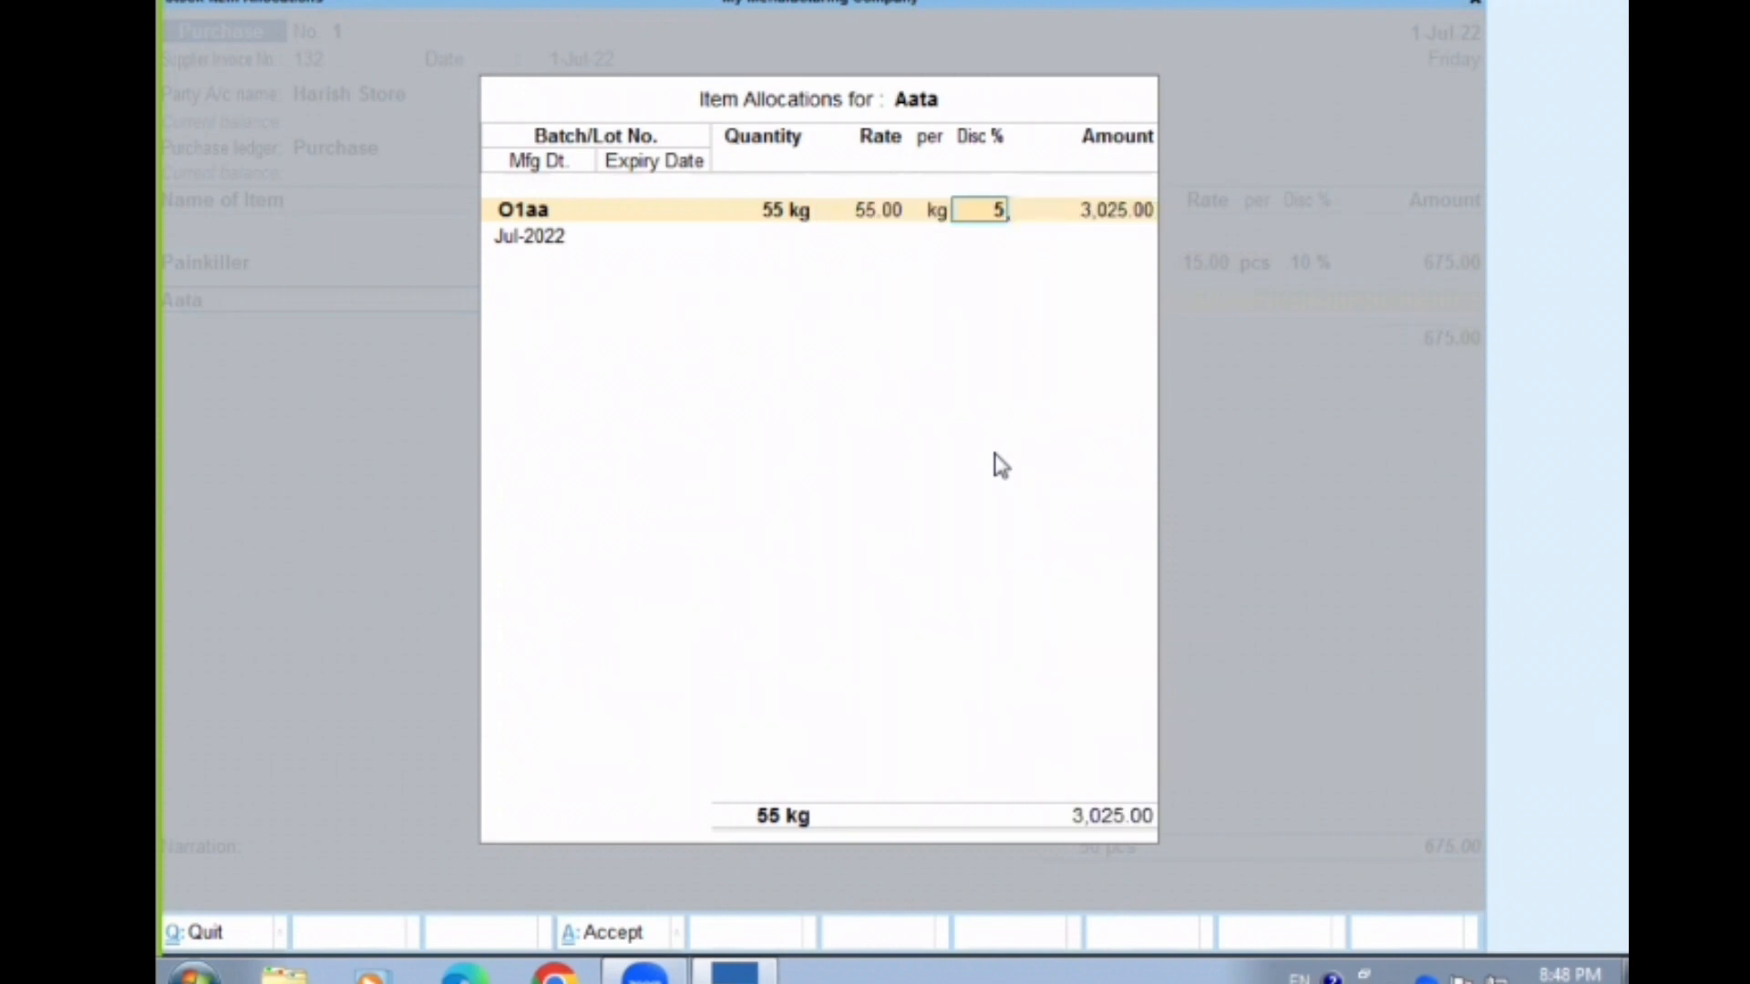
{"action": "key", "text": "Return"}
{"action": "key", "text": "Return"}
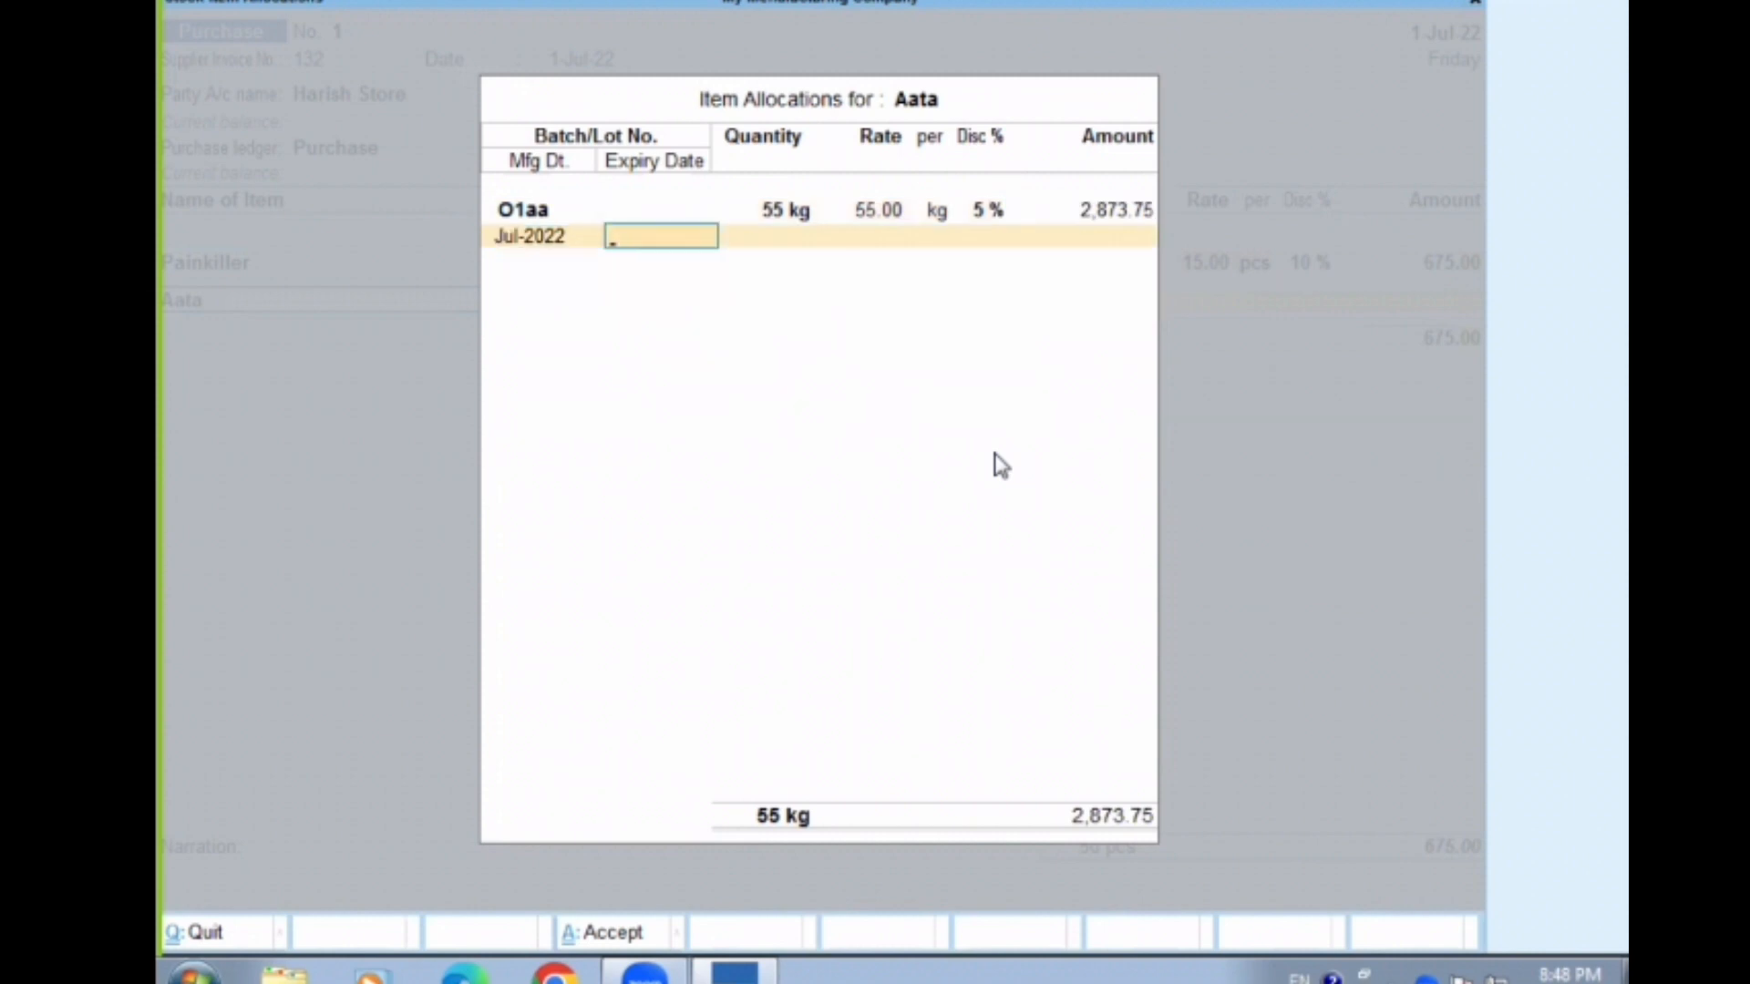
Set the Aata batch's manufacturing date to Jul-2022 and its expiry date to 1-9-2022
{"action": "key", "text": "BackSpace"}
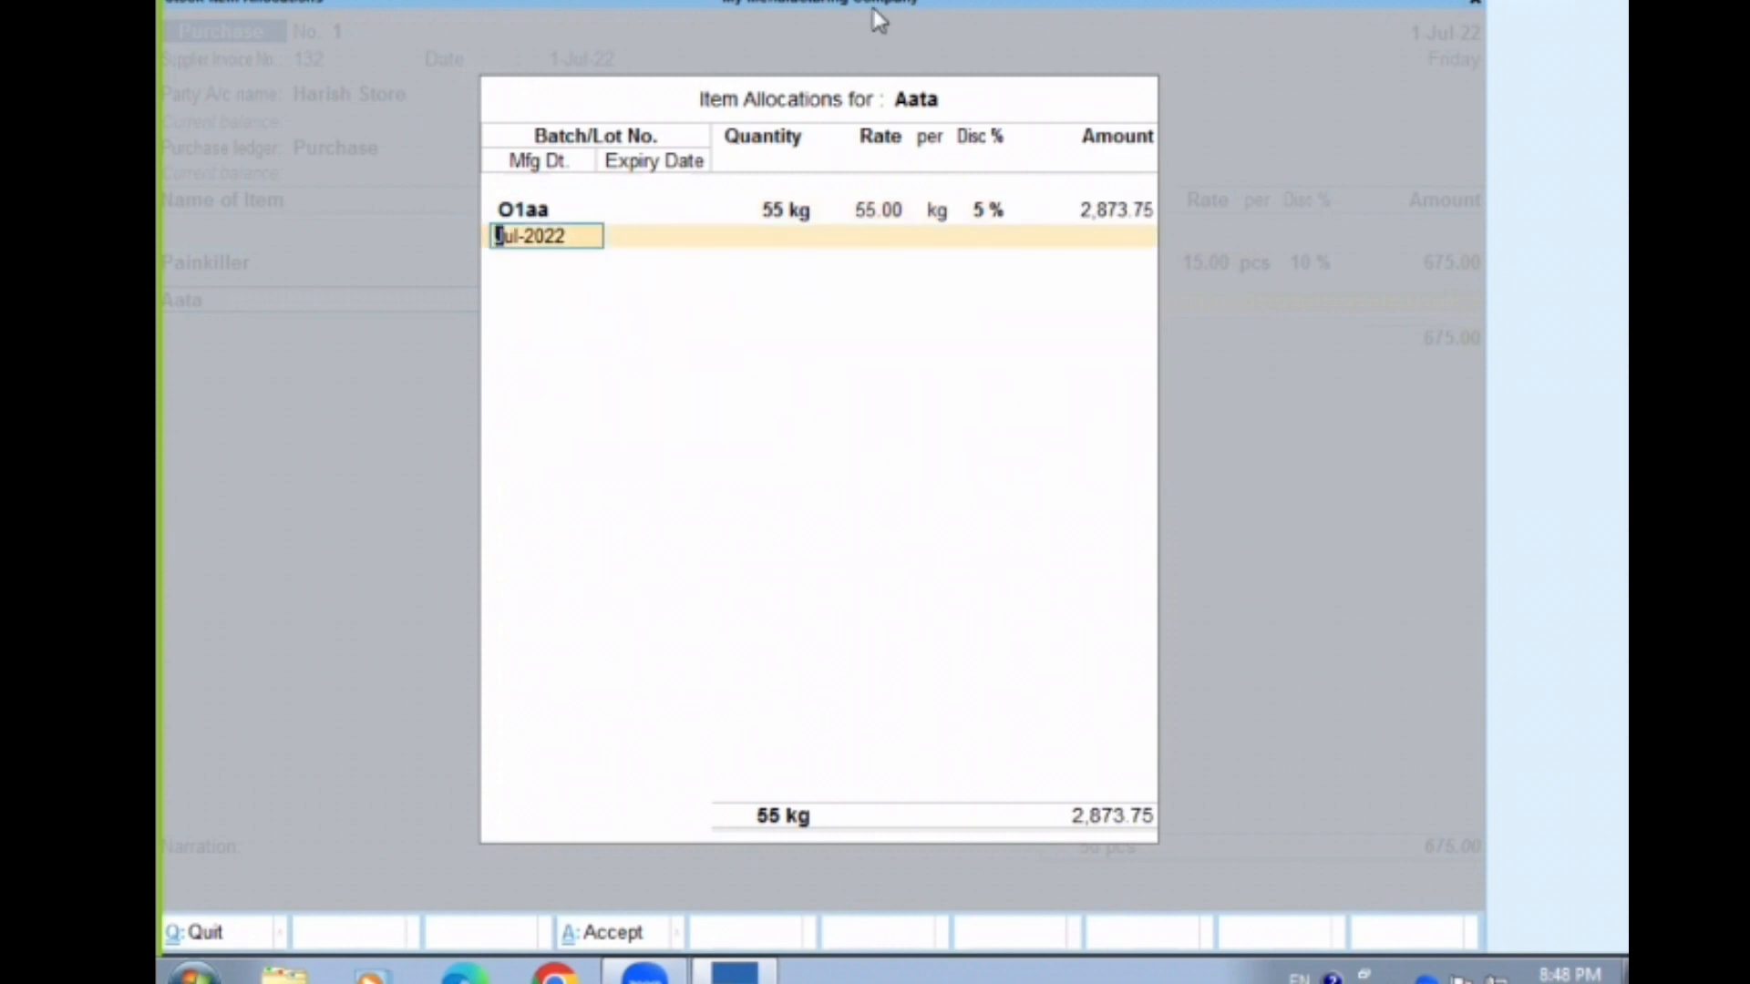
{"action": "mouse_move", "coordinate": [476, 255]}
{"action": "left_mouse_down"}
{"action": "mouse_move", "coordinate": [559, 195]}
{"action": "mouse_move", "coordinate": [527, 189]}
{"action": "left_mouse_up"}
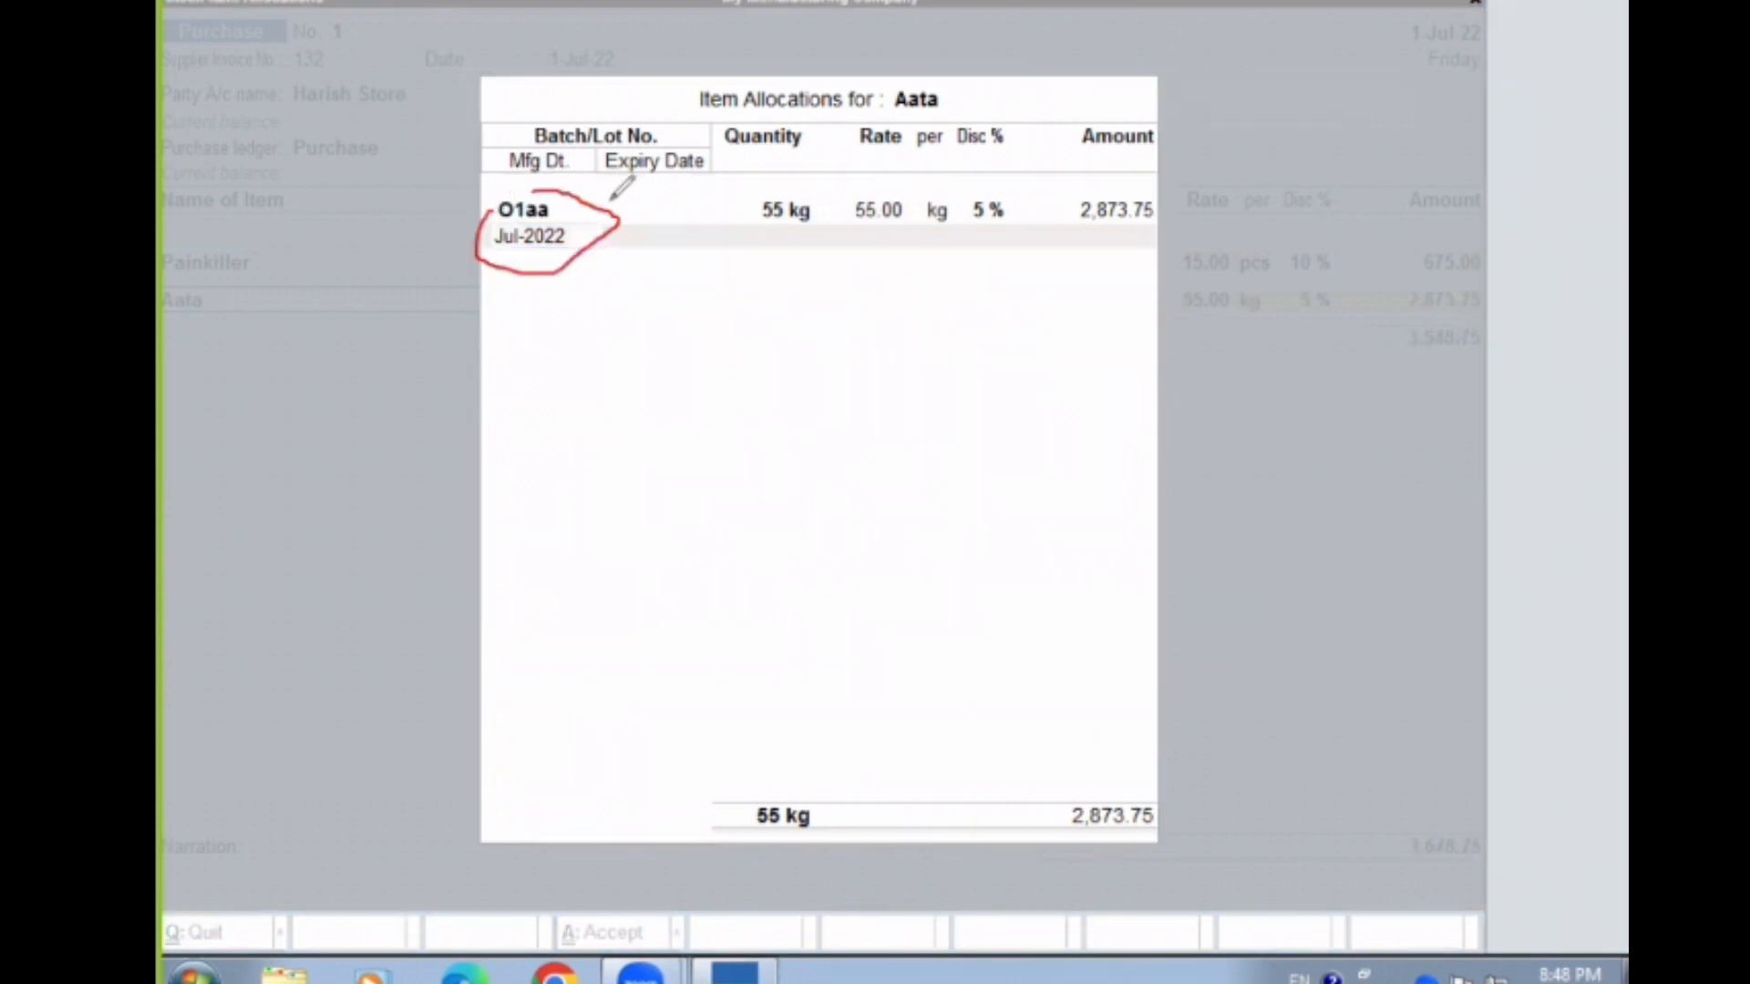
{"action": "mouse_move", "coordinate": [632, 213]}
{"action": "left_mouse_down"}
{"action": "mouse_move", "coordinate": [743, 261]}
{"action": "mouse_move", "coordinate": [638, 194]}
{"action": "mouse_move", "coordinate": [620, 217]}
{"action": "left_mouse_up"}
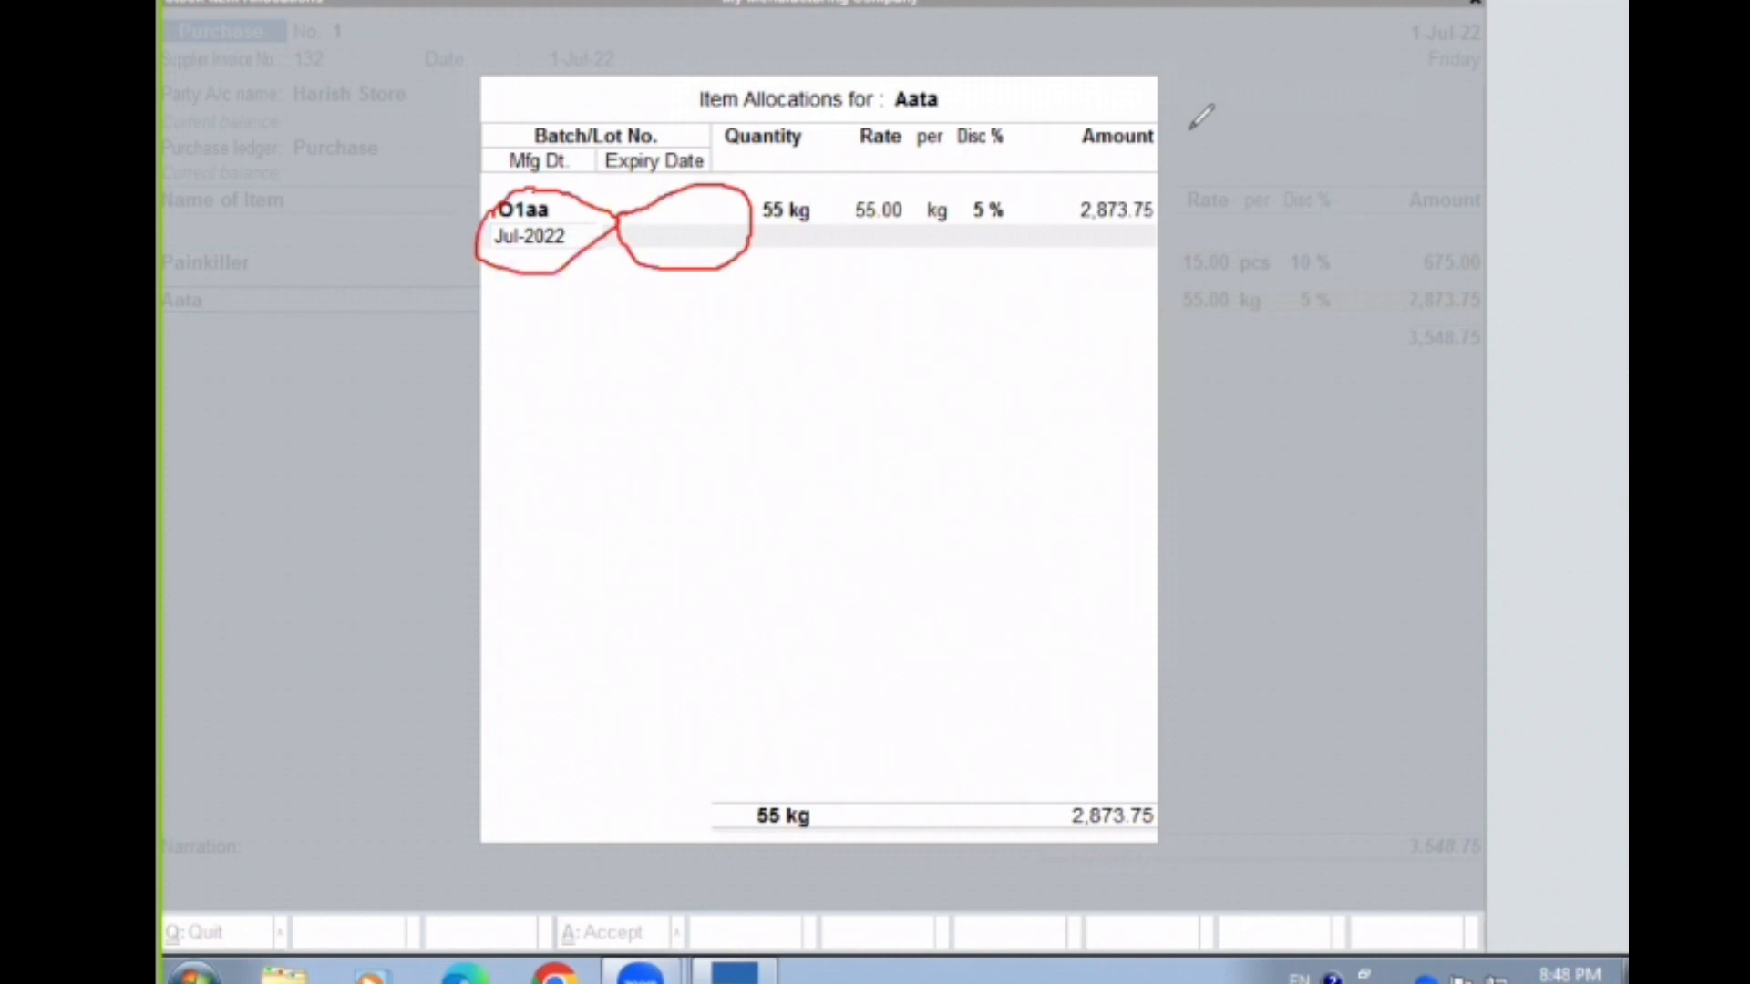
{"action": "left_click", "coordinate": [1278, 127]}
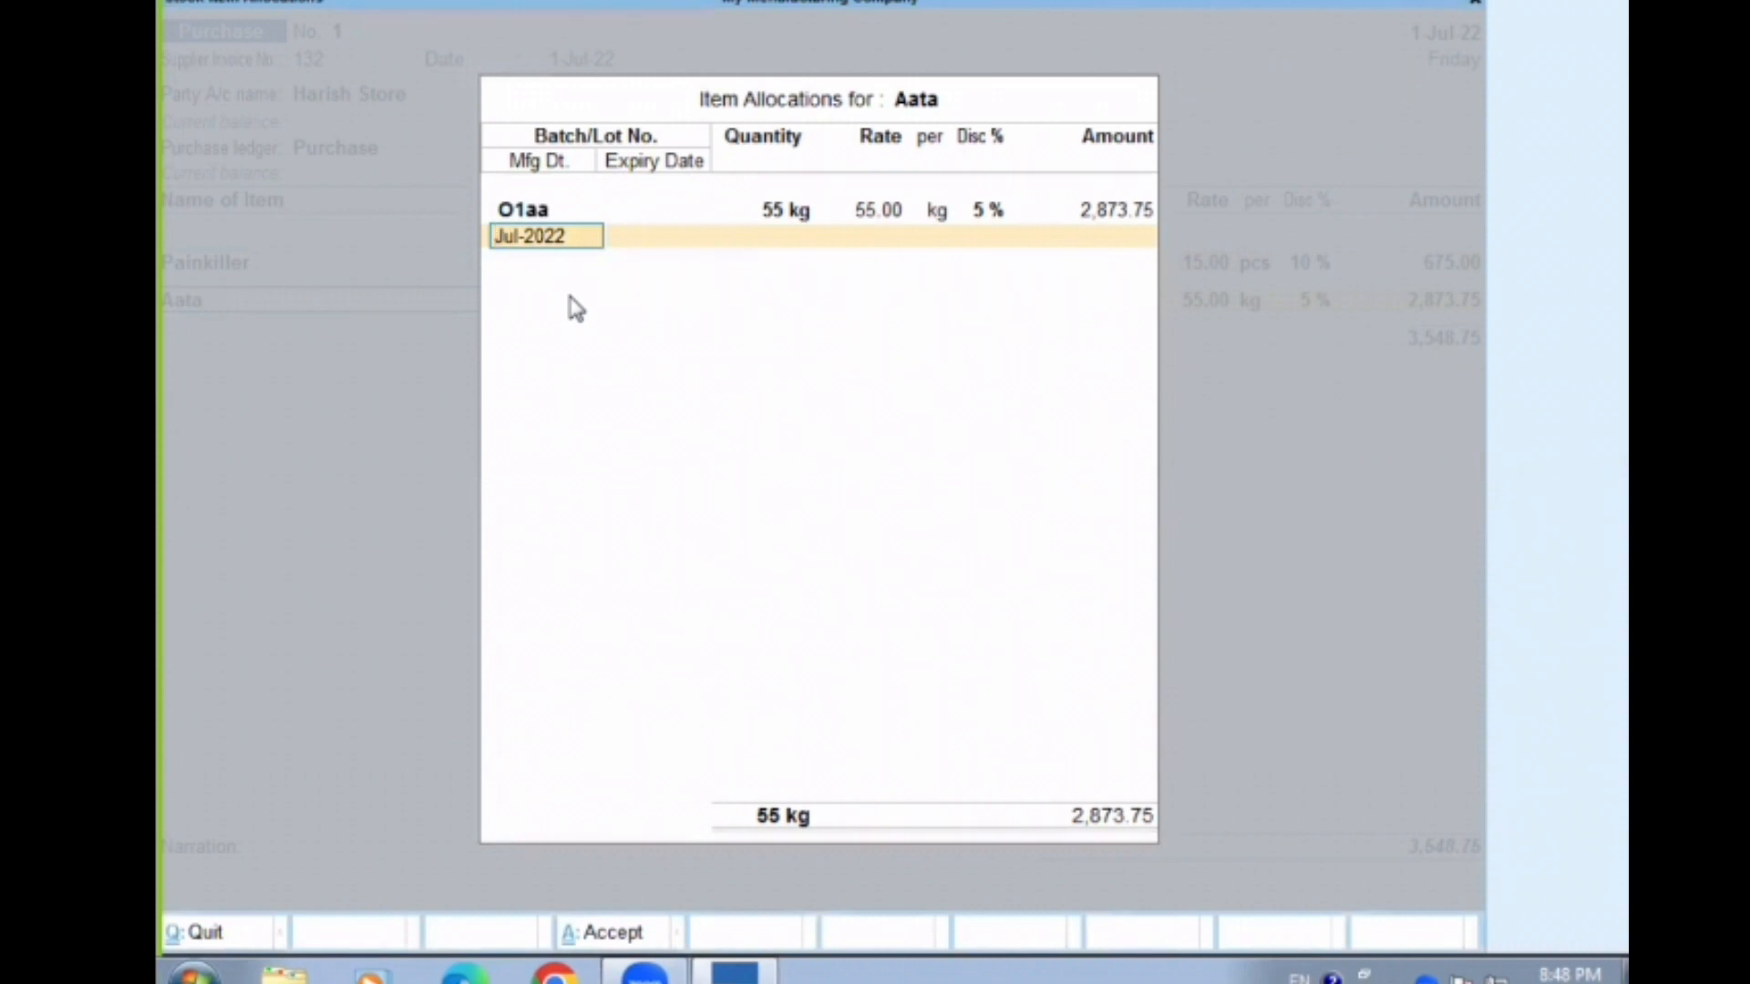
{"action": "type", "text": "1-7-2"}
{"action": "key", "text": "Return"}
{"action": "type", "text": "1"}
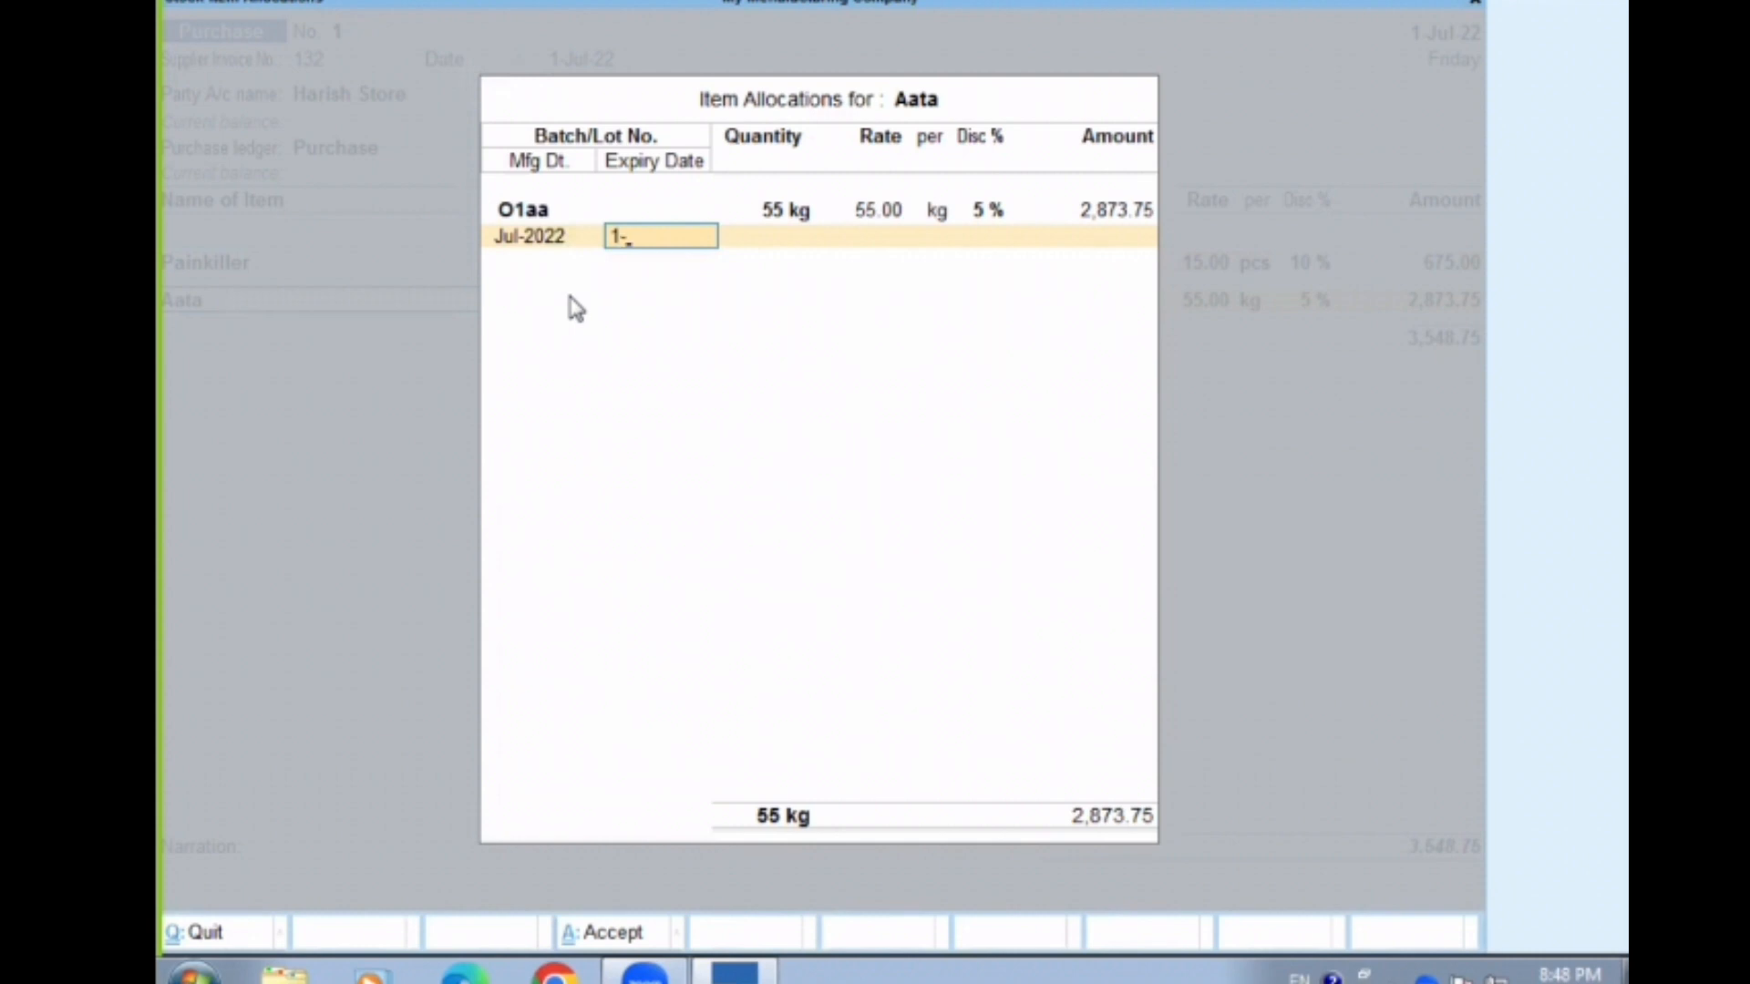
{"action": "type", "text": "-9-2022"}
{"action": "key", "text": "Return"}
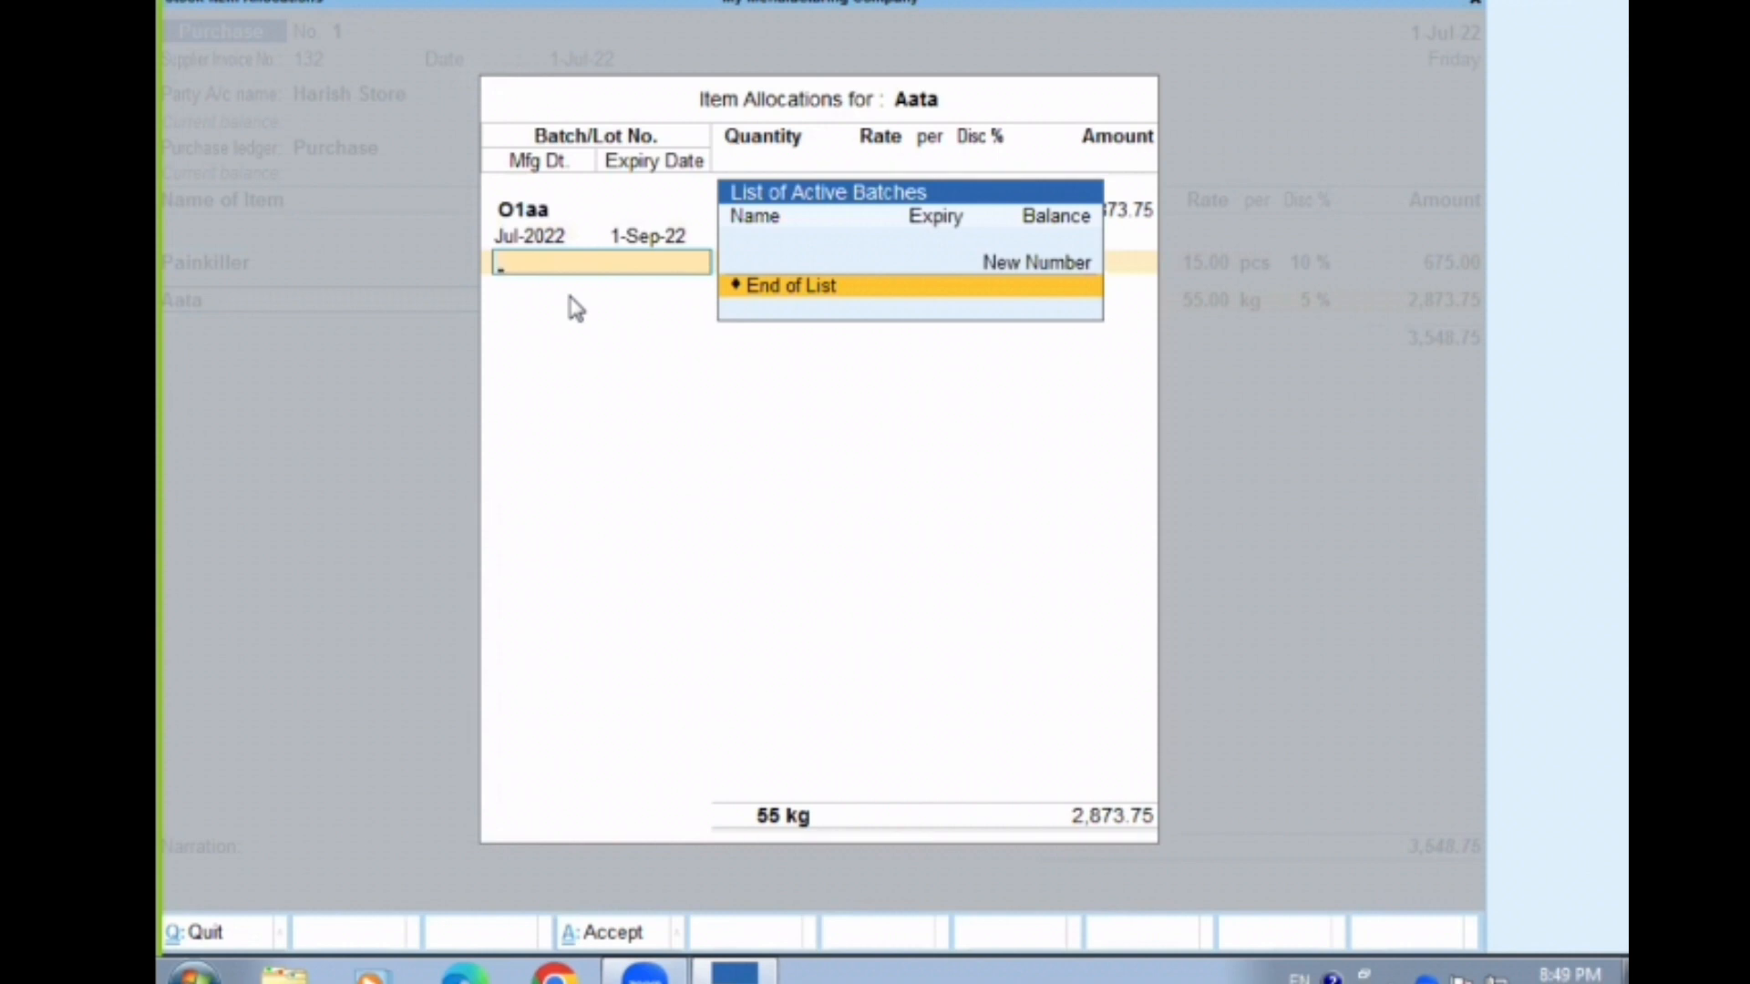
End Aata's batch list and save the purchase voucher
{"action": "key", "text": "Return"}
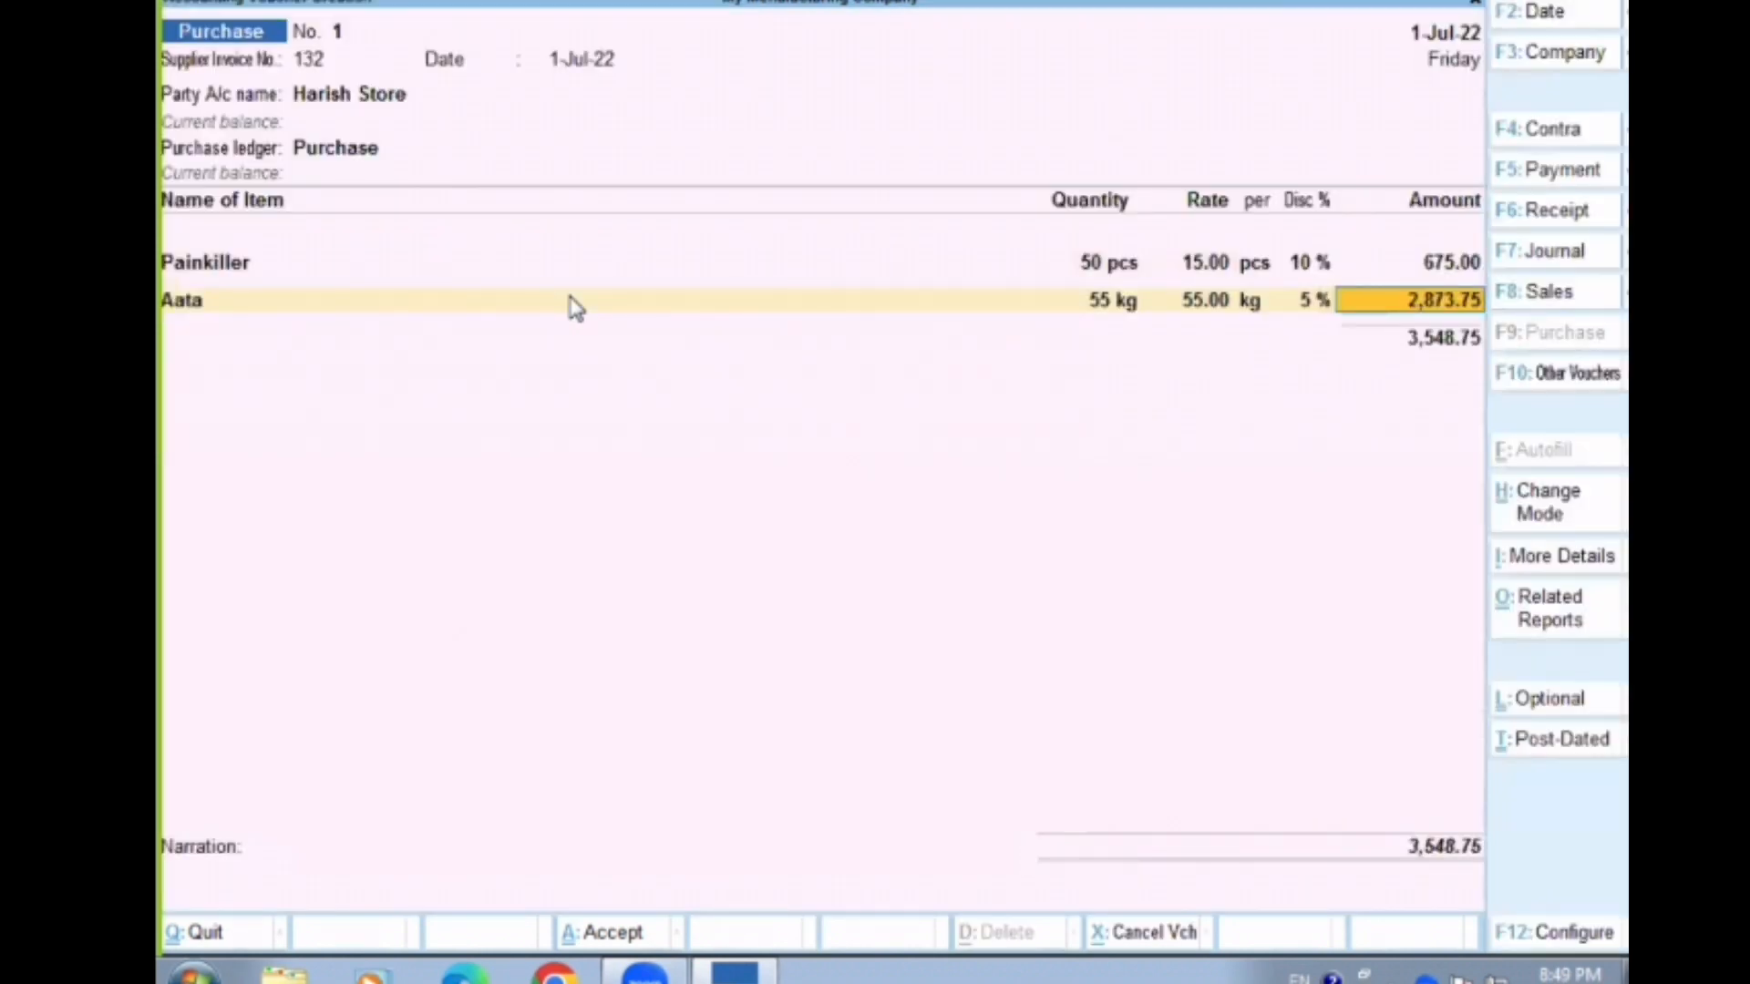
{"action": "key", "text": "ctrl"}
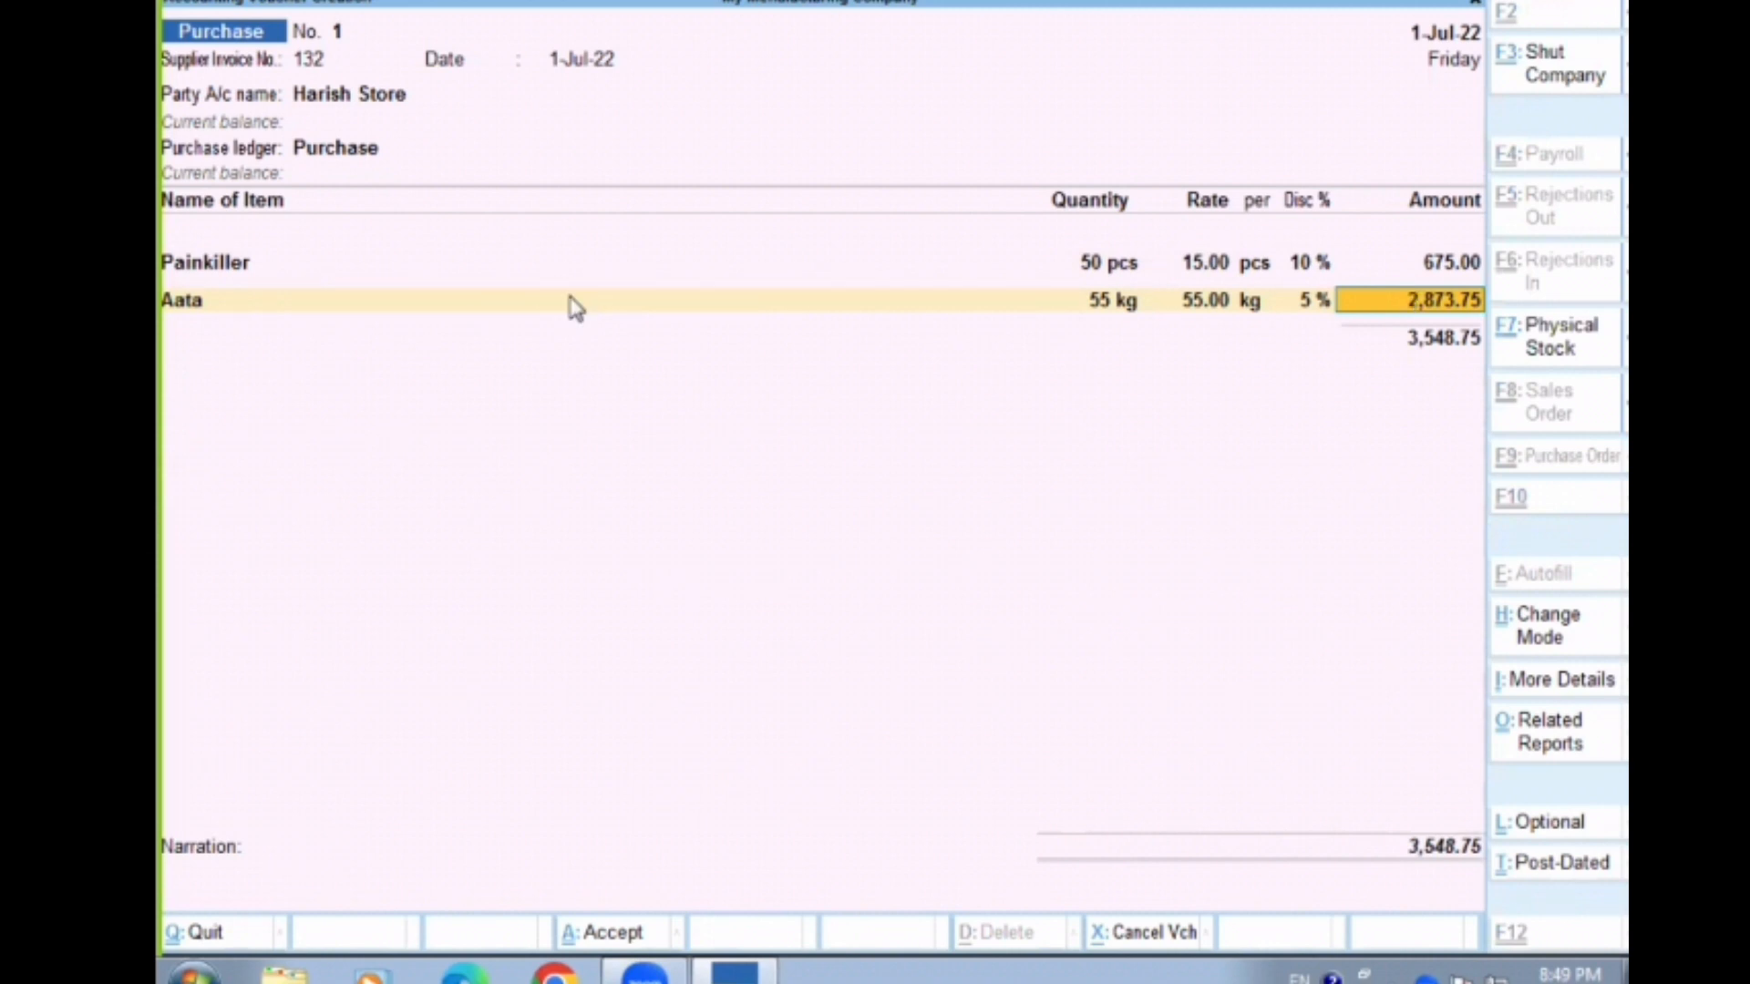
{"action": "key", "text": "ctrl+a"}
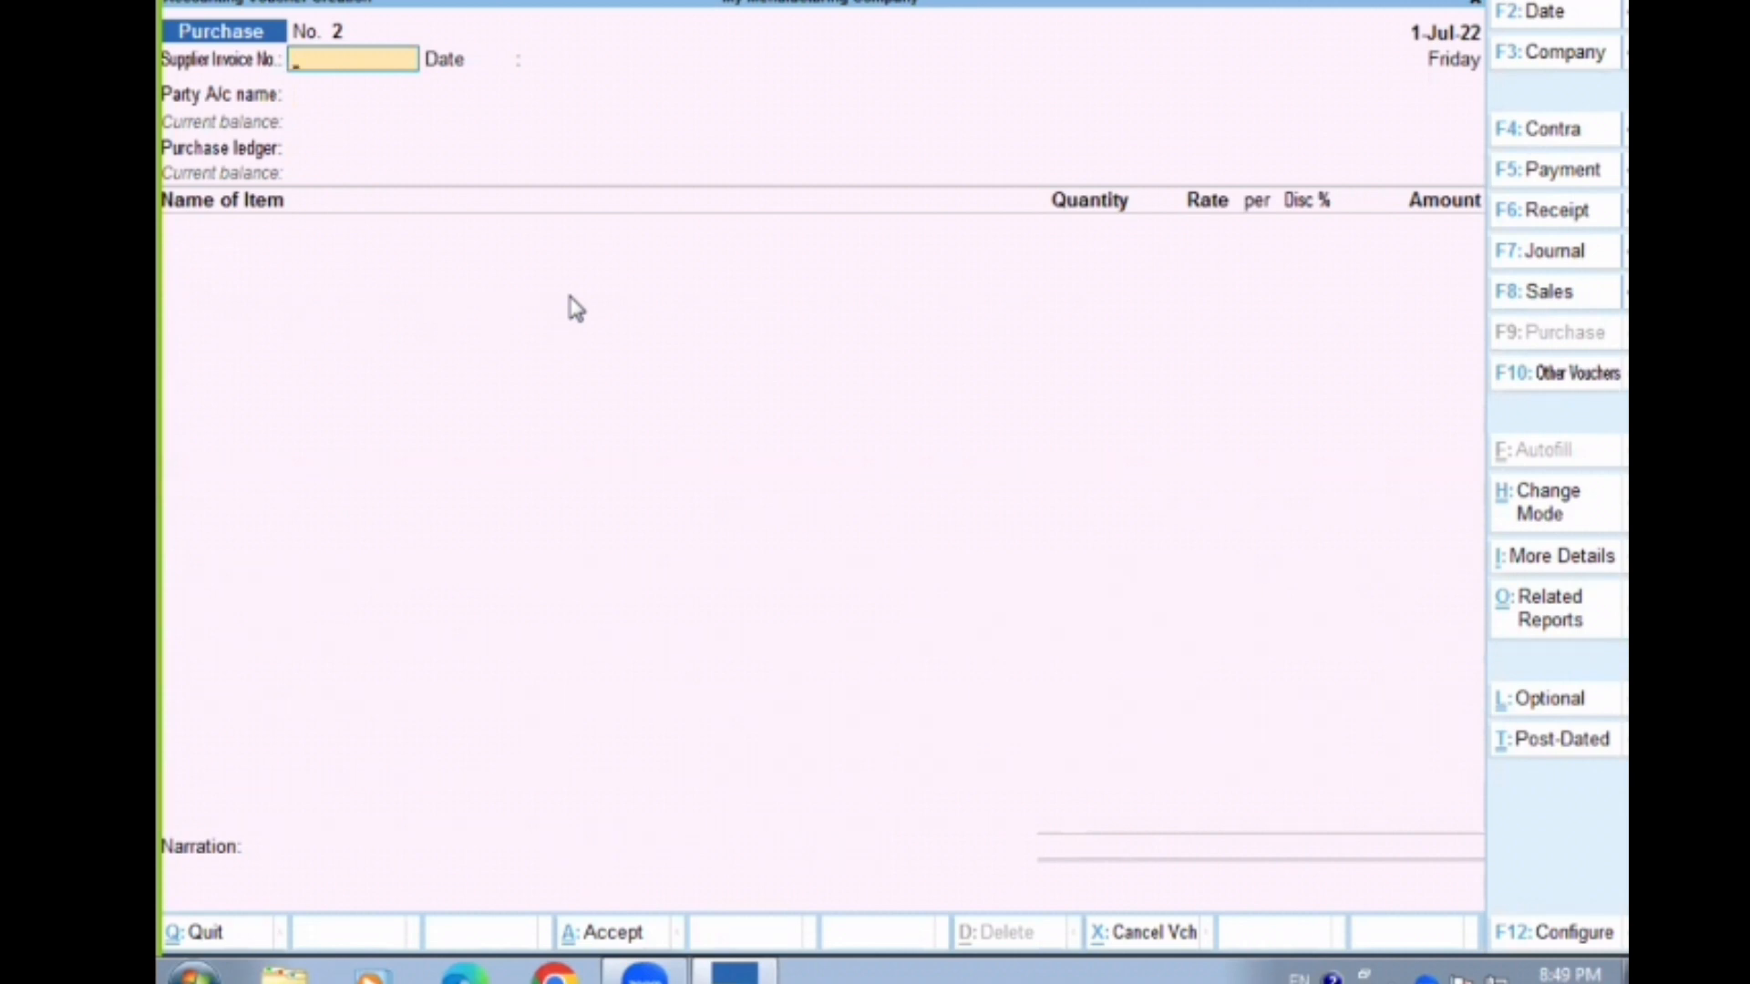
Quit voucher entry, view the closing balances in the Stock Summary, and return to the Gateway of Tally
{"action": "key", "text": "Escape"}
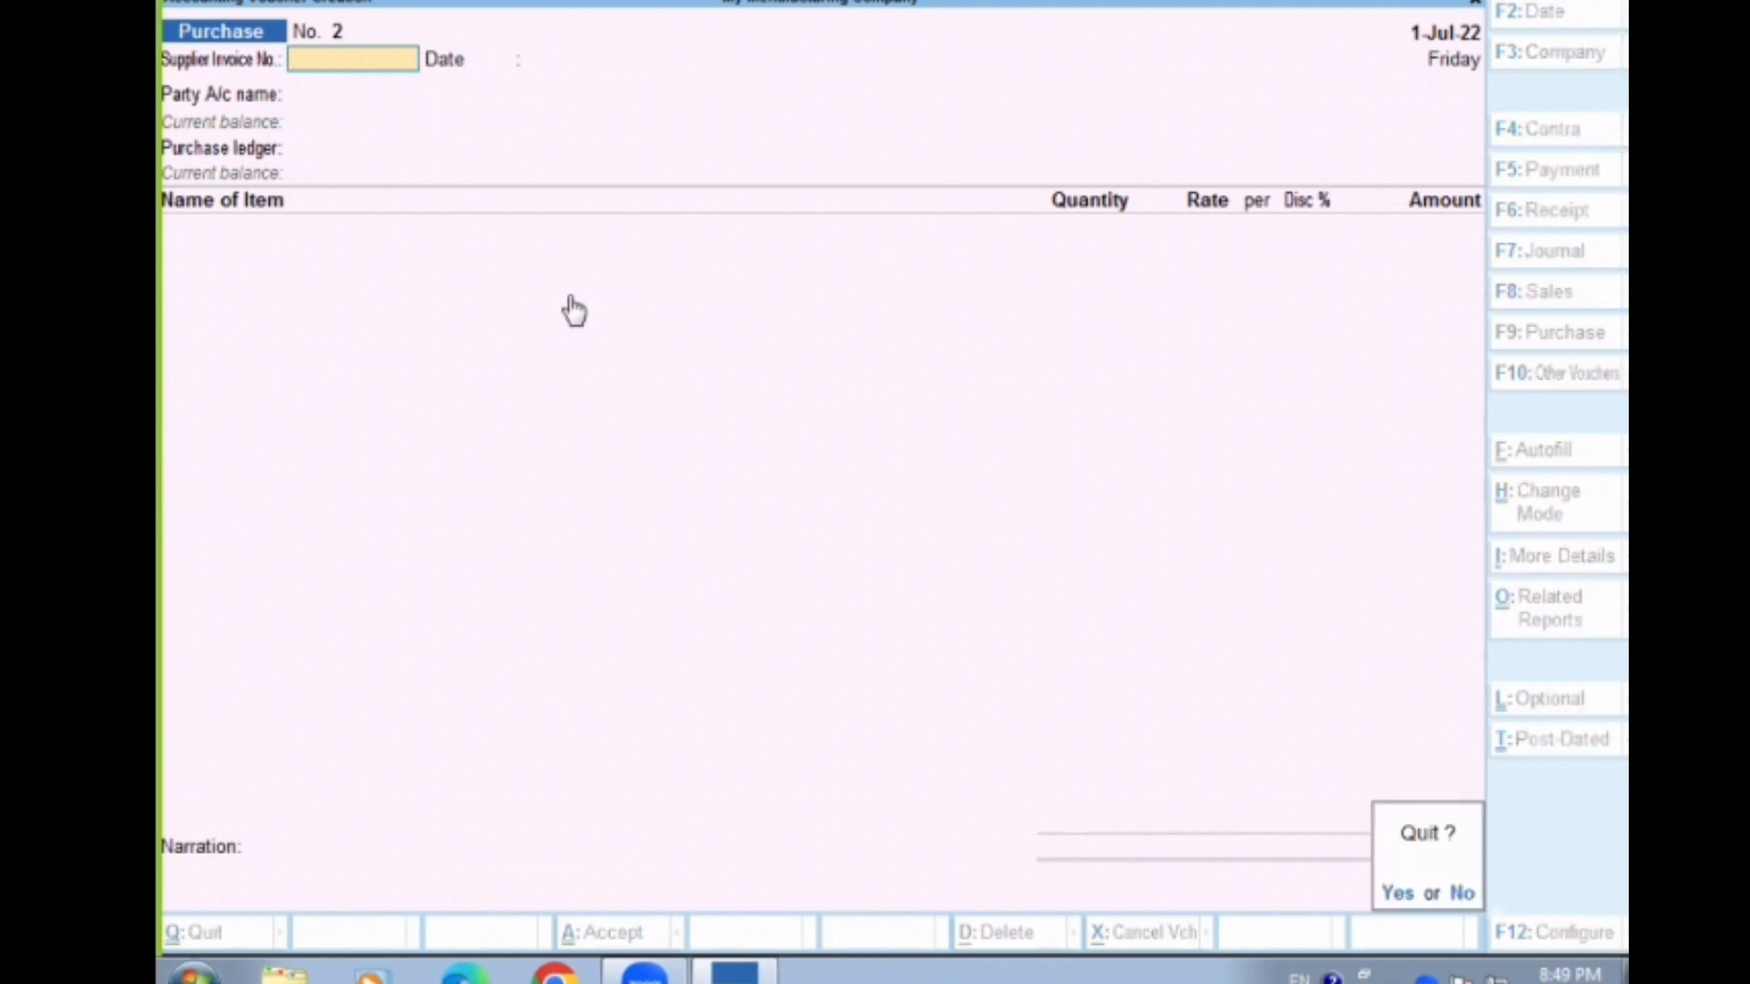
{"action": "key", "text": "y"}
{"action": "key", "text": "s"}
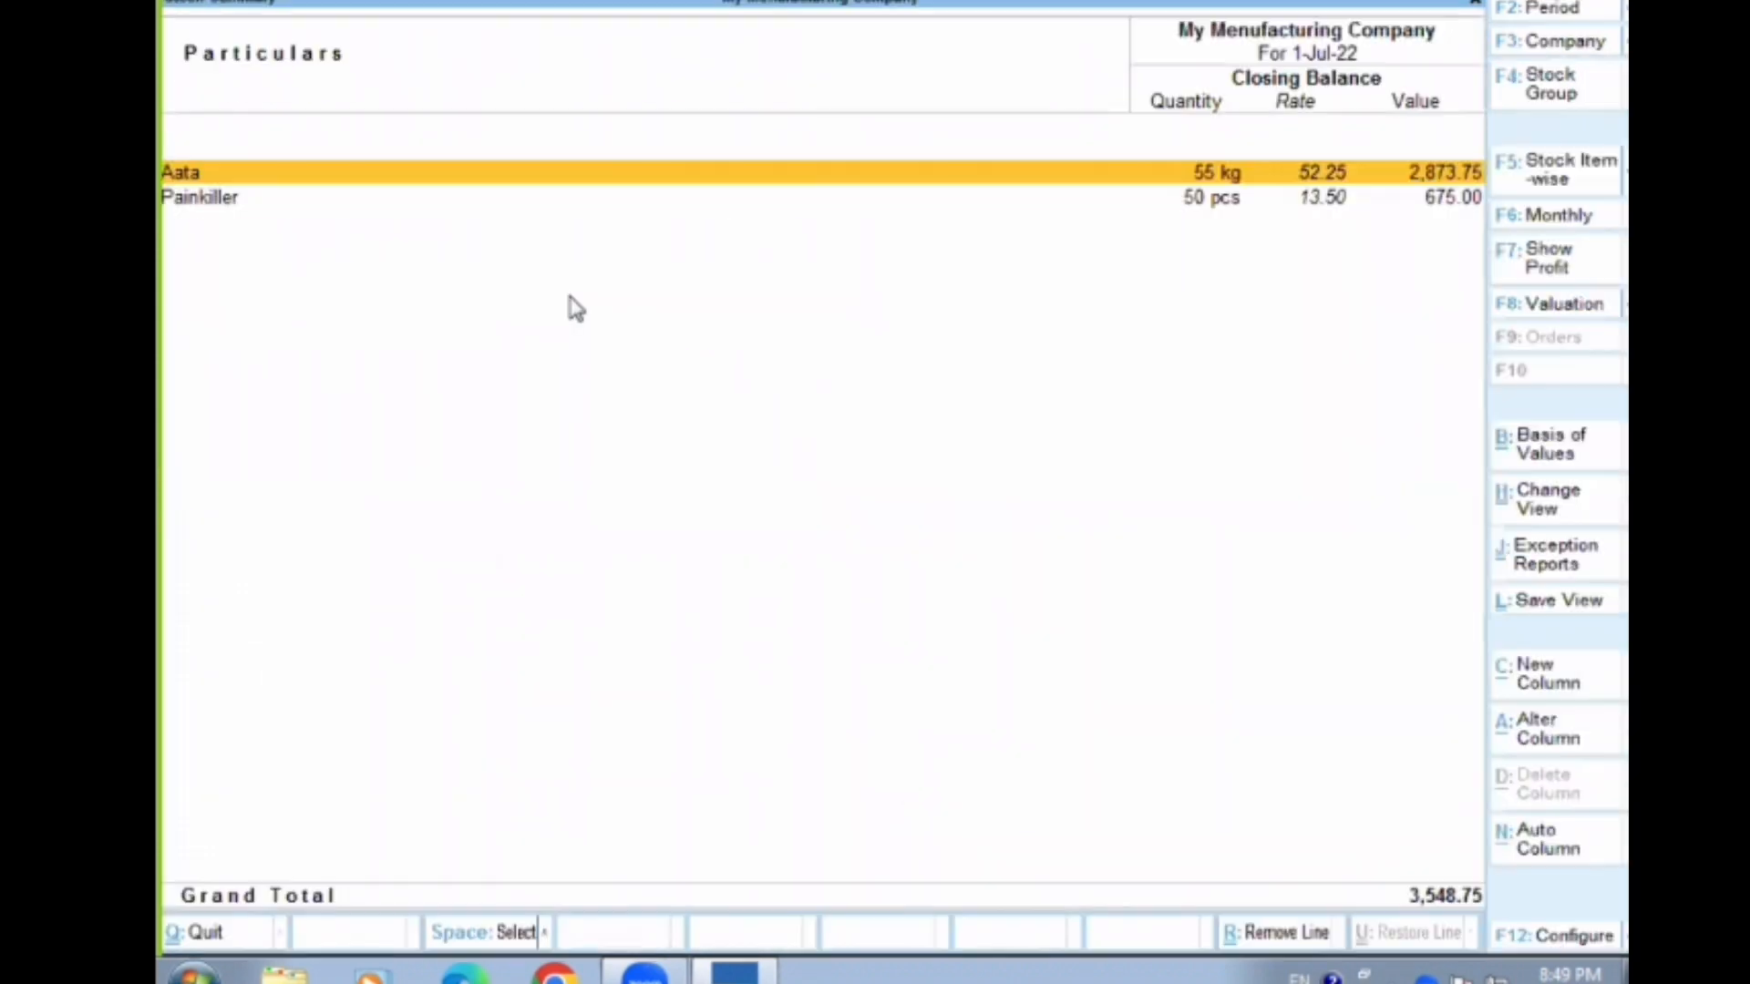
{"action": "key", "text": "Escape"}
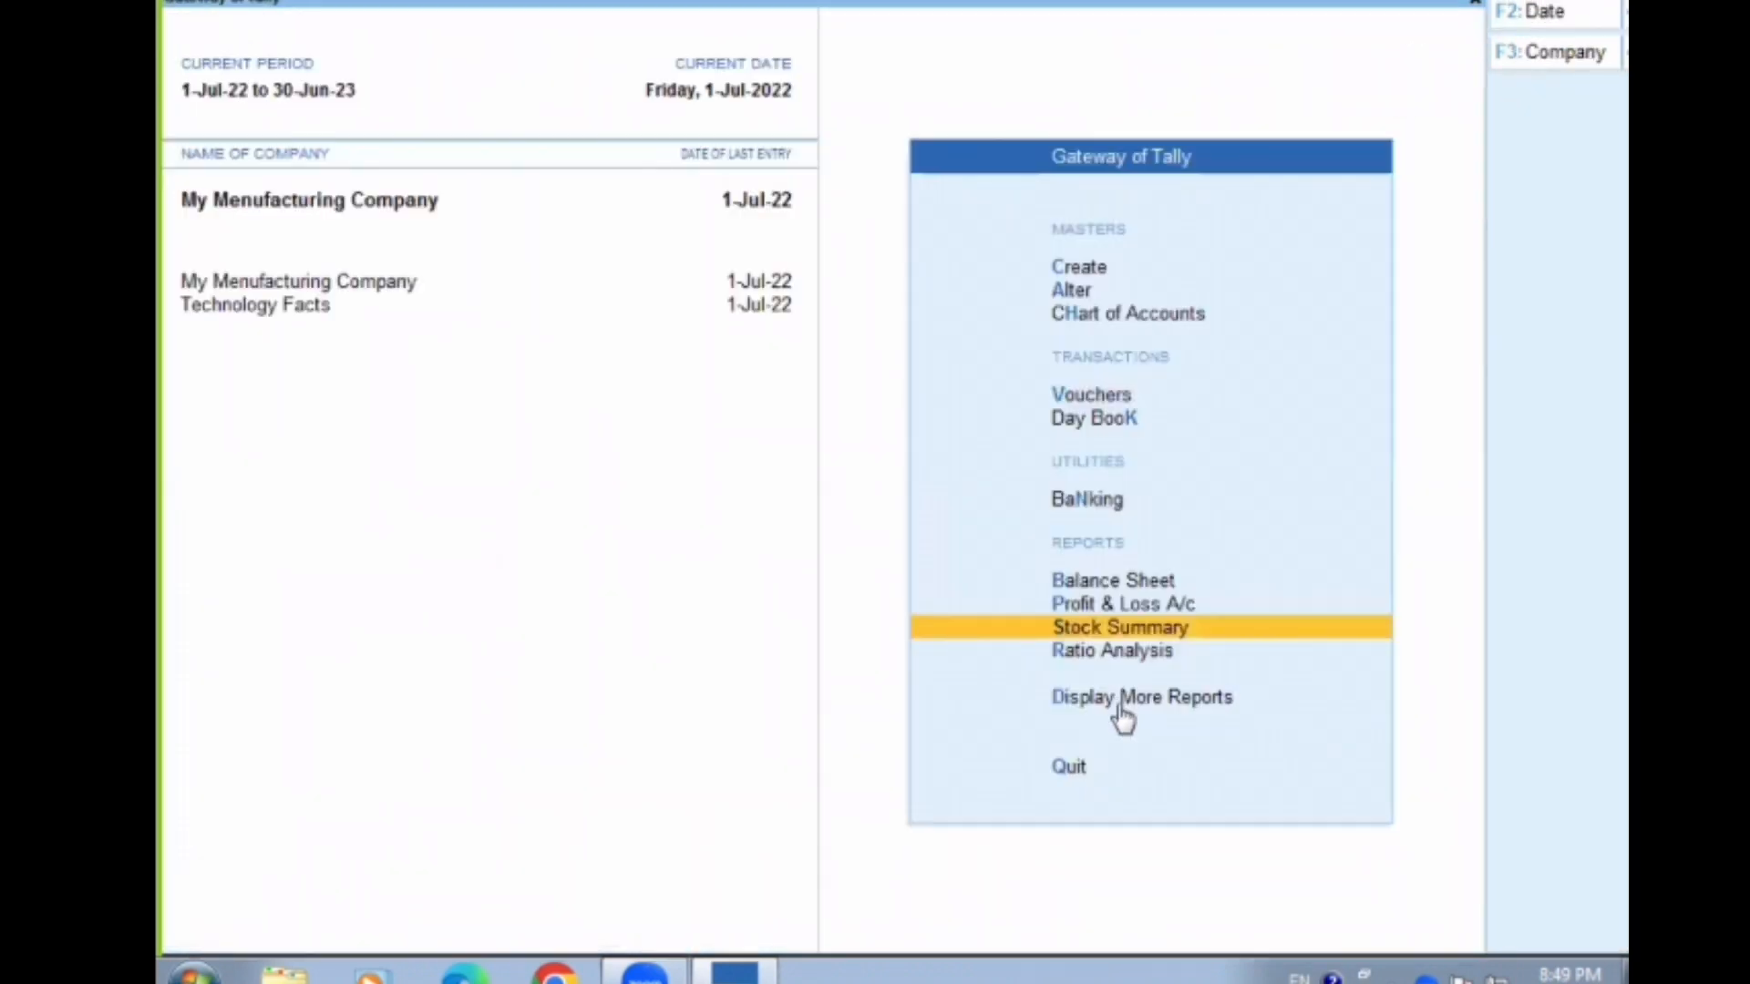
Open the Batch report from Inventory Books for the stock item Aata and its batch O1aa
{"action": "left_click", "coordinate": [1125, 702]}
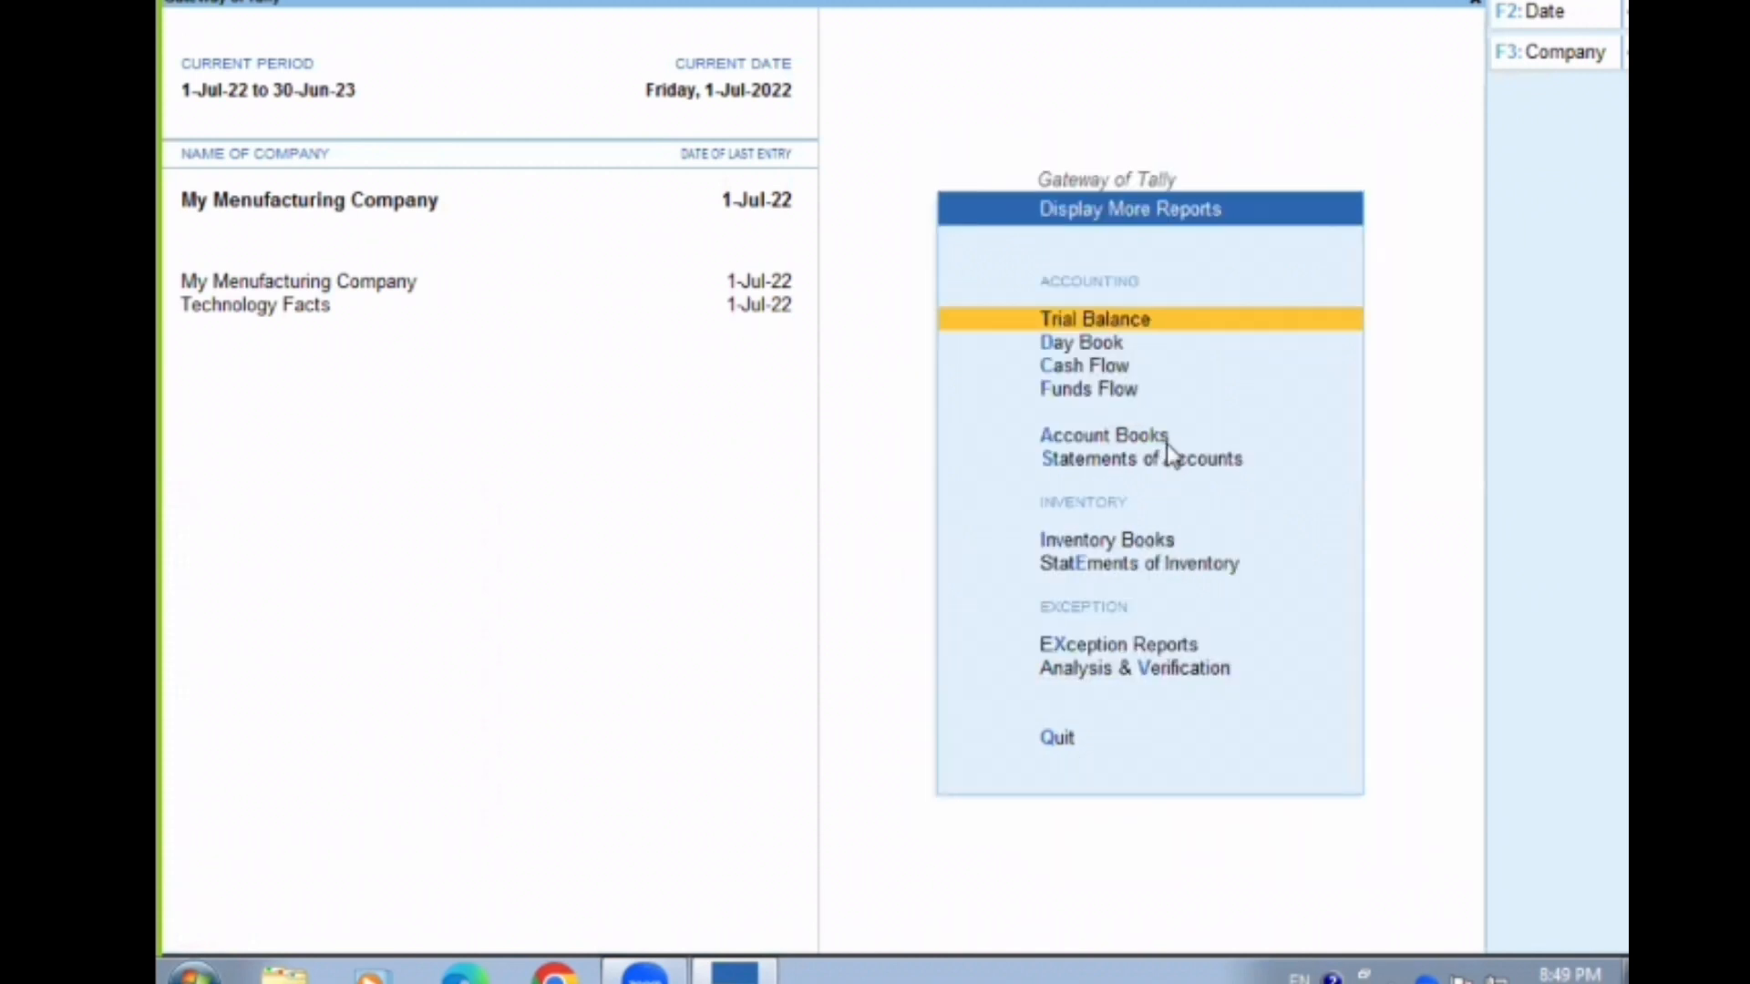
{"action": "key", "text": "a"}
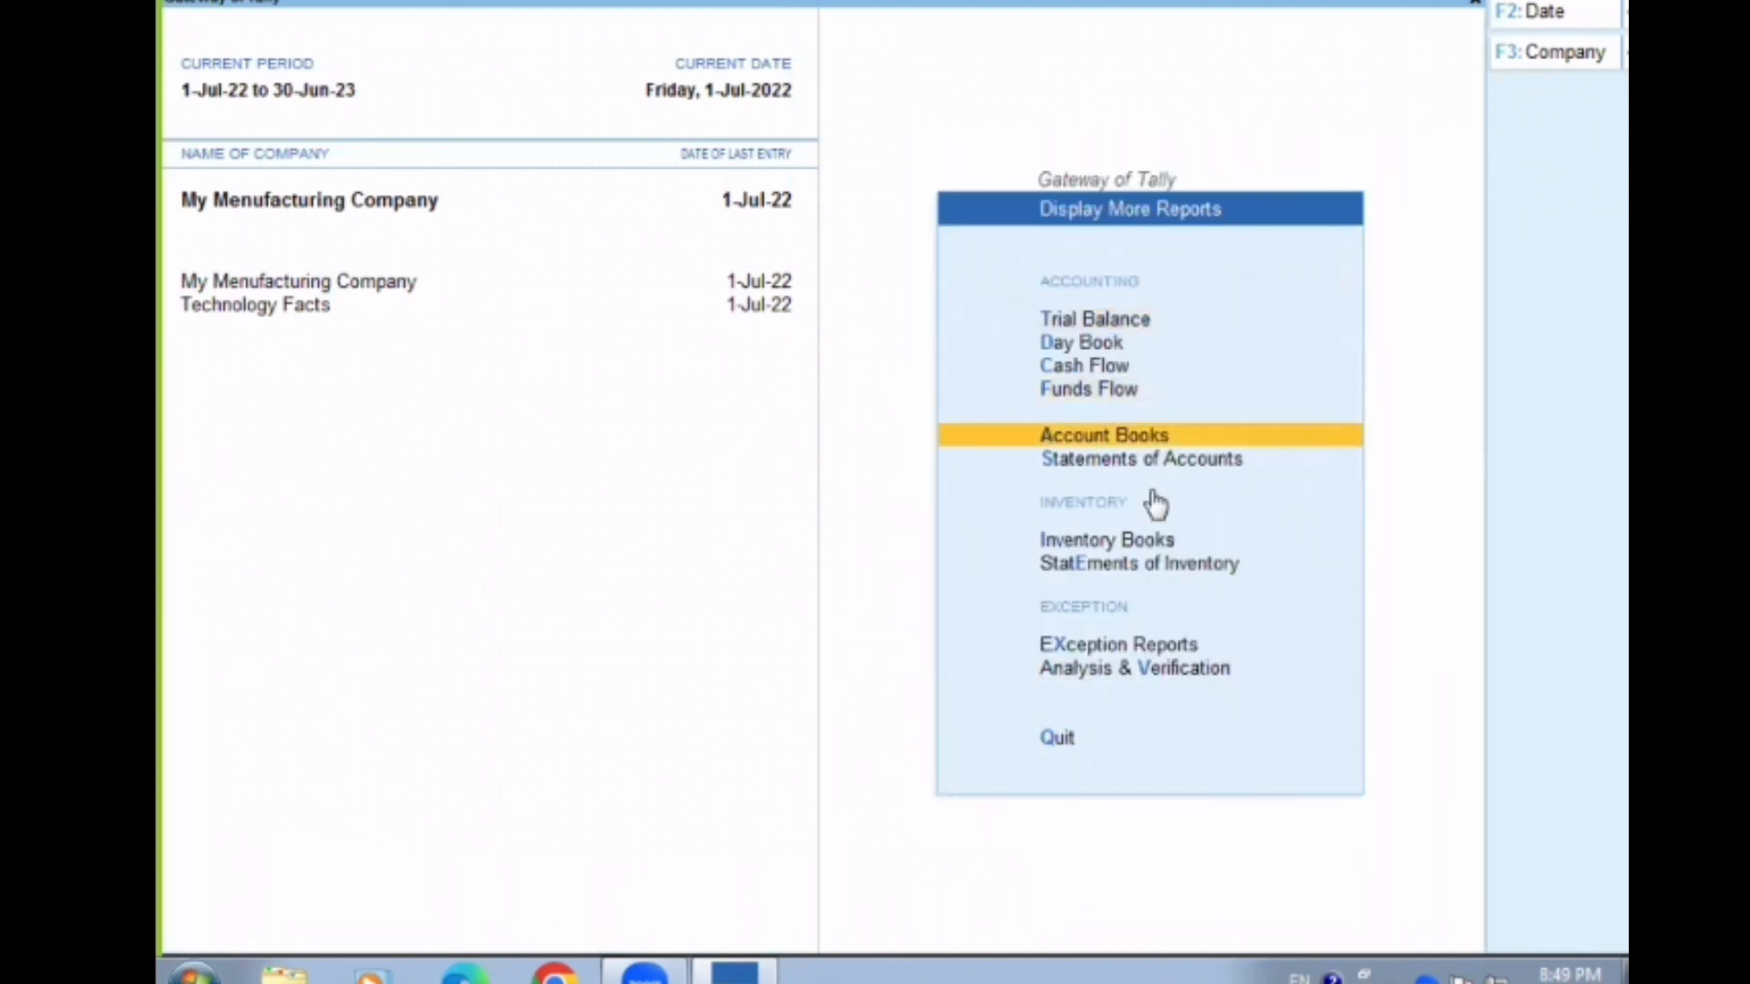
{"action": "key", "text": "i"}
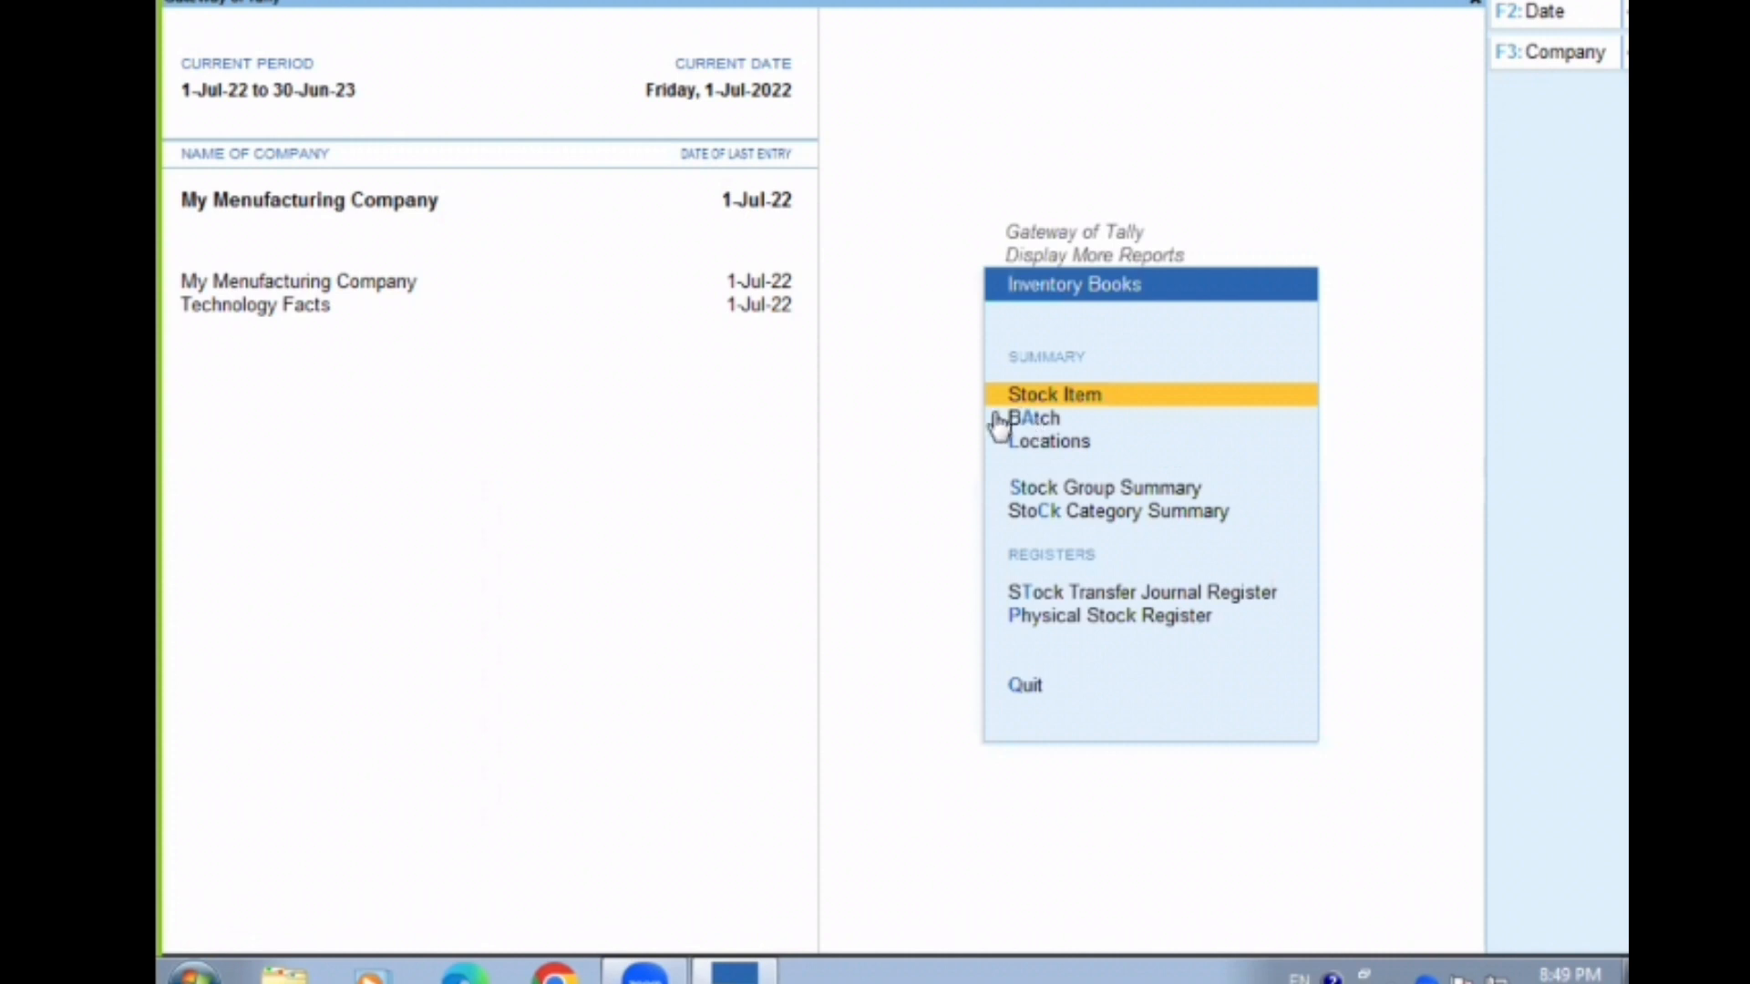
{"action": "key", "text": "Down"}
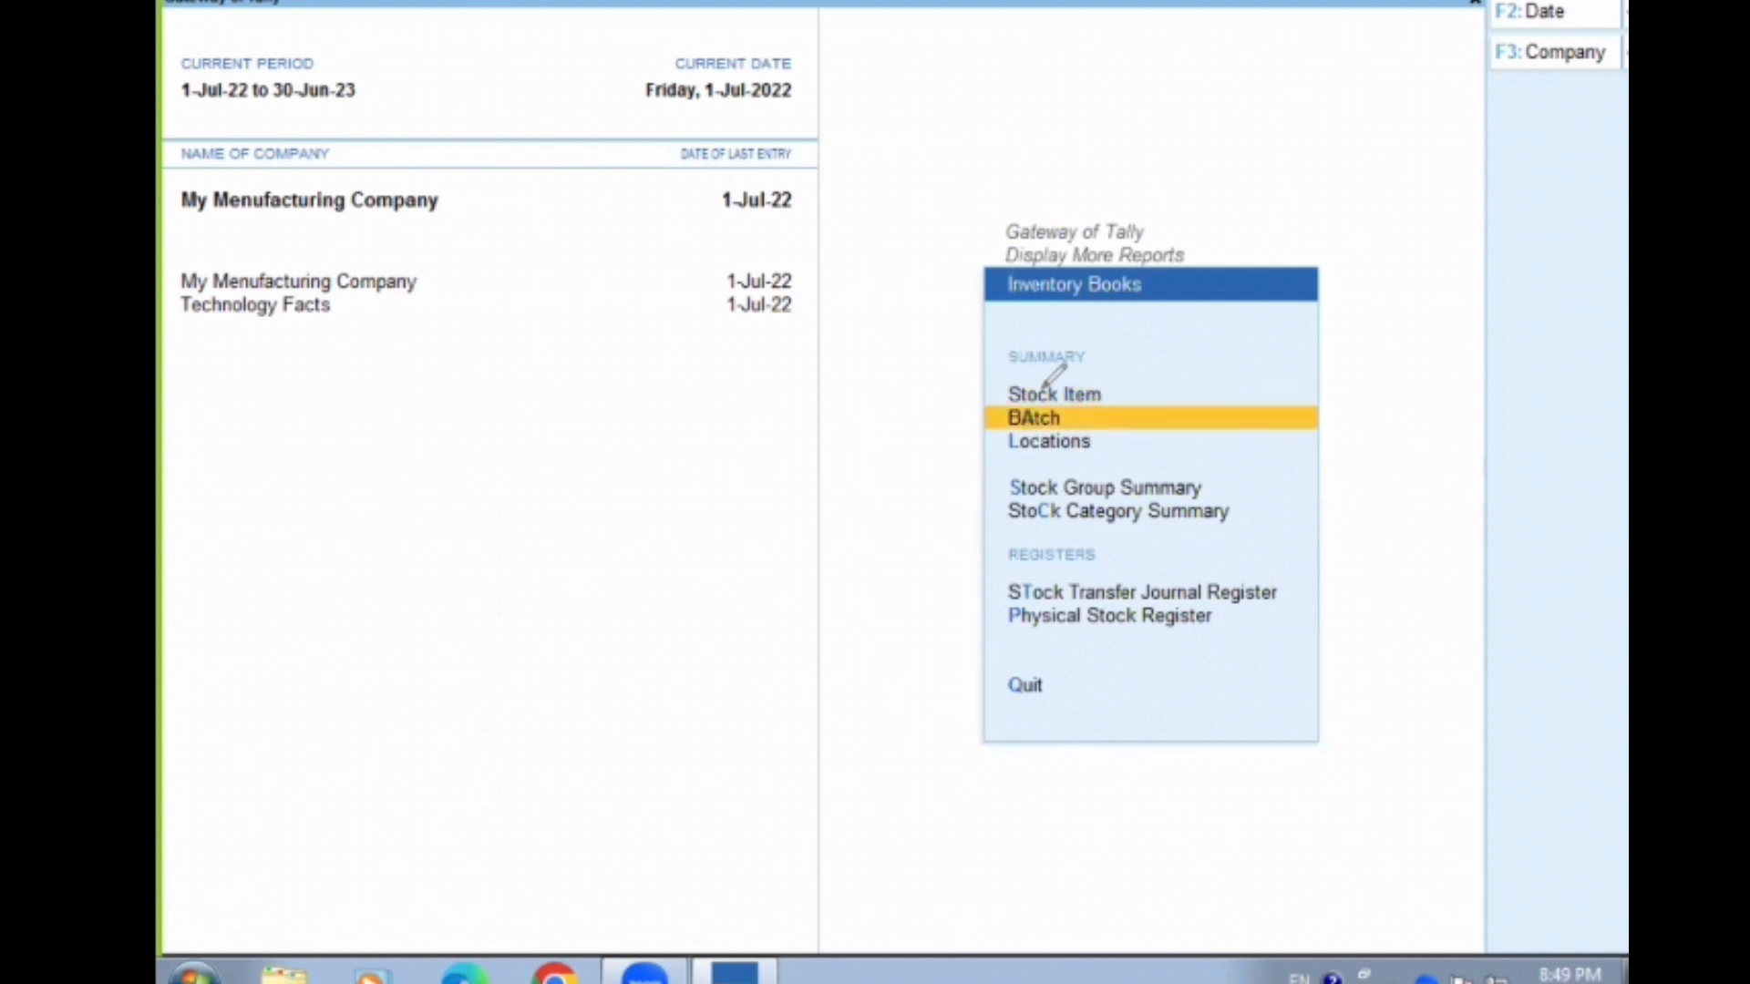
{"action": "mouse_move", "coordinate": [1045, 387]}
{"action": "left_mouse_down"}
{"action": "mouse_move", "coordinate": [976, 410]}
{"action": "mouse_move", "coordinate": [992, 404]}
{"action": "left_mouse_up"}
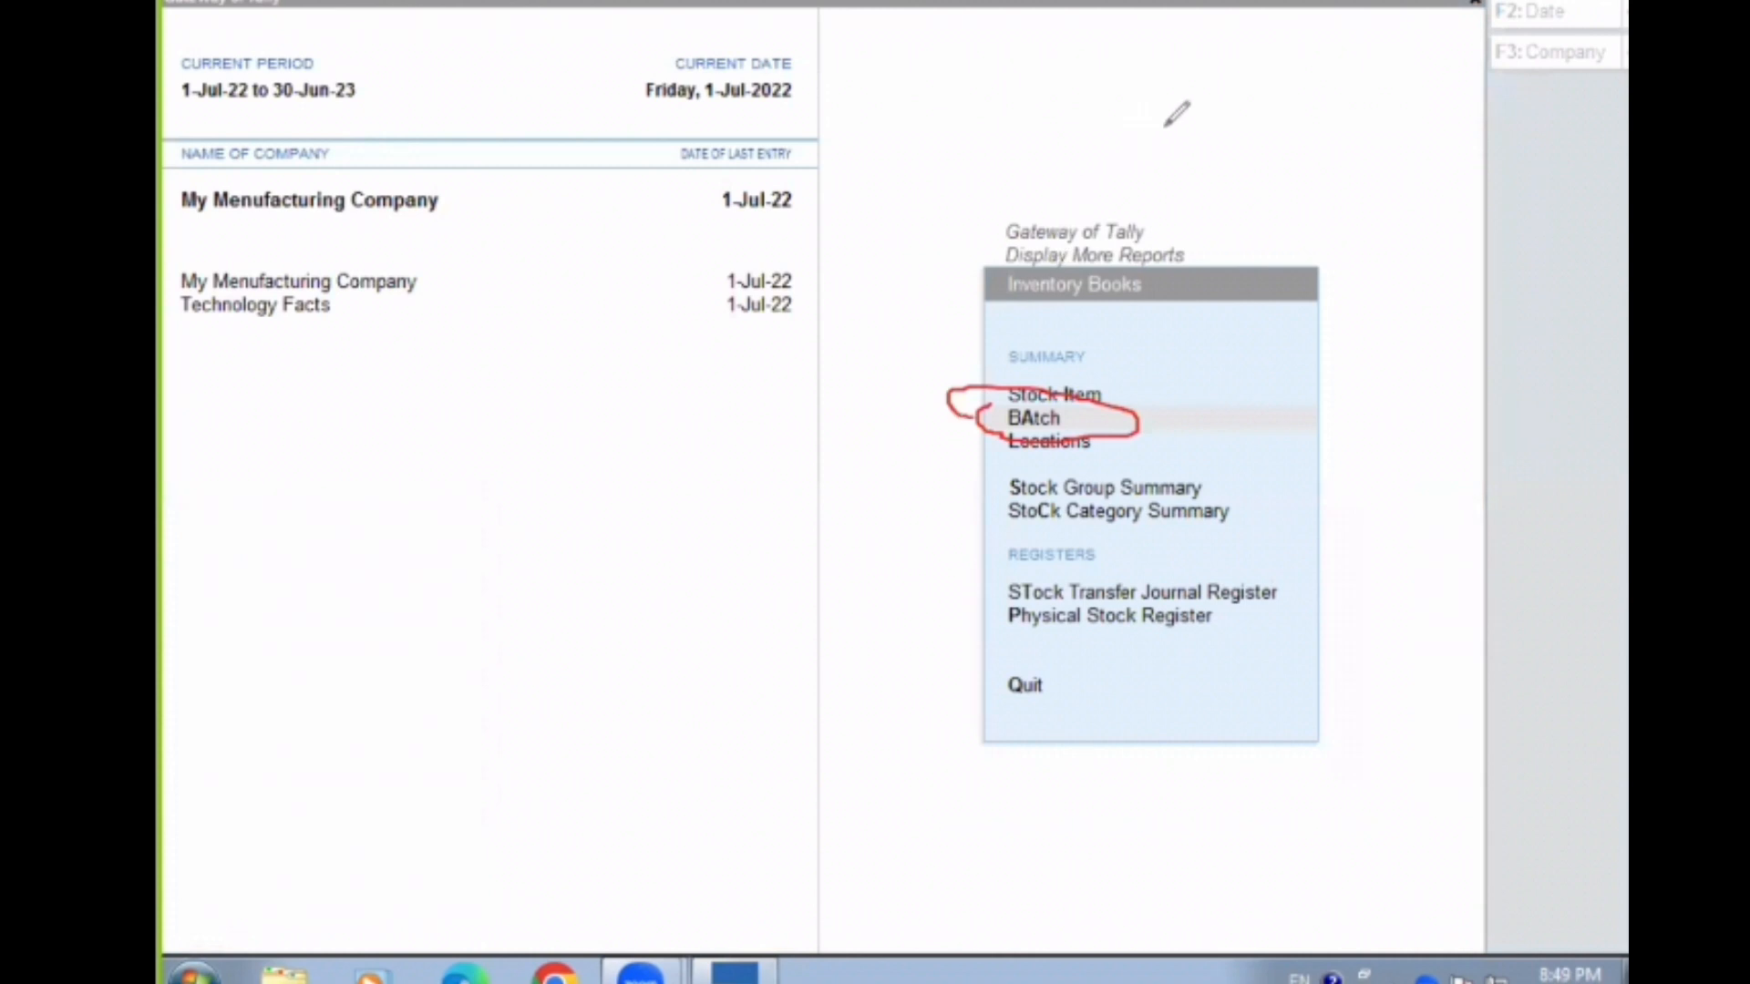
{"action": "left_click", "coordinate": [1362, 28]}
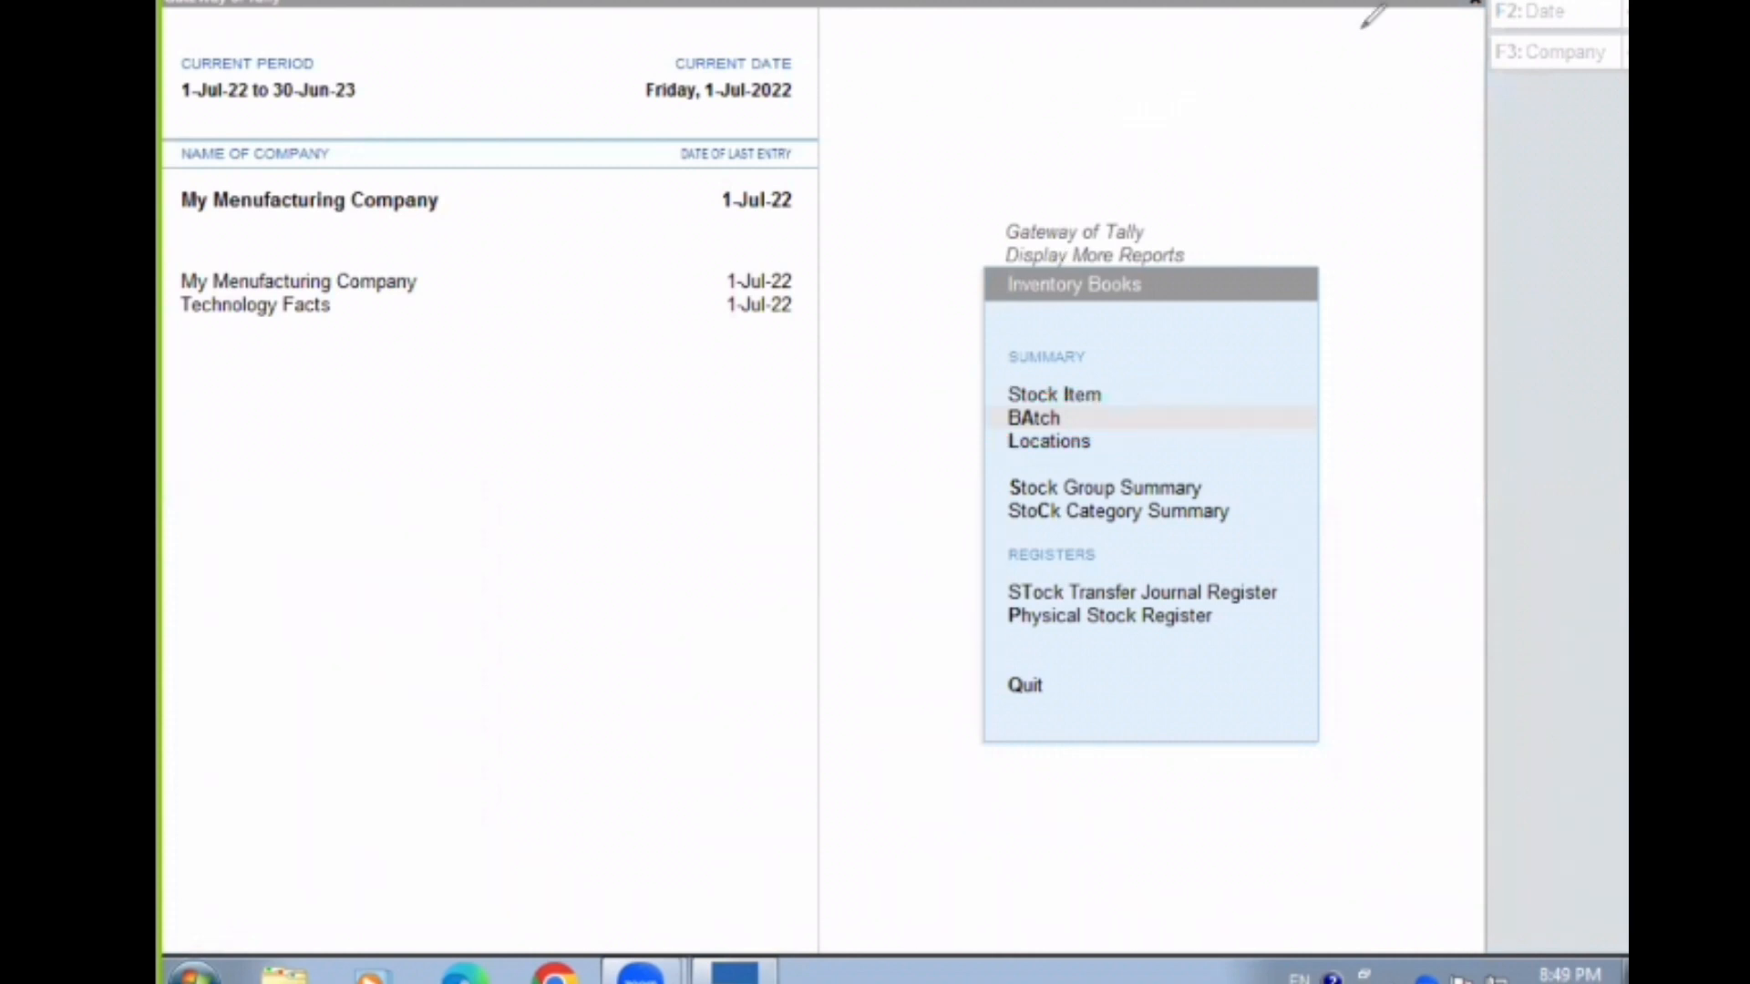
{"action": "left_click", "coordinate": [1024, 418]}
{"action": "key", "text": "Return"}
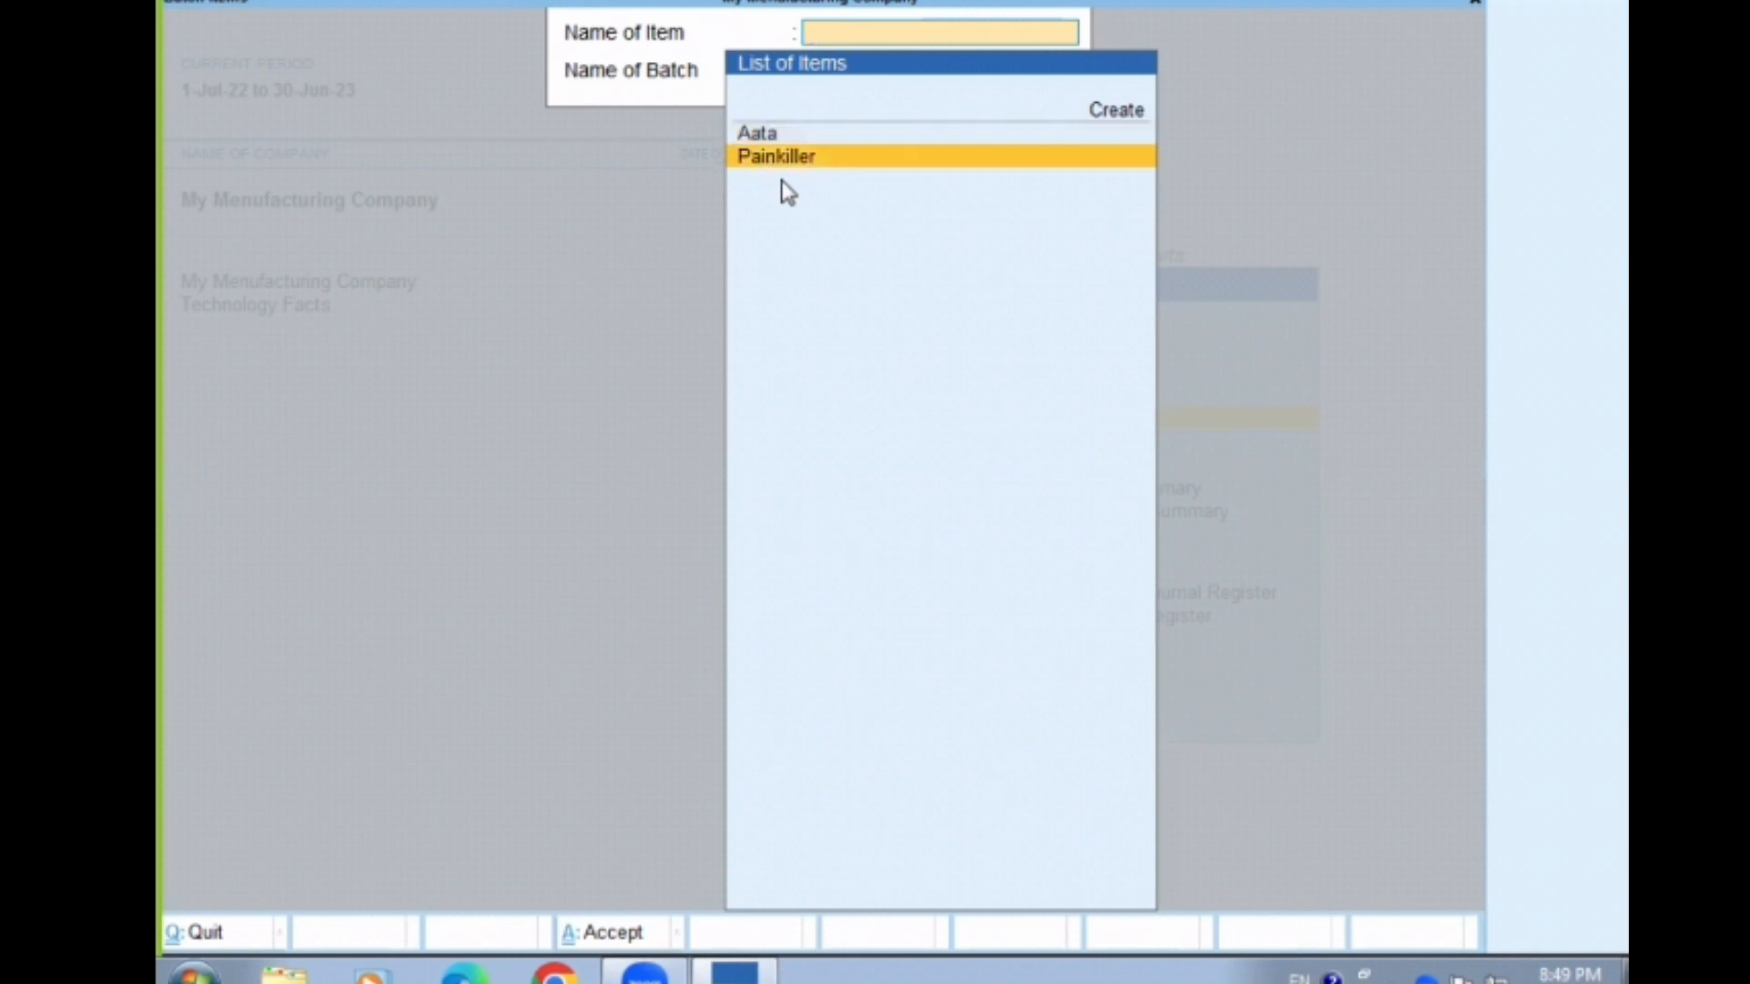
{"action": "key", "text": "Return"}
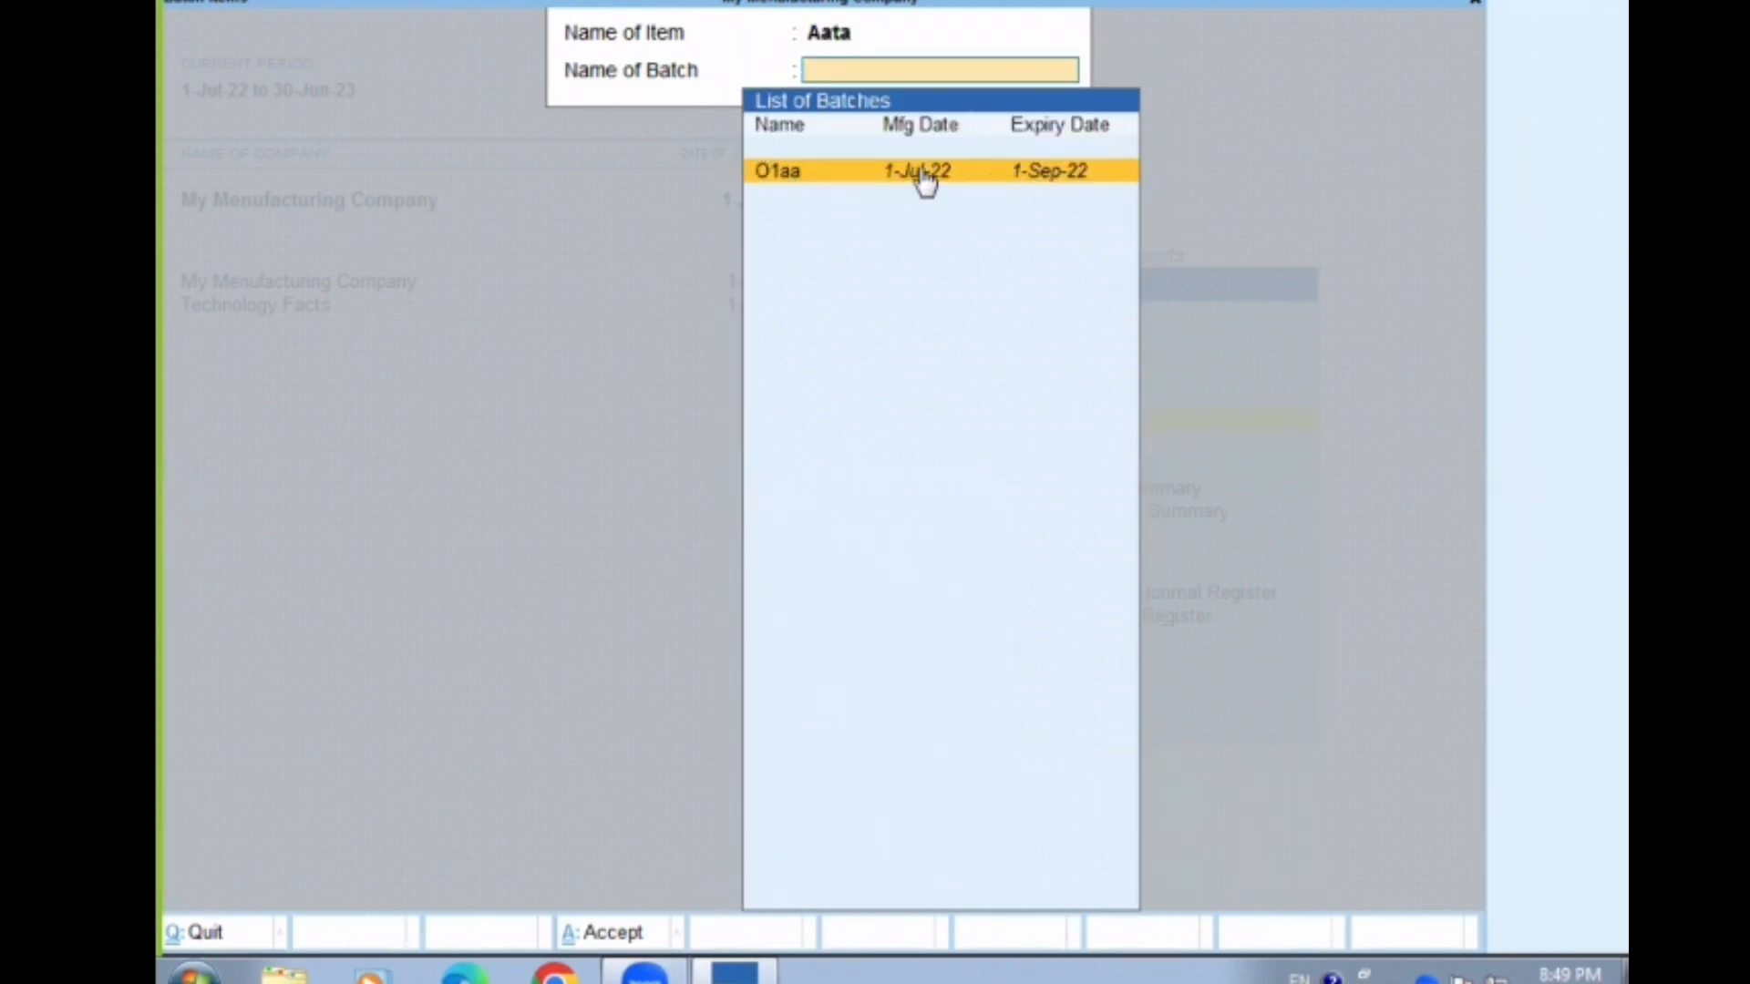
{"action": "key", "text": "Return"}
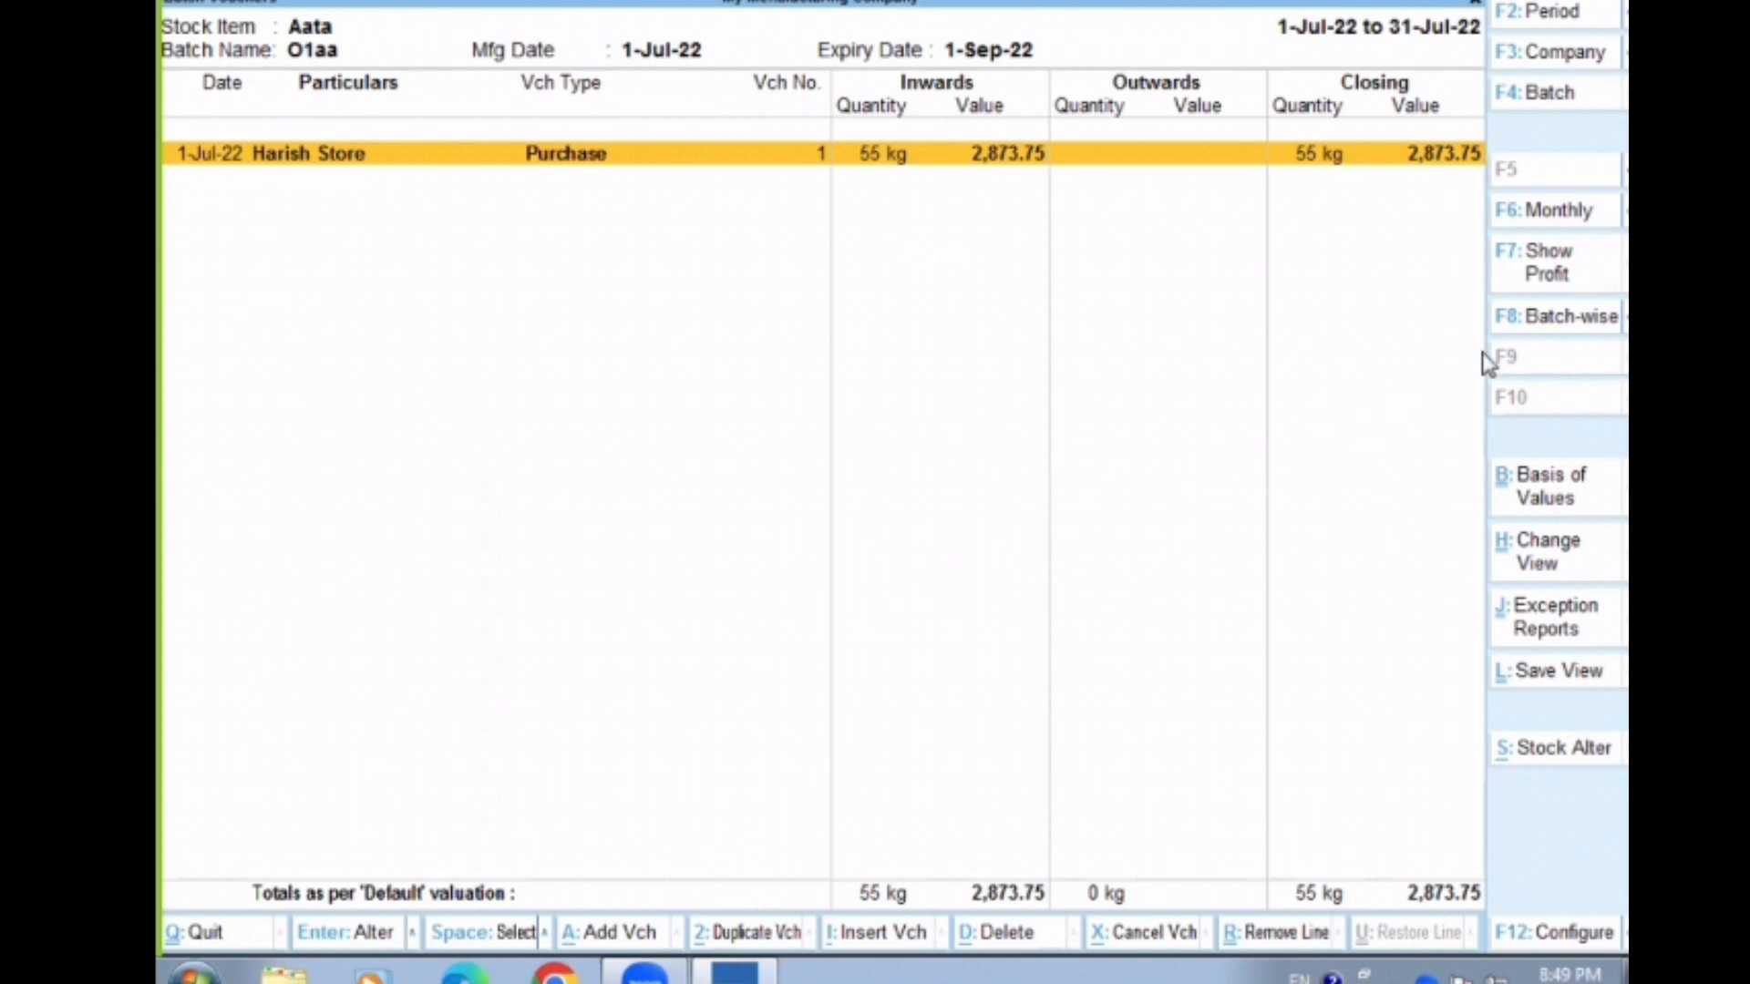
View the batch-wise summary for Aata, and return to Inventory Books
{"action": "left_click", "coordinate": [1529, 316]}
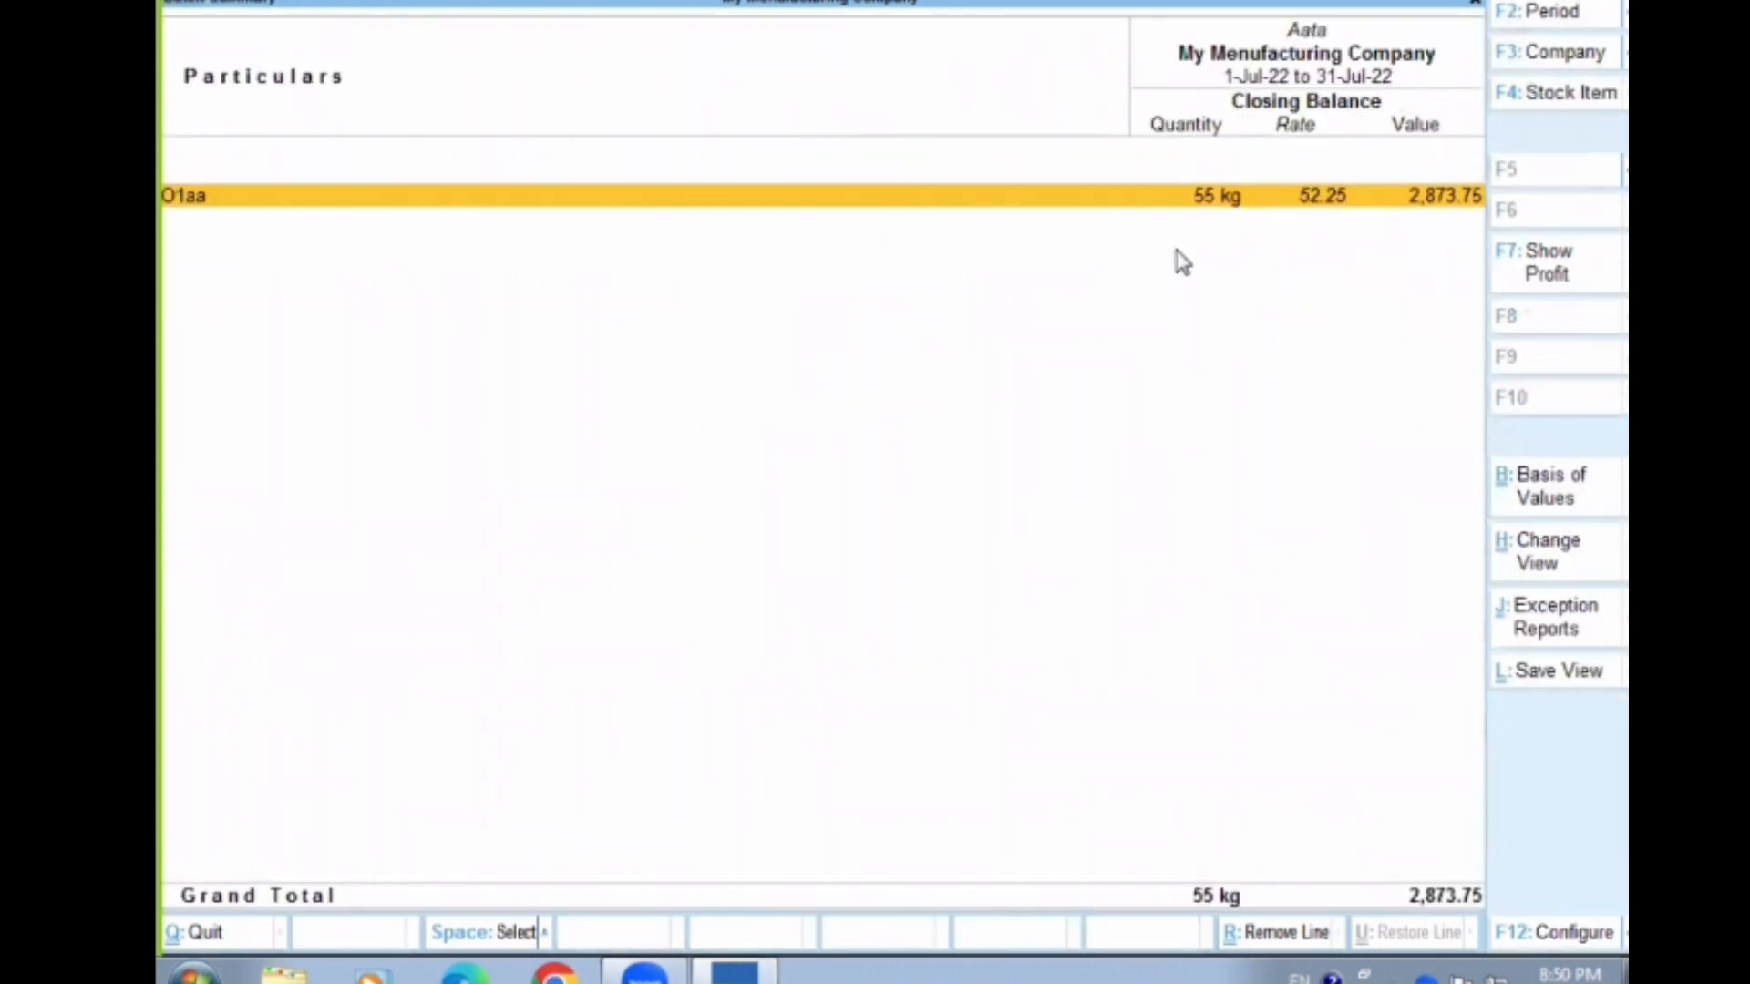
{"action": "key", "text": "Return"}
{"action": "key", "text": "Escape"}
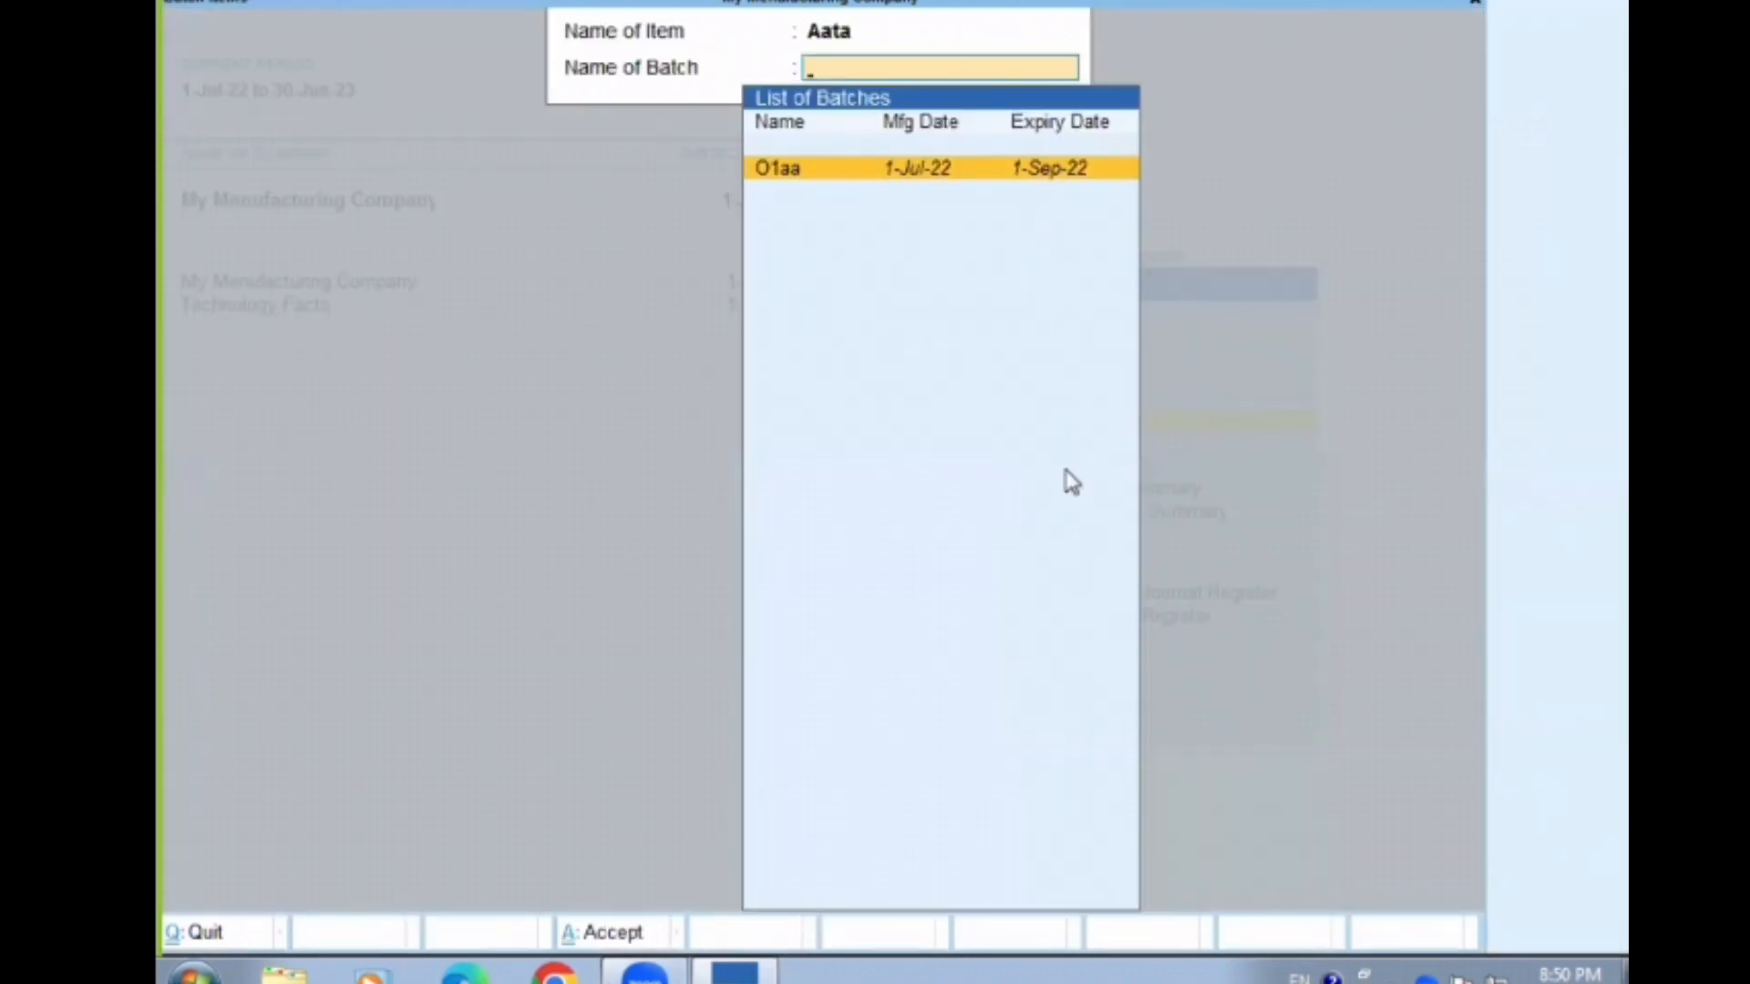
{"action": "key", "text": "Escape"}
View the Batch report for Painkiller's batch 079/08 Lot, and return to the Gateway of Tally
{"action": "left_click", "coordinate": [1048, 421]}
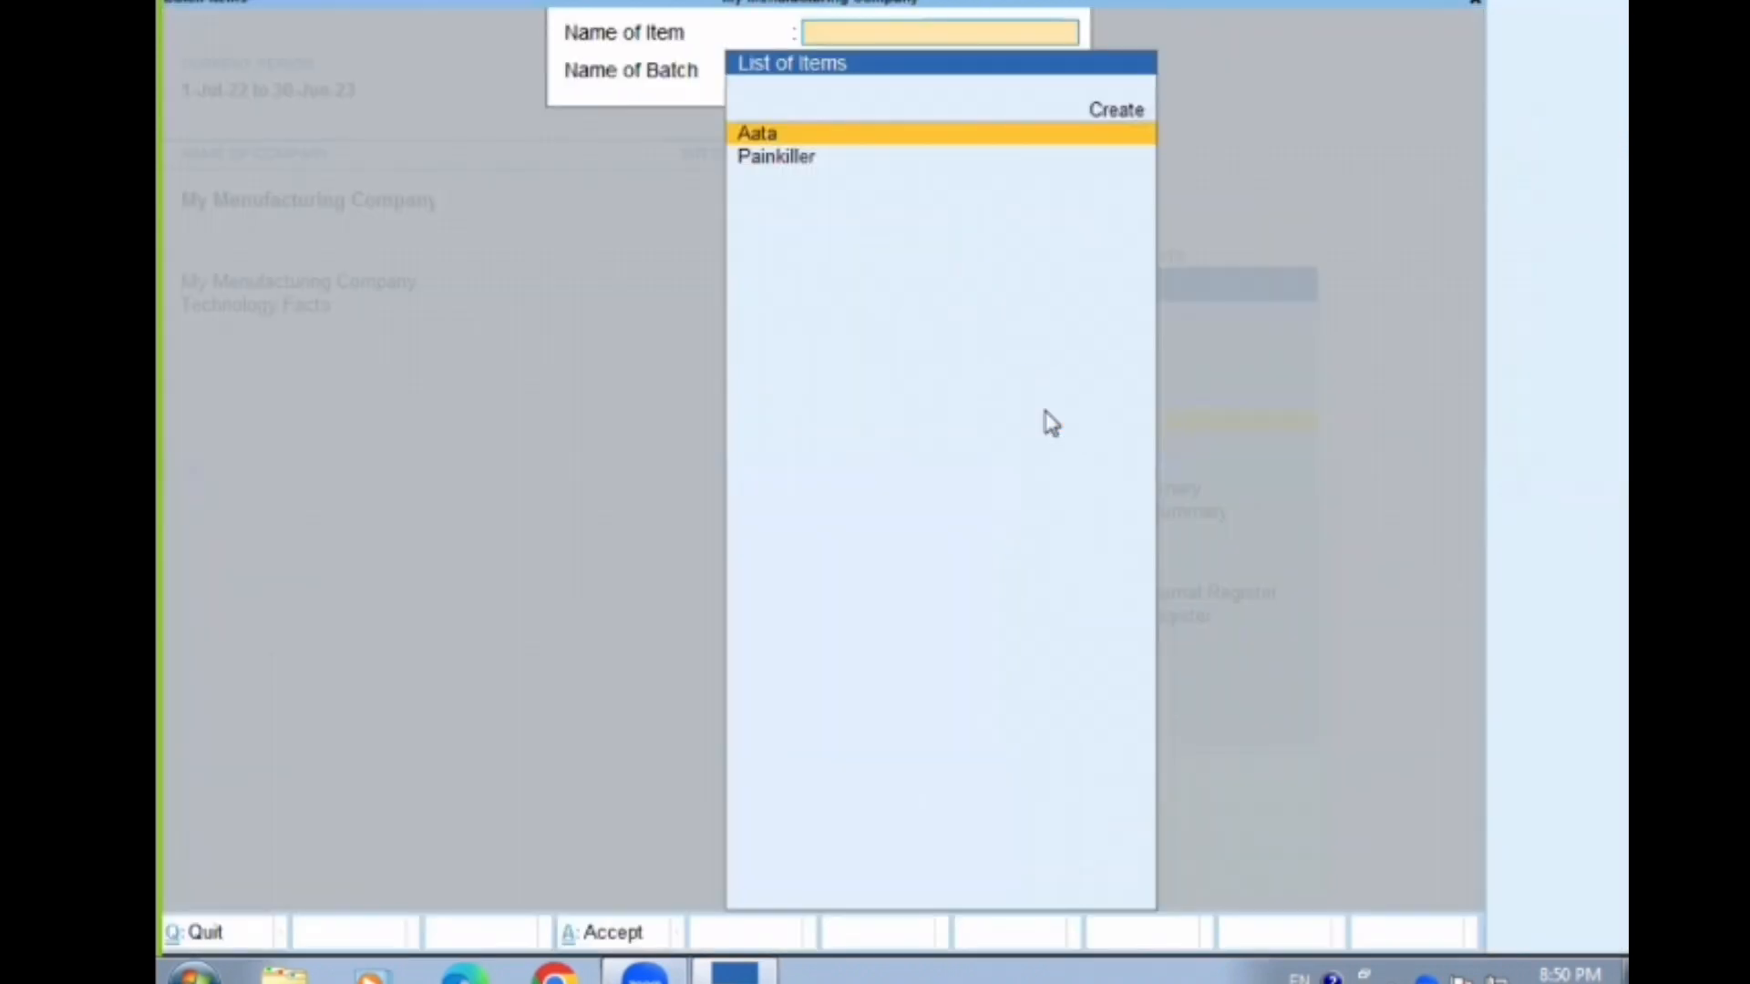
{"action": "key", "text": "Down"}
{"action": "key", "text": "Return"}
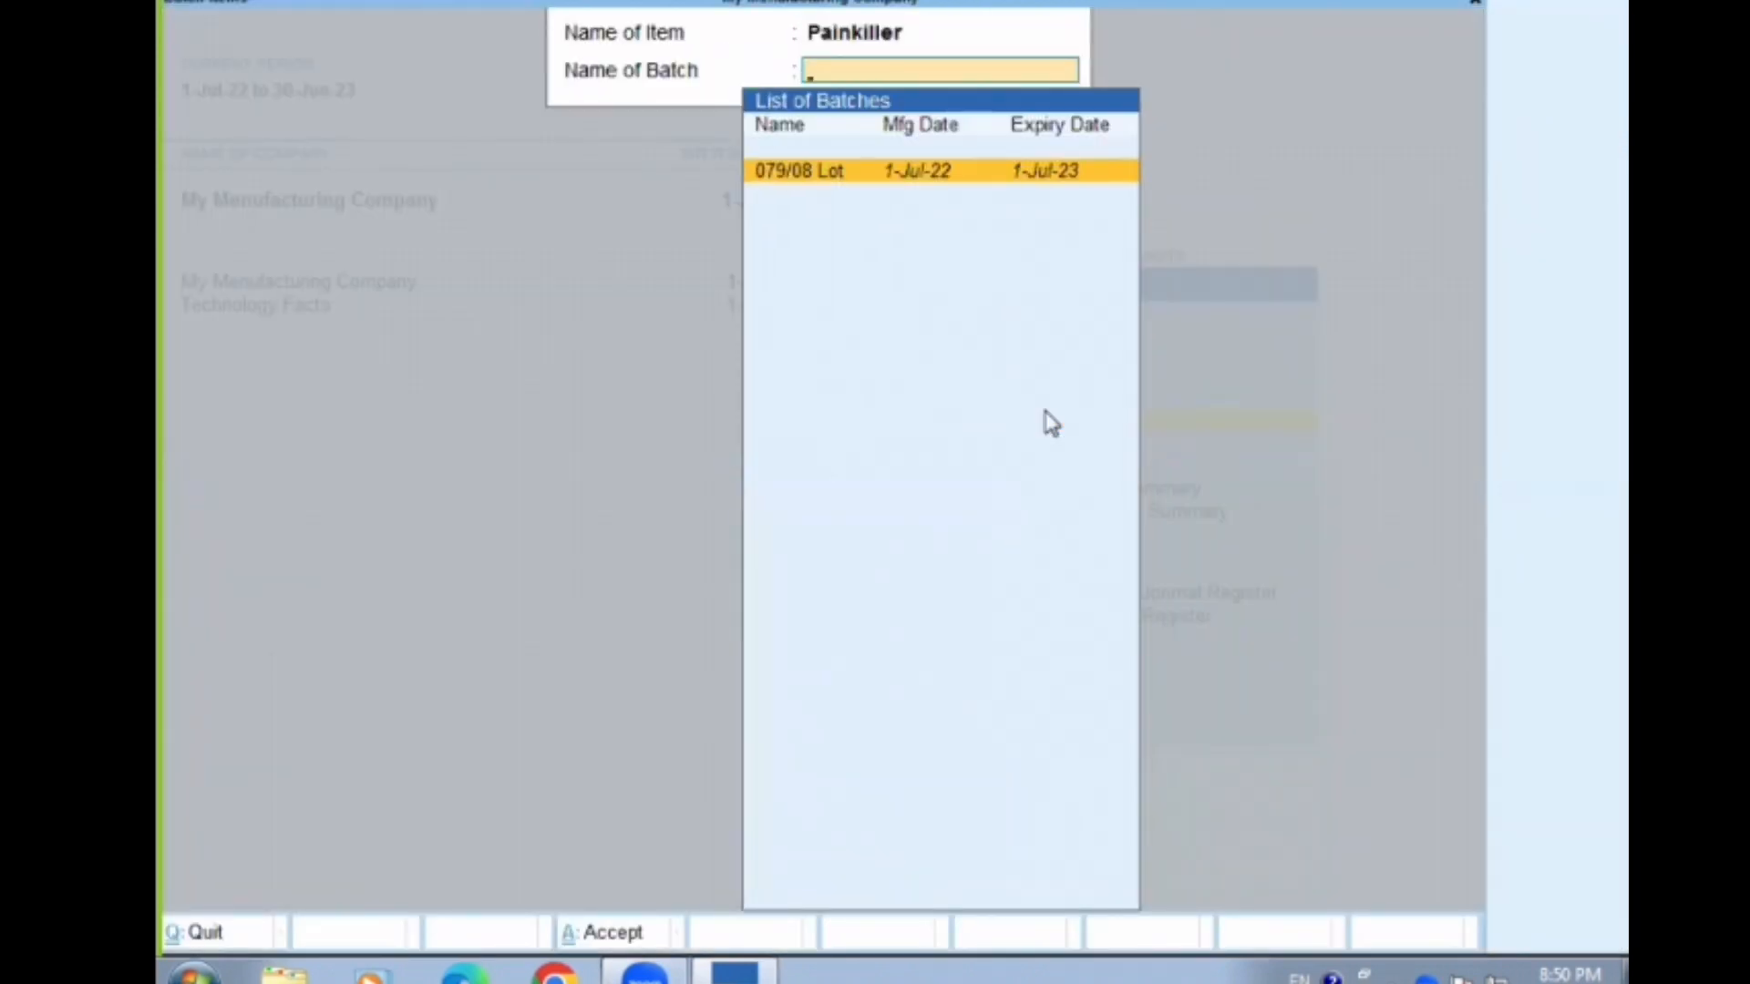
{"action": "key", "text": "Return"}
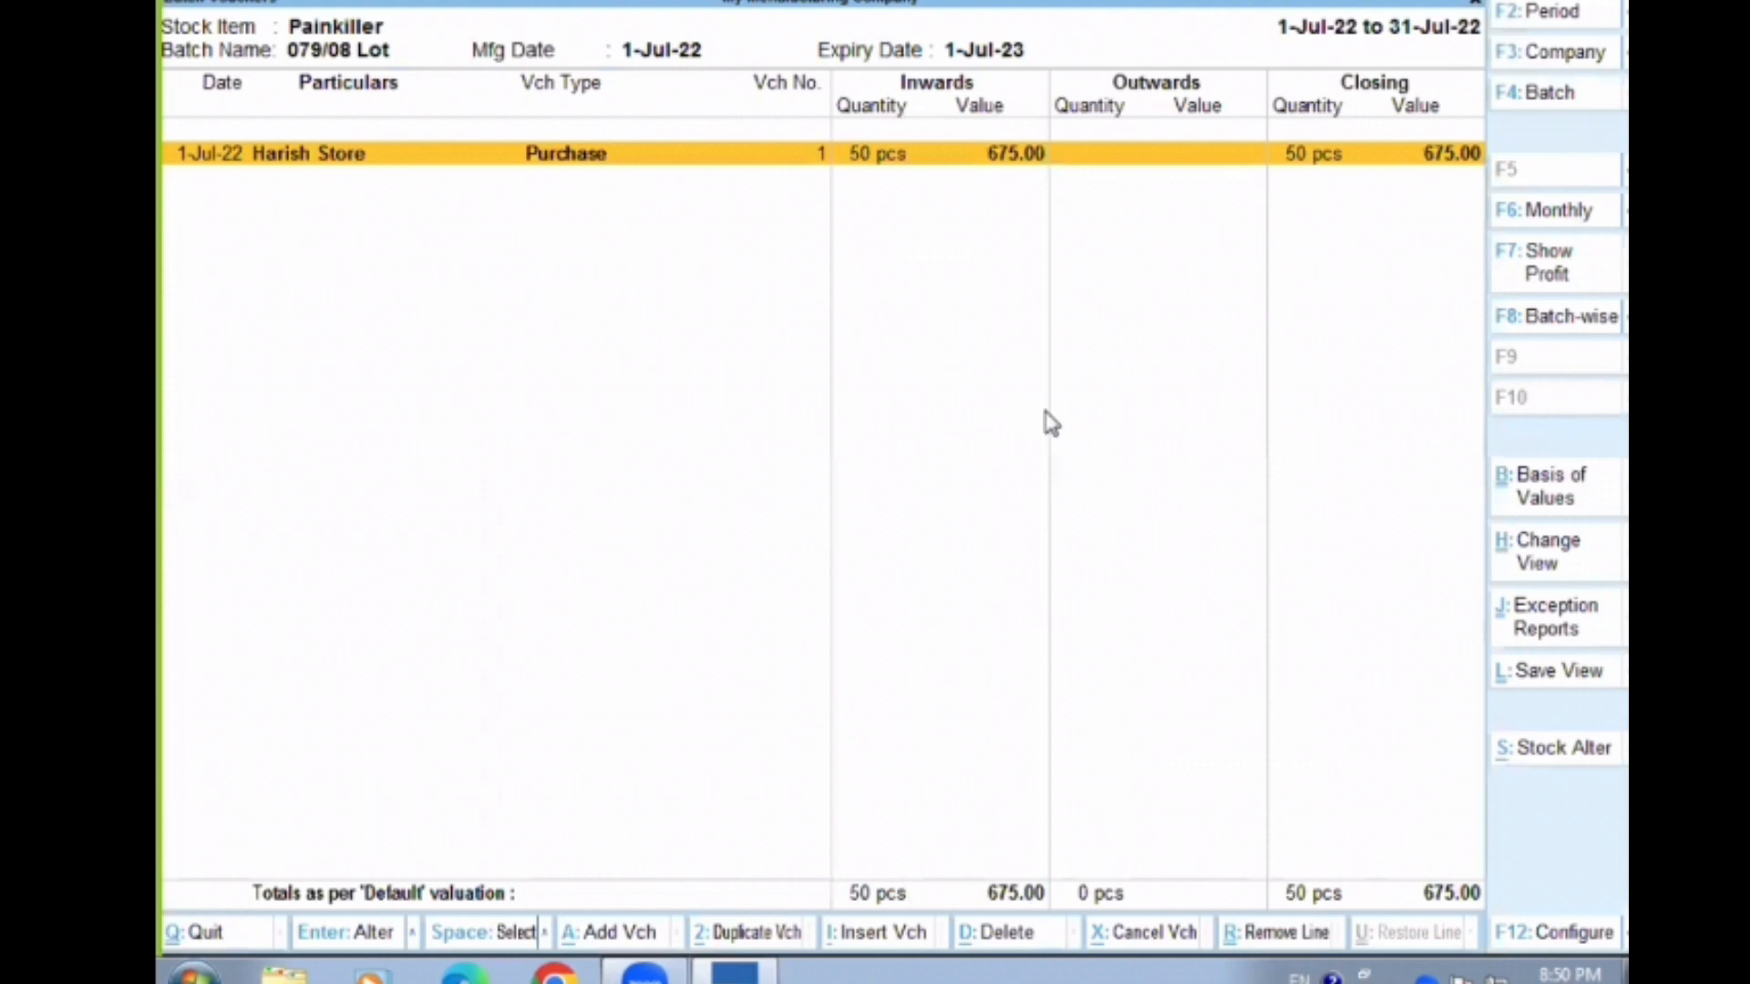
{"action": "key", "text": "Escape"}
{"action": "key", "text": "Escape"}
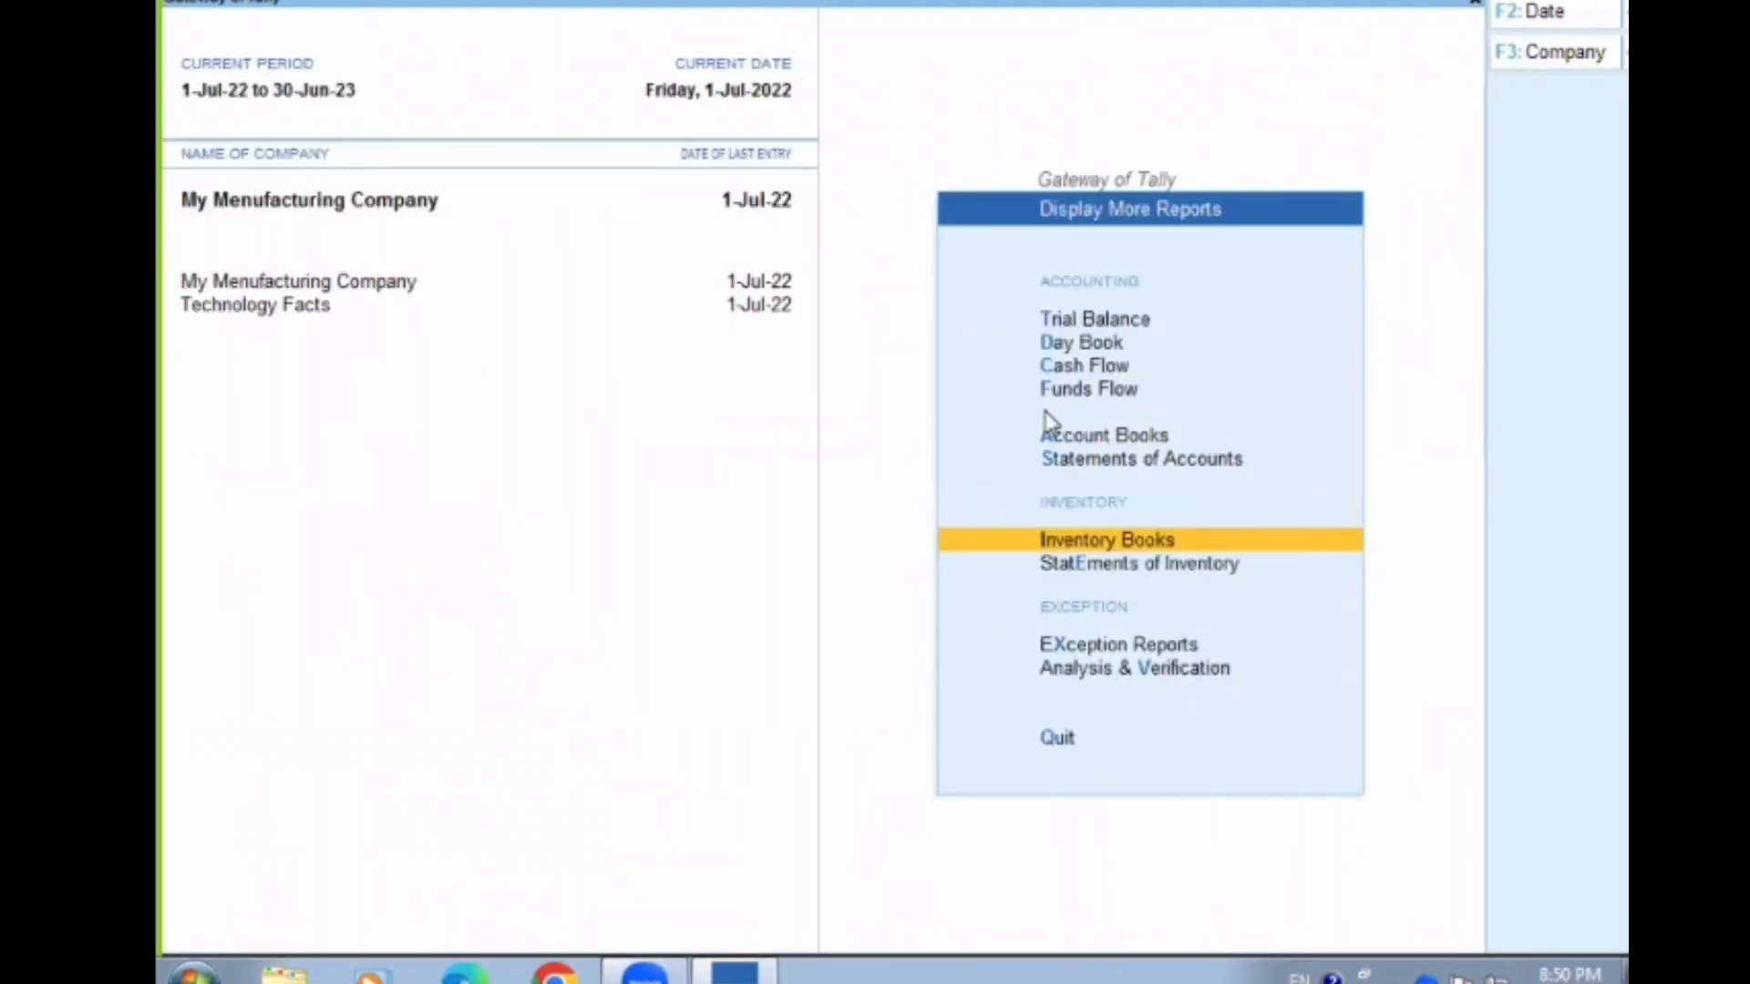
{"action": "key", "text": "Escape"}
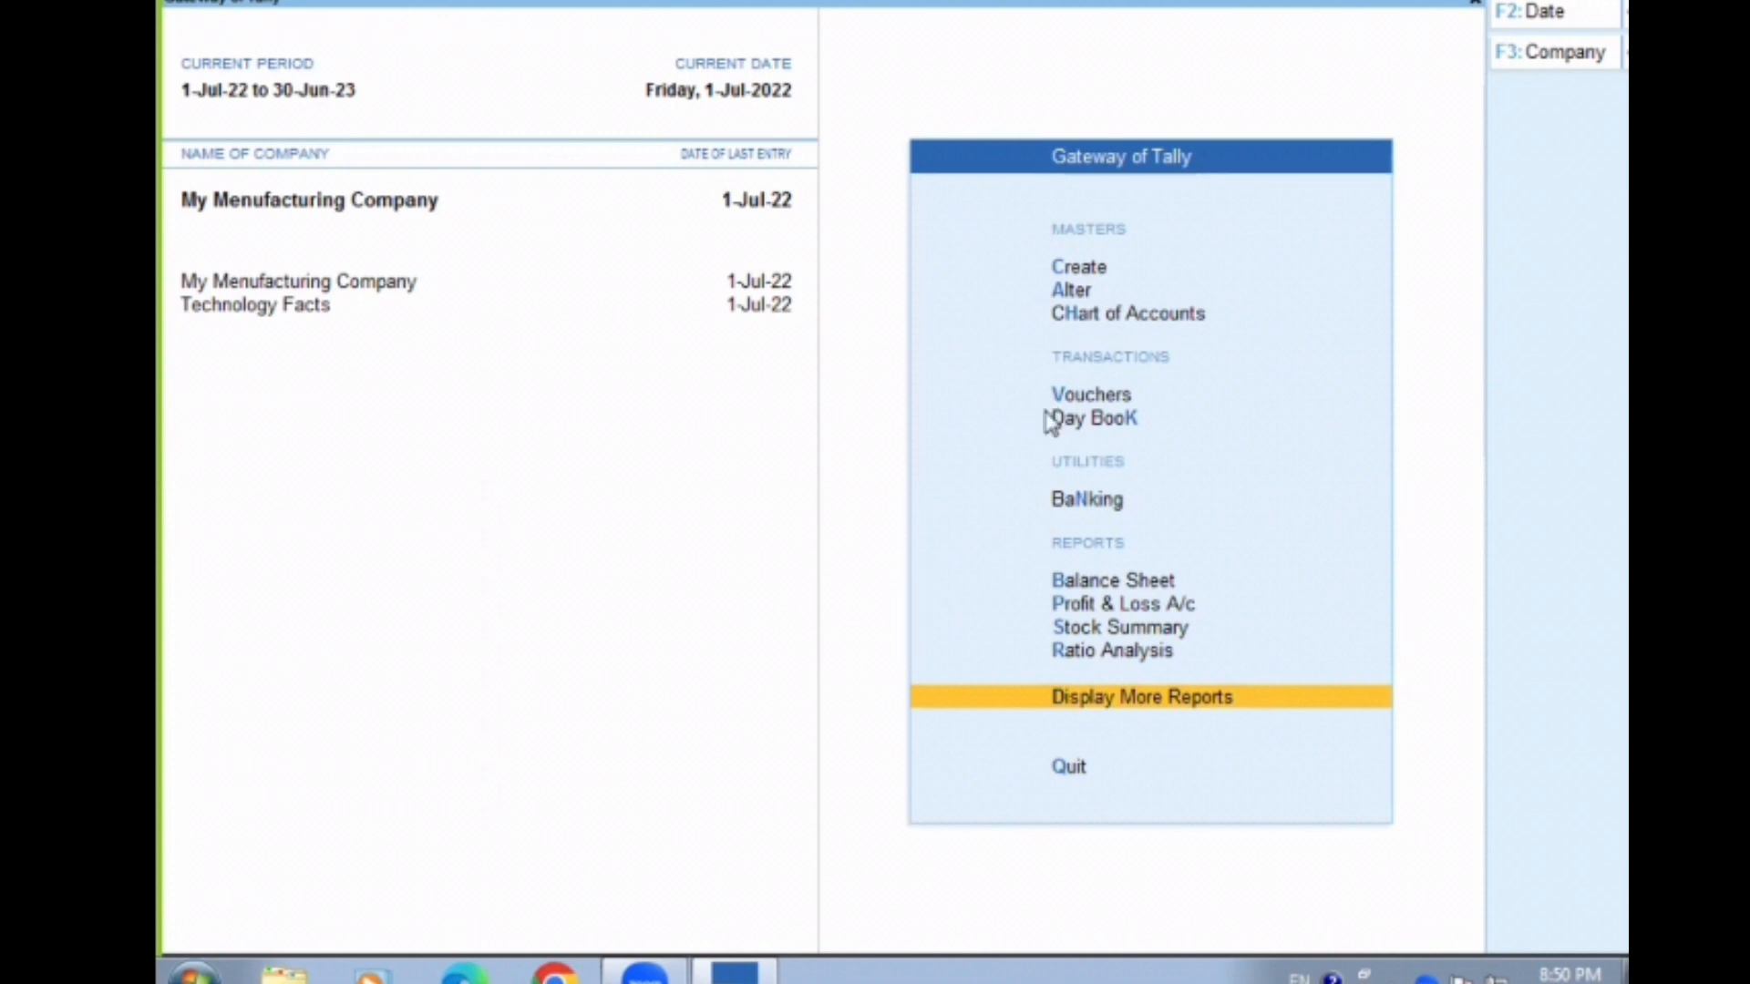
Start a sales voucher for party Abc Pvt.Ltd with the Sales ledger, leaving the dispatch details blank
{"action": "key", "text": "v"}
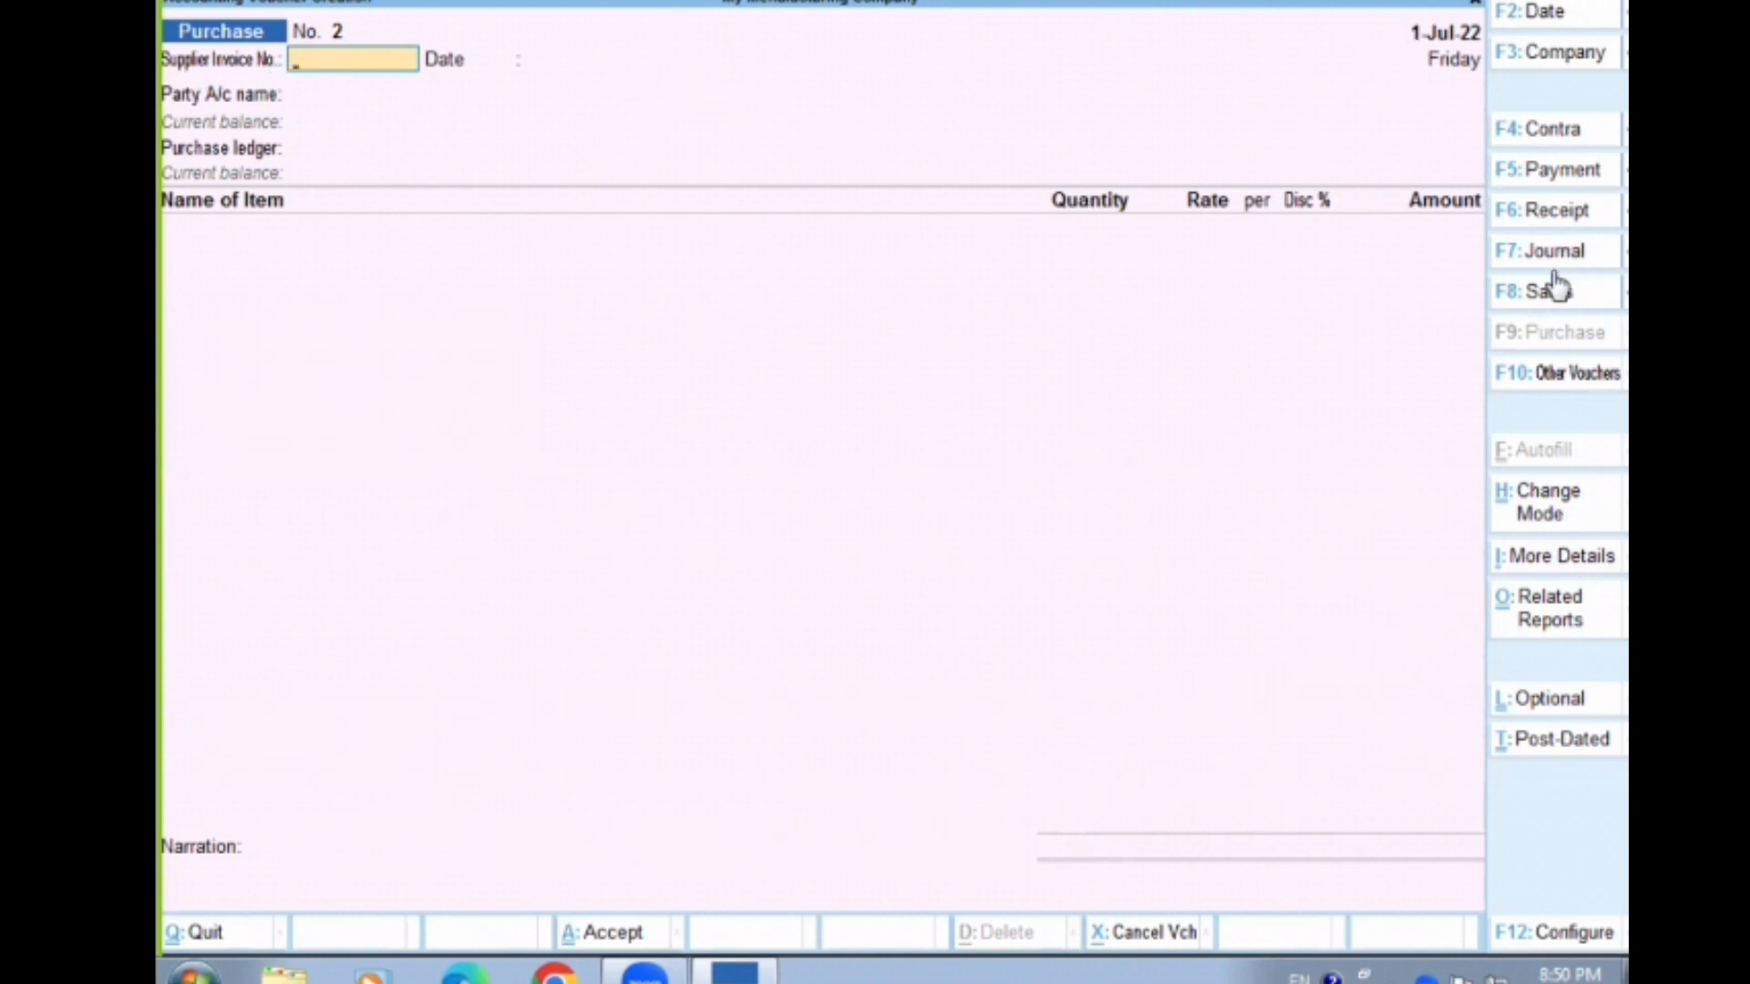
{"action": "key", "text": "F8"}
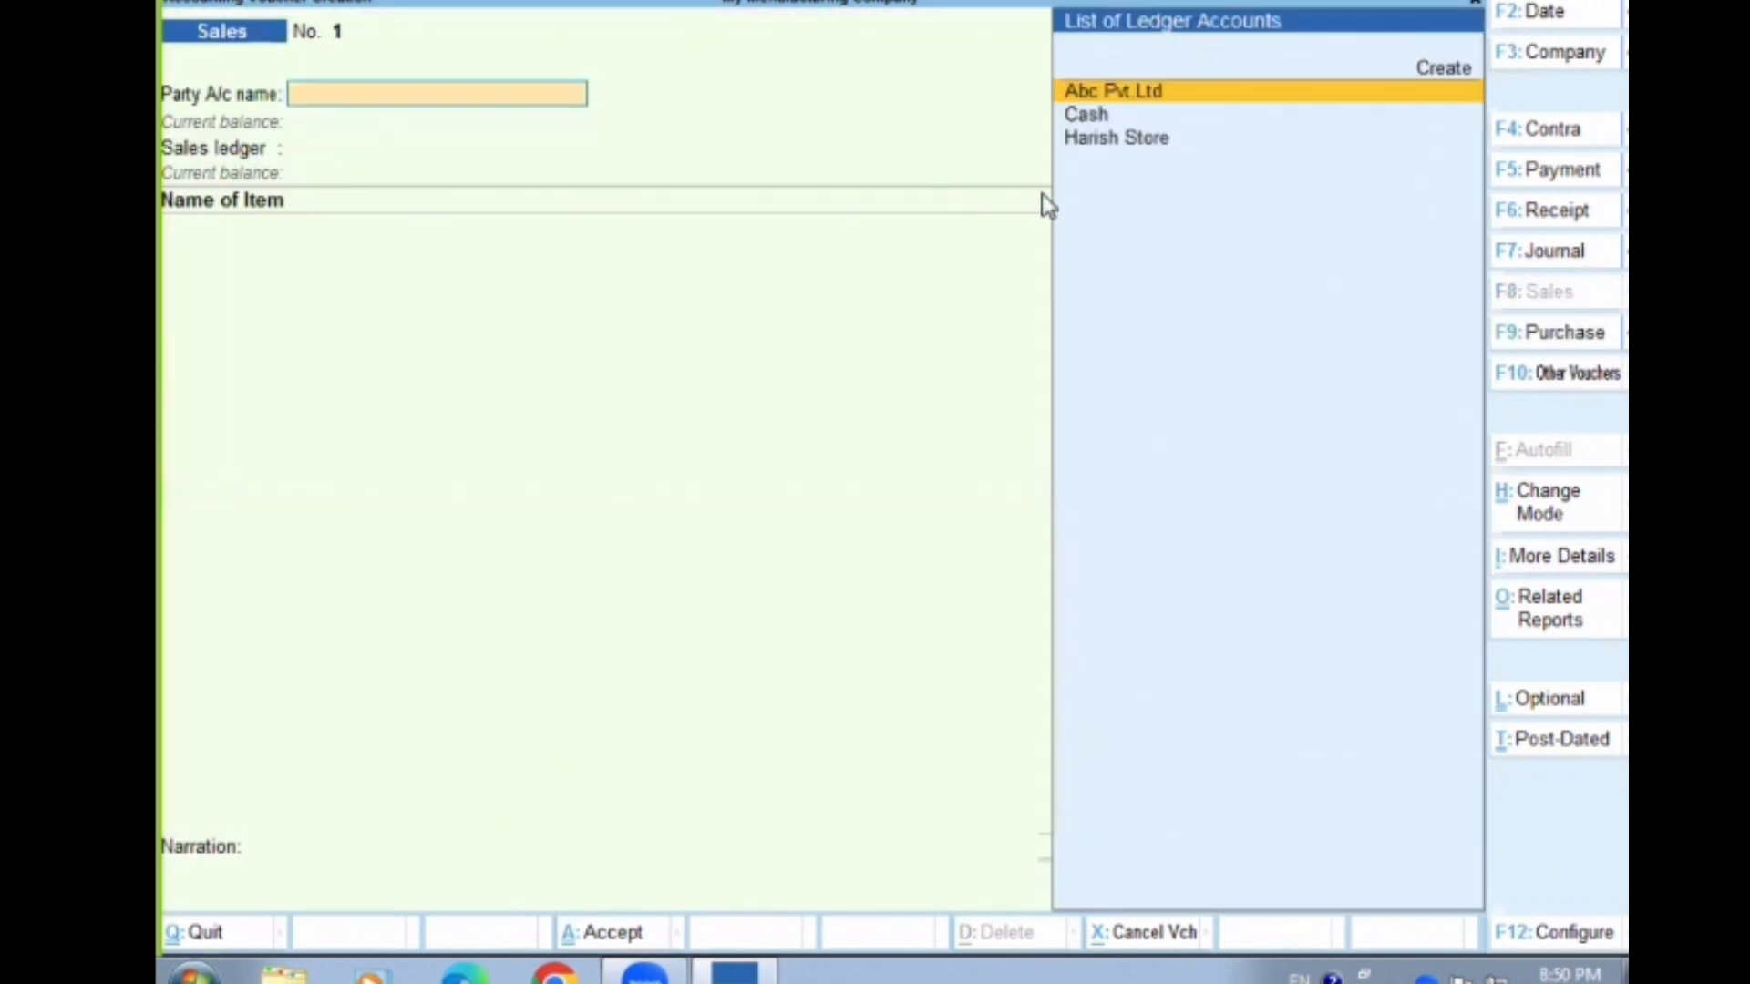
{"action": "key", "text": "Down"}
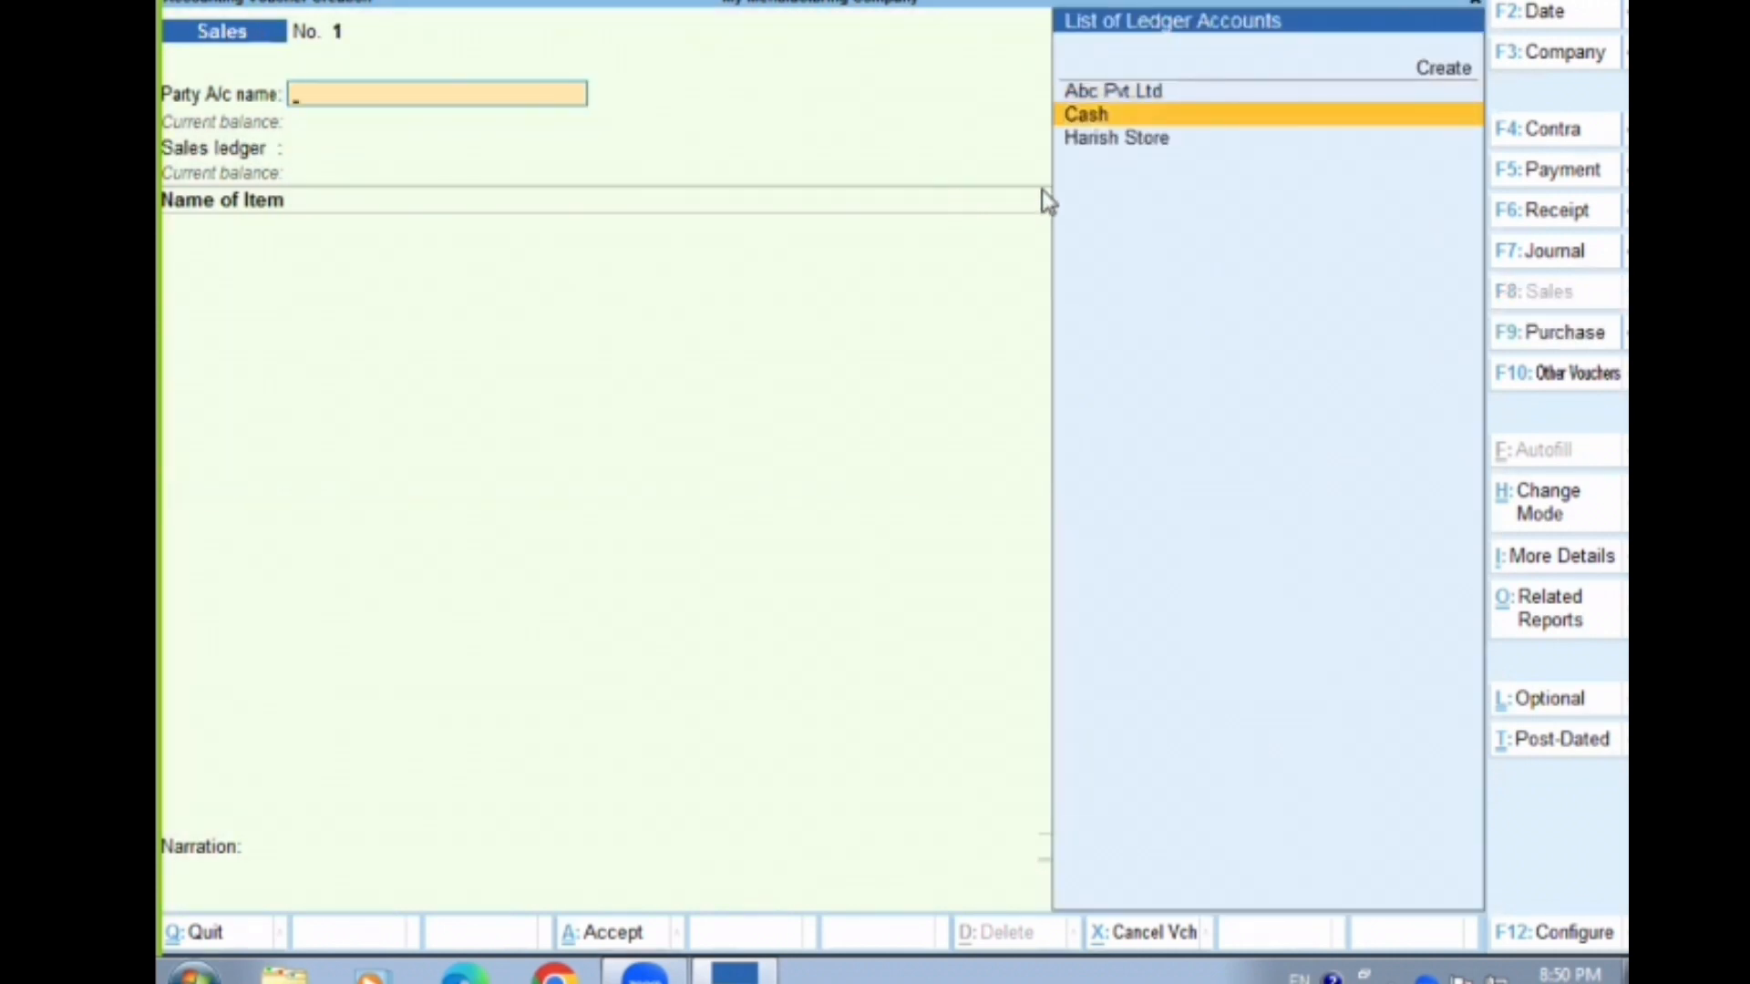
{"action": "key", "text": "Up"}
{"action": "key", "text": "Return"}
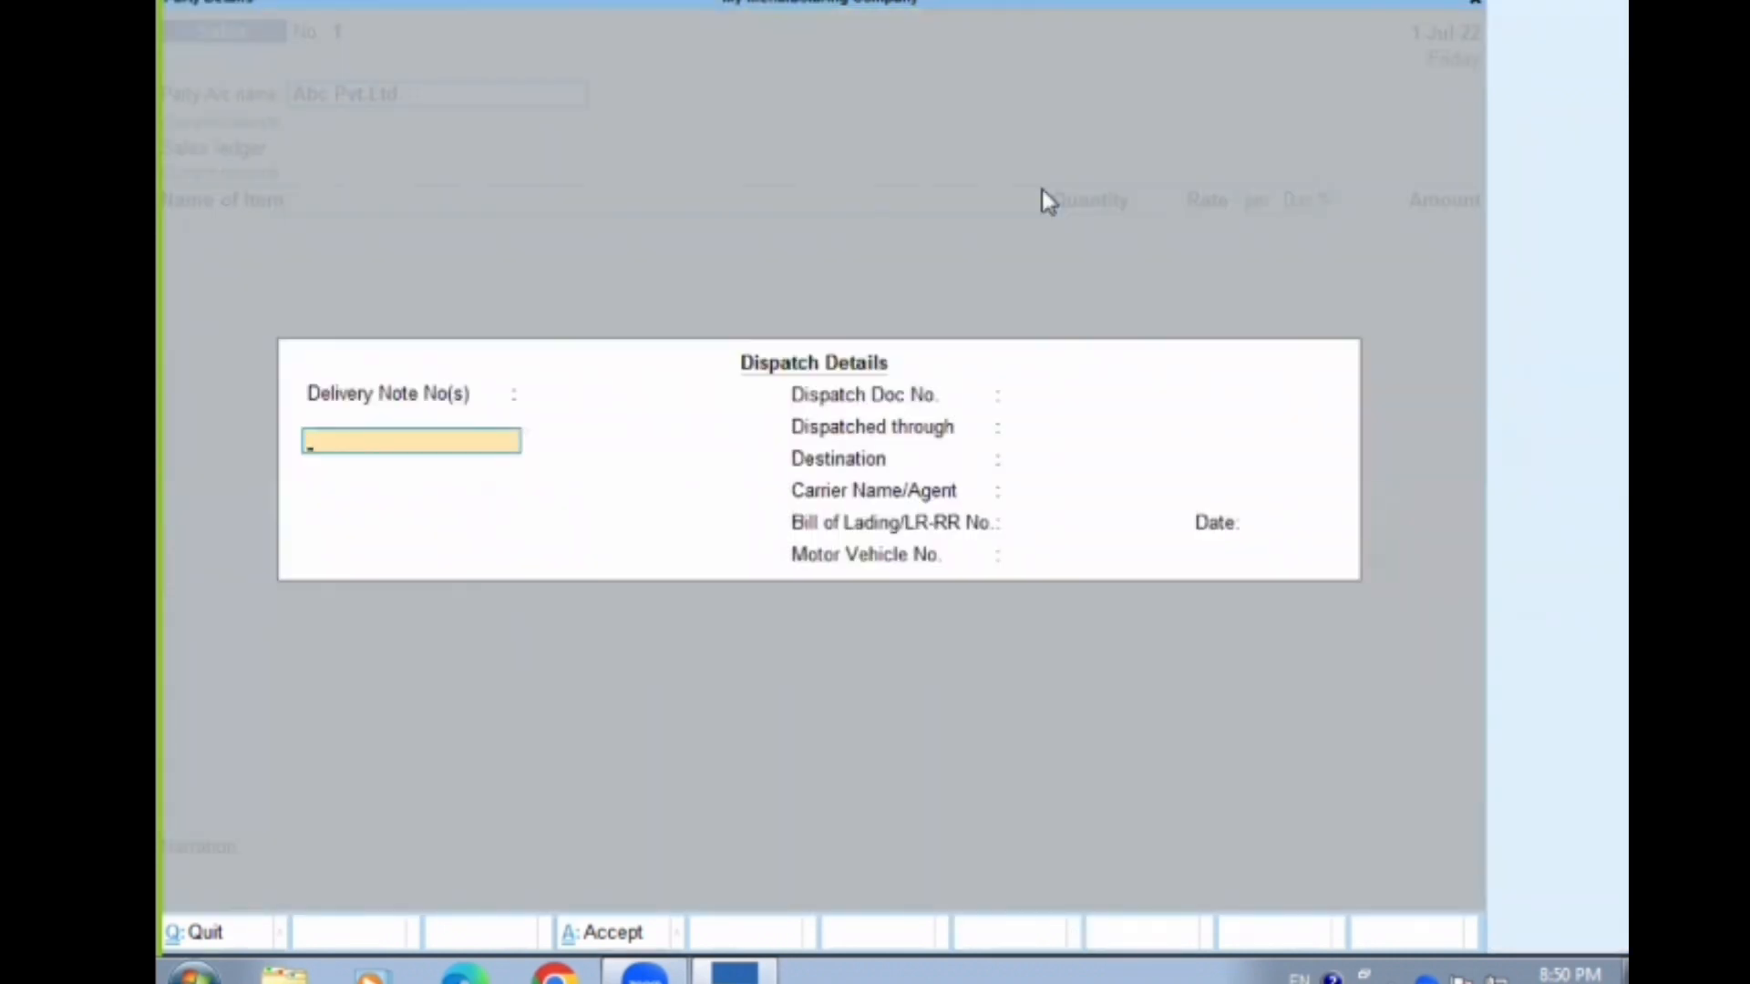
{"action": "key", "text": "ctrl+a"}
{"action": "key", "text": "ctrl+a"}
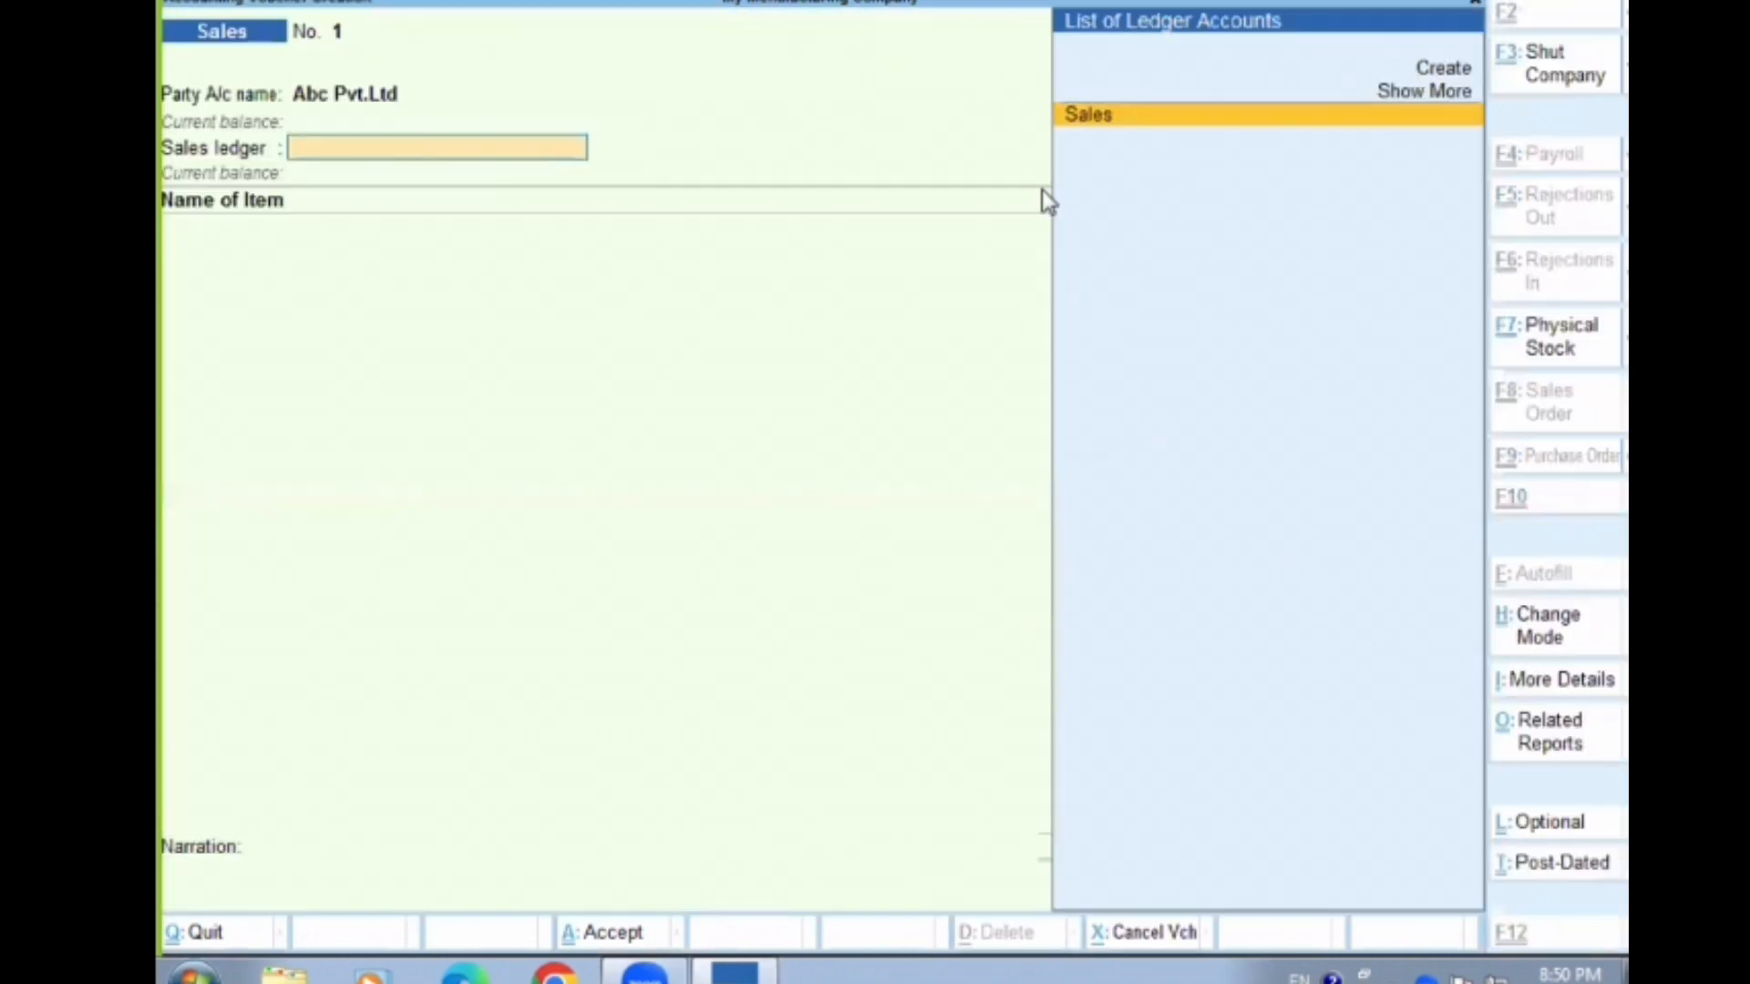
{"action": "key", "text": "Return"}
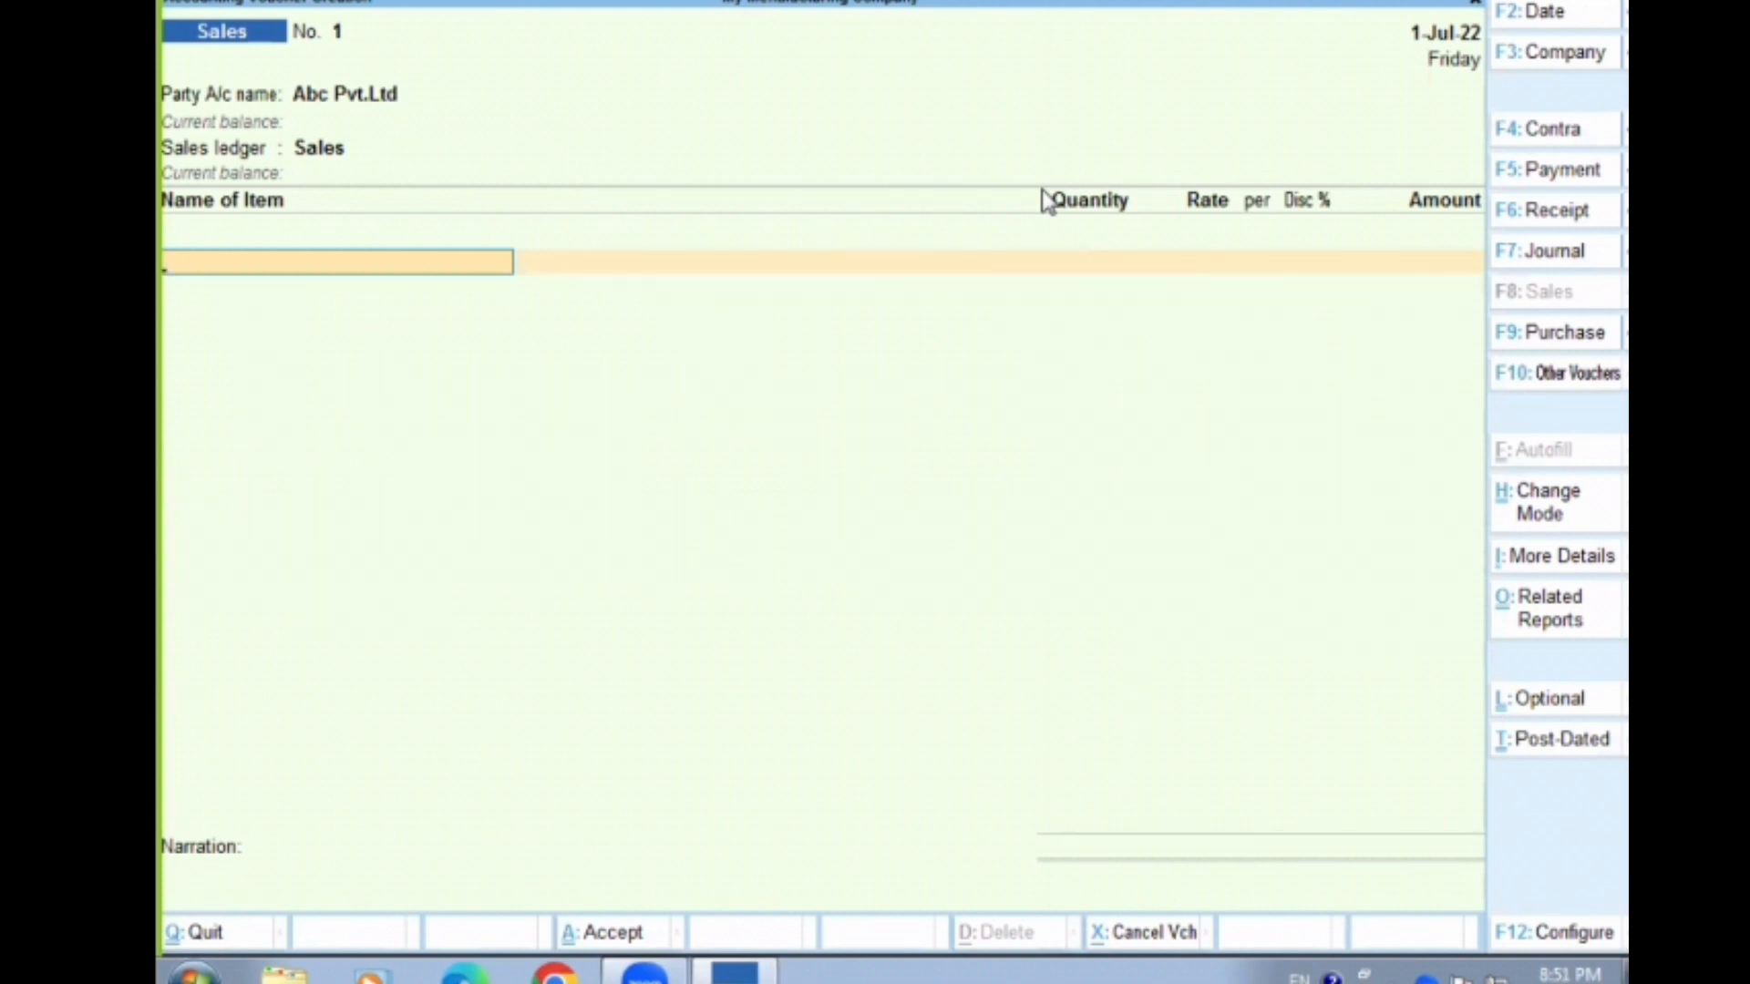
Add Painkiller to the sales voucher from batch 079/08 Lot with a quantity of 15 pcs
{"action": "type", "text": "Pai"}
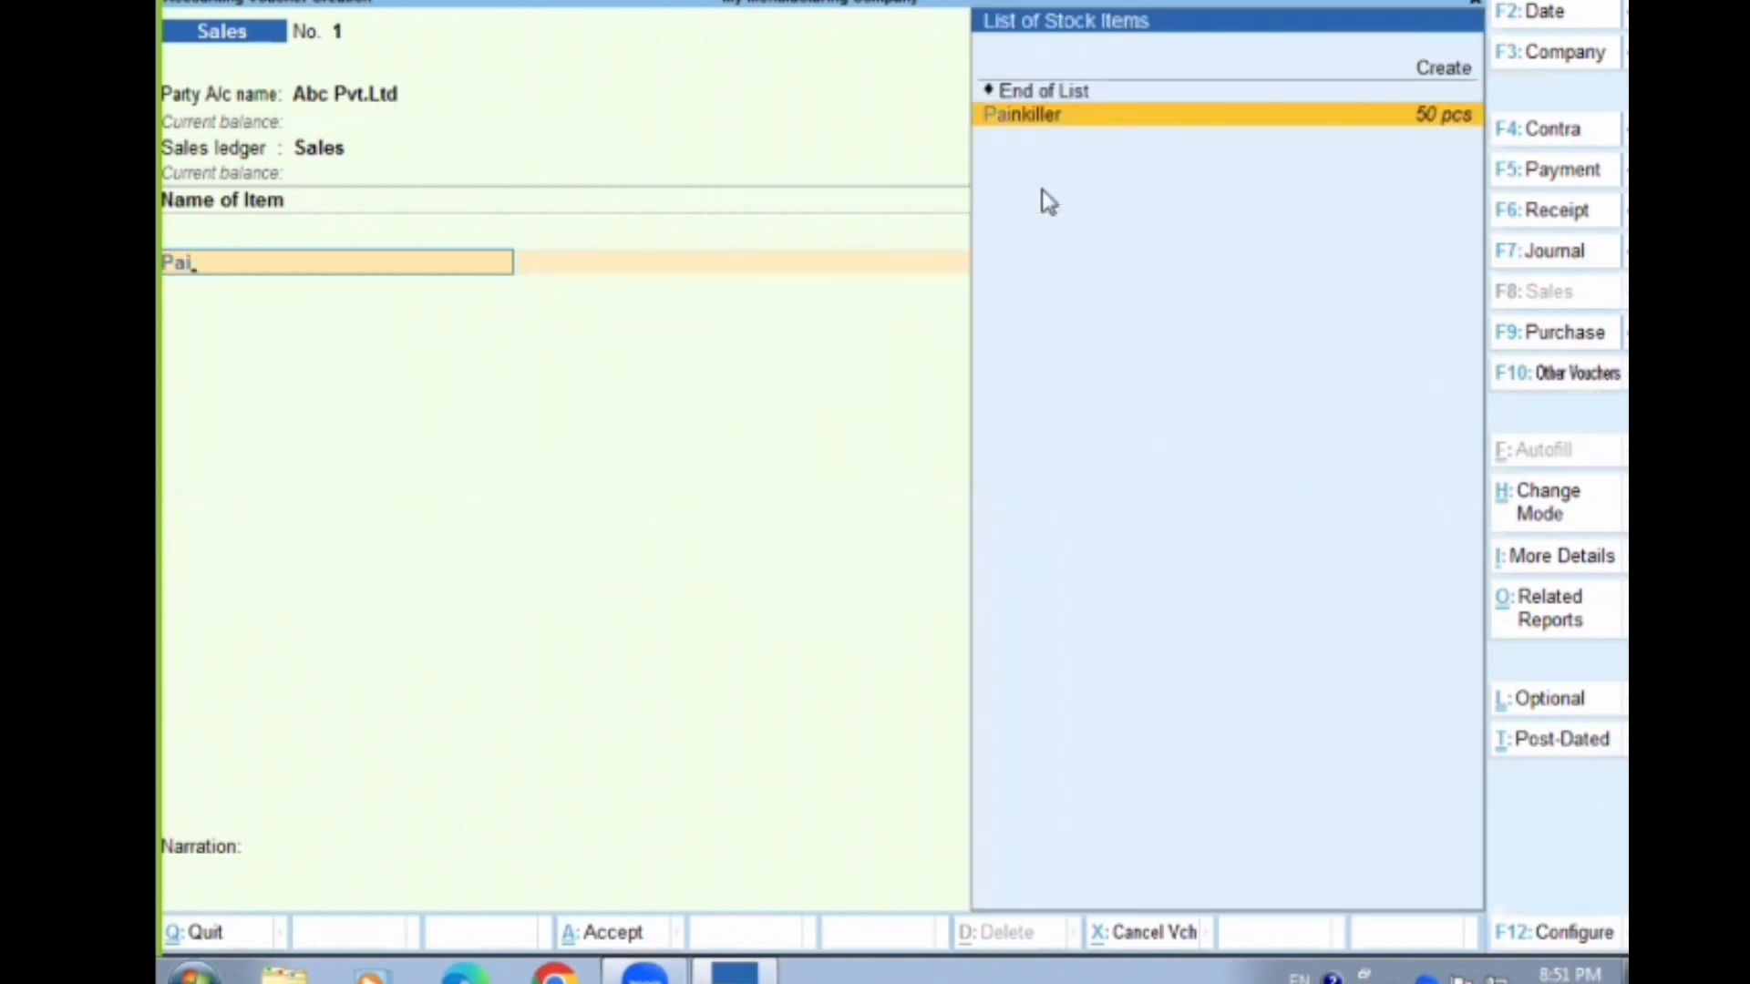
{"action": "key", "text": "Return"}
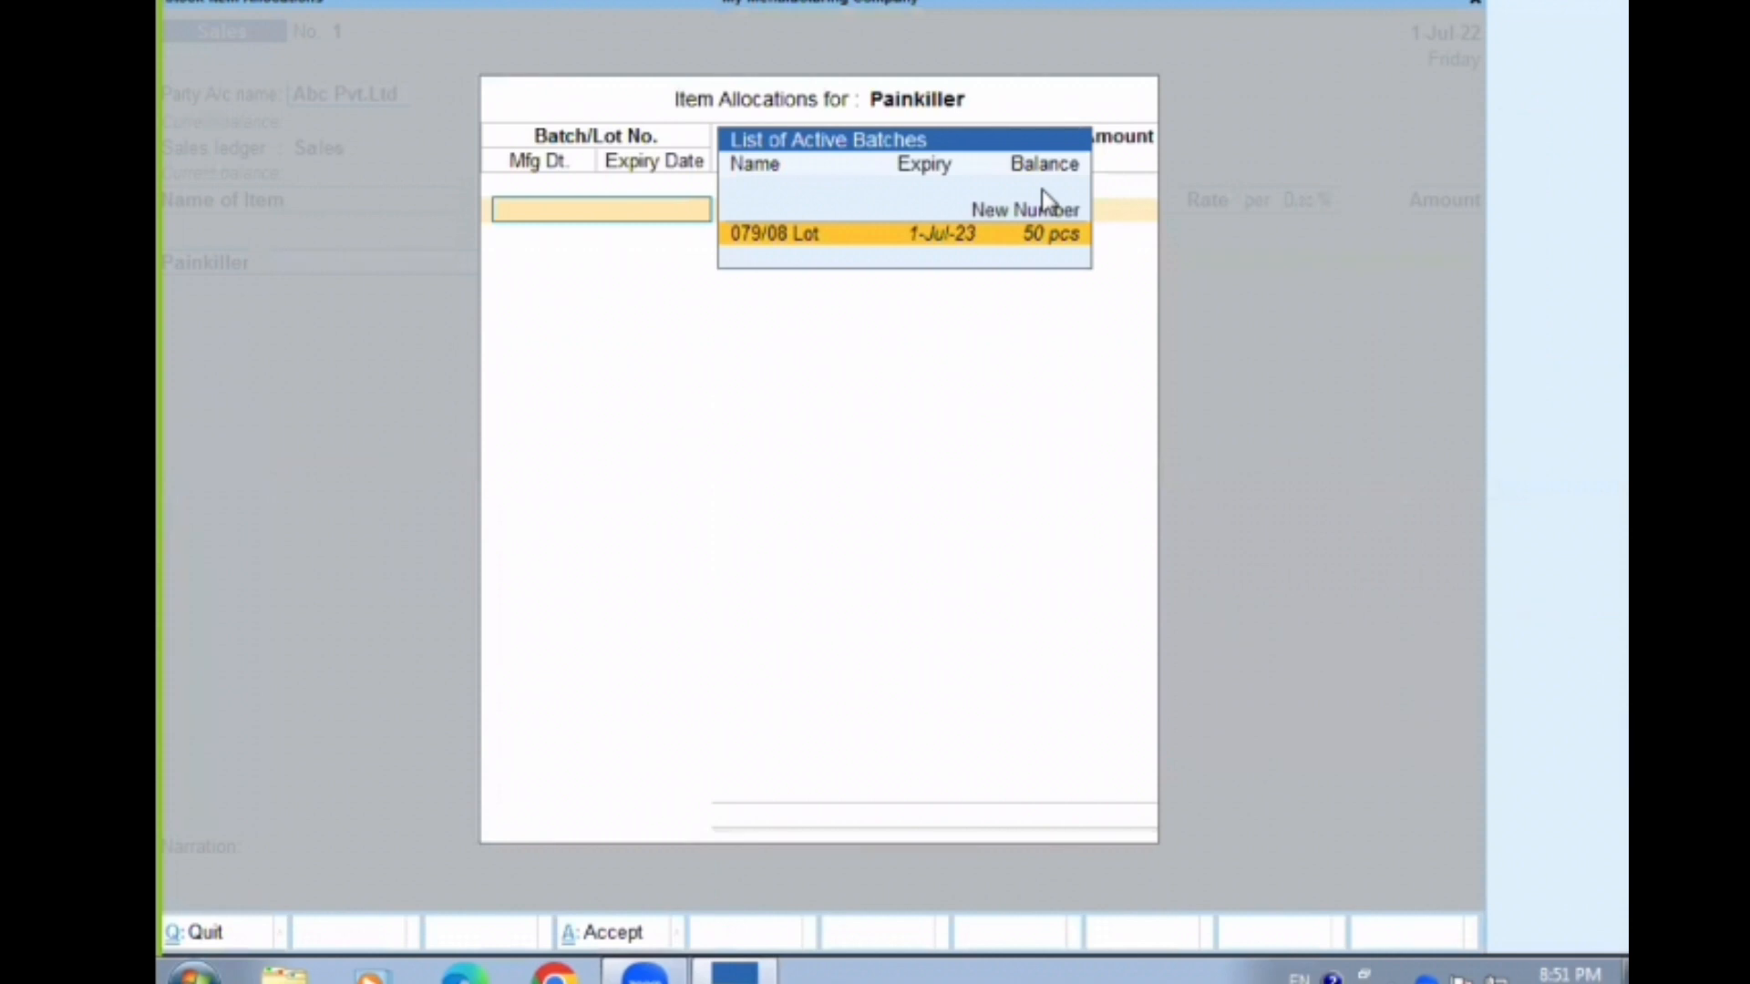
{"action": "key", "text": "Return"}
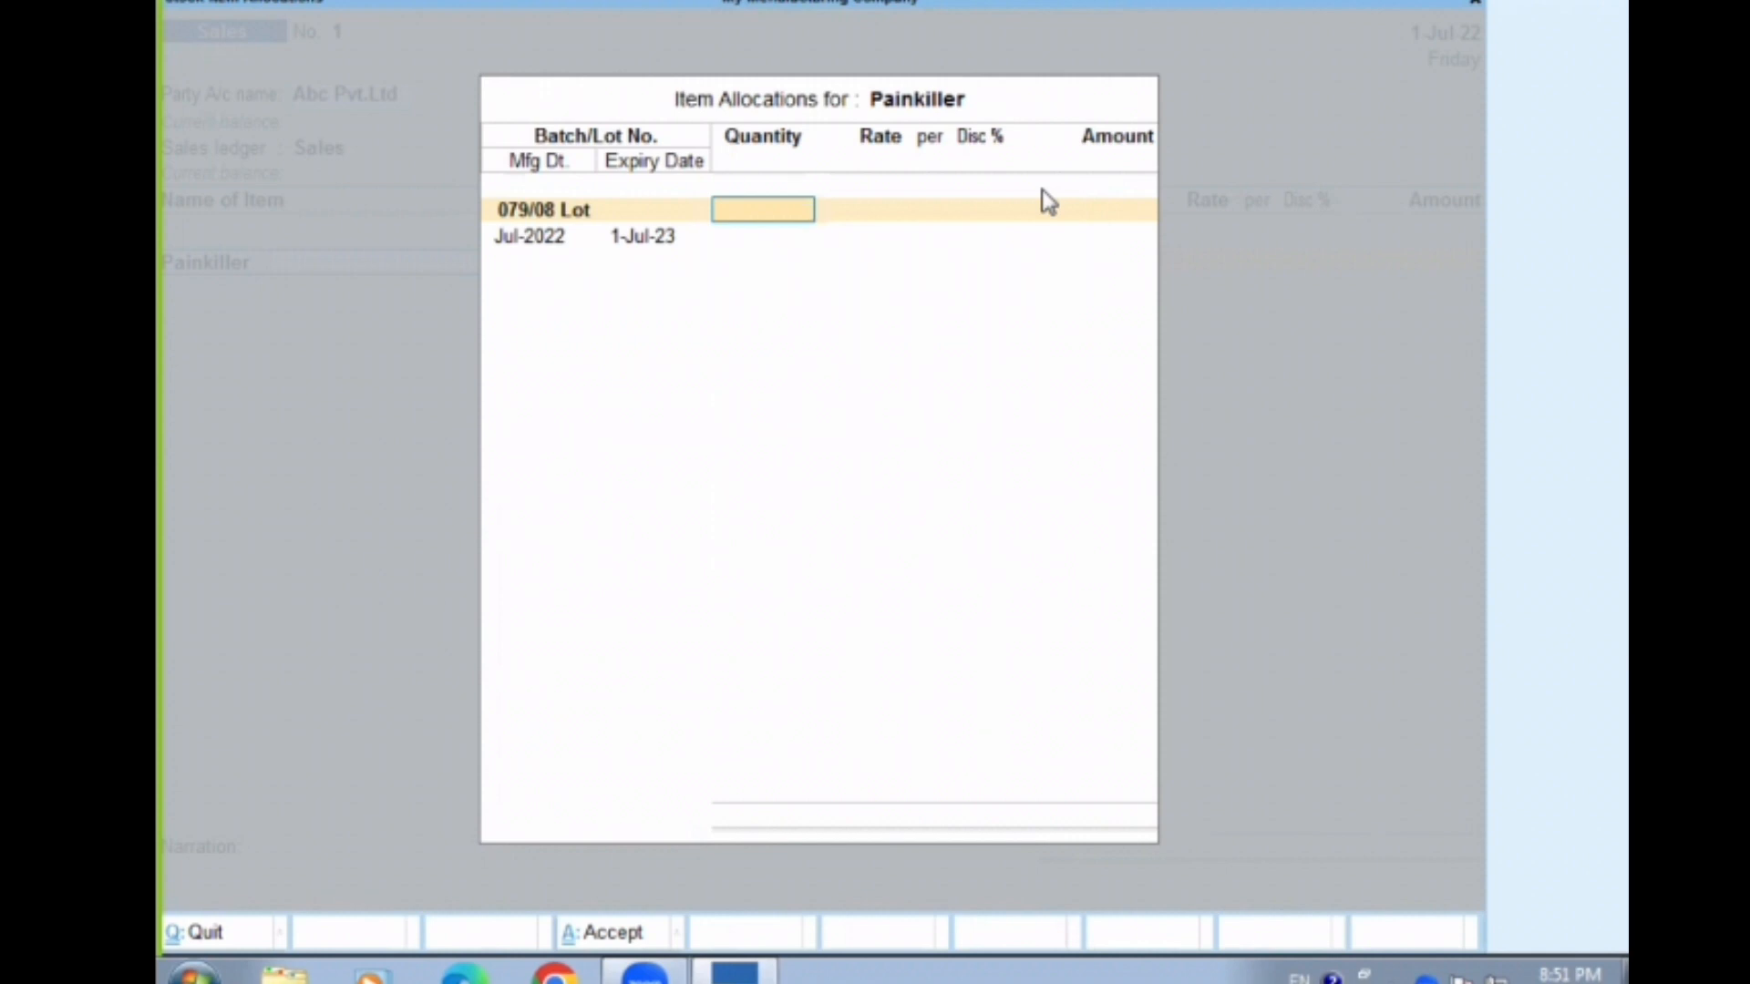
{"action": "type", "text": "15"}
{"action": "key", "text": "Return"}
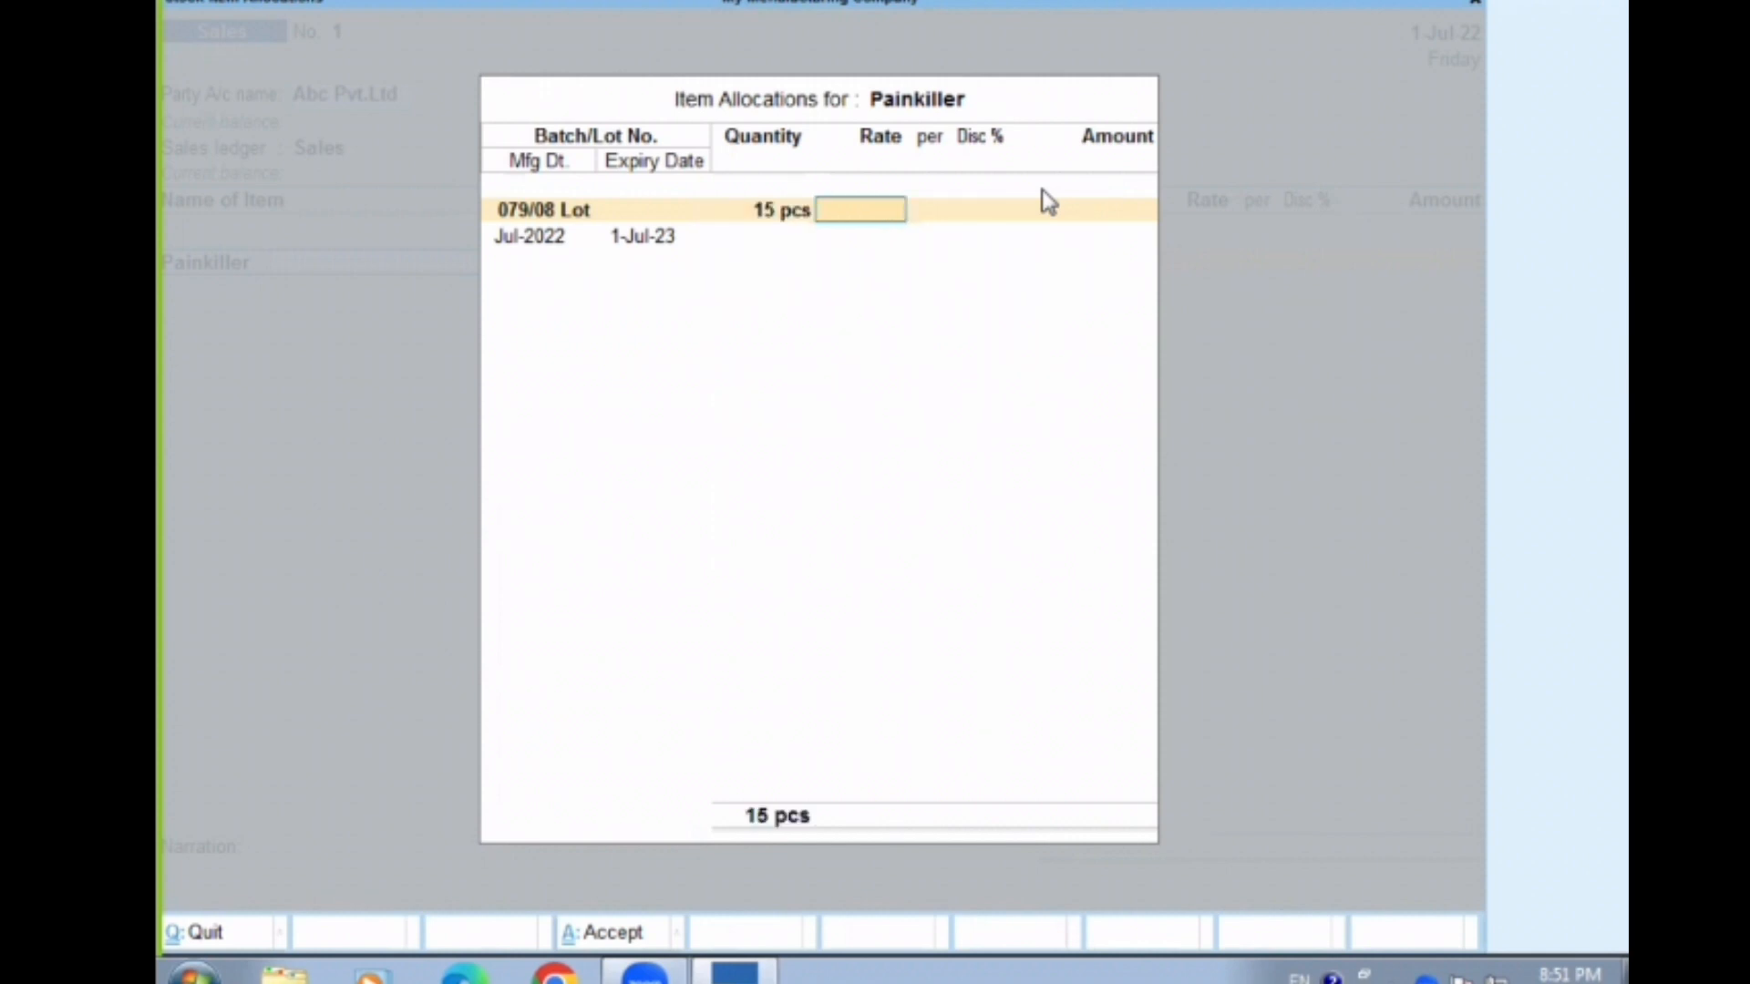
Set the Painkiller batch's rate to 25 per pcs without a discount, and end its batch list
{"action": "type", "text": "25"}
{"action": "key", "text": "Return"}
{"action": "key", "text": "Return"}
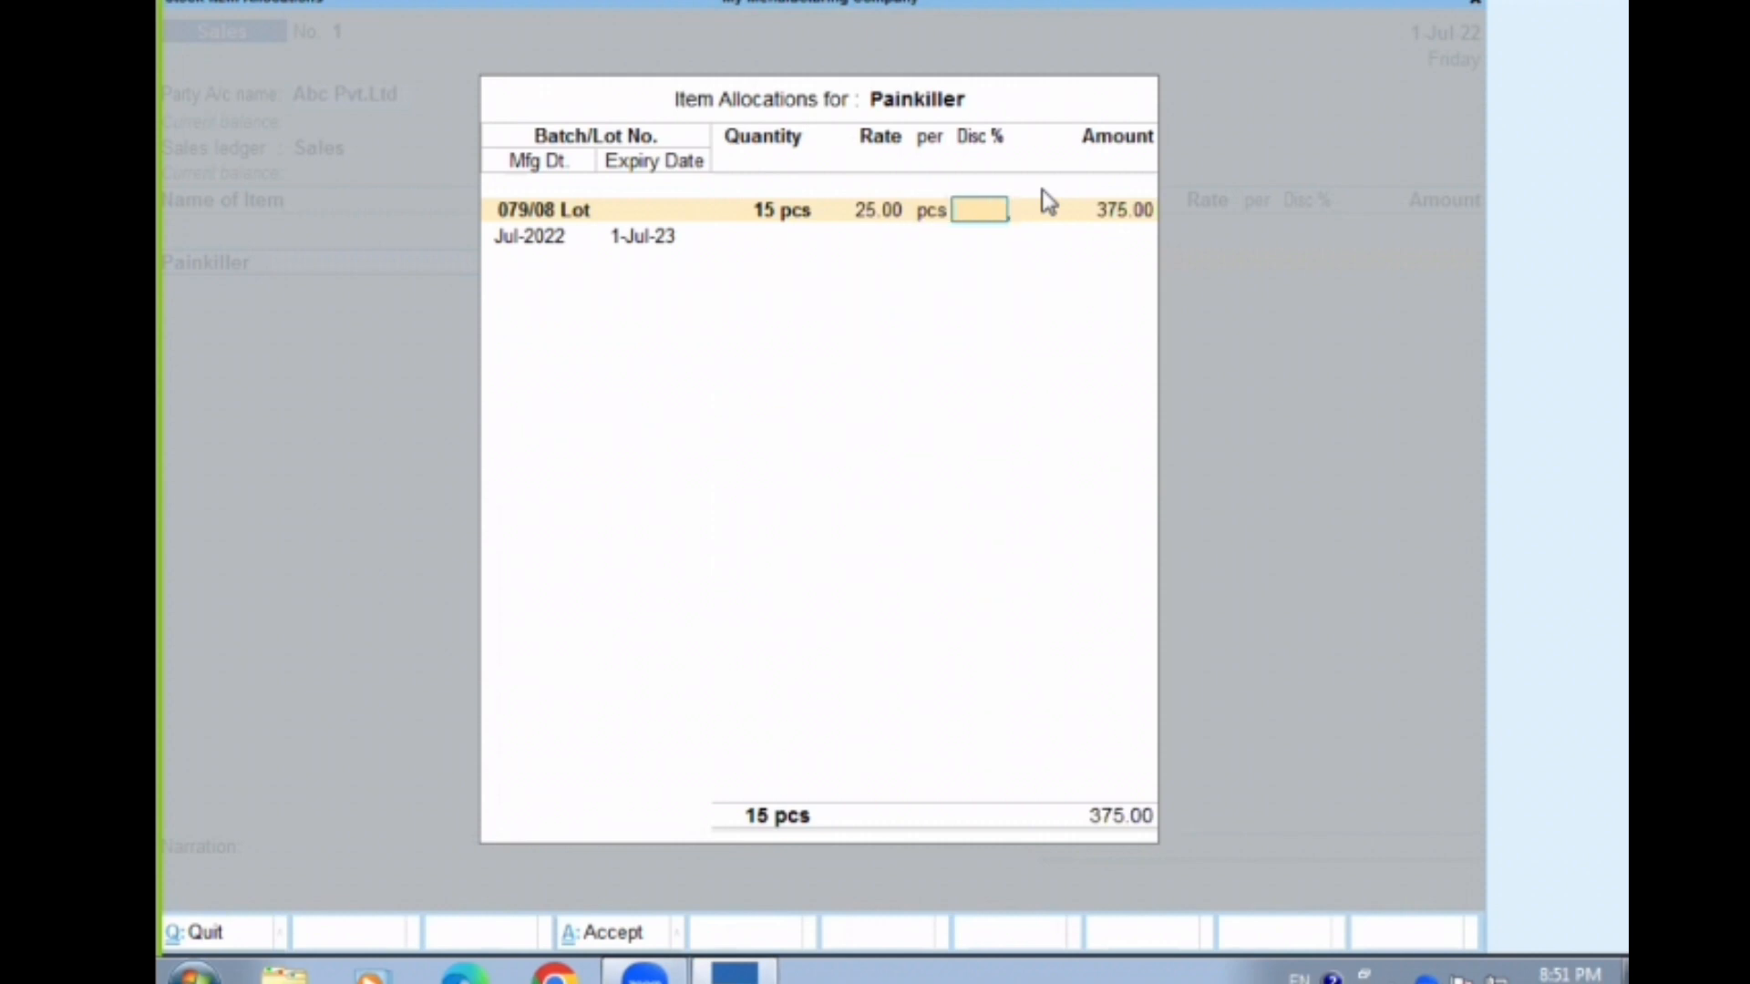
{"action": "key", "text": "Return"}
{"action": "key", "text": "Return"}
{"action": "key", "text": "Return"}
{"action": "key", "text": "Return"}
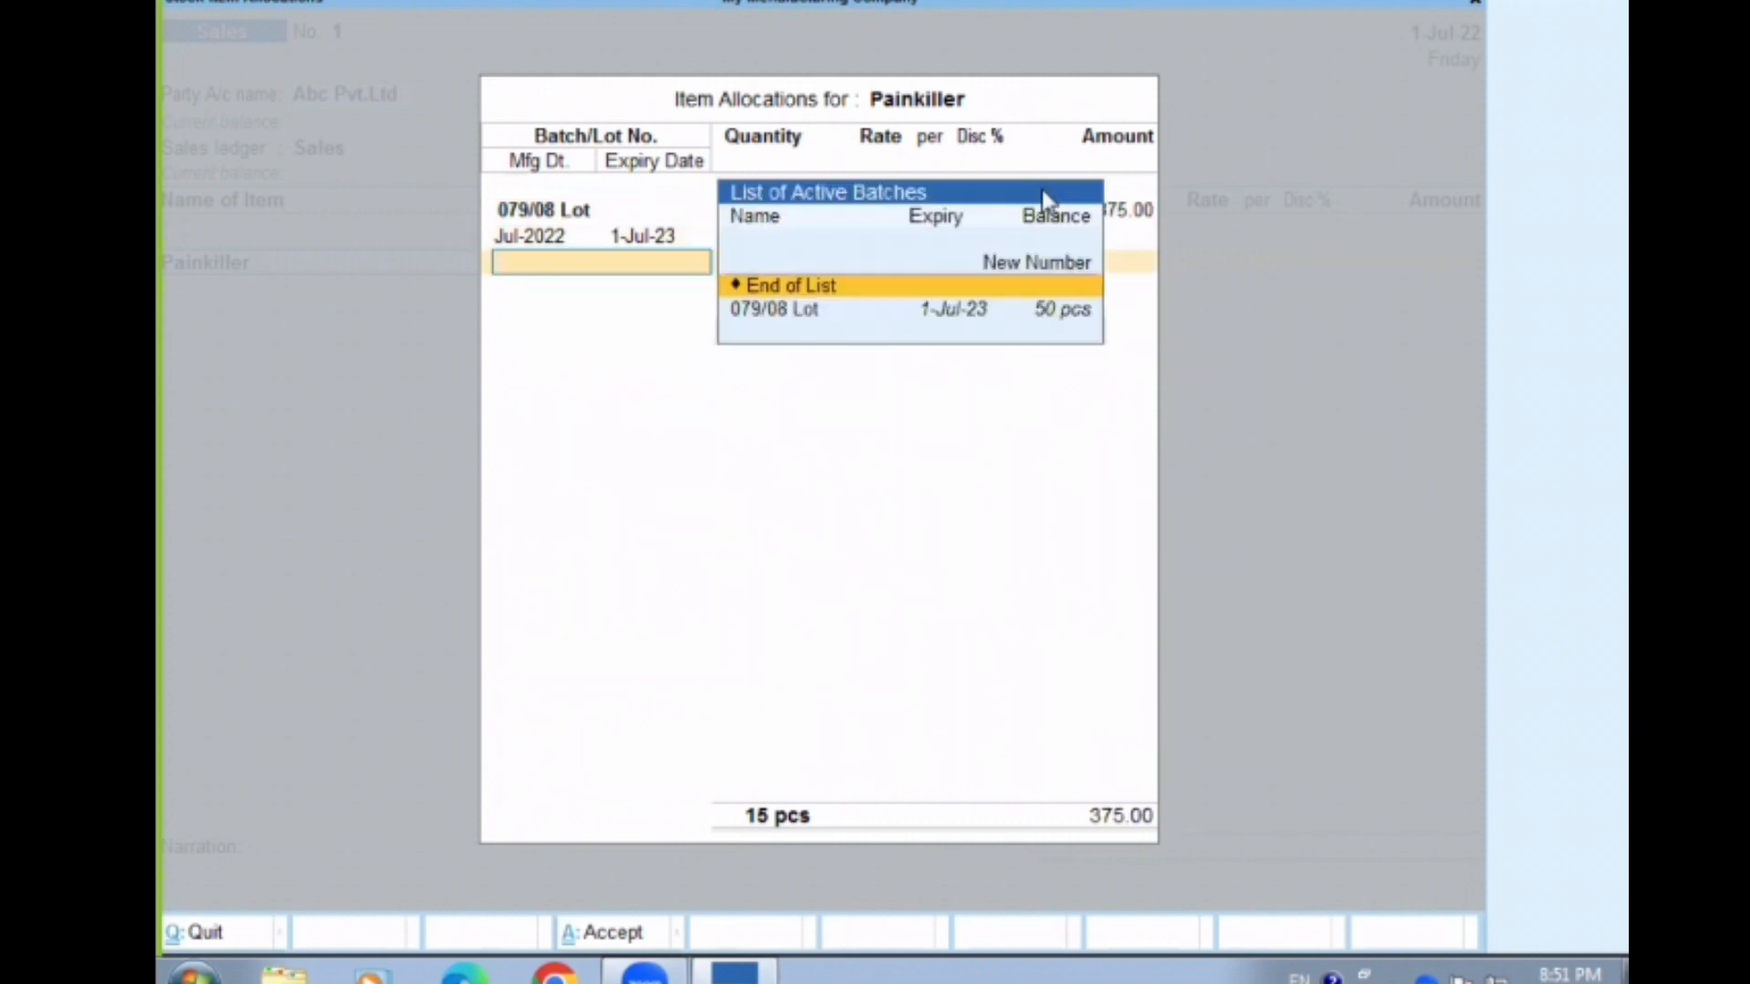
{"action": "key", "text": "Return"}
{"action": "key", "text": "Return"}
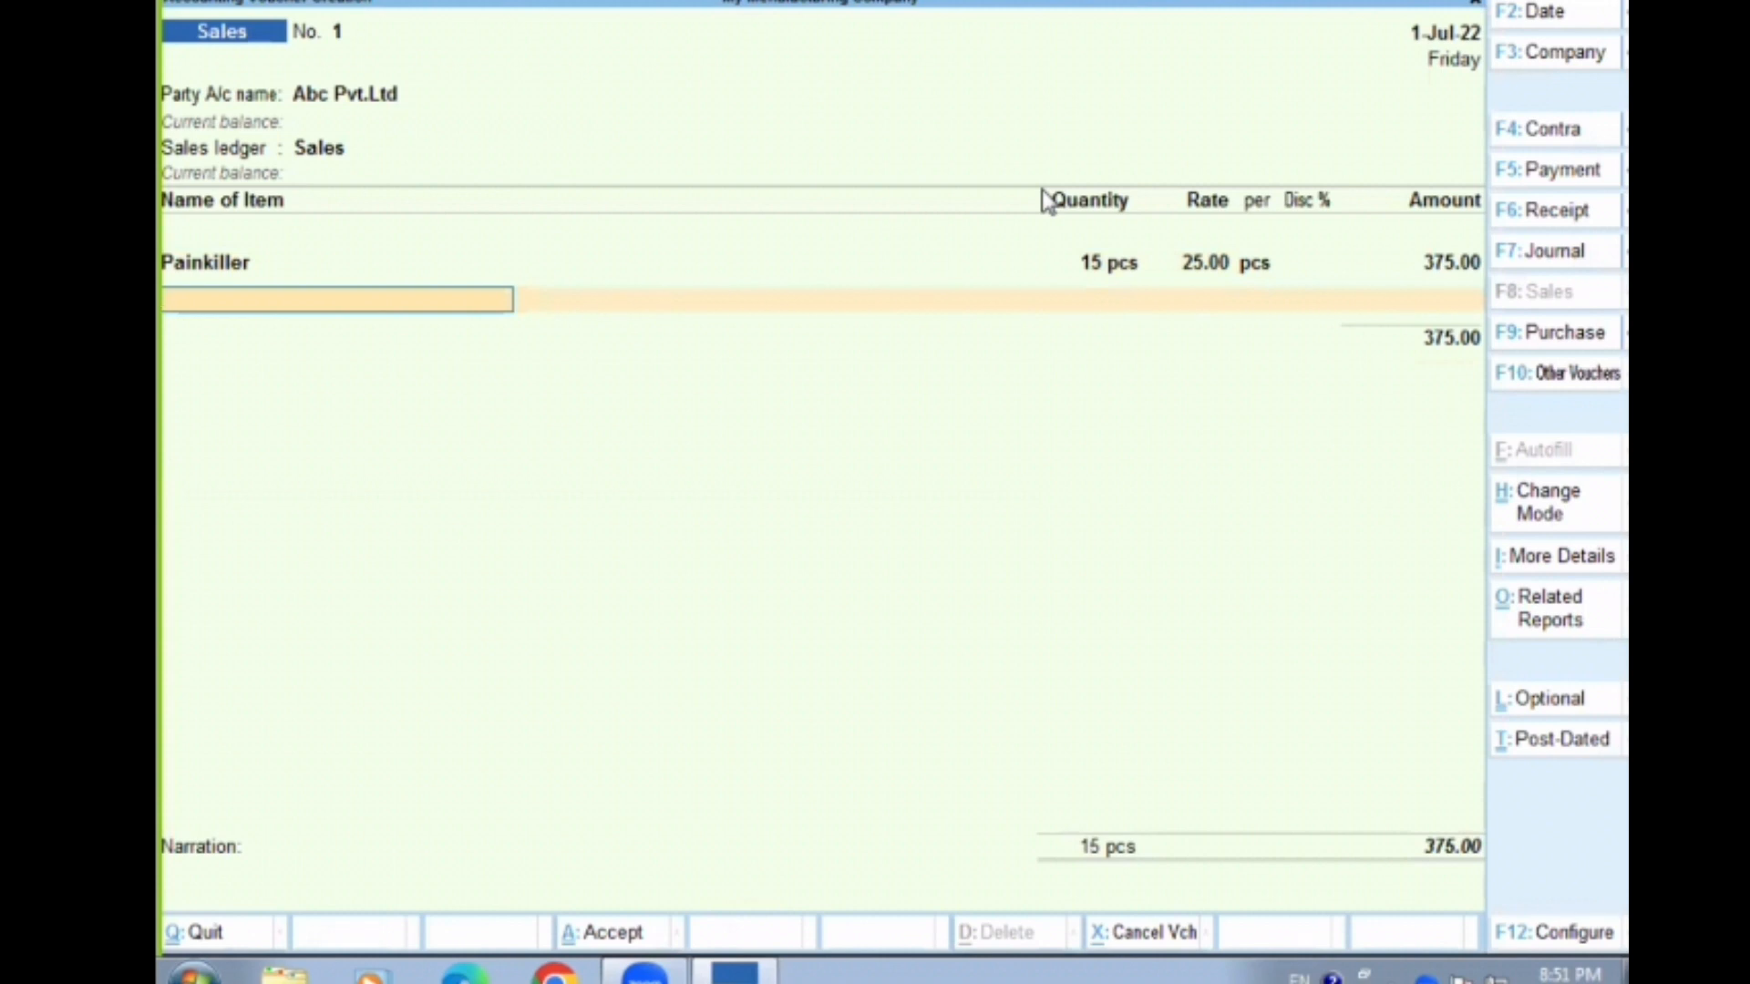
Add Aata to the sales voucher from batch O1aa with a quantity of 5 kg
{"action": "key", "text": "Return"}
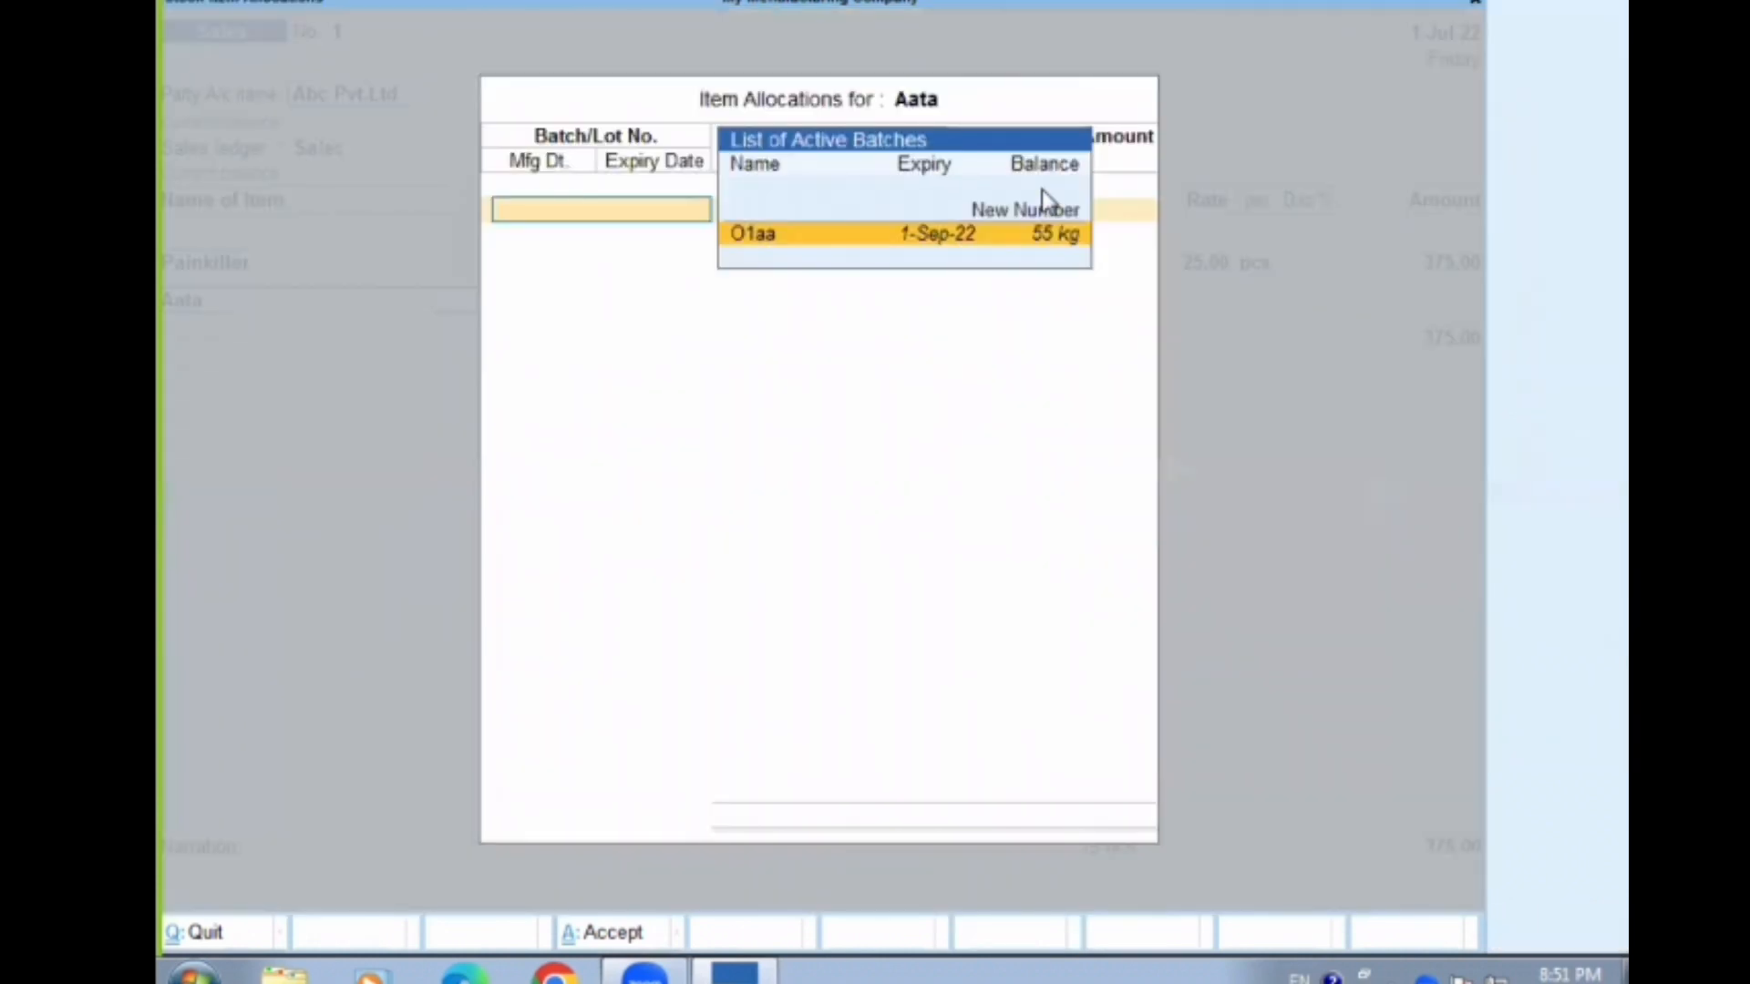
{"action": "key", "text": "Return"}
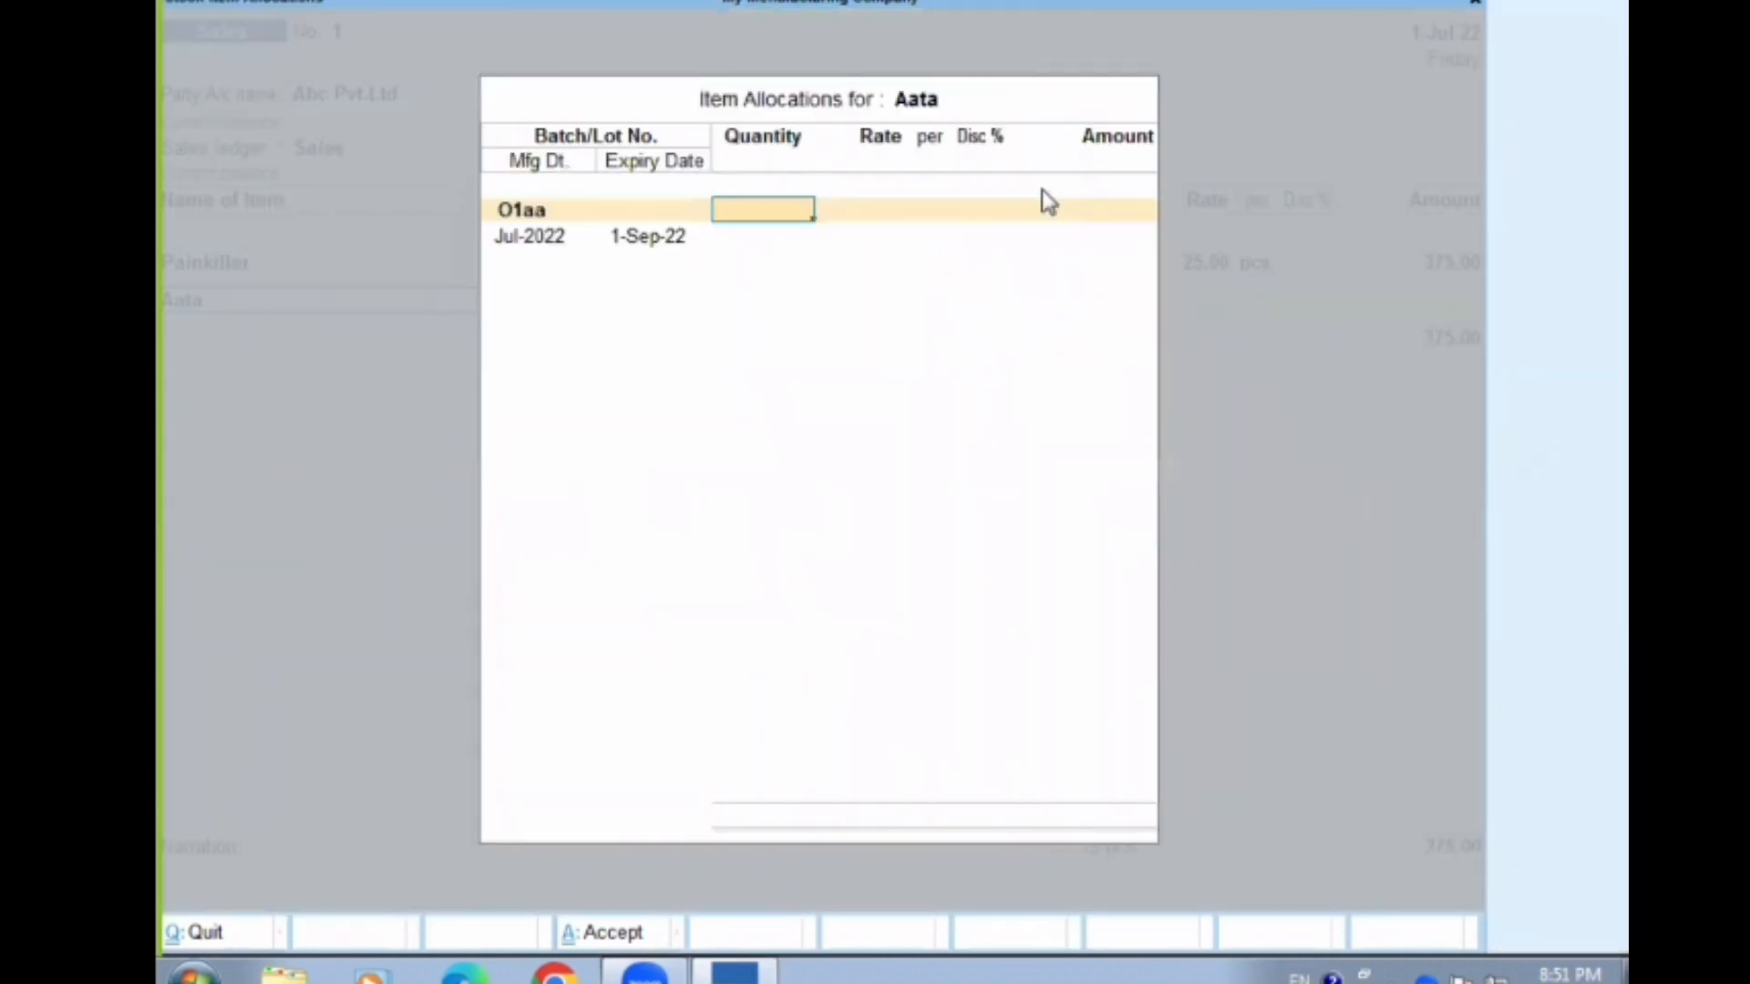
{"action": "type", "text": "5"}
{"action": "key", "text": "Return"}
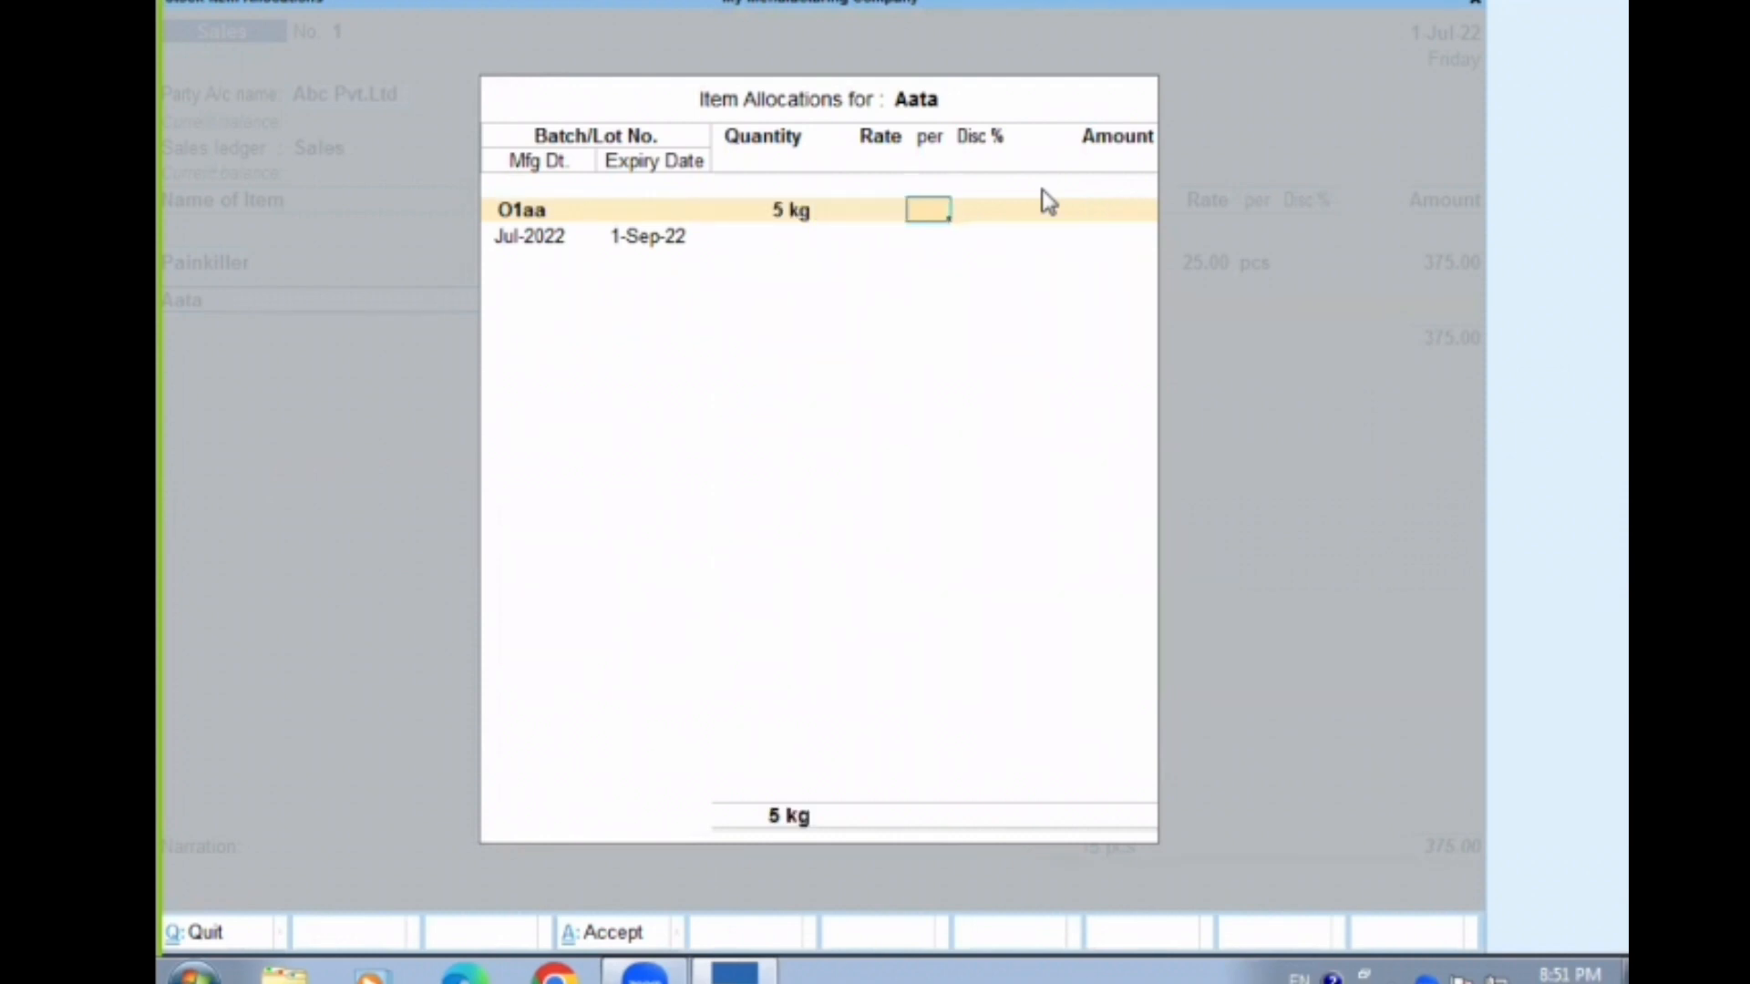
Set the Aata batch's rate to 68 per kg without a discount, and finish its item allocation
{"action": "key", "text": "BackSpace"}
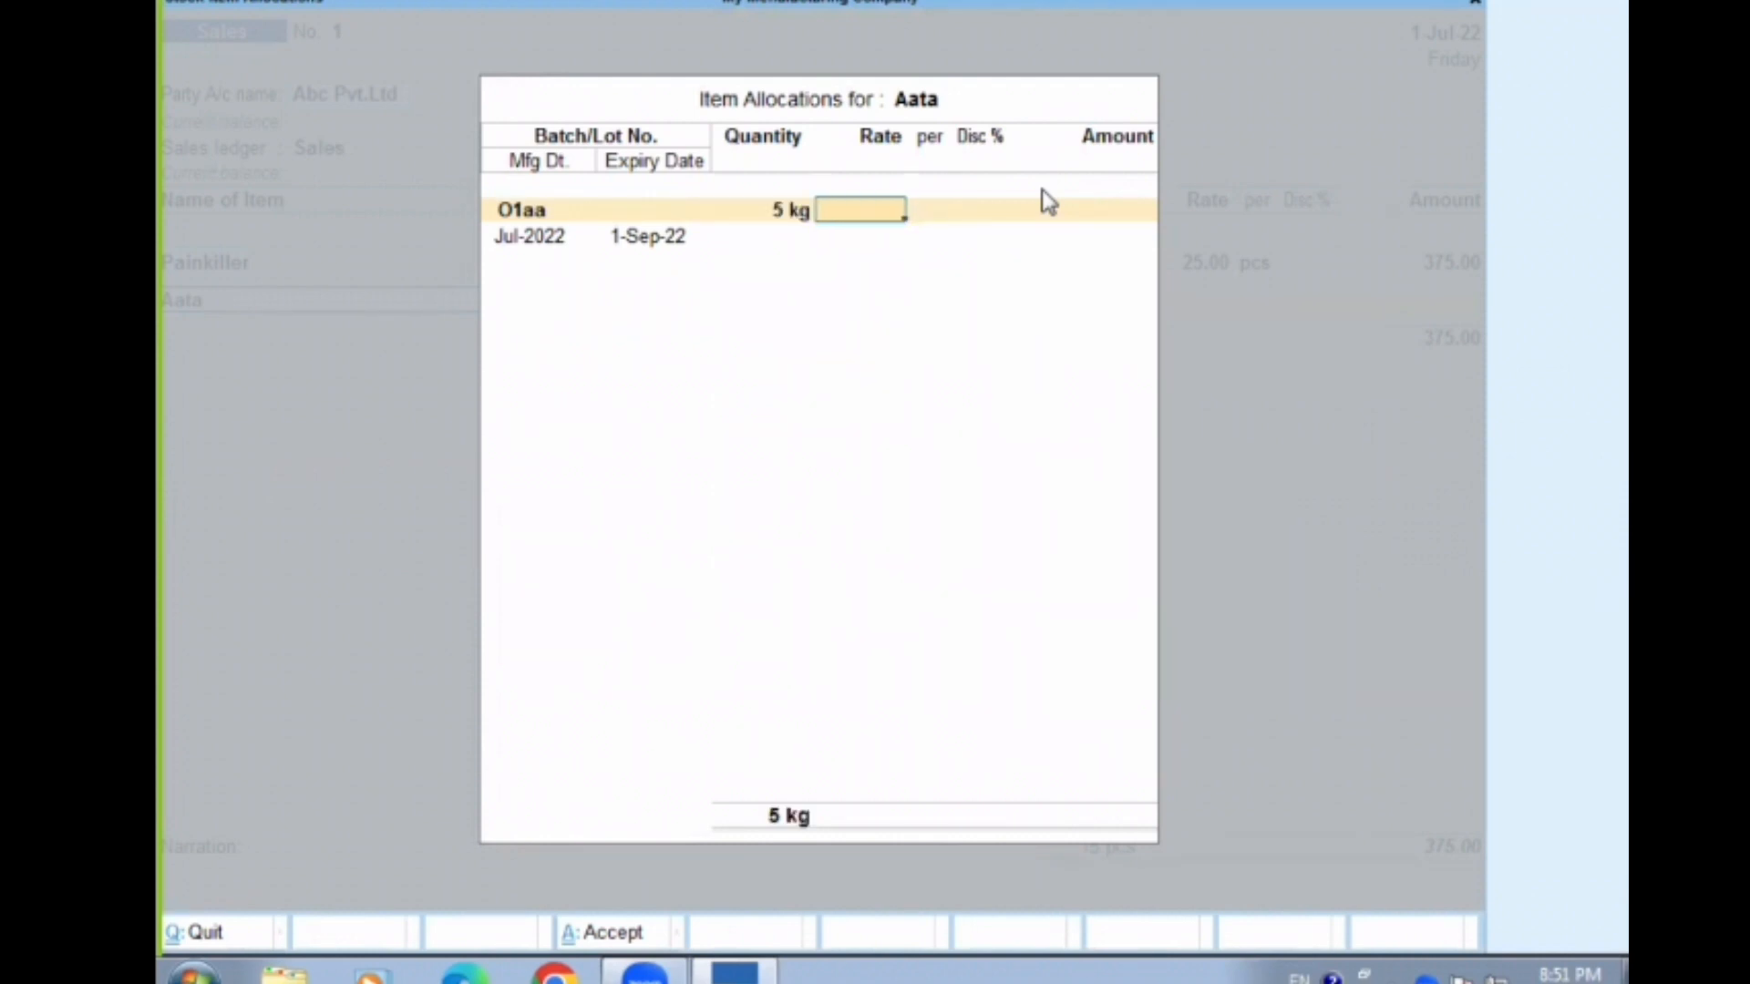
{"action": "type", "text": "68"}
{"action": "key", "text": "Return"}
{"action": "key", "text": "Return"}
{"action": "key", "text": "Return"}
{"action": "key", "text": "Return"}
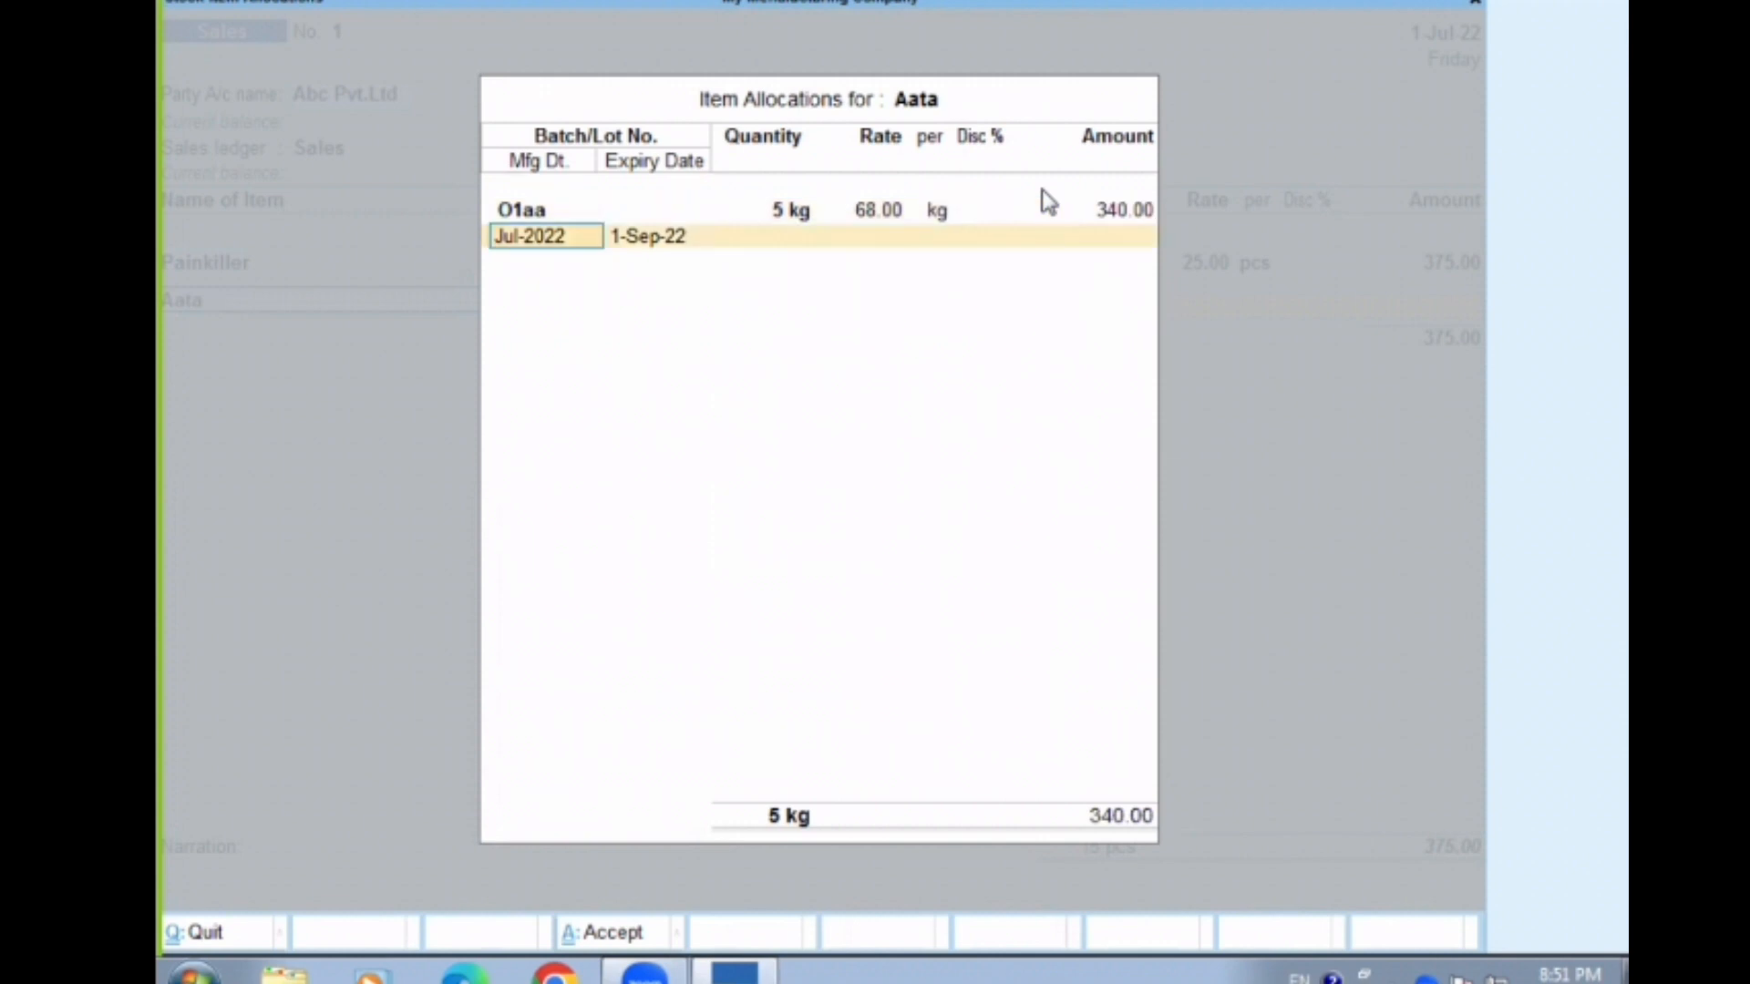
{"action": "key", "text": "Return"}
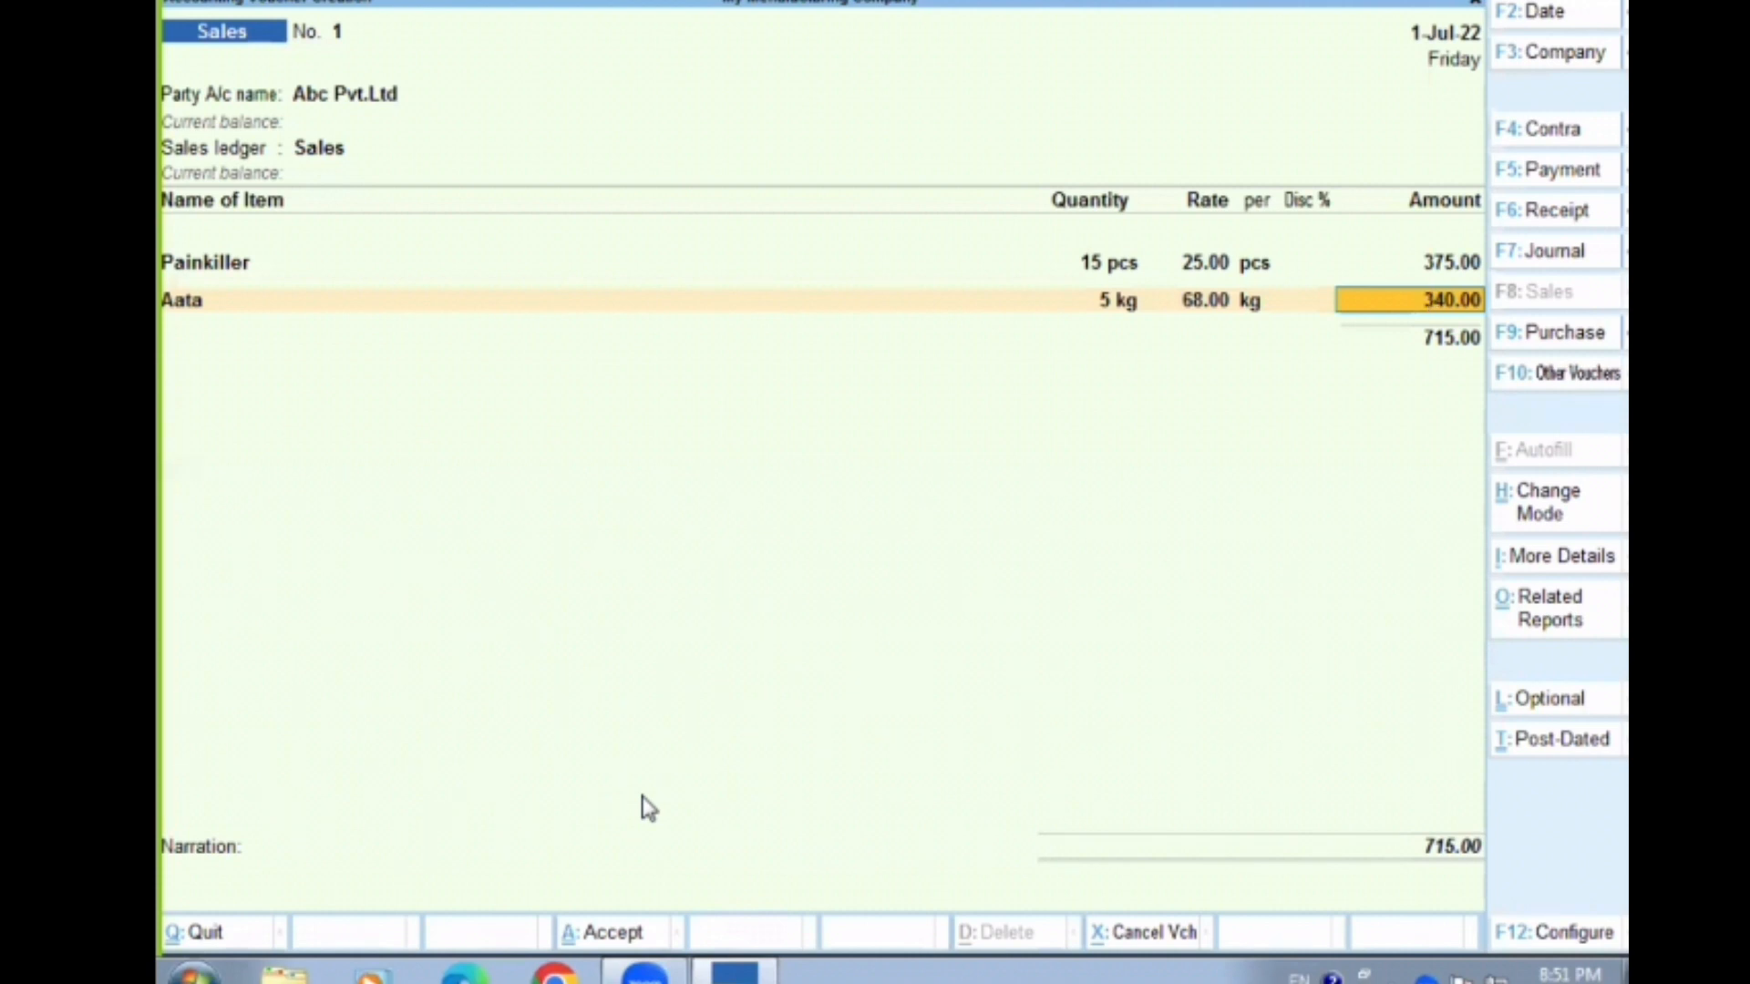
Save the sales voucher for Abc Pvt.Ltd and leave voucher entry
{"action": "key", "text": "ctrl"}
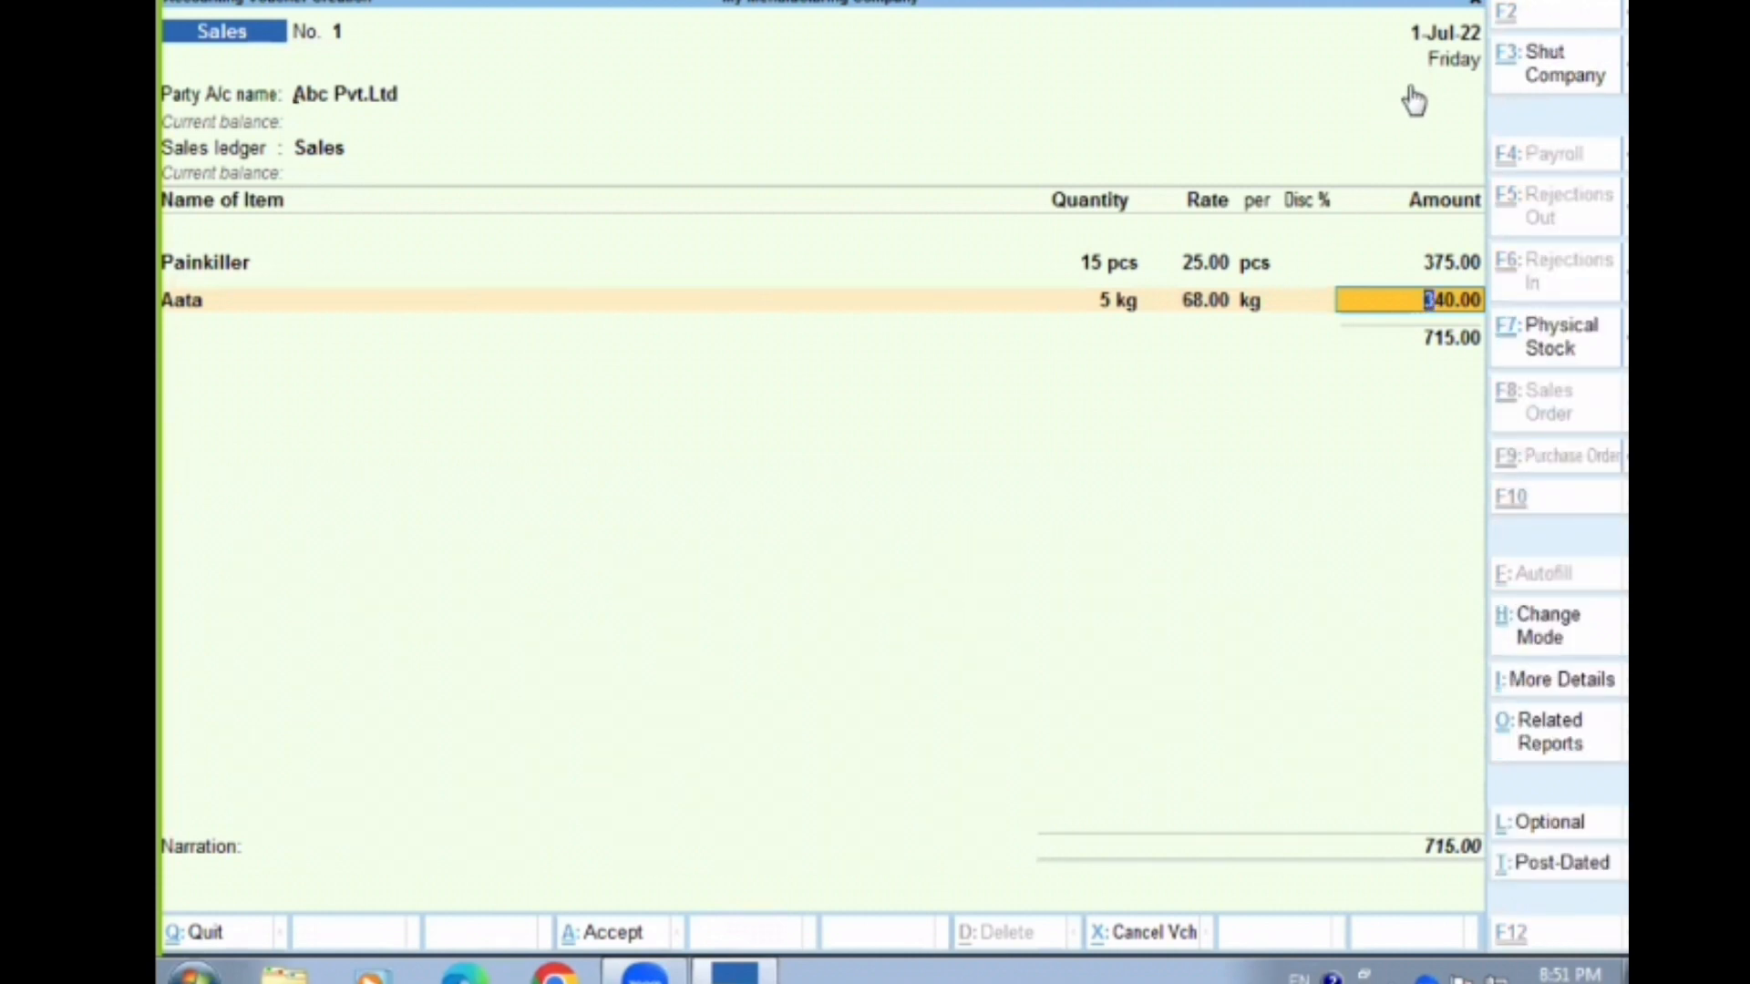
{"action": "key", "text": "ctrl+a"}
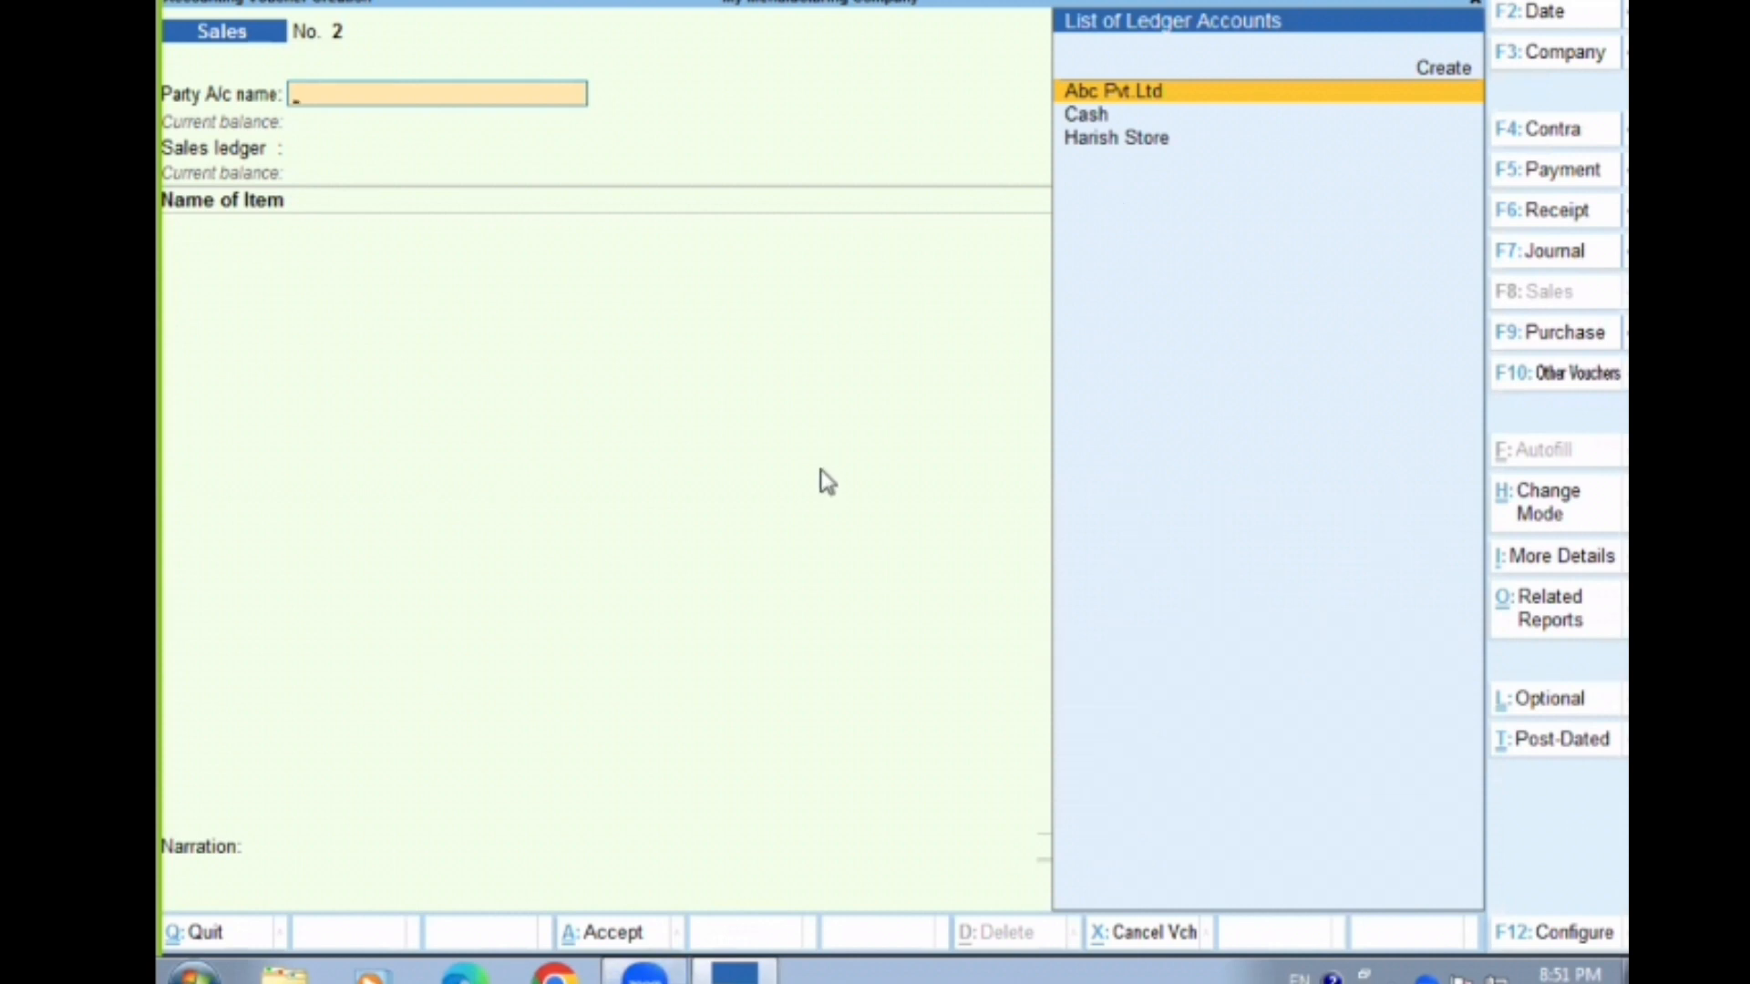
{"action": "key", "text": "Escape"}
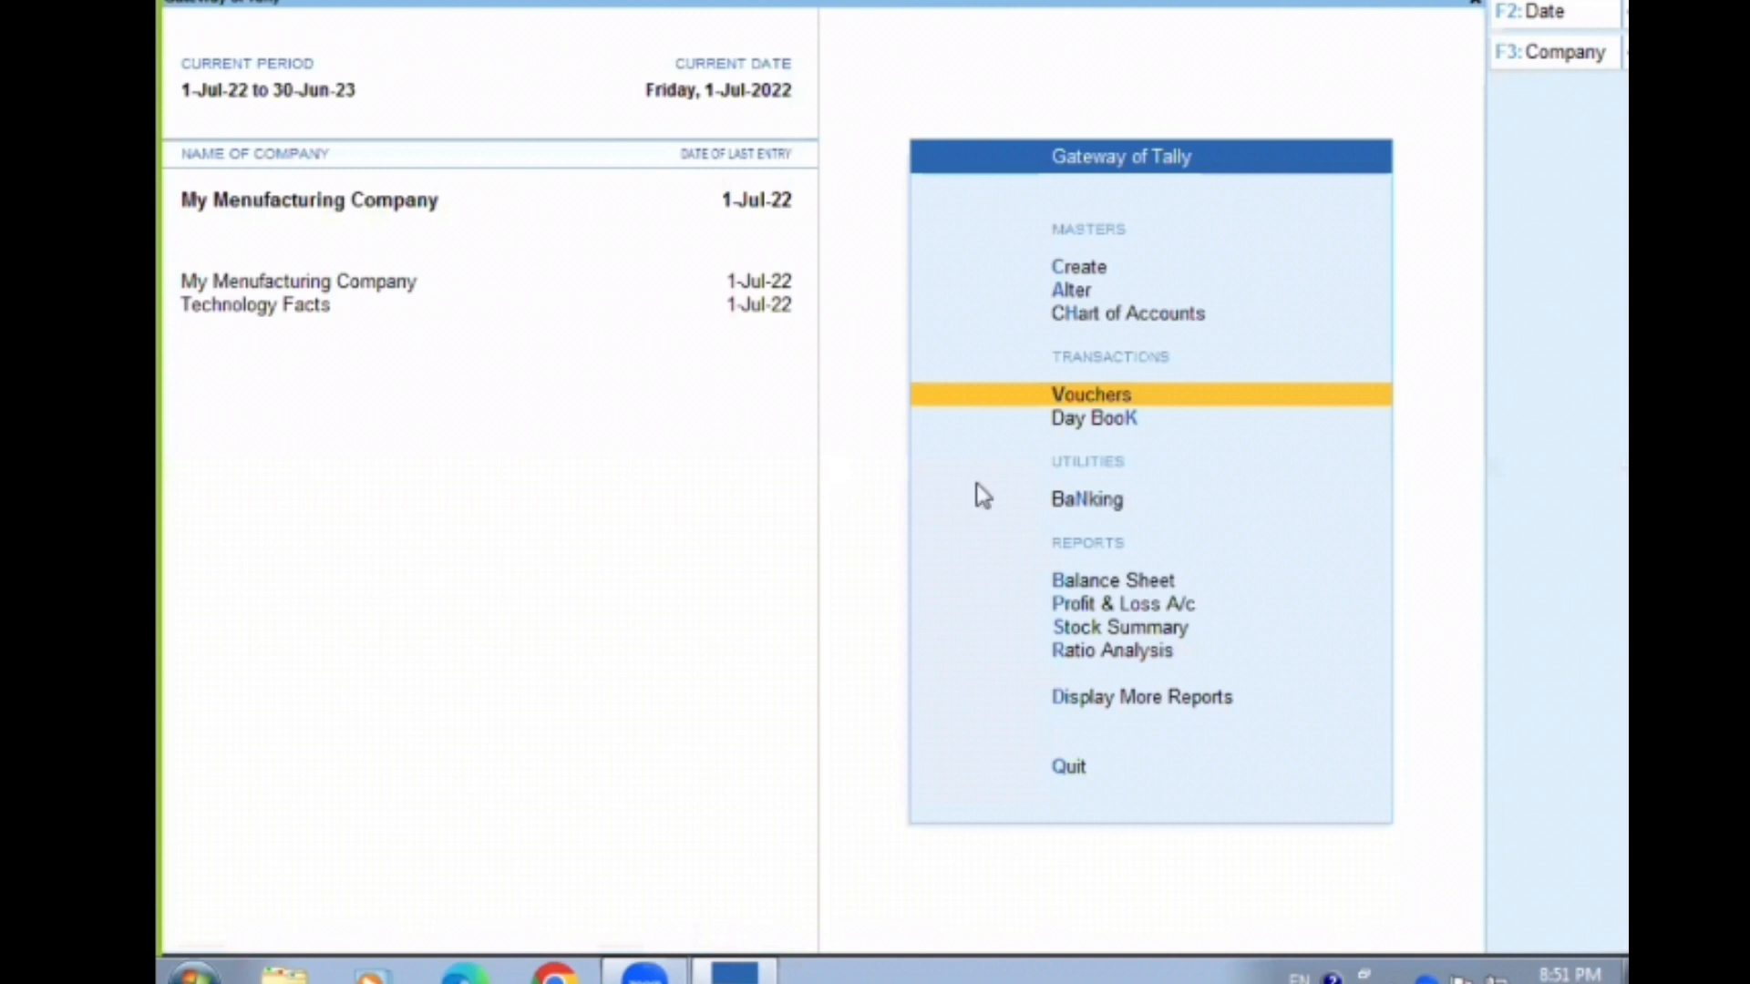
Review the stock summary, including Aata's July vouchers and Painkiller's monthly details, and close the report
{"action": "key", "text": "s"}
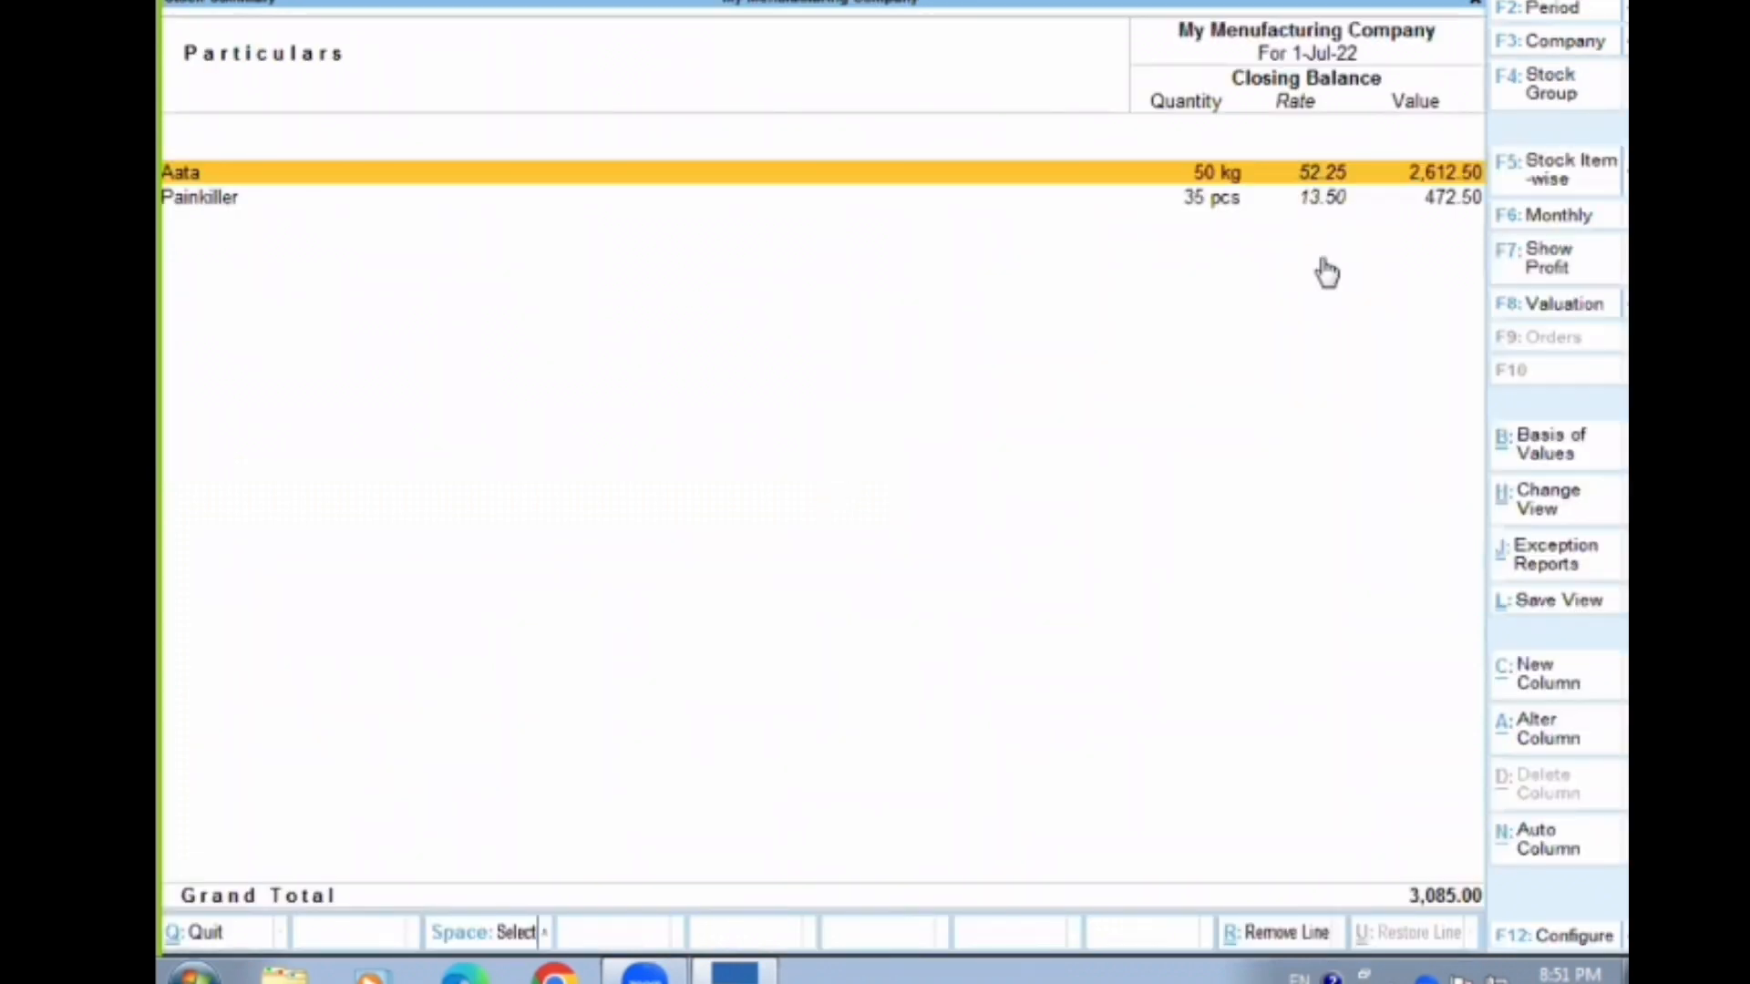
{"action": "left_click", "coordinate": [1265, 175]}
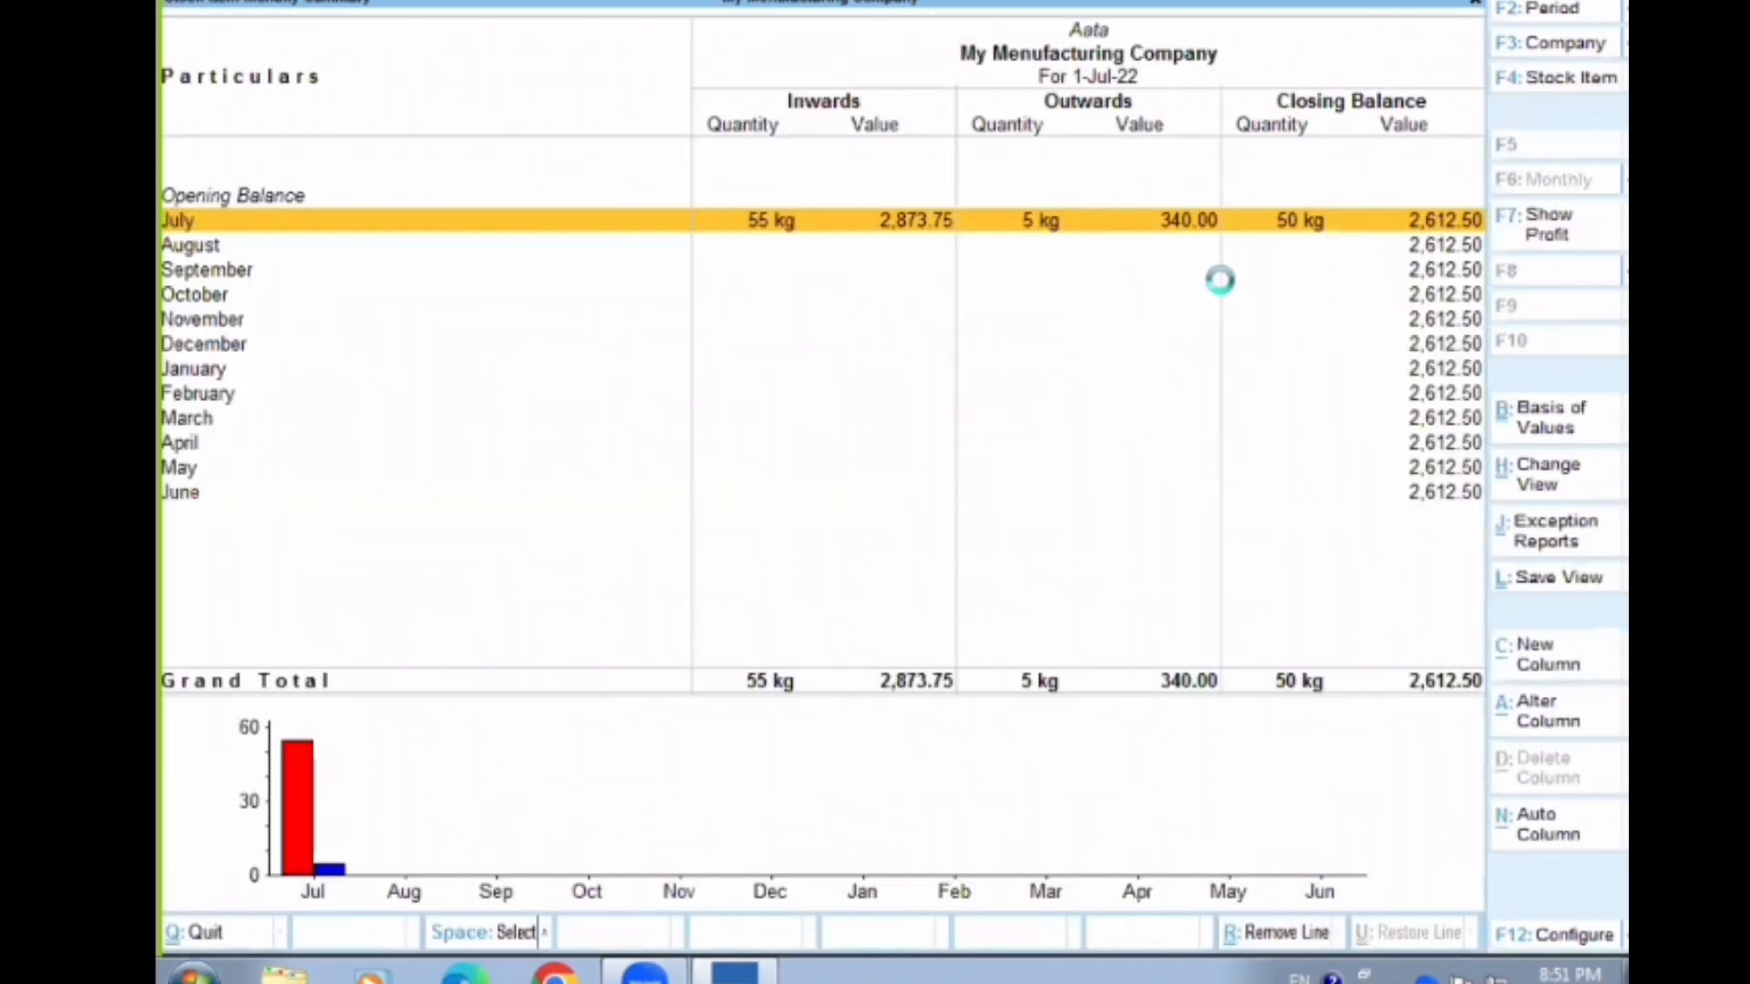
{"action": "left_click", "coordinate": [1107, 220]}
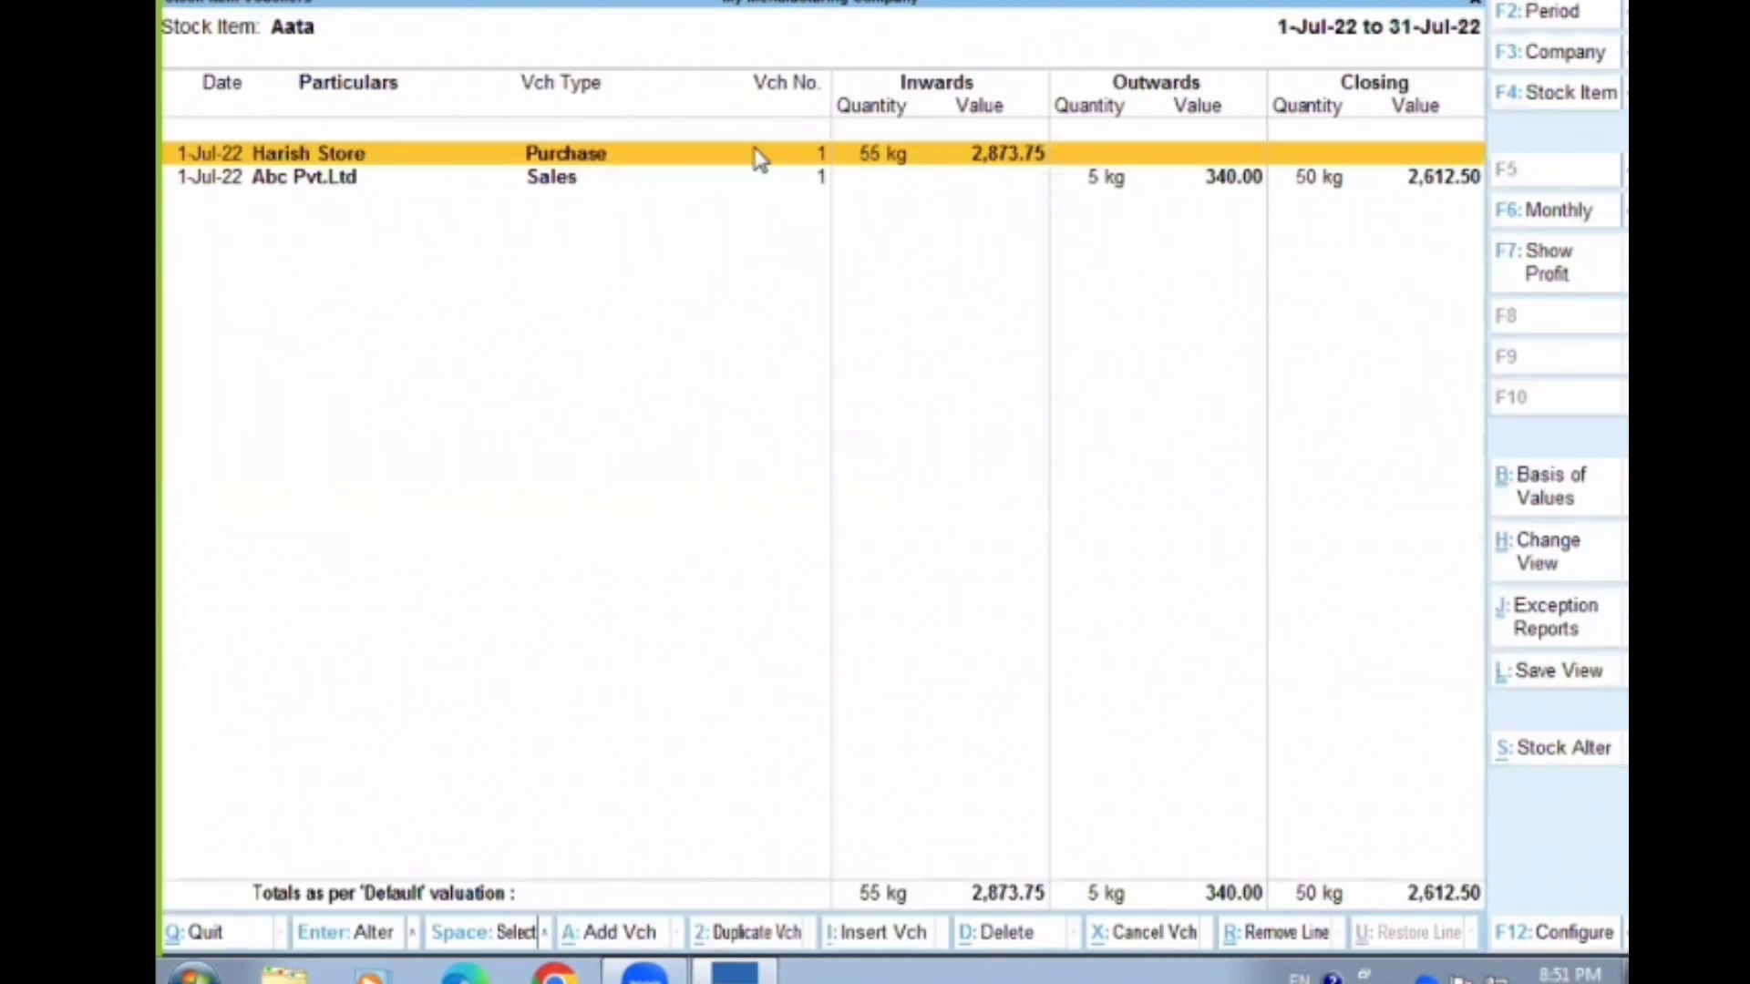
{"action": "key", "text": "Escape"}
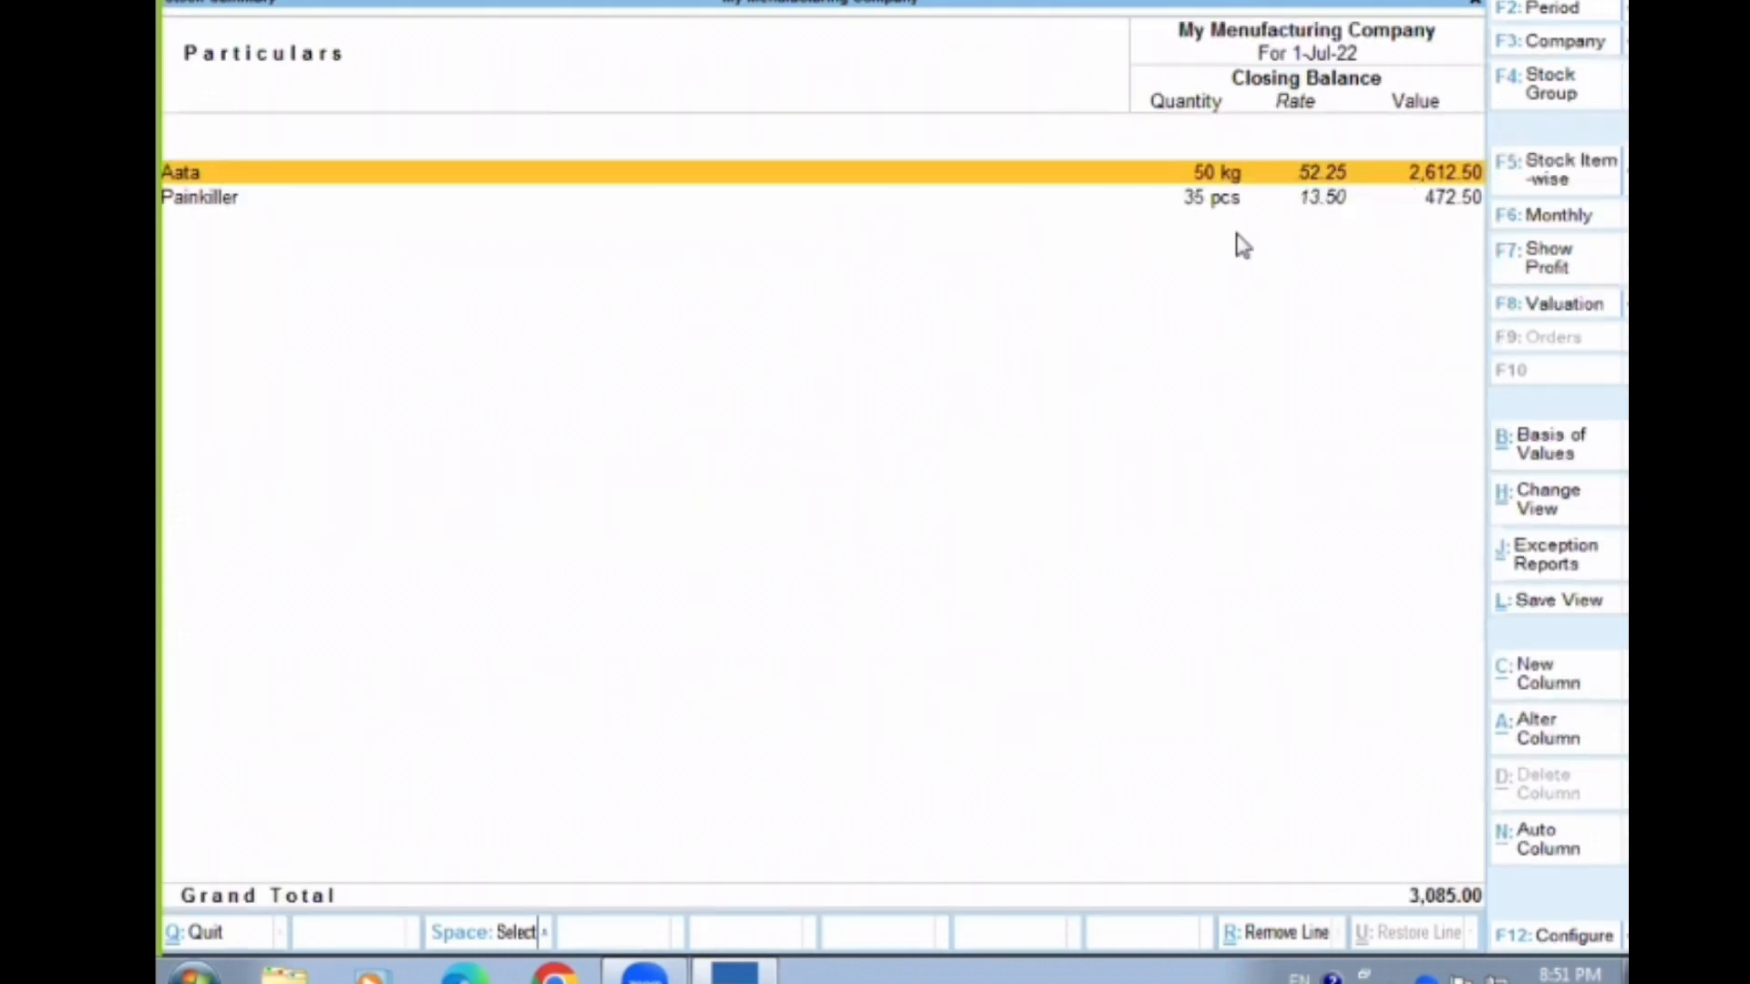
{"action": "key", "text": "Down"}
{"action": "key", "text": "Return"}
{"action": "key", "text": "Escape"}
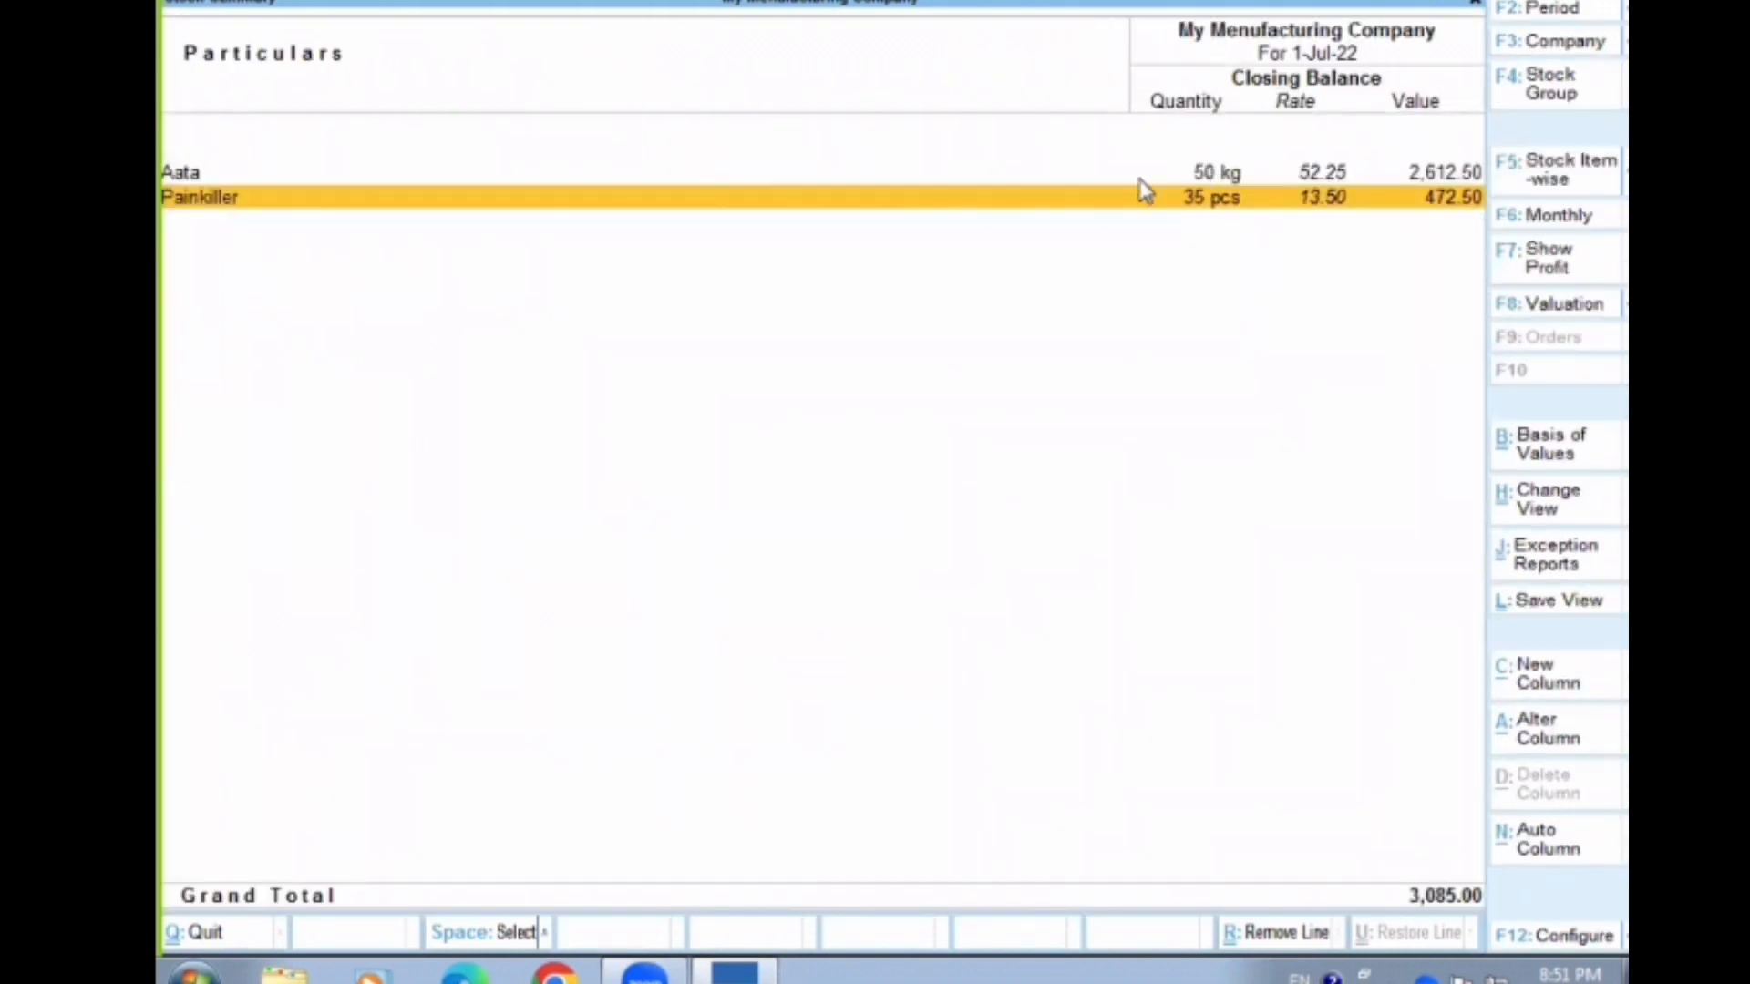
{"action": "key", "text": "Escape"}
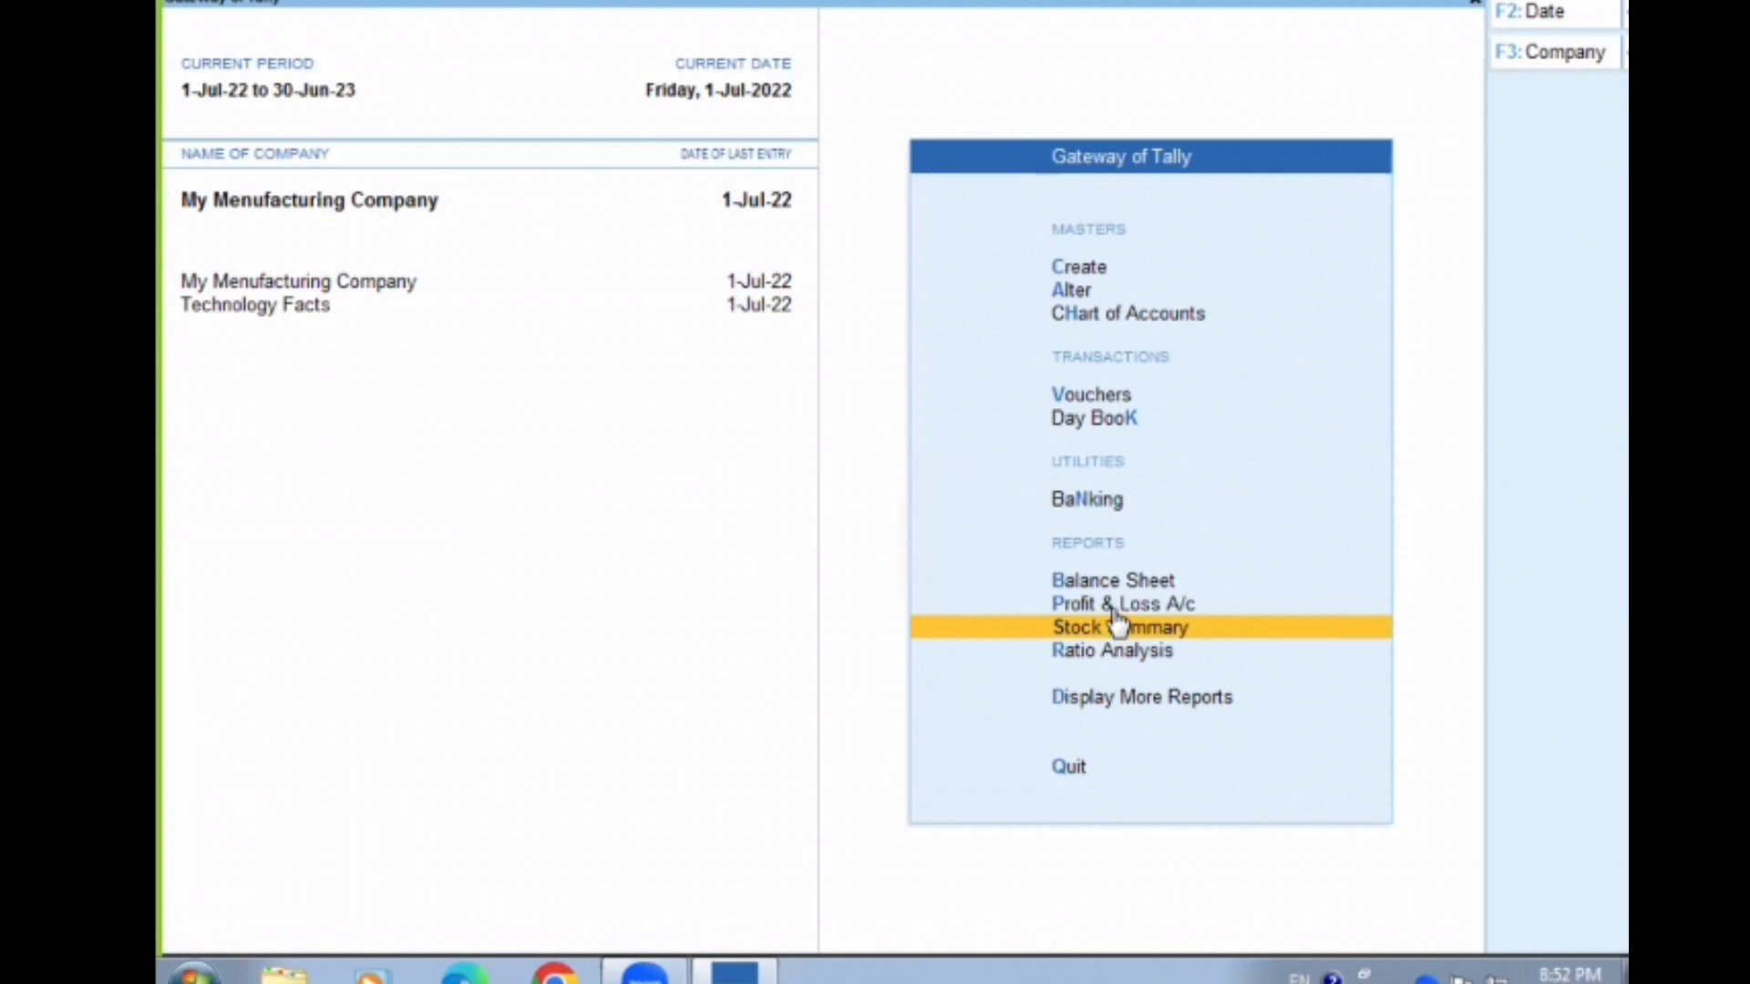
Open voucher entry for a new sales voucher
{"action": "key", "text": "Up"}
{"action": "key", "text": "Up"}
{"action": "key", "text": "Up"}
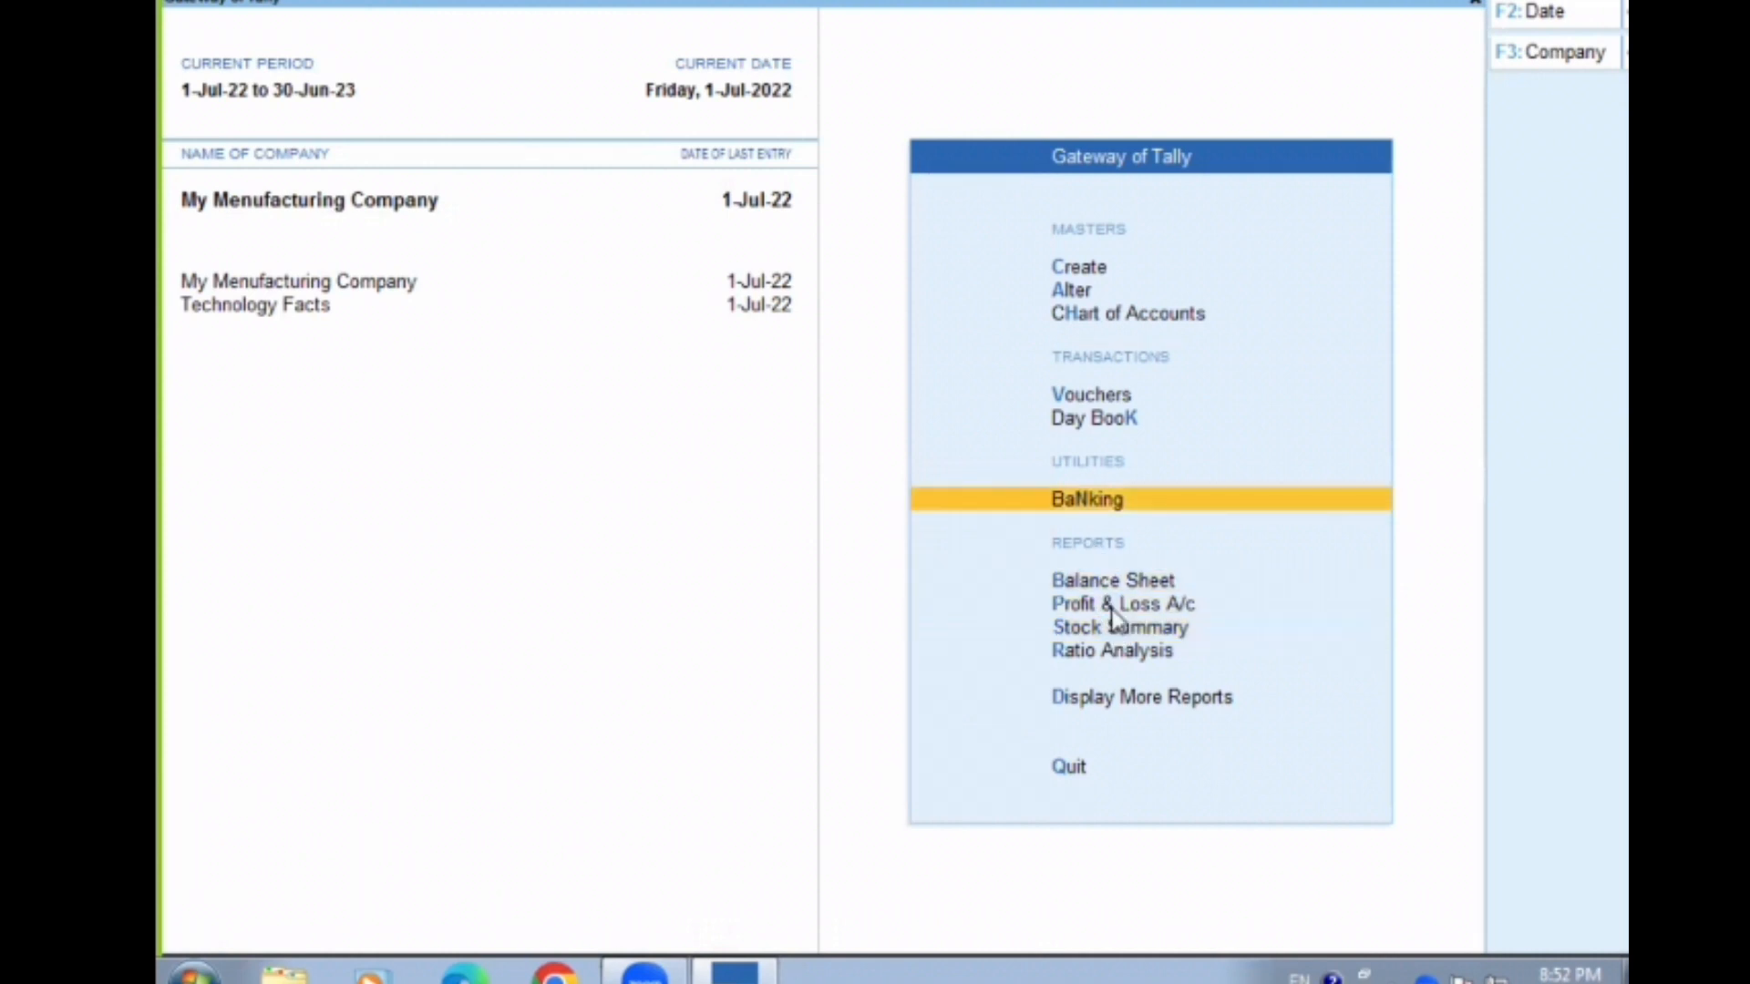
{"action": "key", "text": "v"}
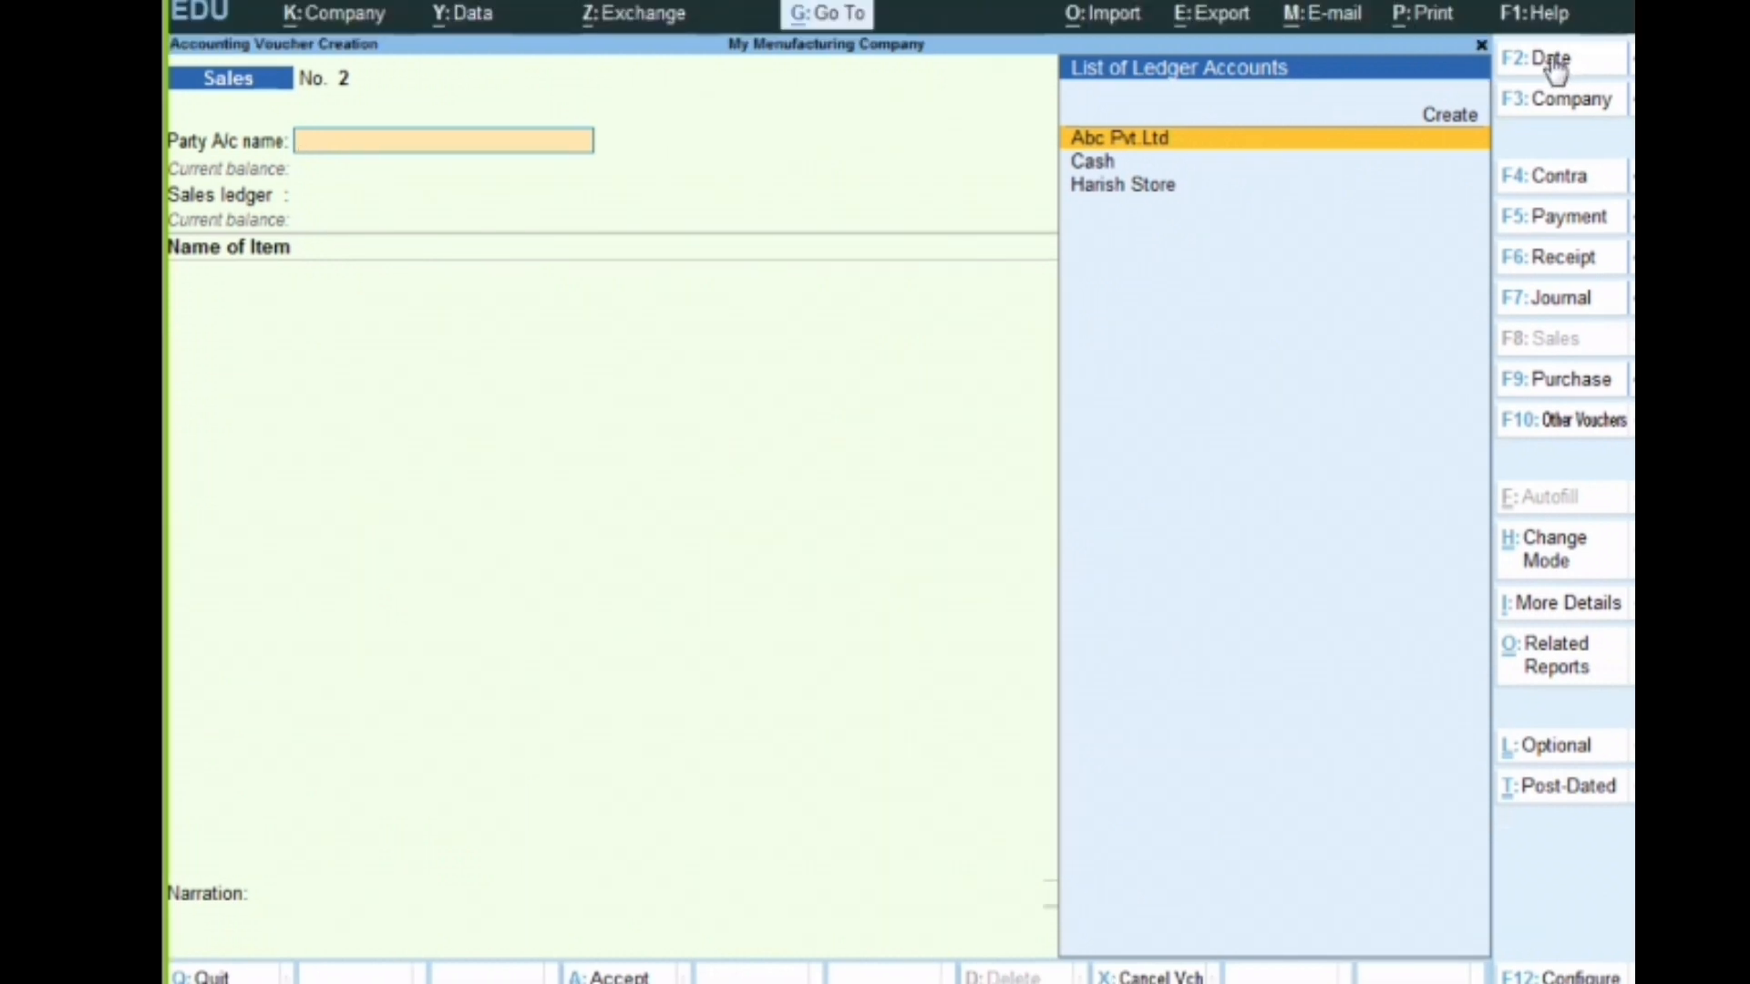
{"action": "mouse_move", "coordinate": [1493, 55]}
{"action": "left_mouse_down"}
{"action": "mouse_move", "coordinate": [1550, 71]}
{"action": "mouse_move", "coordinate": [1581, 55]}
{"action": "left_mouse_up"}
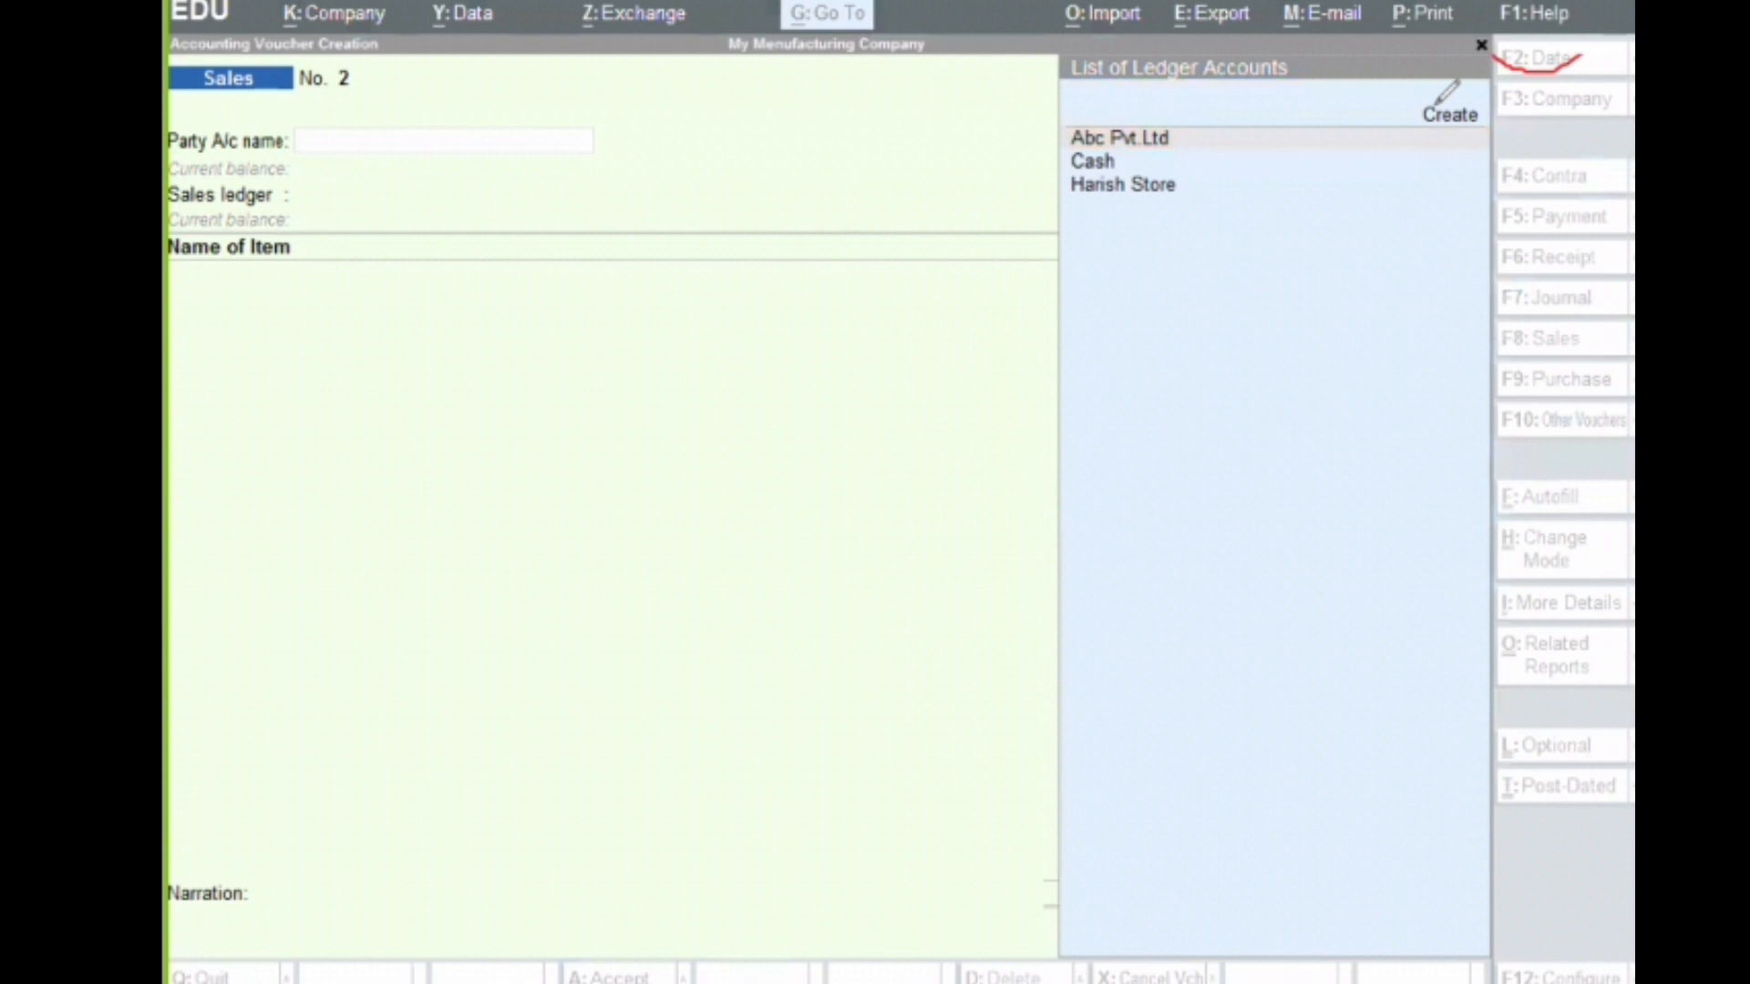
{"action": "key", "text": "Escape"}
{"action": "left_click", "coordinate": [1538, 68]}
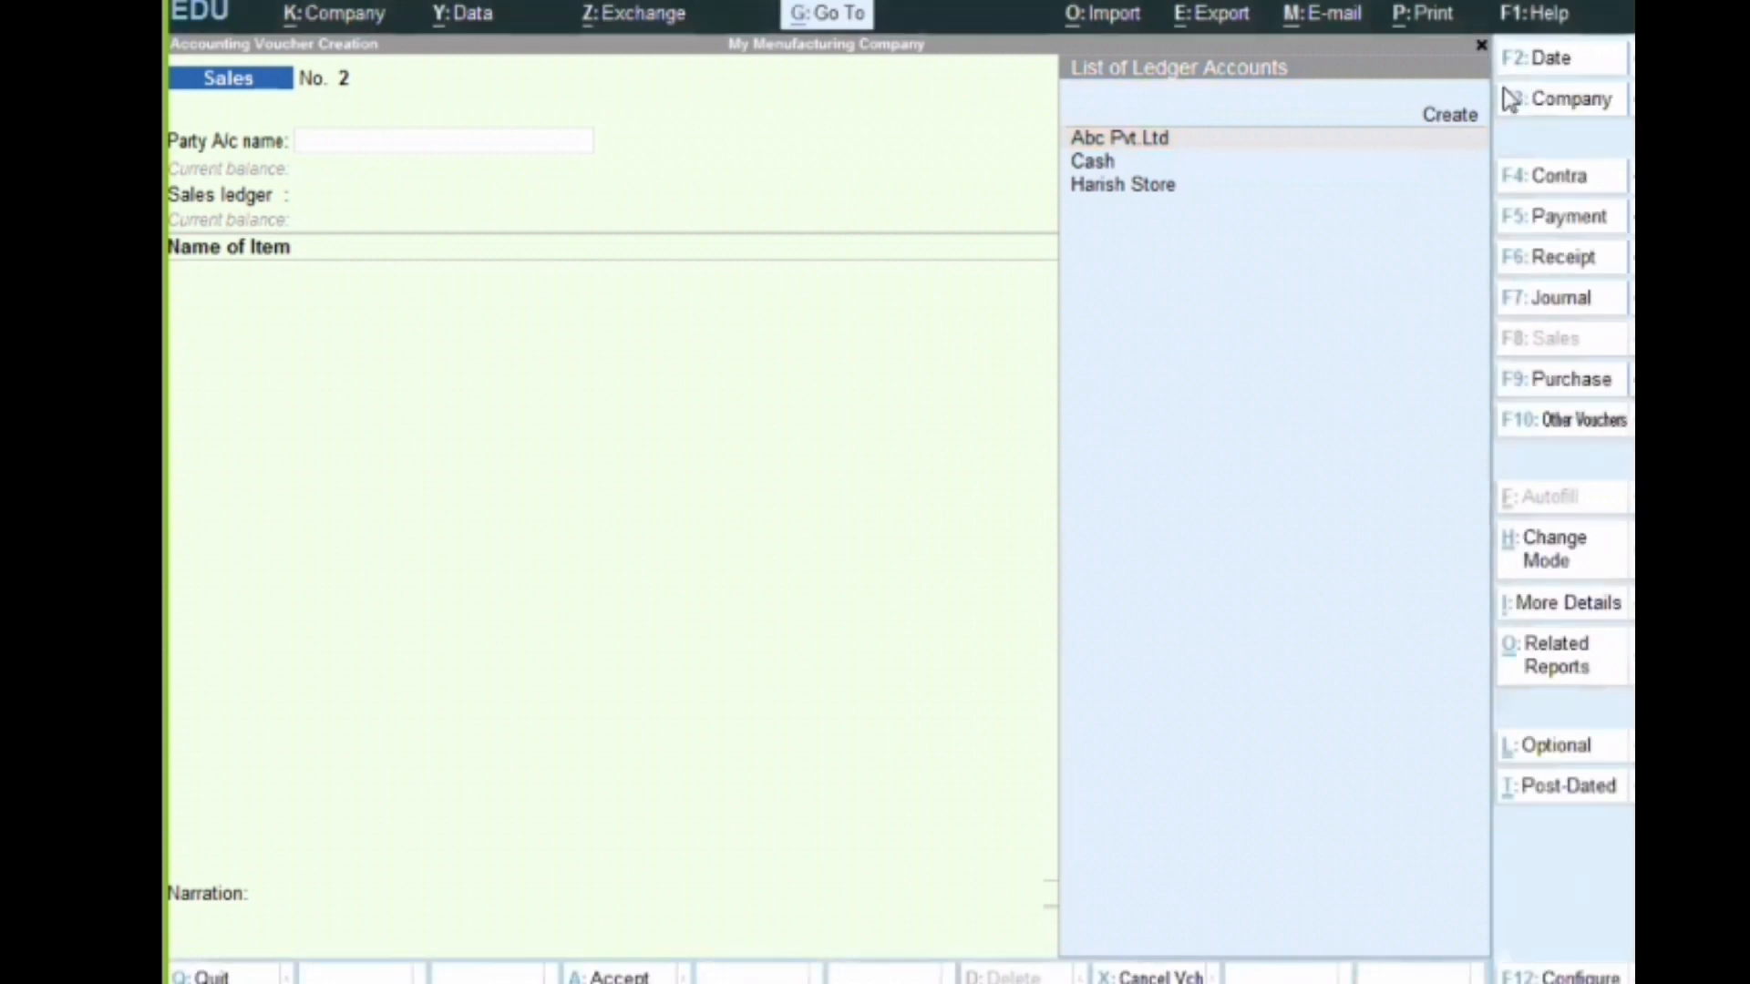
Set the new sales voucher's date to 1-10-2022
{"action": "key", "text": "F2"}
{"action": "type", "text": "1"}
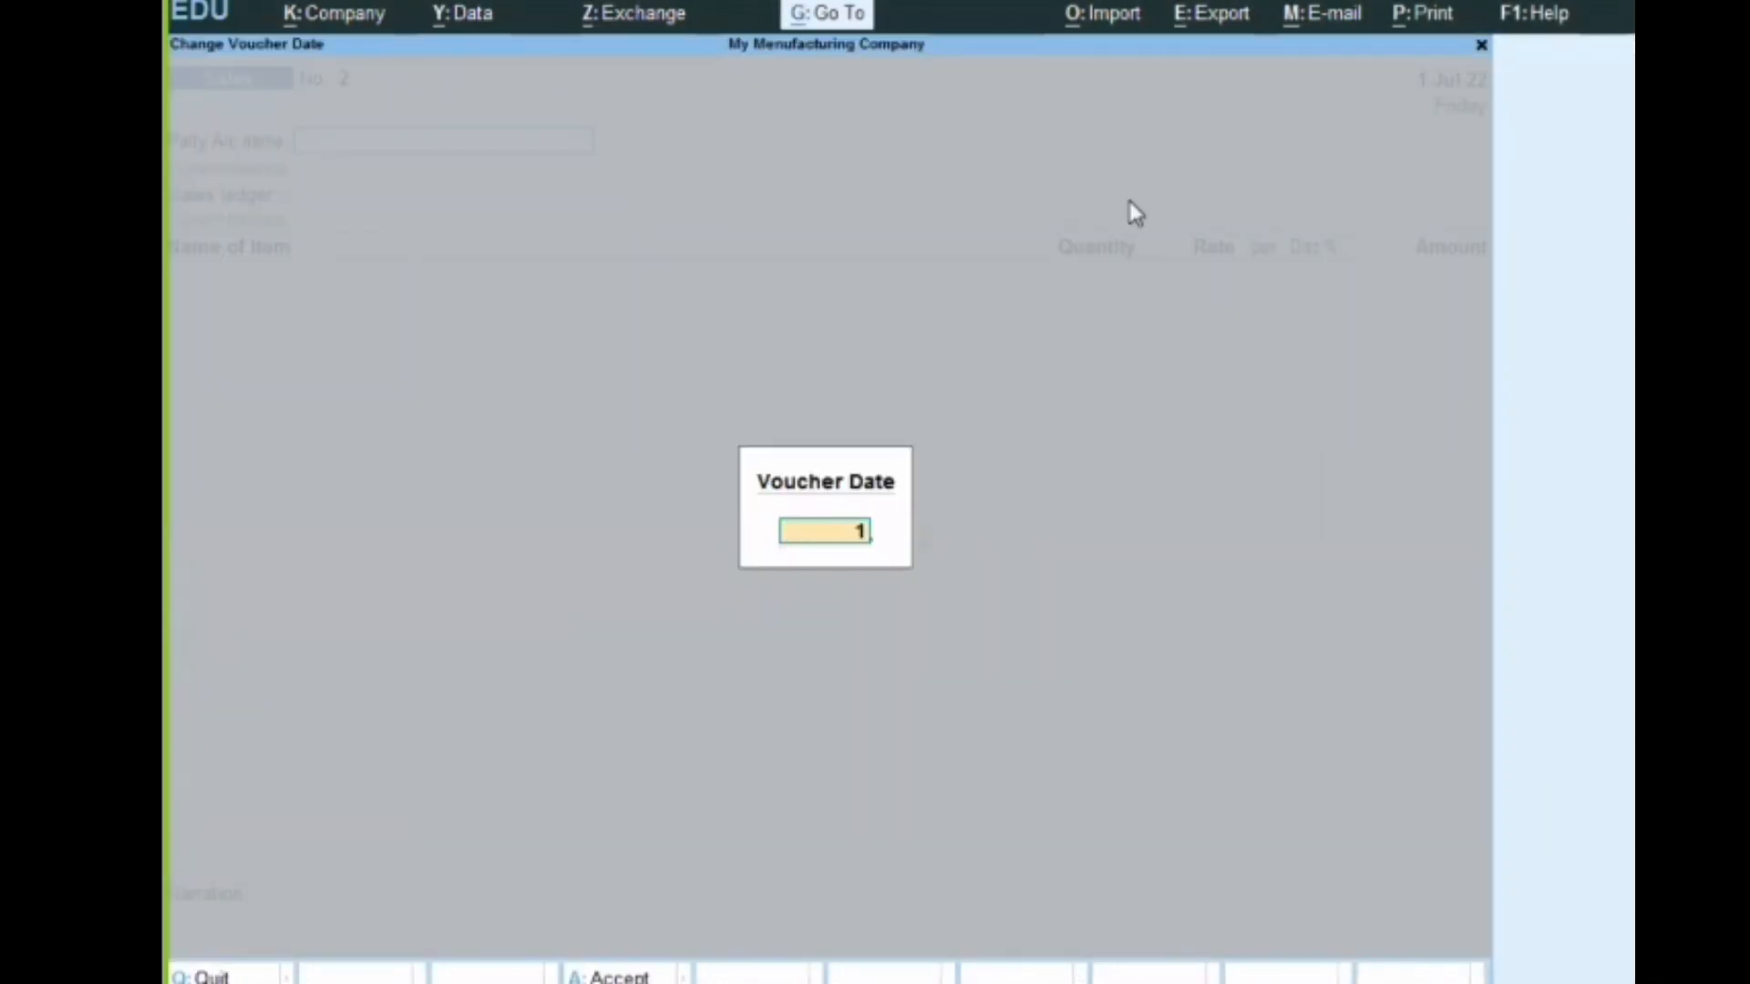
{"action": "type", "text": "-9-"}
{"action": "key", "text": "BackSpace"}
{"action": "key", "text": "BackSpace"}
{"action": "type", "text": "10-2022"}
{"action": "key", "text": "Return"}
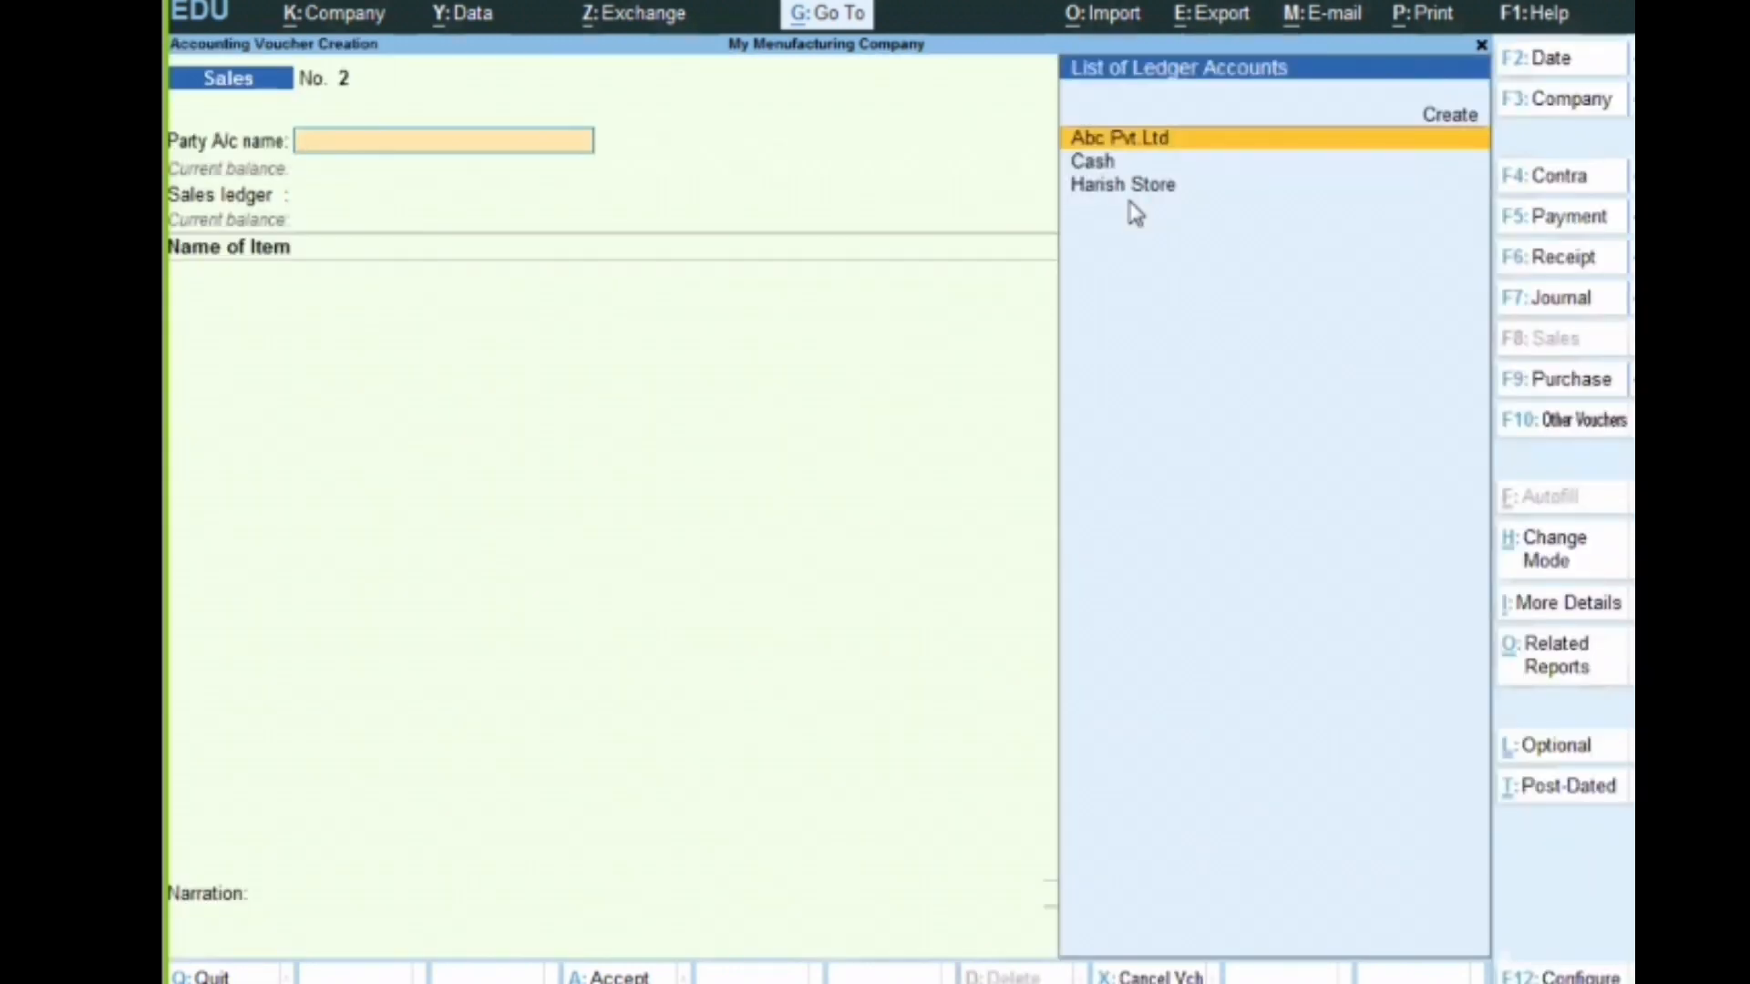
Choose Abc Pvt.Ltd as the party, accept its dispatch and party details, and use the Sales ledger
{"action": "key", "text": "Return"}
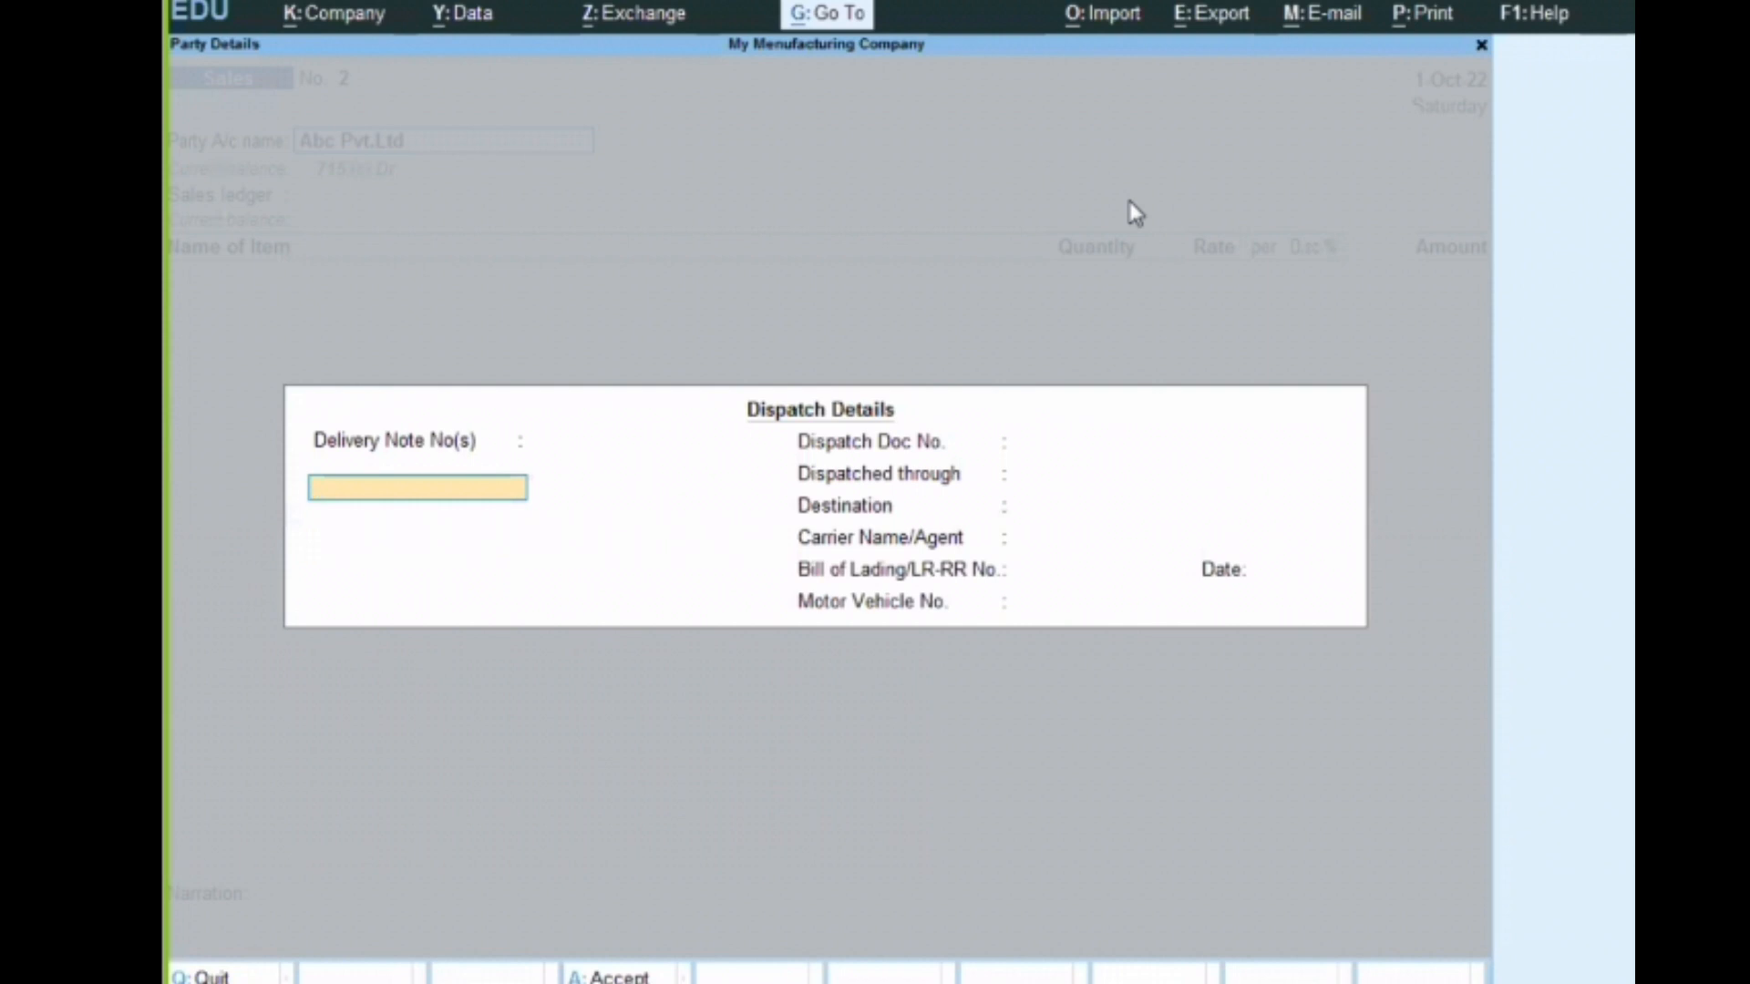
{"action": "key", "text": "Return"}
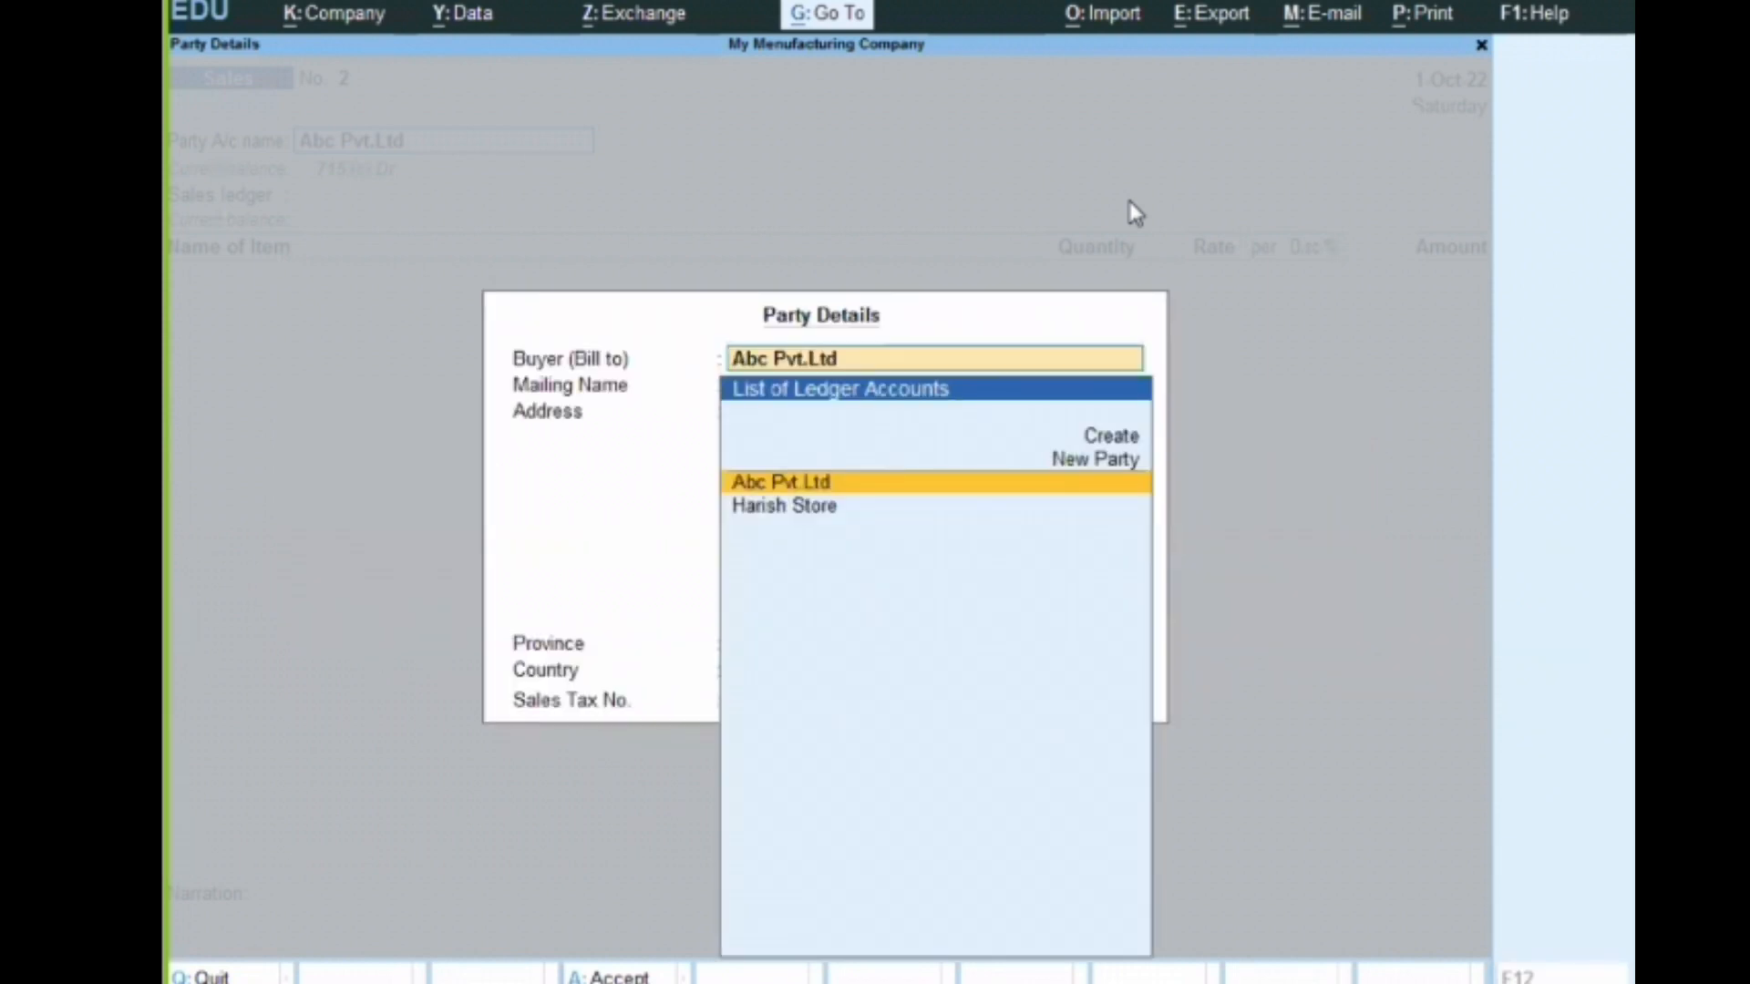
{"action": "key", "text": "ctrl+a"}
{"action": "key", "text": "Return"}
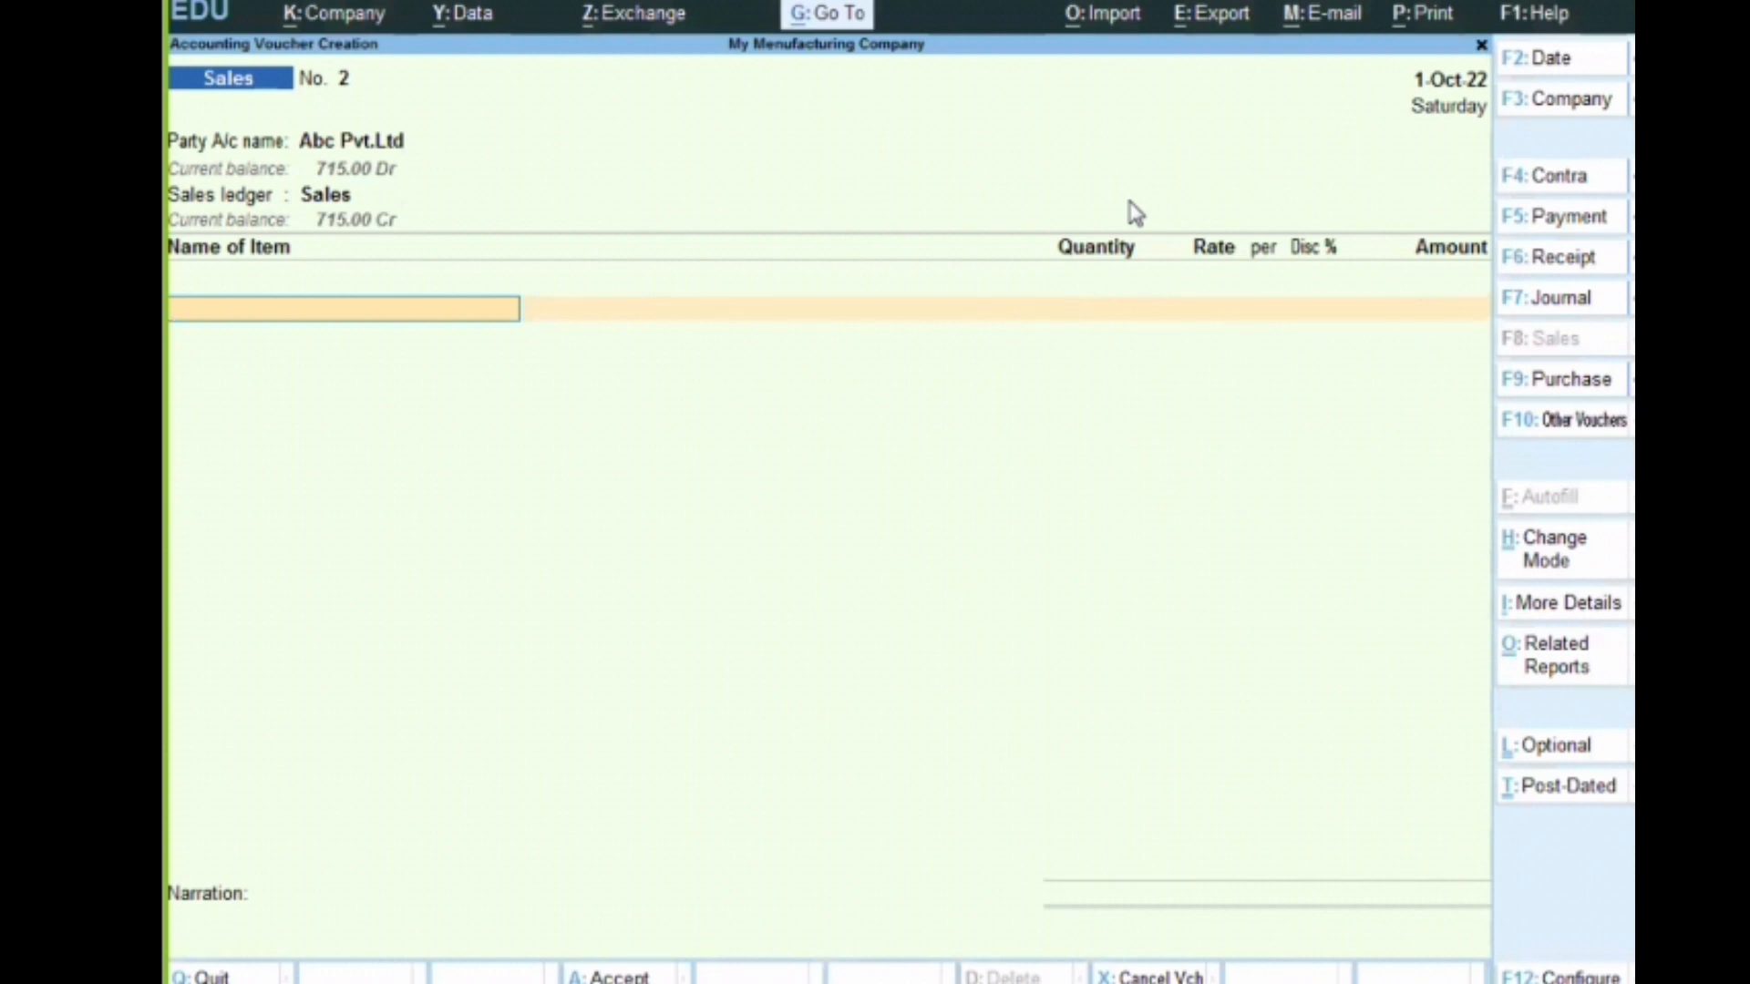
Select Aata as the stock item, examine its active batches for the October date, and quit the item allocation
{"action": "type", "text": "Ata"}
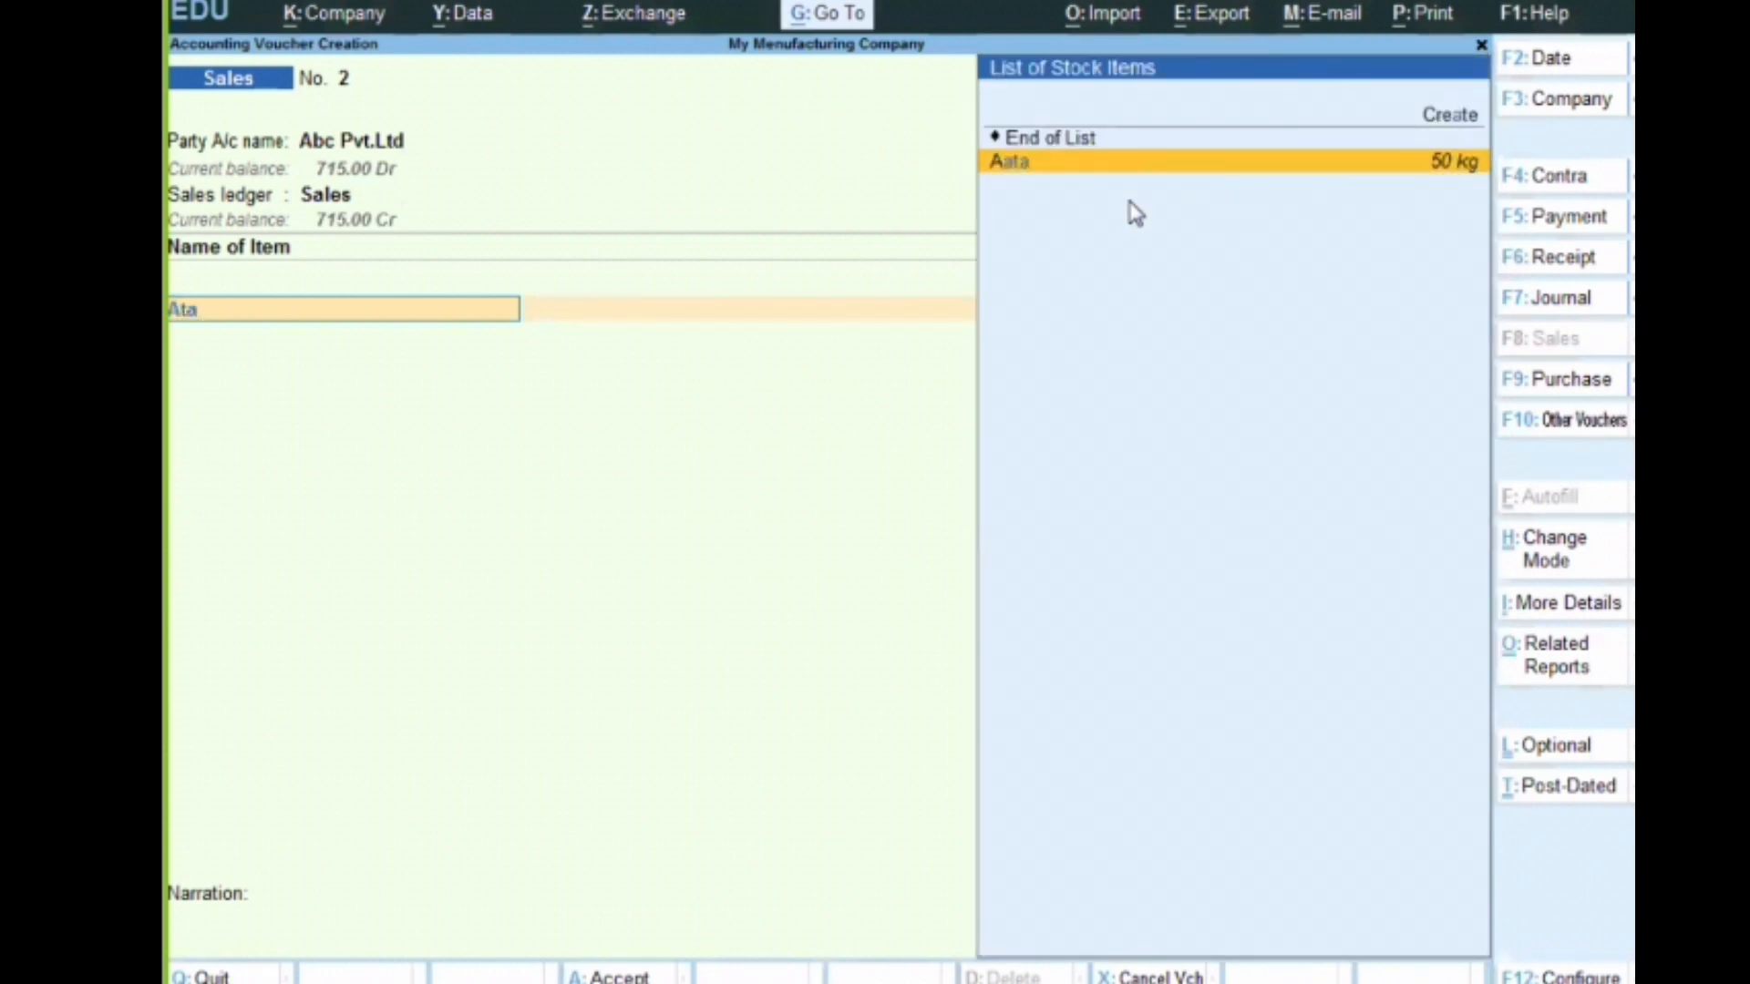
{"action": "key", "text": "Return"}
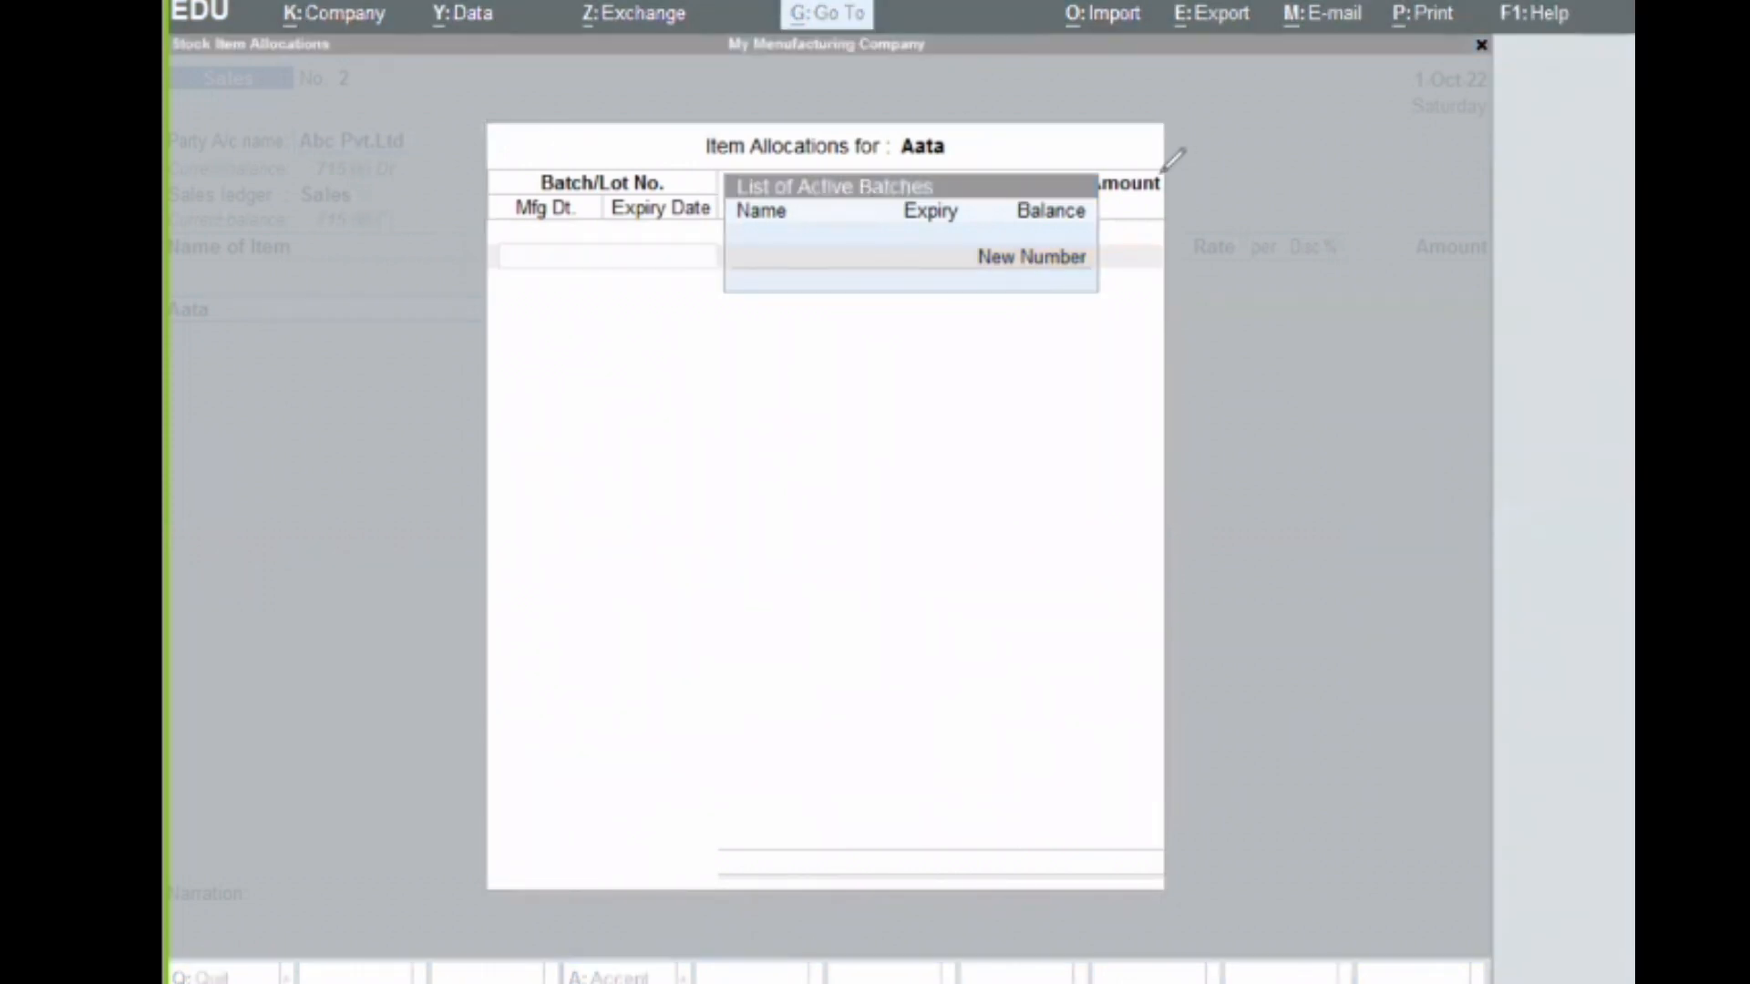
{"action": "left_click_drag", "start_coordinate": [481, 175], "coordinate": [1178, 178]}
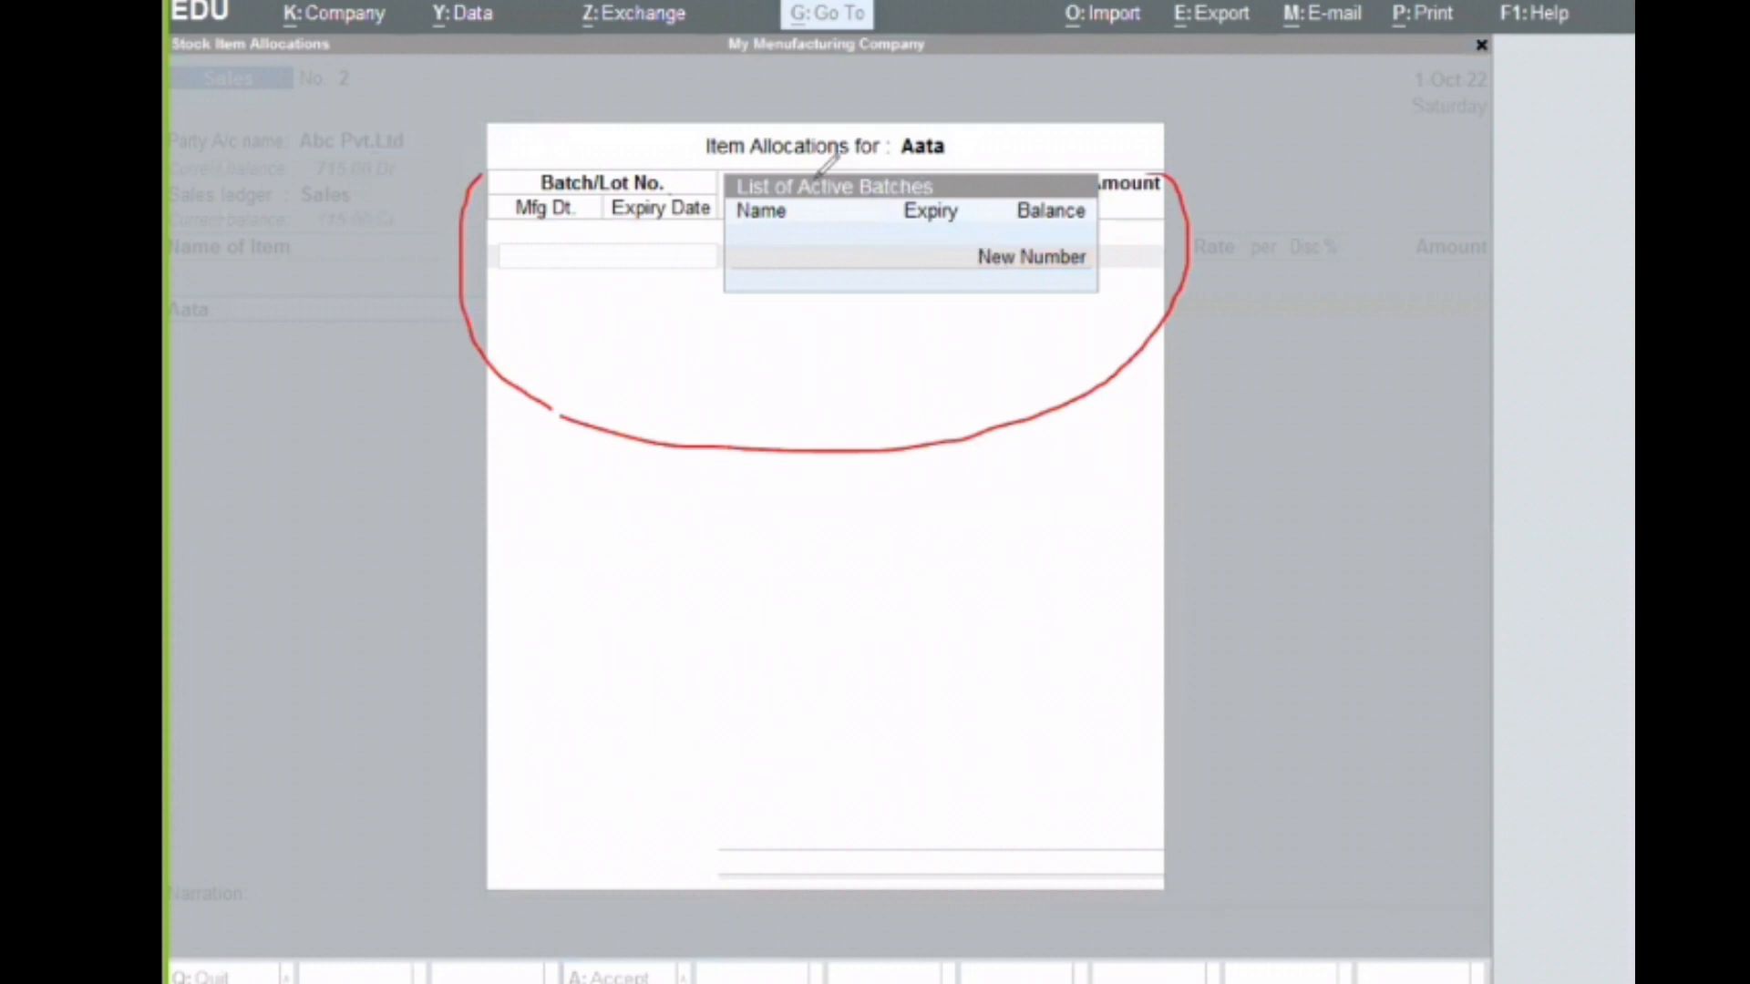
{"action": "key", "text": "e"}
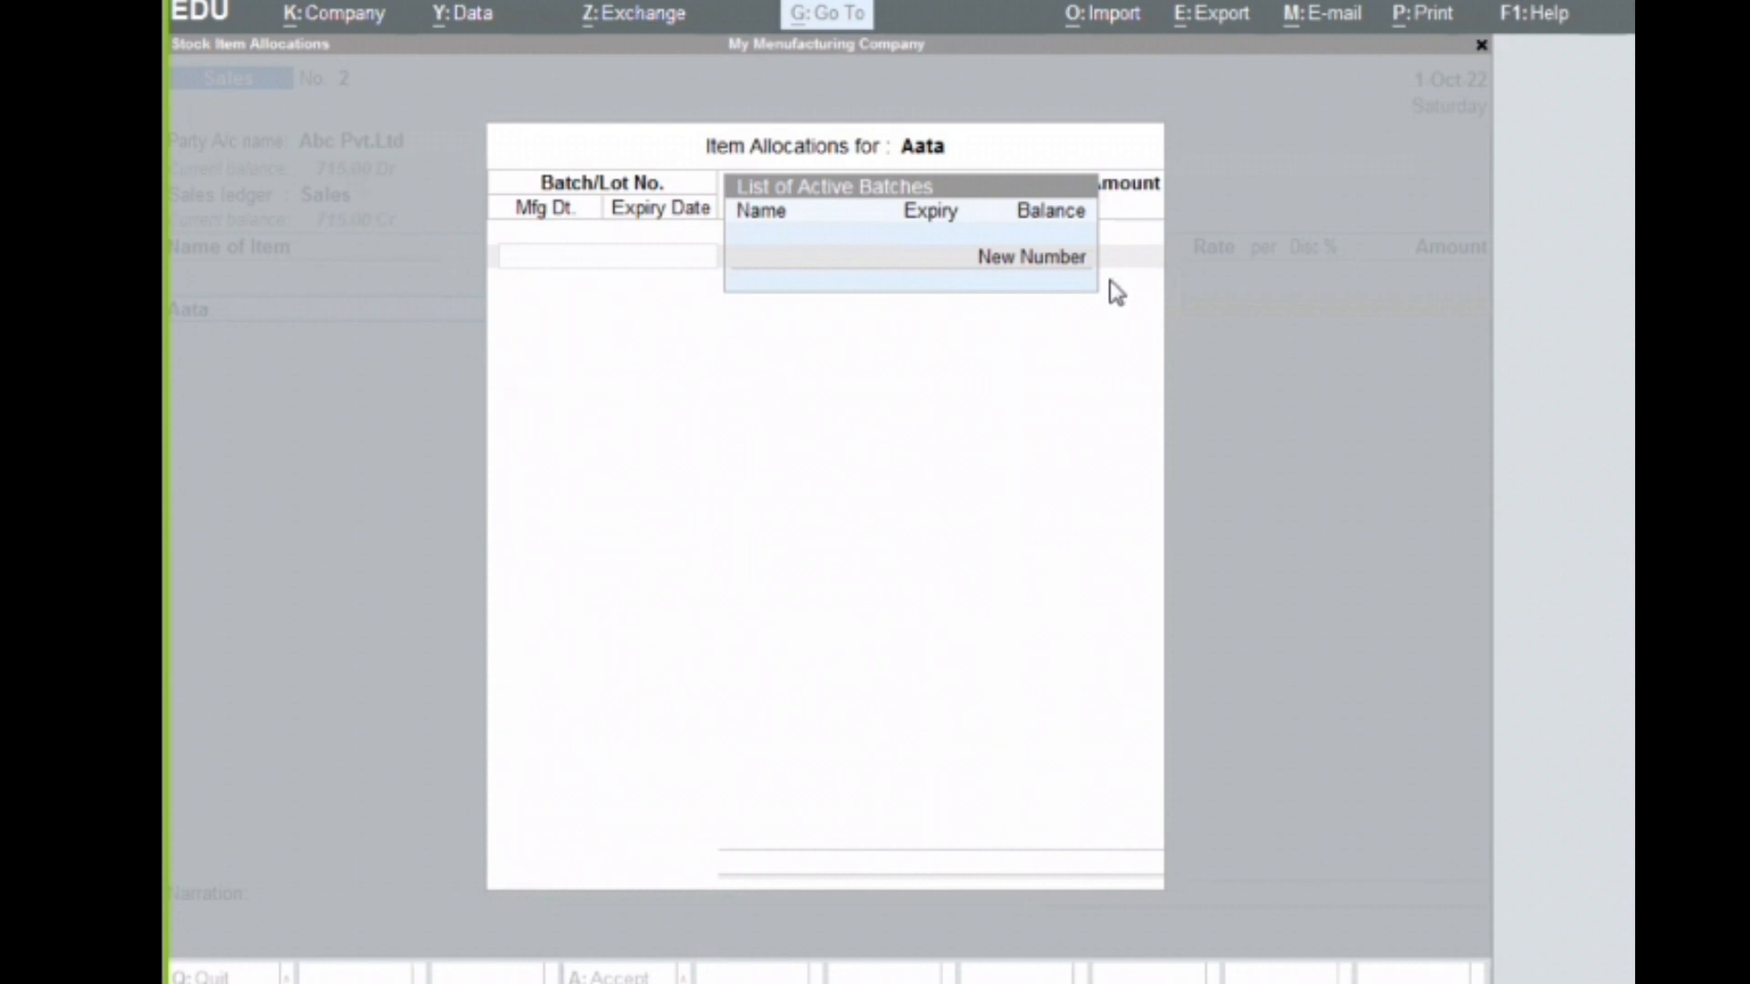
{"action": "key", "text": "Escape"}
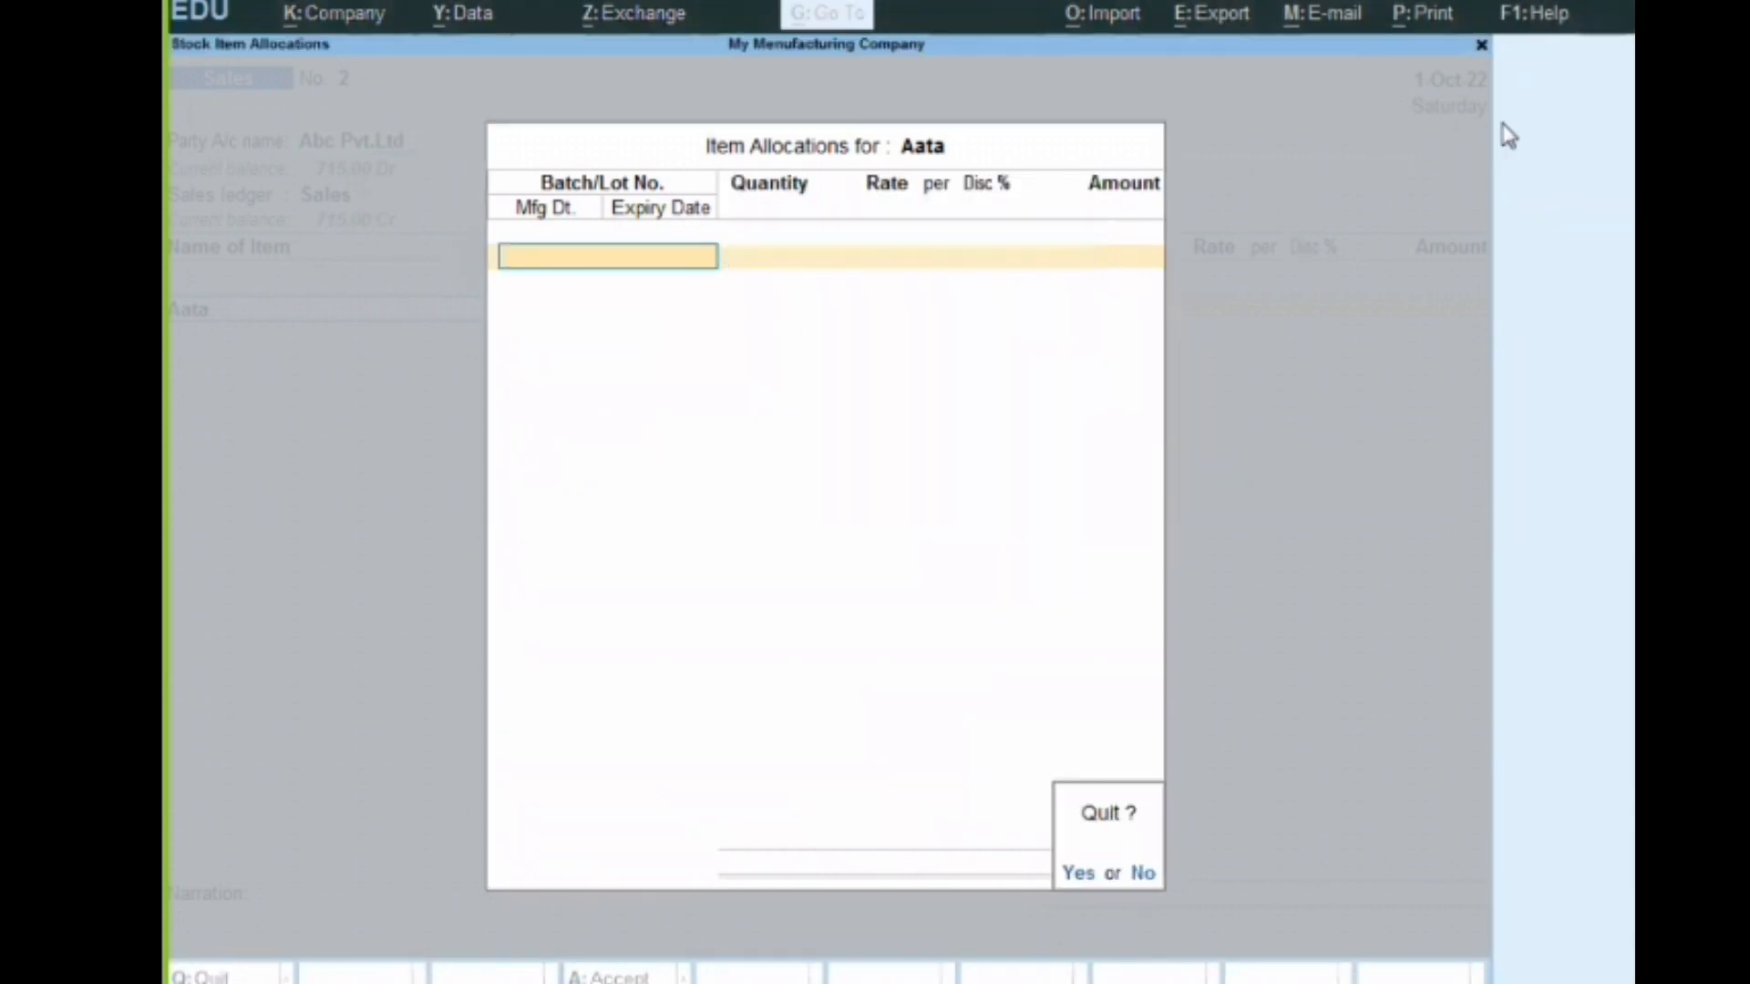
{"action": "key", "text": "y"}
Change the voucher date to 1-7-2022 and examine Aata's active batches for that date, leaving the item allocation without an entry
{"action": "key", "text": "F2"}
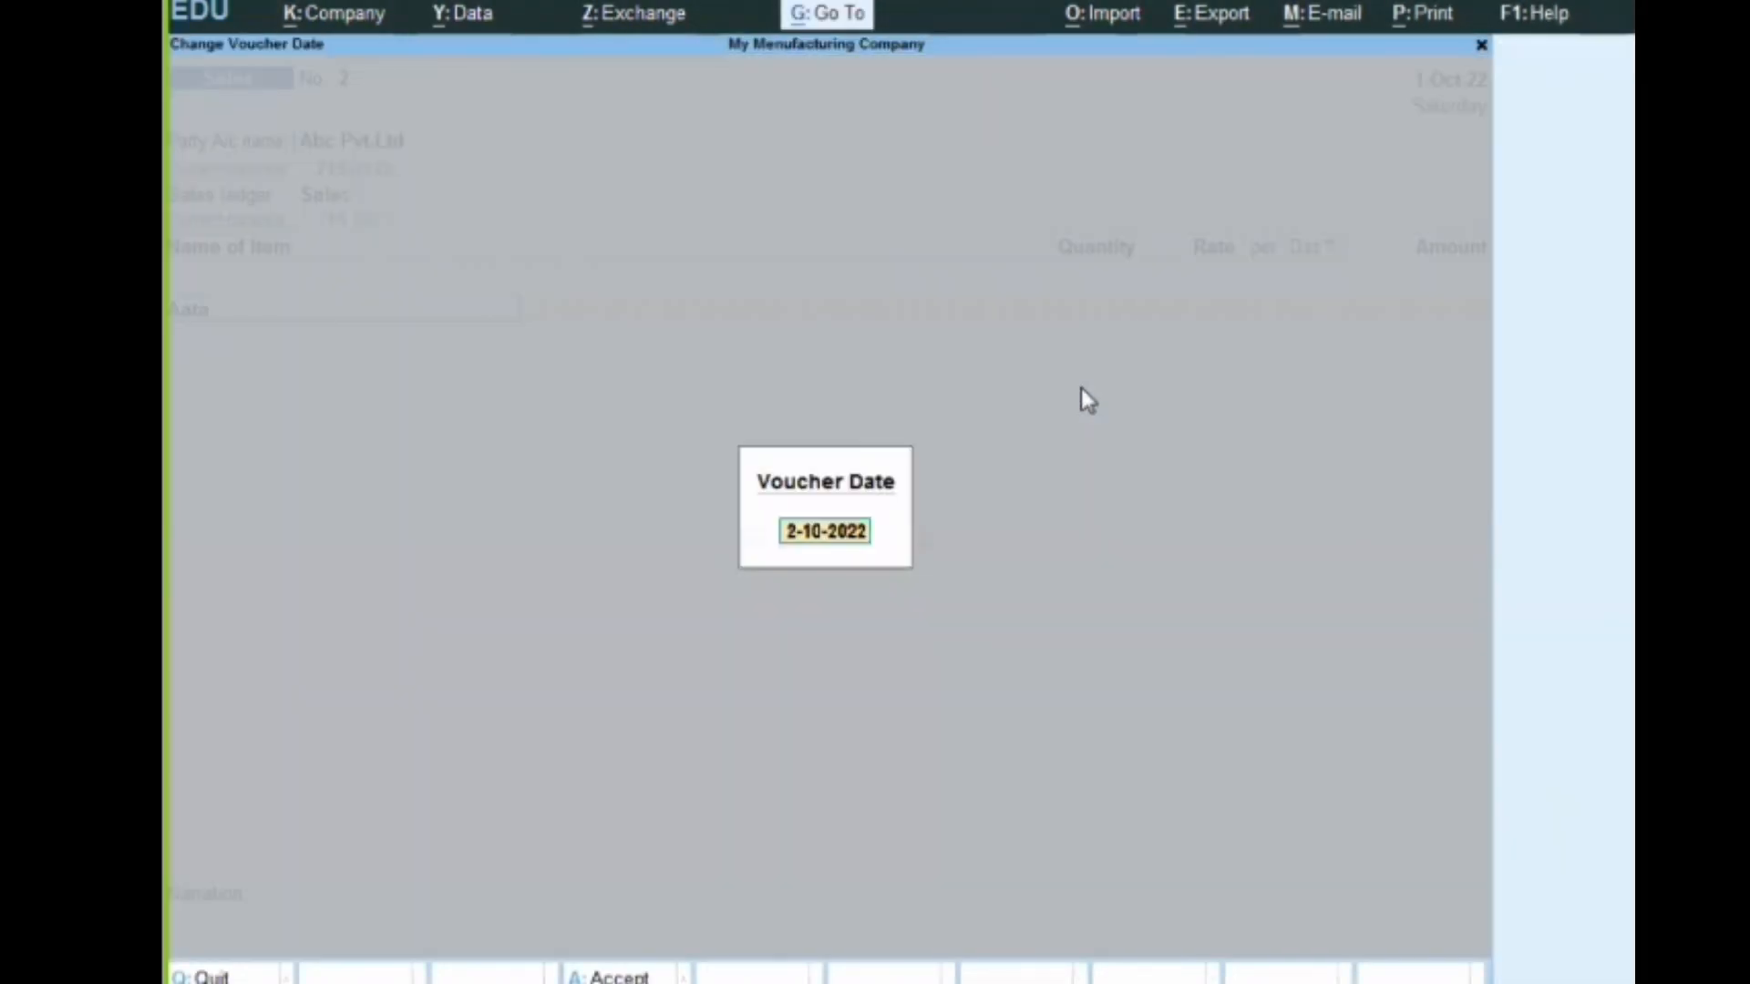
{"action": "type", "text": "1-7-2022"}
{"action": "key", "text": "Return"}
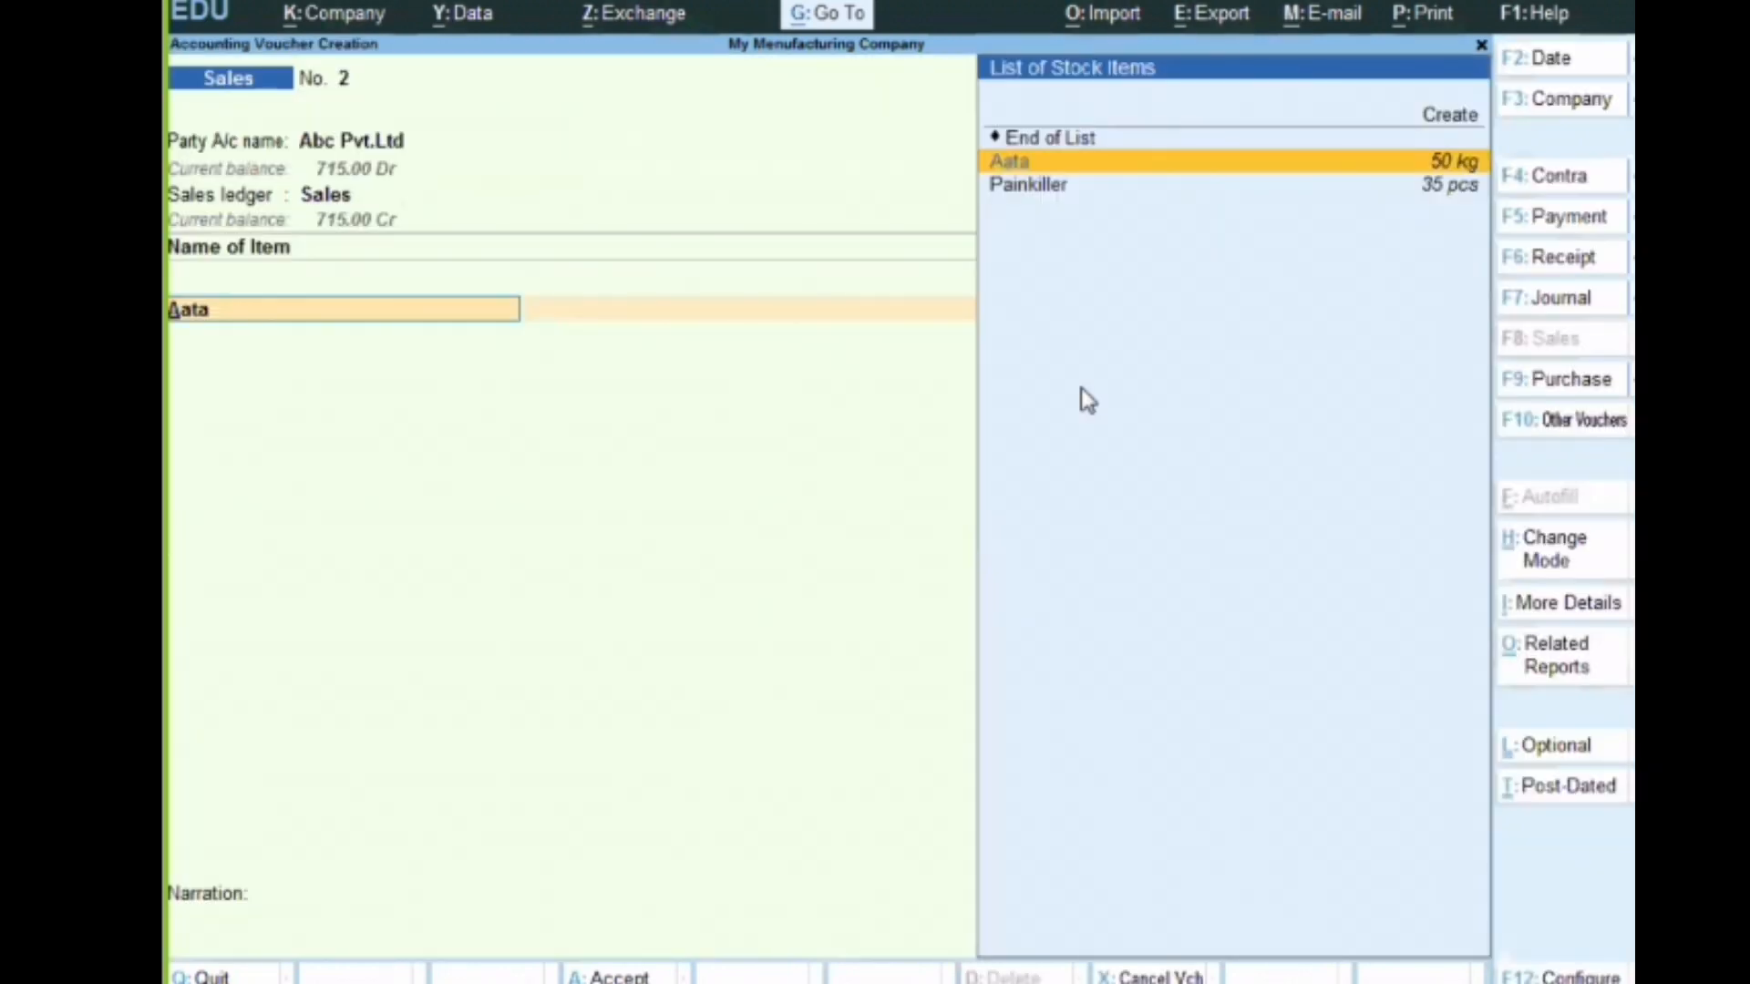
{"action": "key", "text": "Return"}
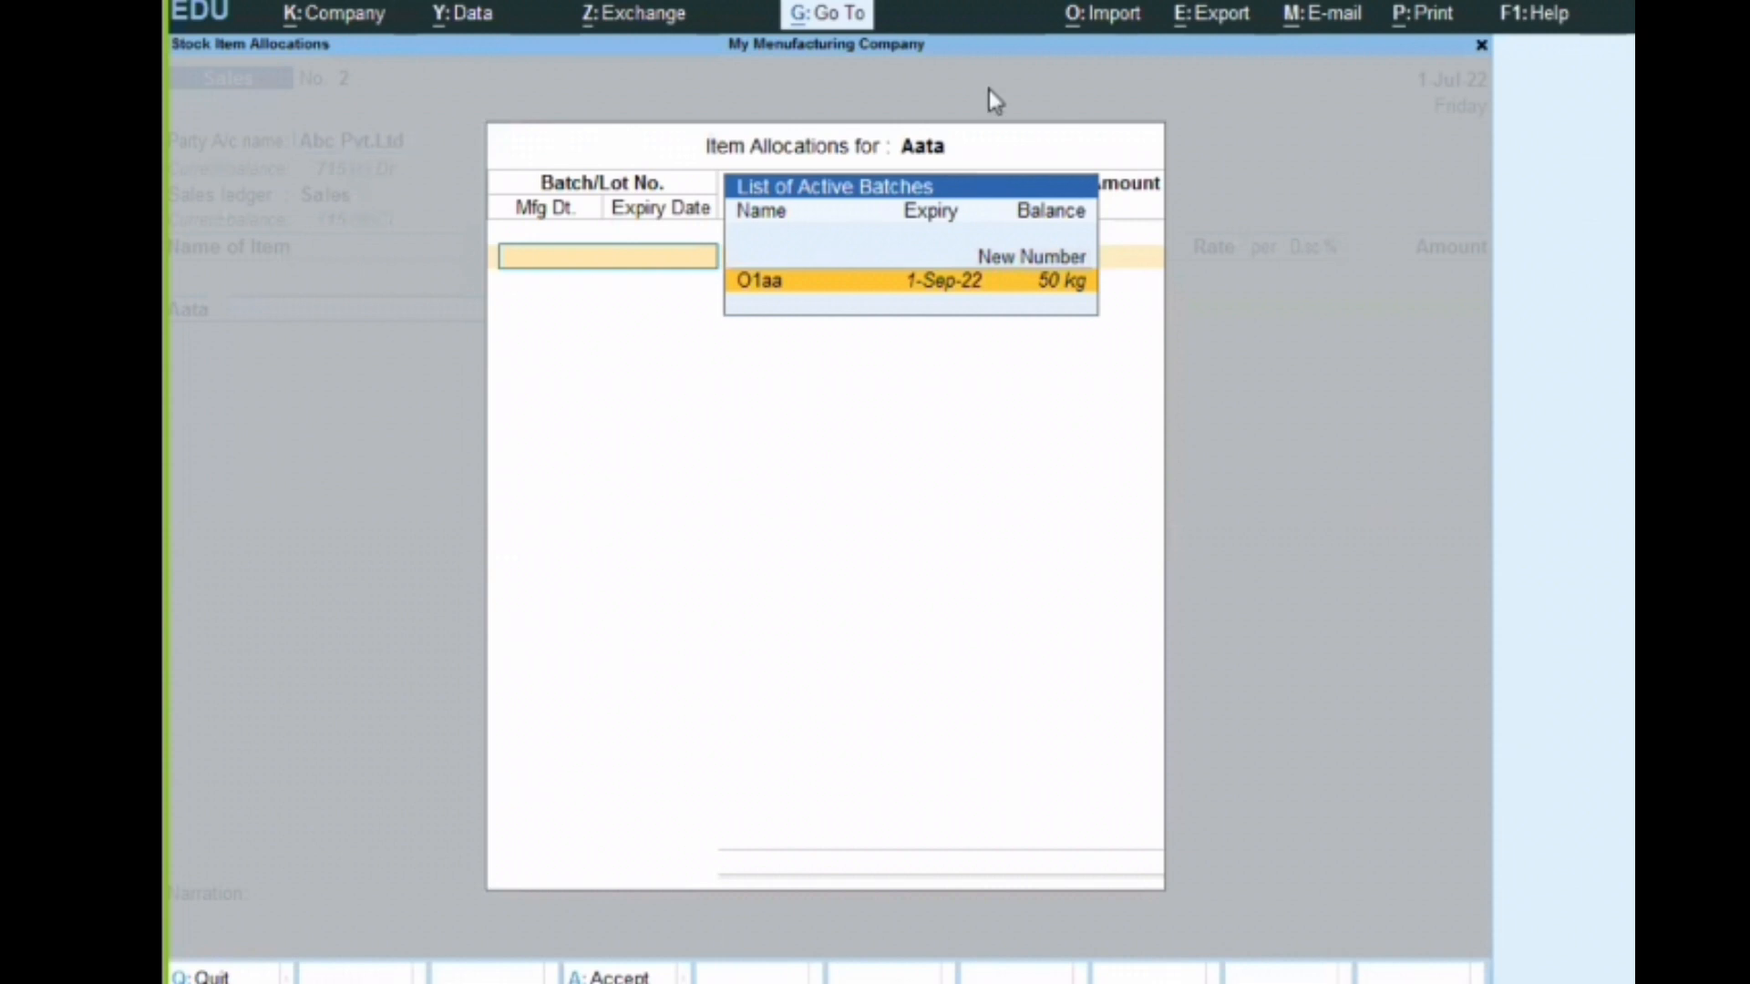
{"action": "left_click_drag", "start_coordinate": [674, 253], "coordinate": [1170, 346]}
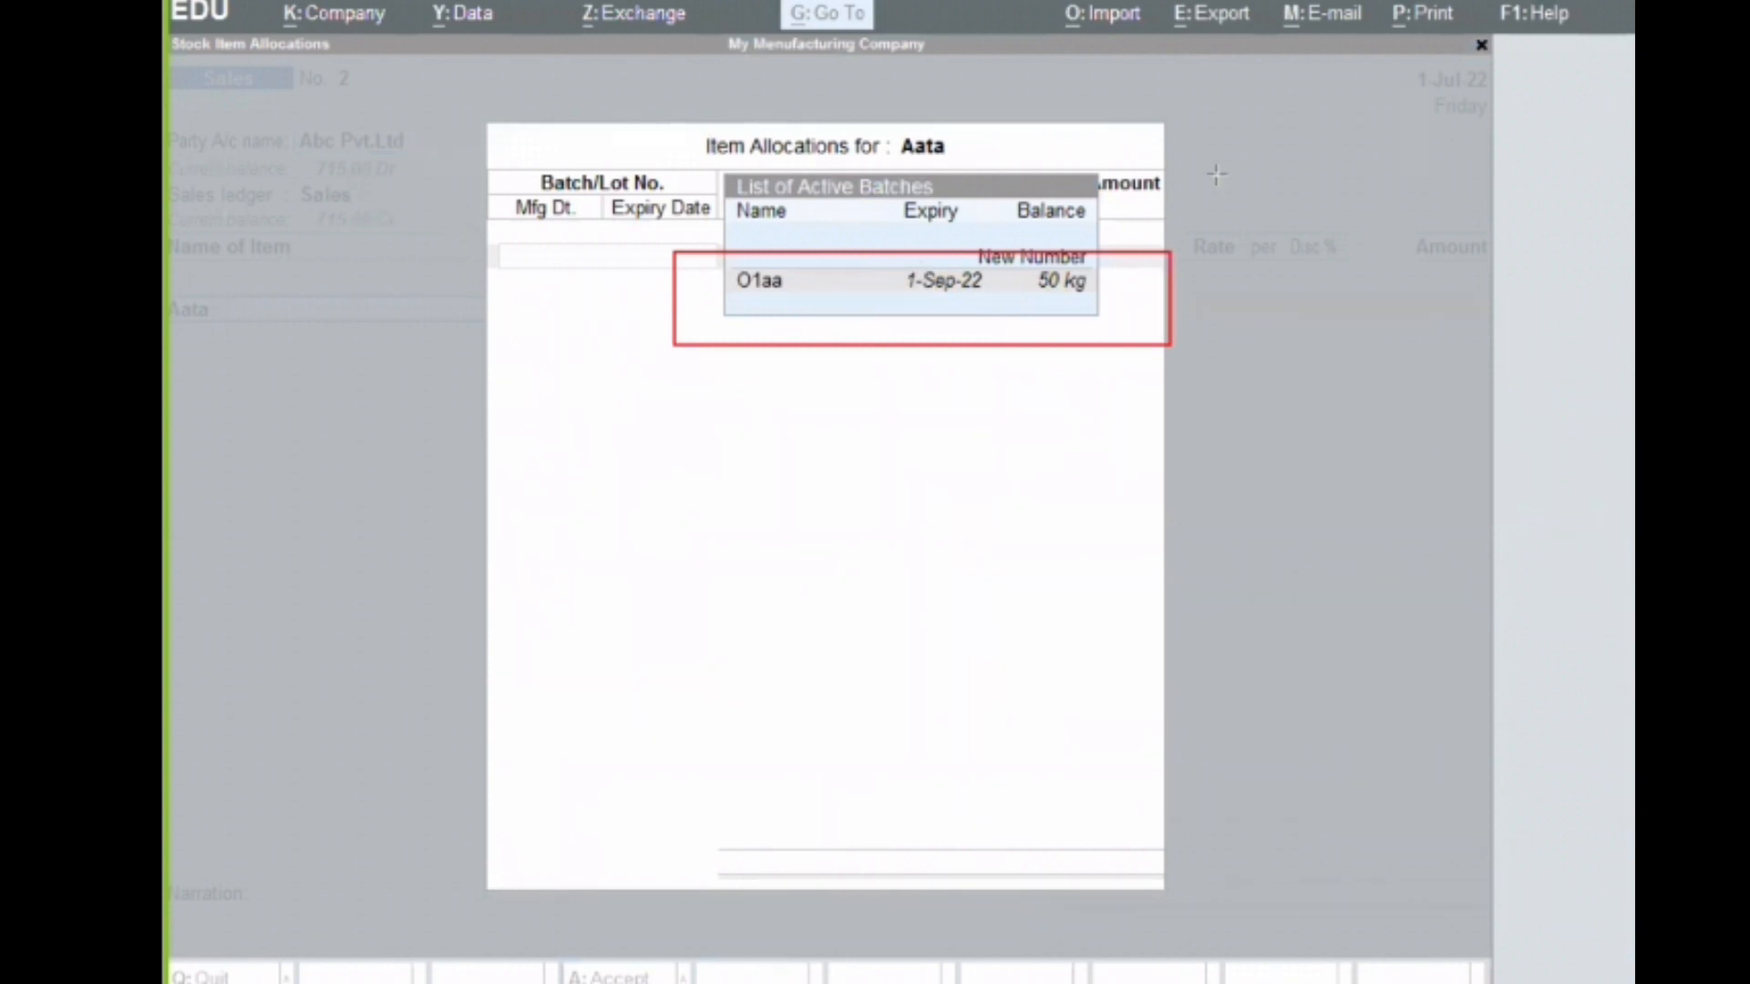
{"action": "key", "text": "Escape"}
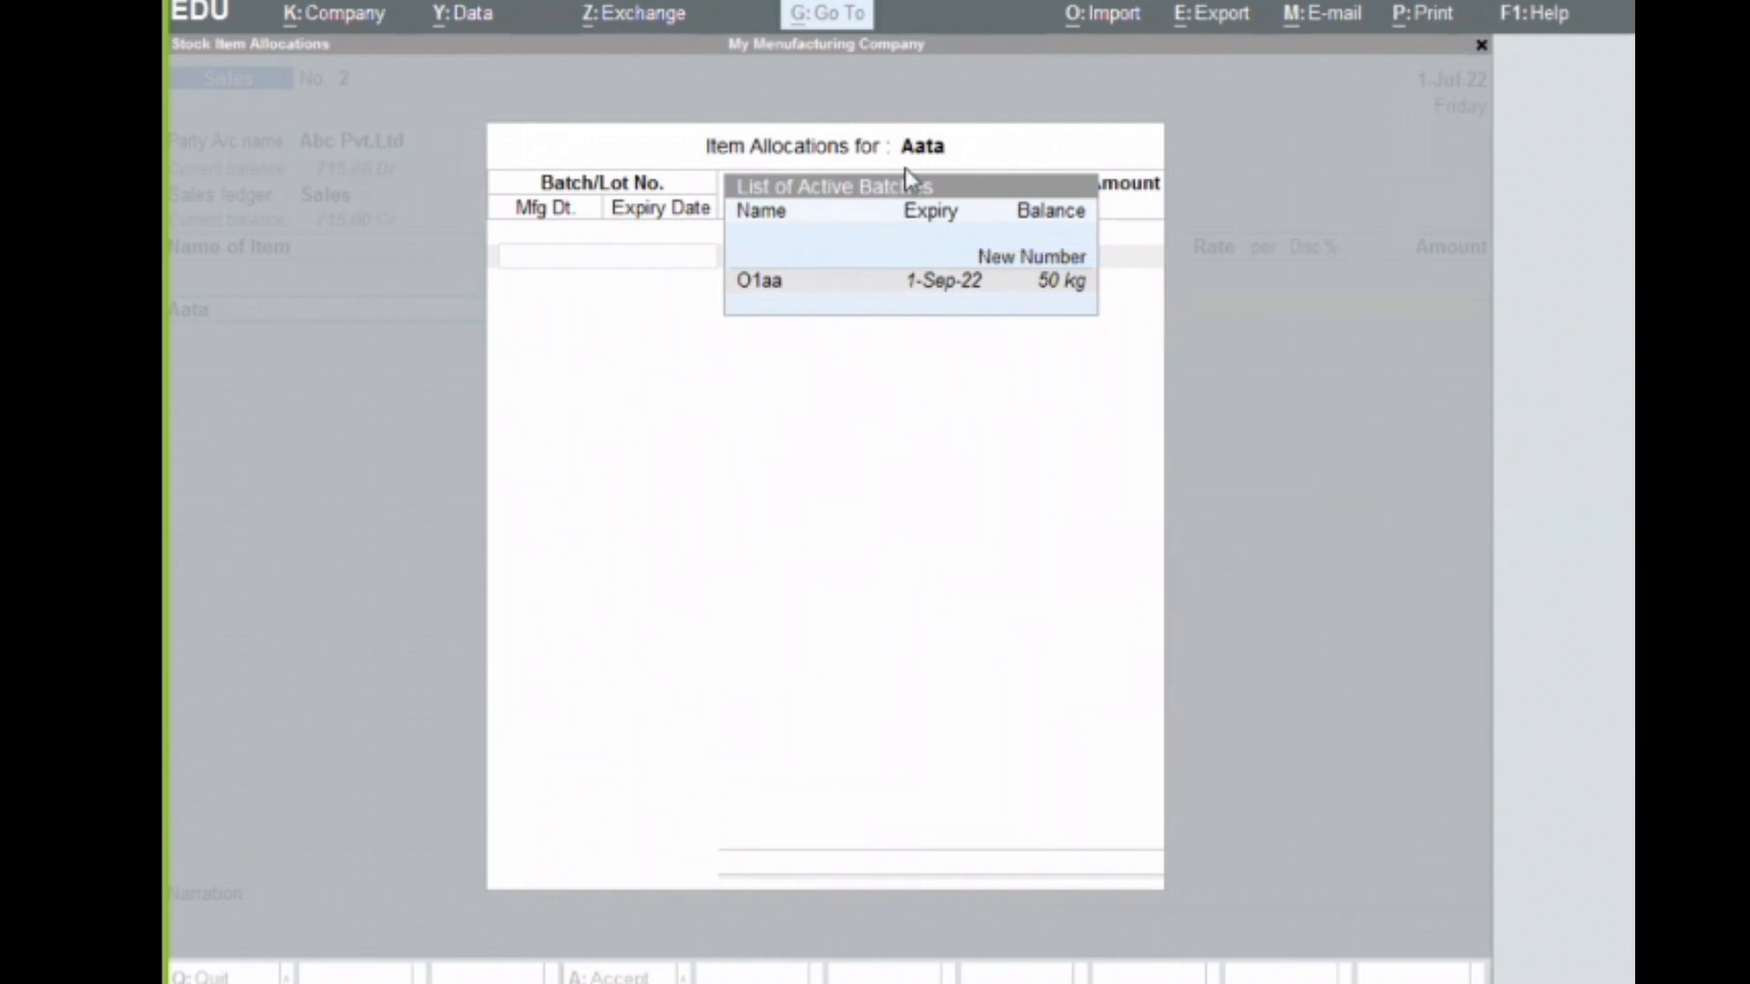
{"action": "left_click", "coordinate": [983, 149]}
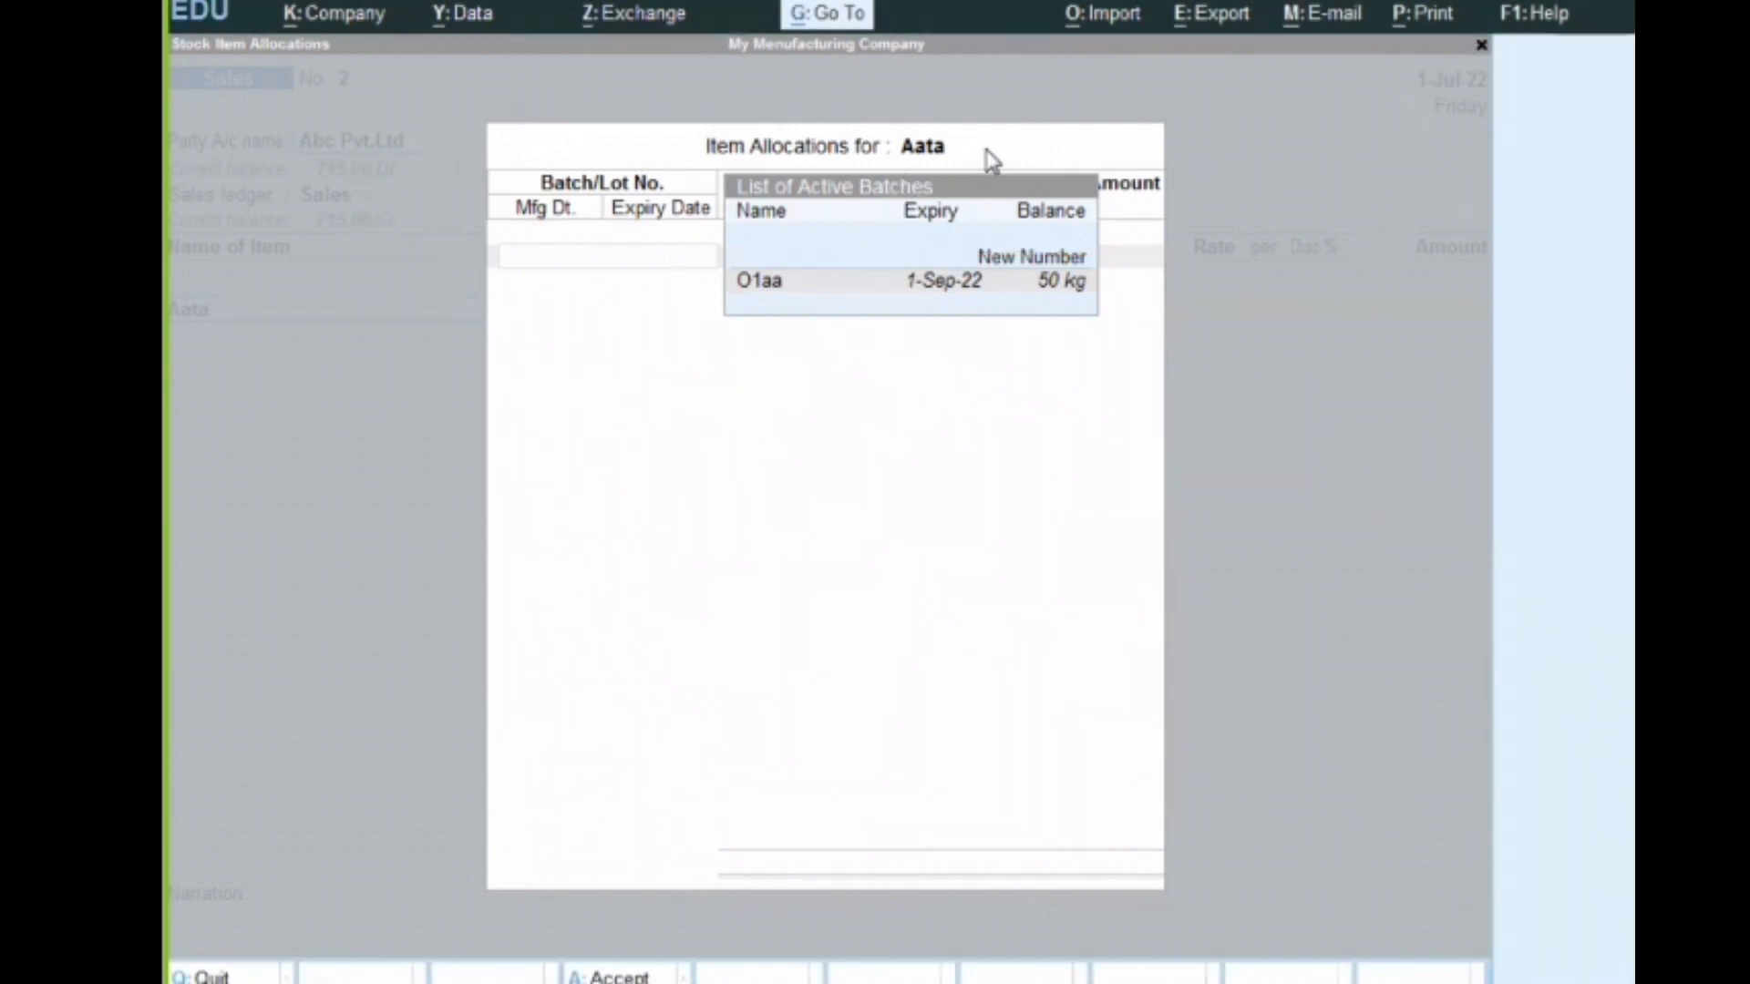
{"action": "key", "text": "Escape"}
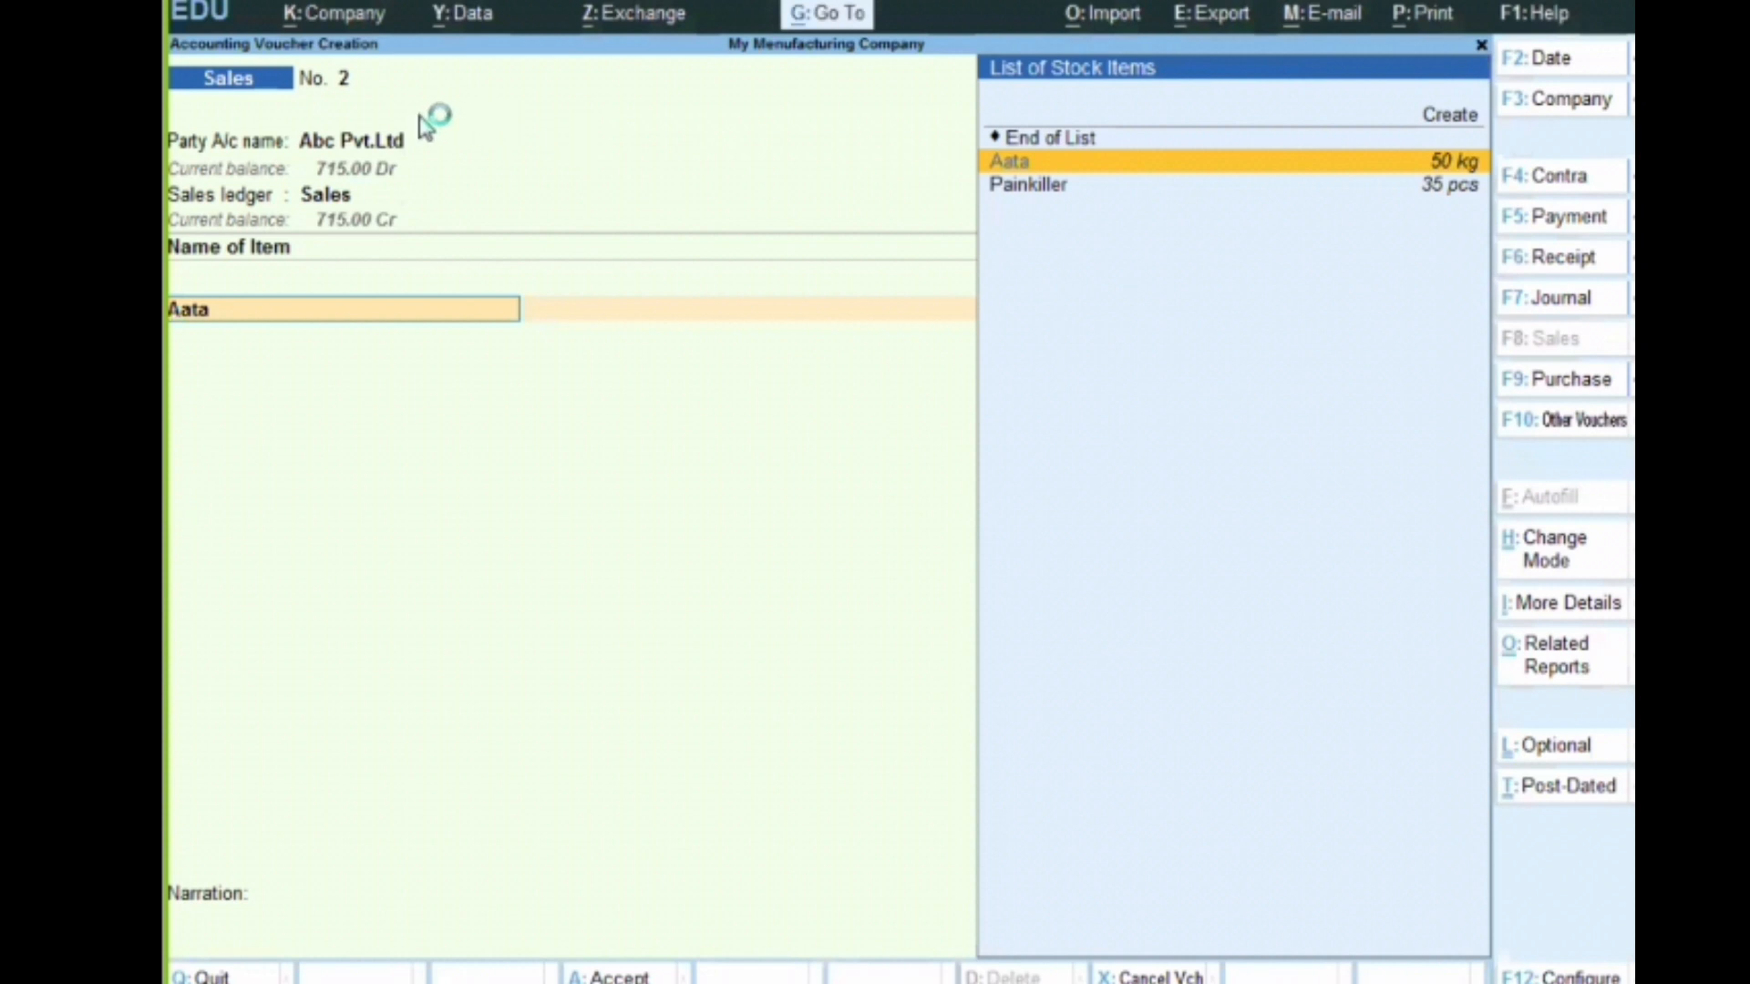
Set the voucher date back to 1-10-2022, recheck Aata's active batches, and quit the item allocation
{"action": "left_click", "coordinate": [1543, 61]}
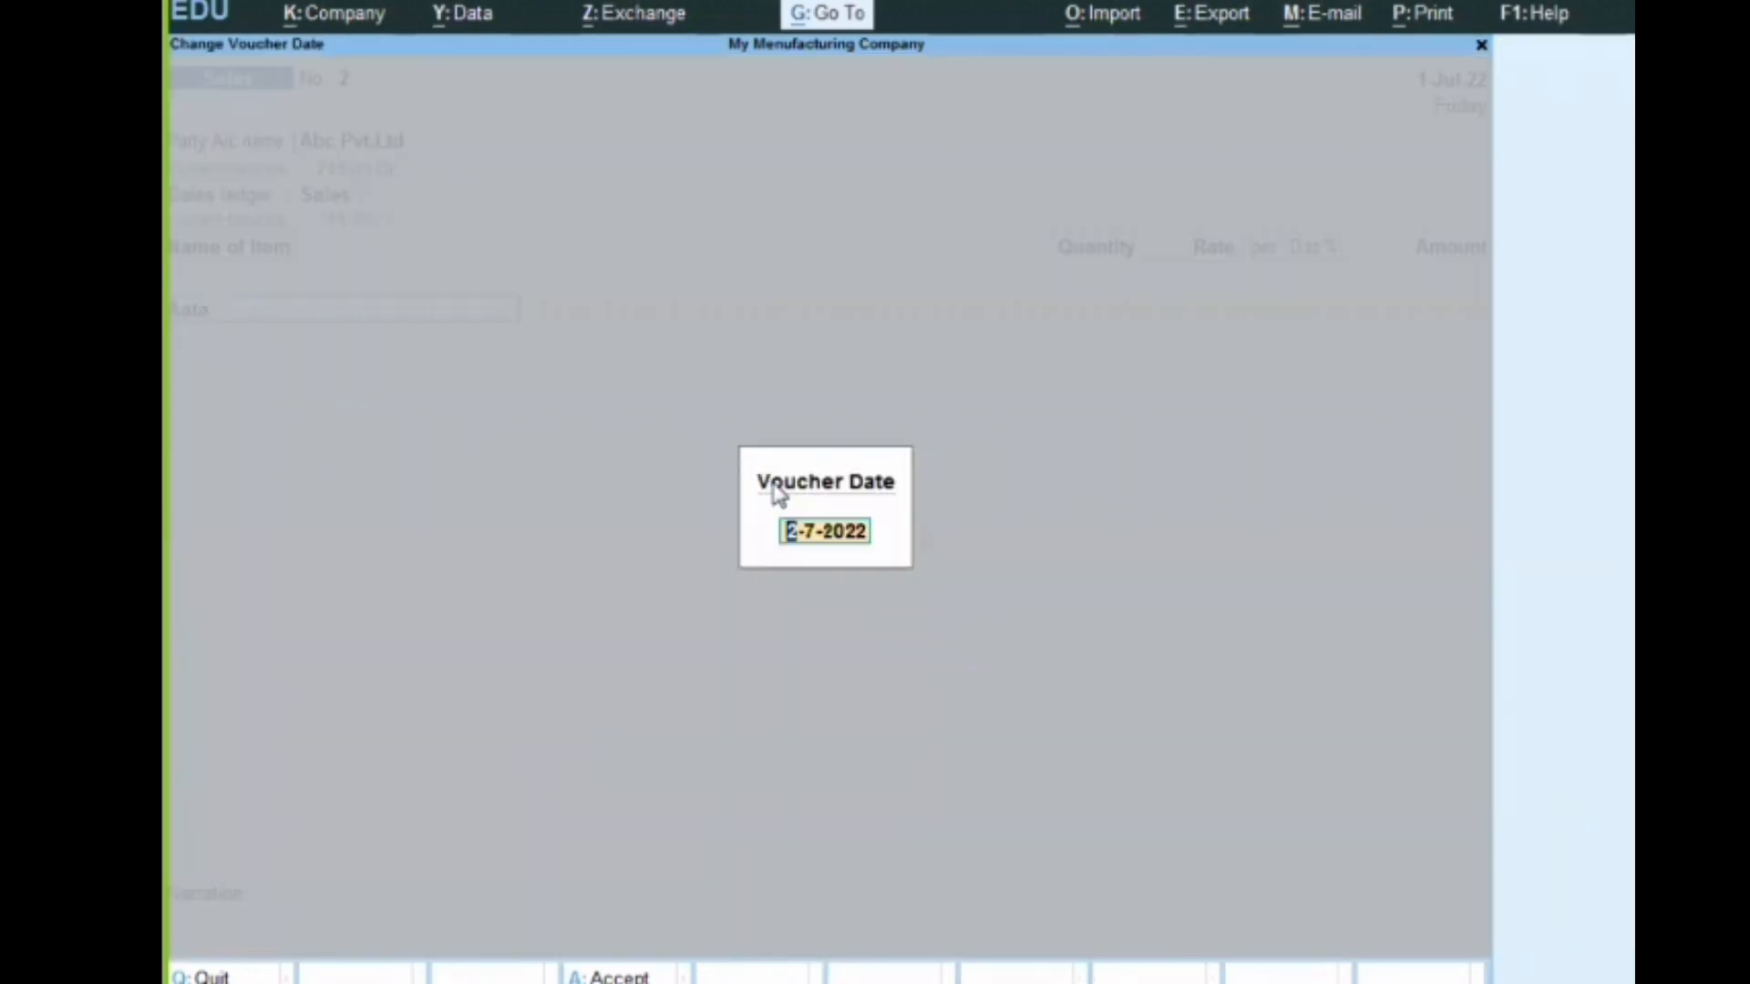
{"action": "type", "text": "1-10-2022"}
{"action": "key", "text": "Return"}
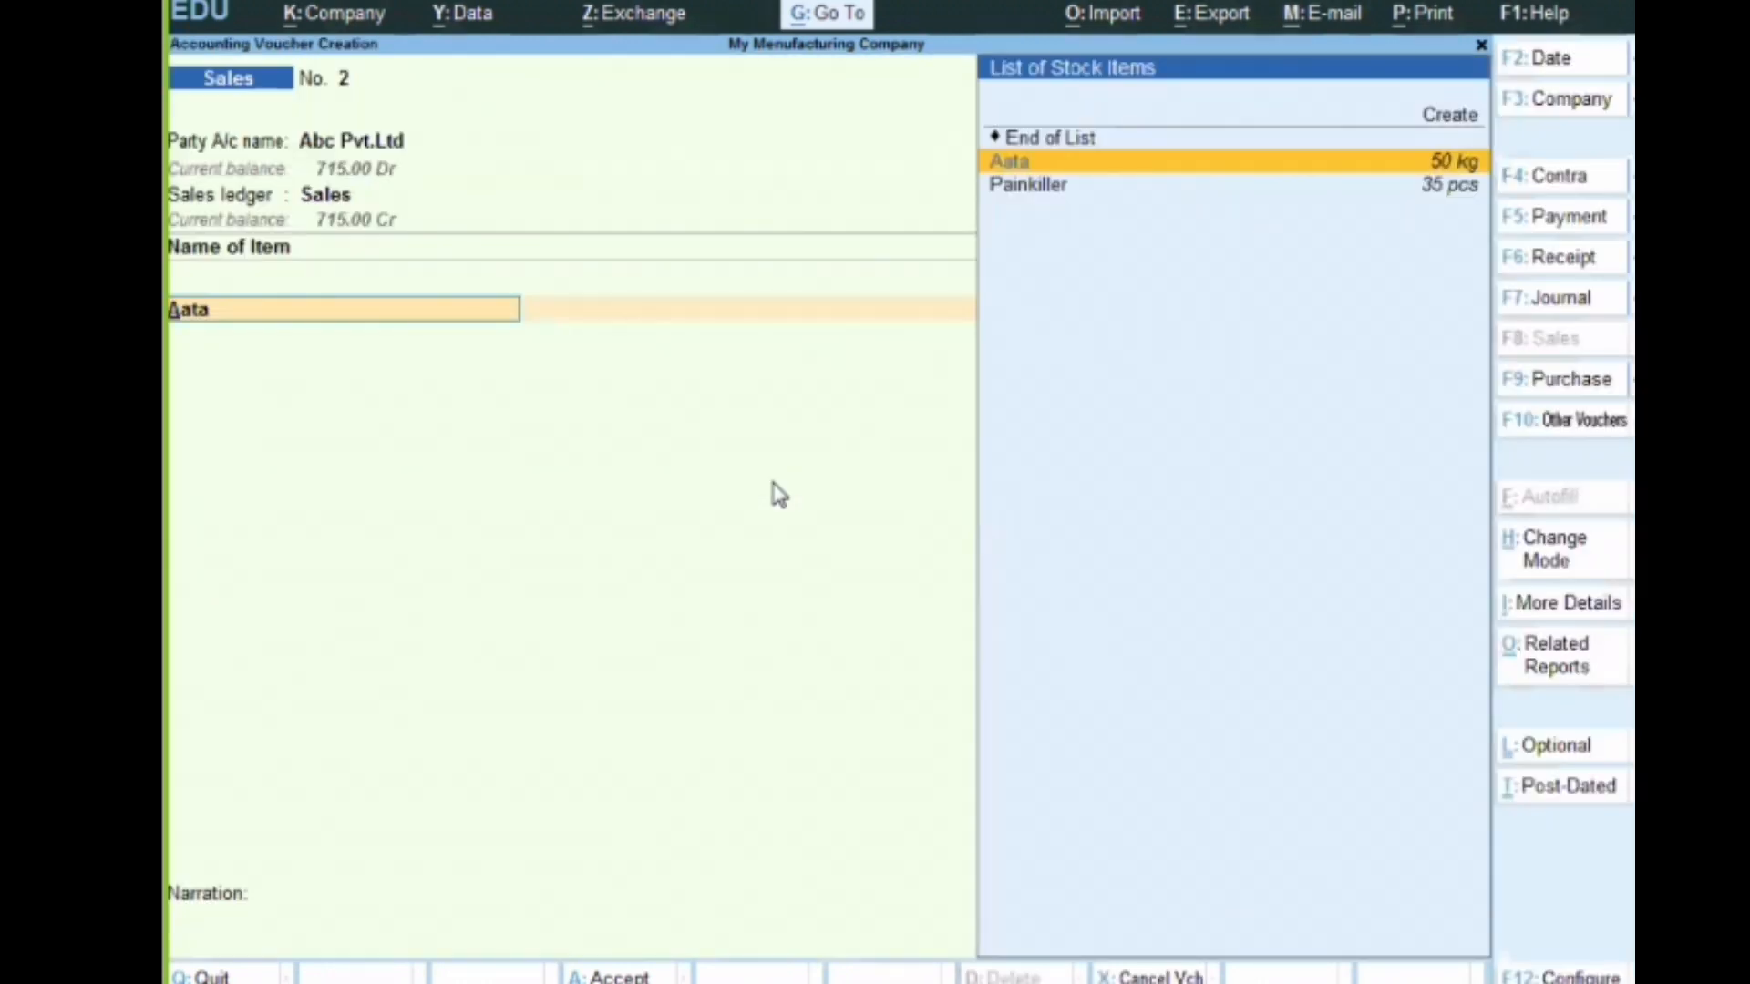
{"action": "key", "text": "Return"}
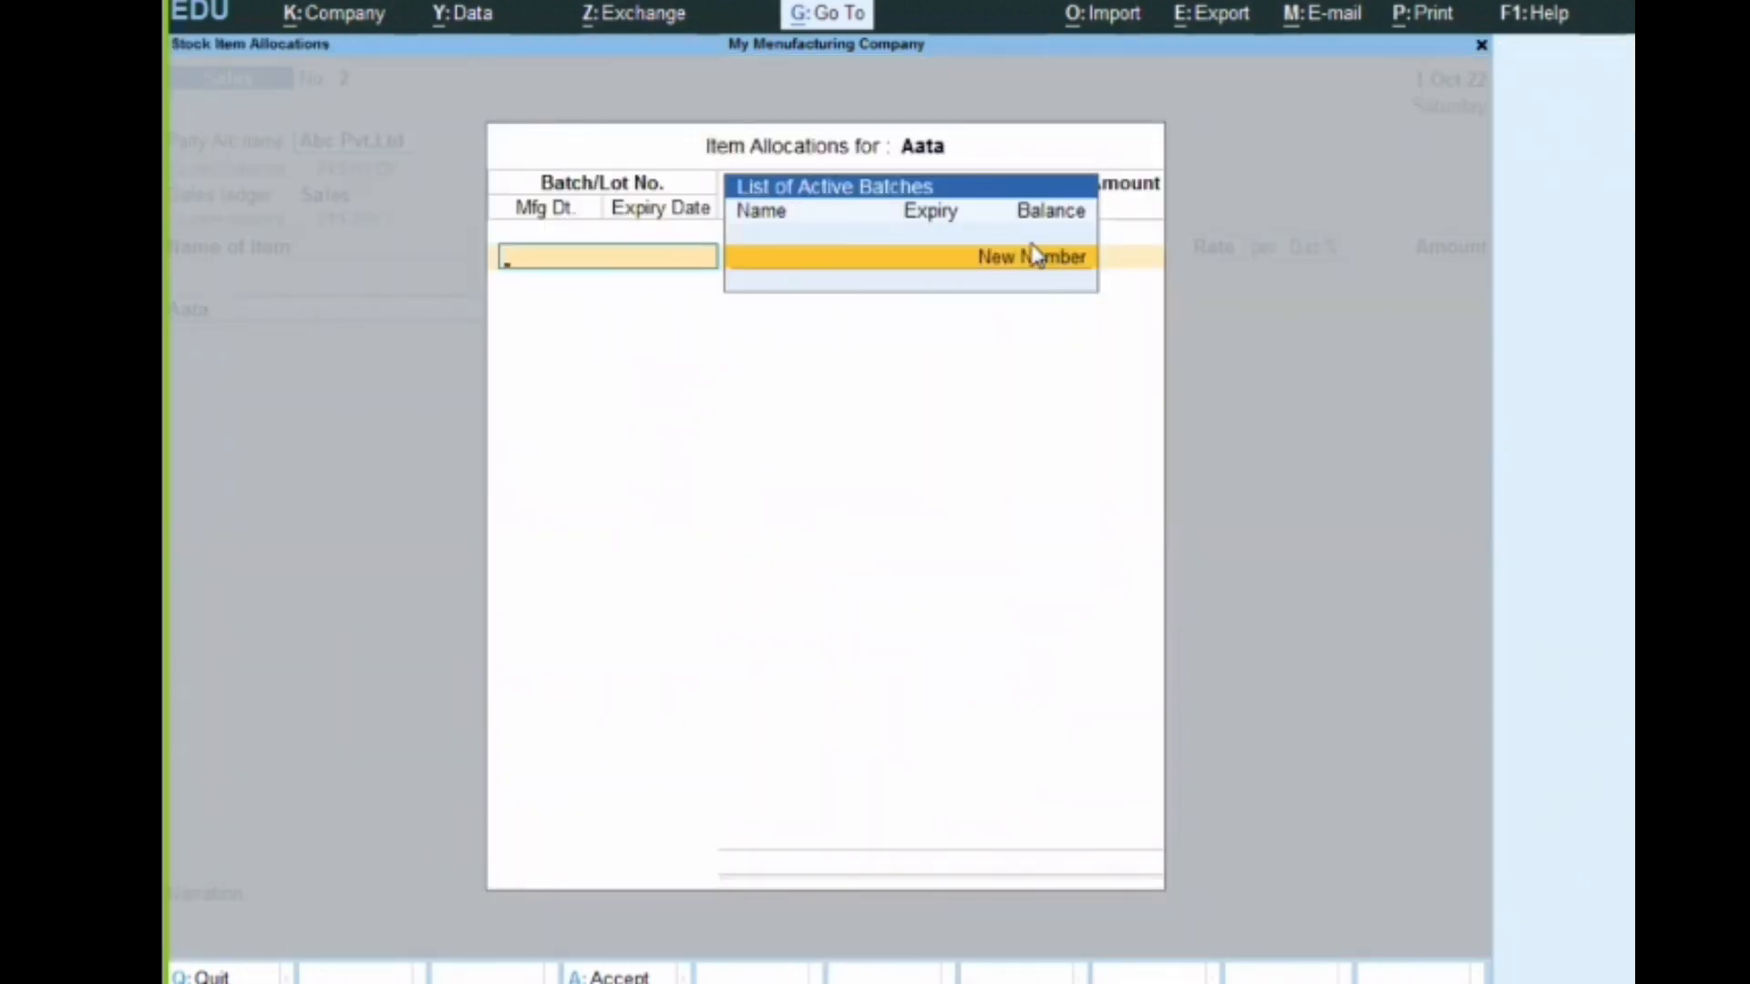
{"action": "key", "text": "Escape"}
{"action": "key", "text": "y"}
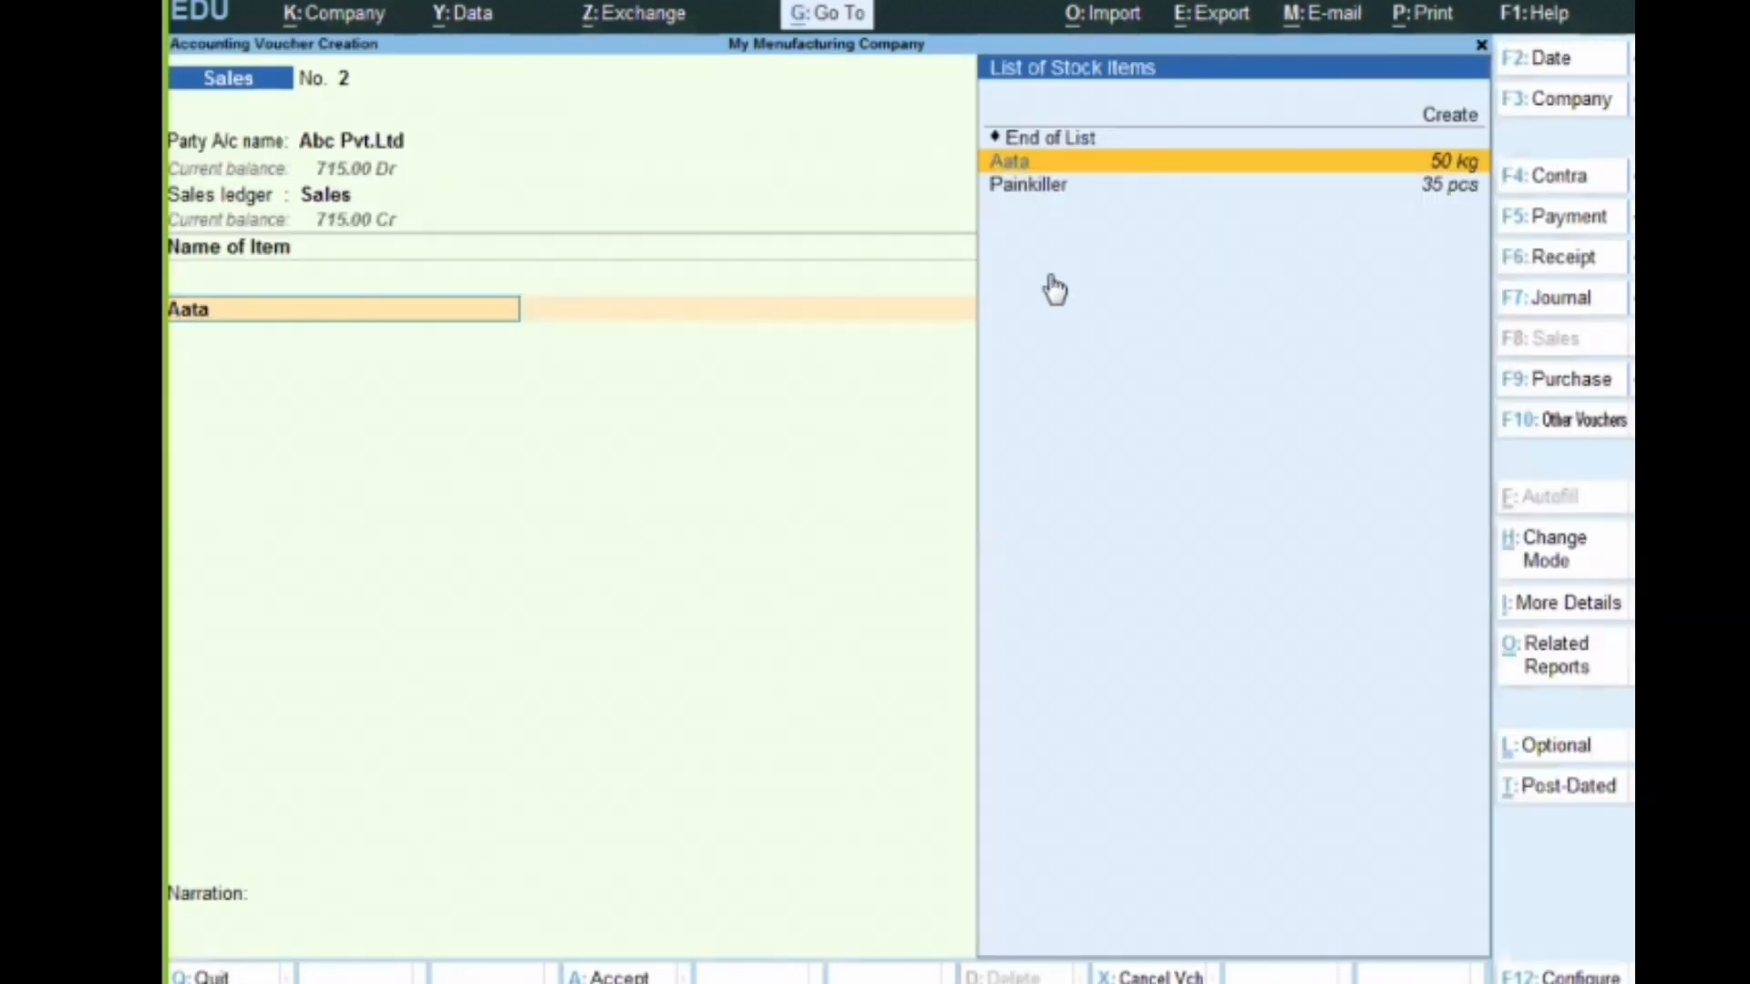
Select Painkiller as the stock item, check its active batches, and quit the item allocation
{"action": "key", "text": "Down"}
{"action": "key", "text": "Return"}
{"action": "key", "text": "Escape"}
{"action": "key", "text": "y"}
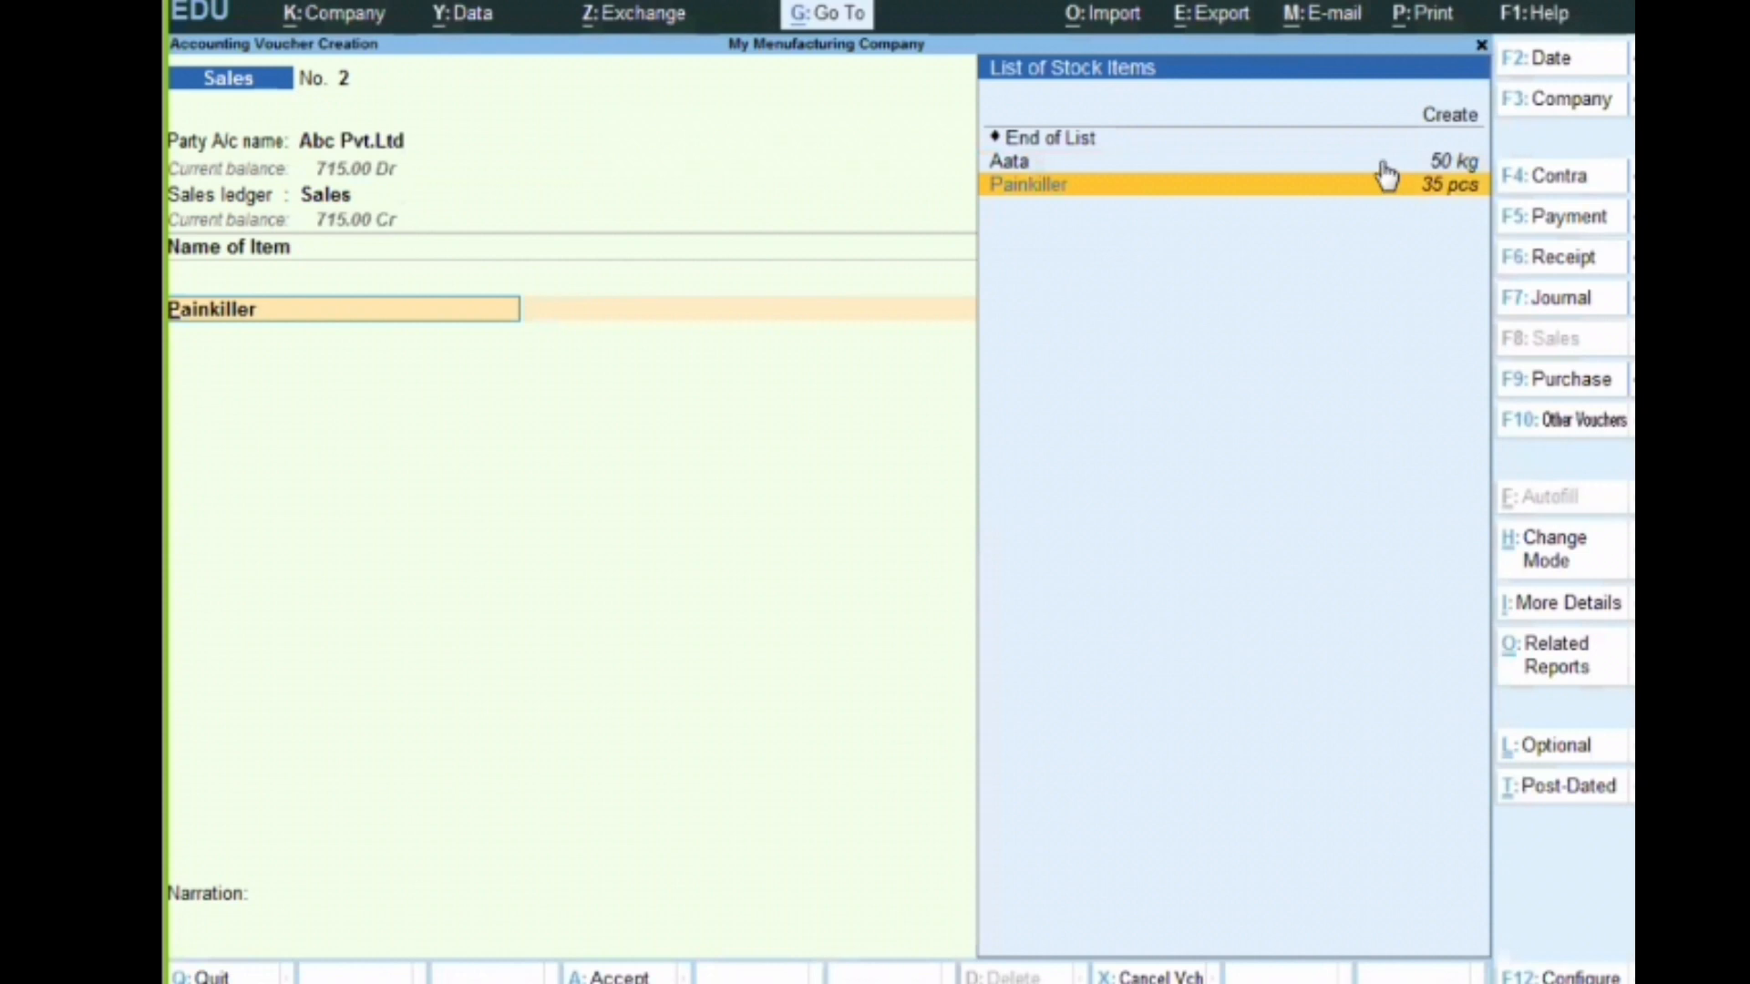
Recheck Aata's active batches in the sales voucher, quit the item allocation, and leave the voucher without saving it
{"action": "key", "text": "Return"}
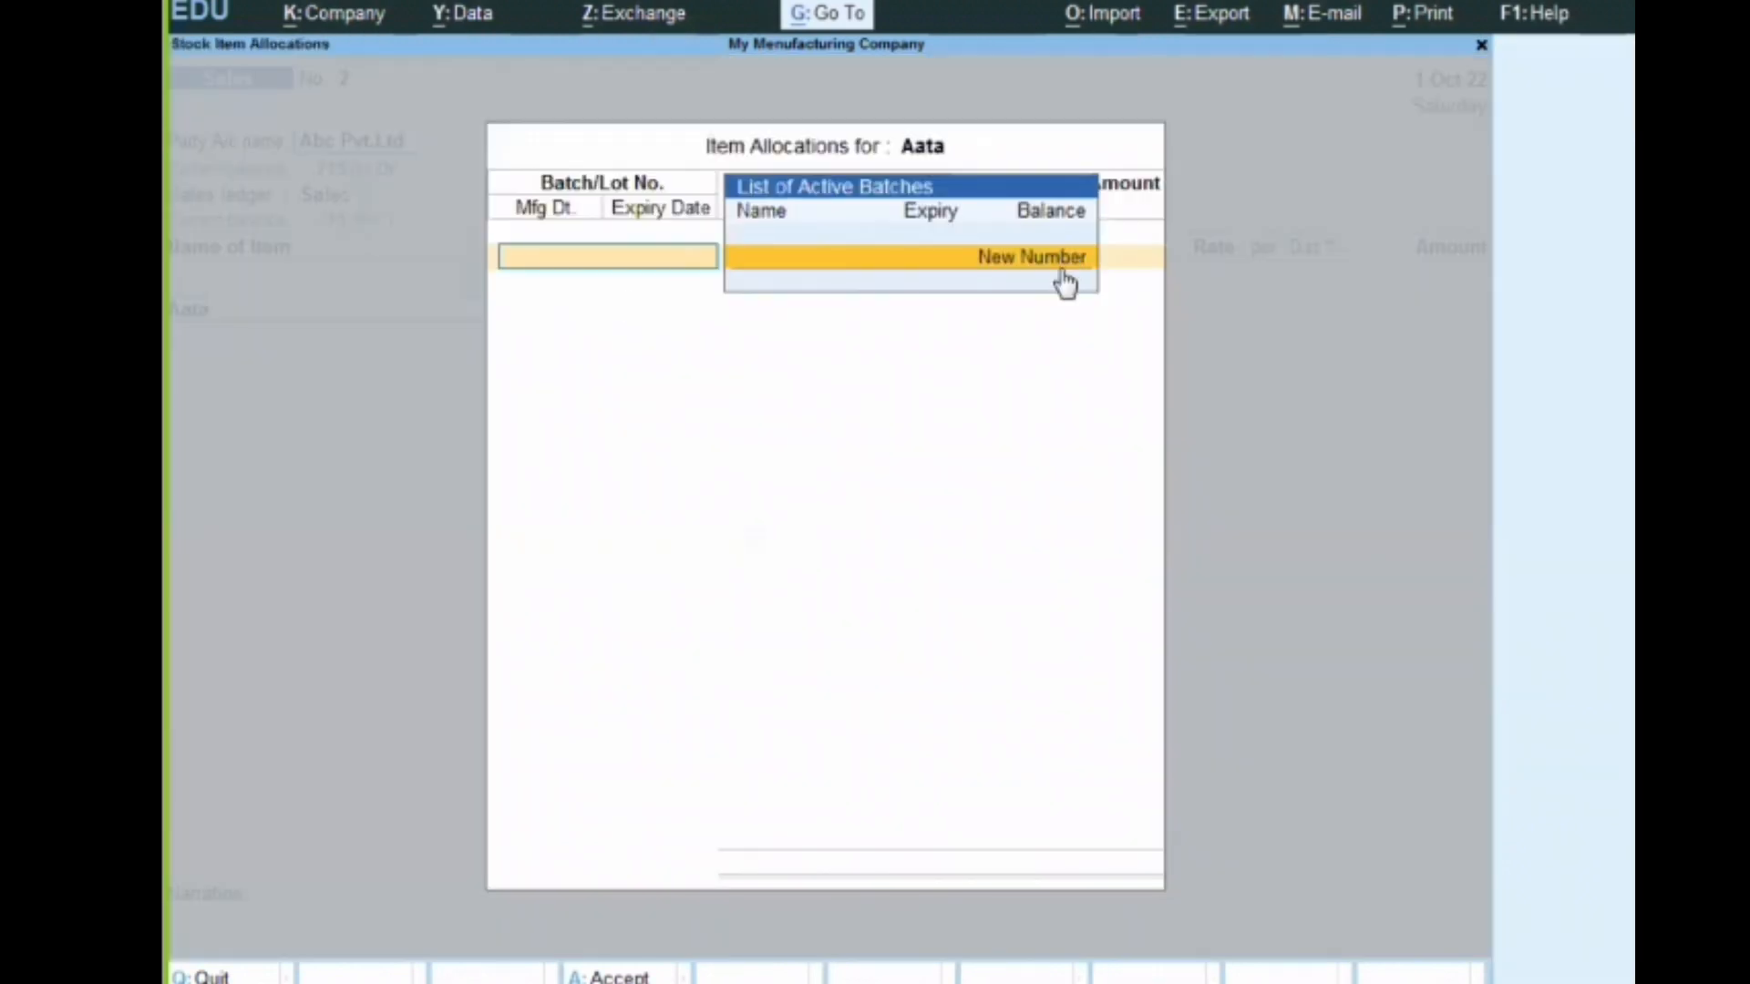
{"action": "key", "text": "Escape"}
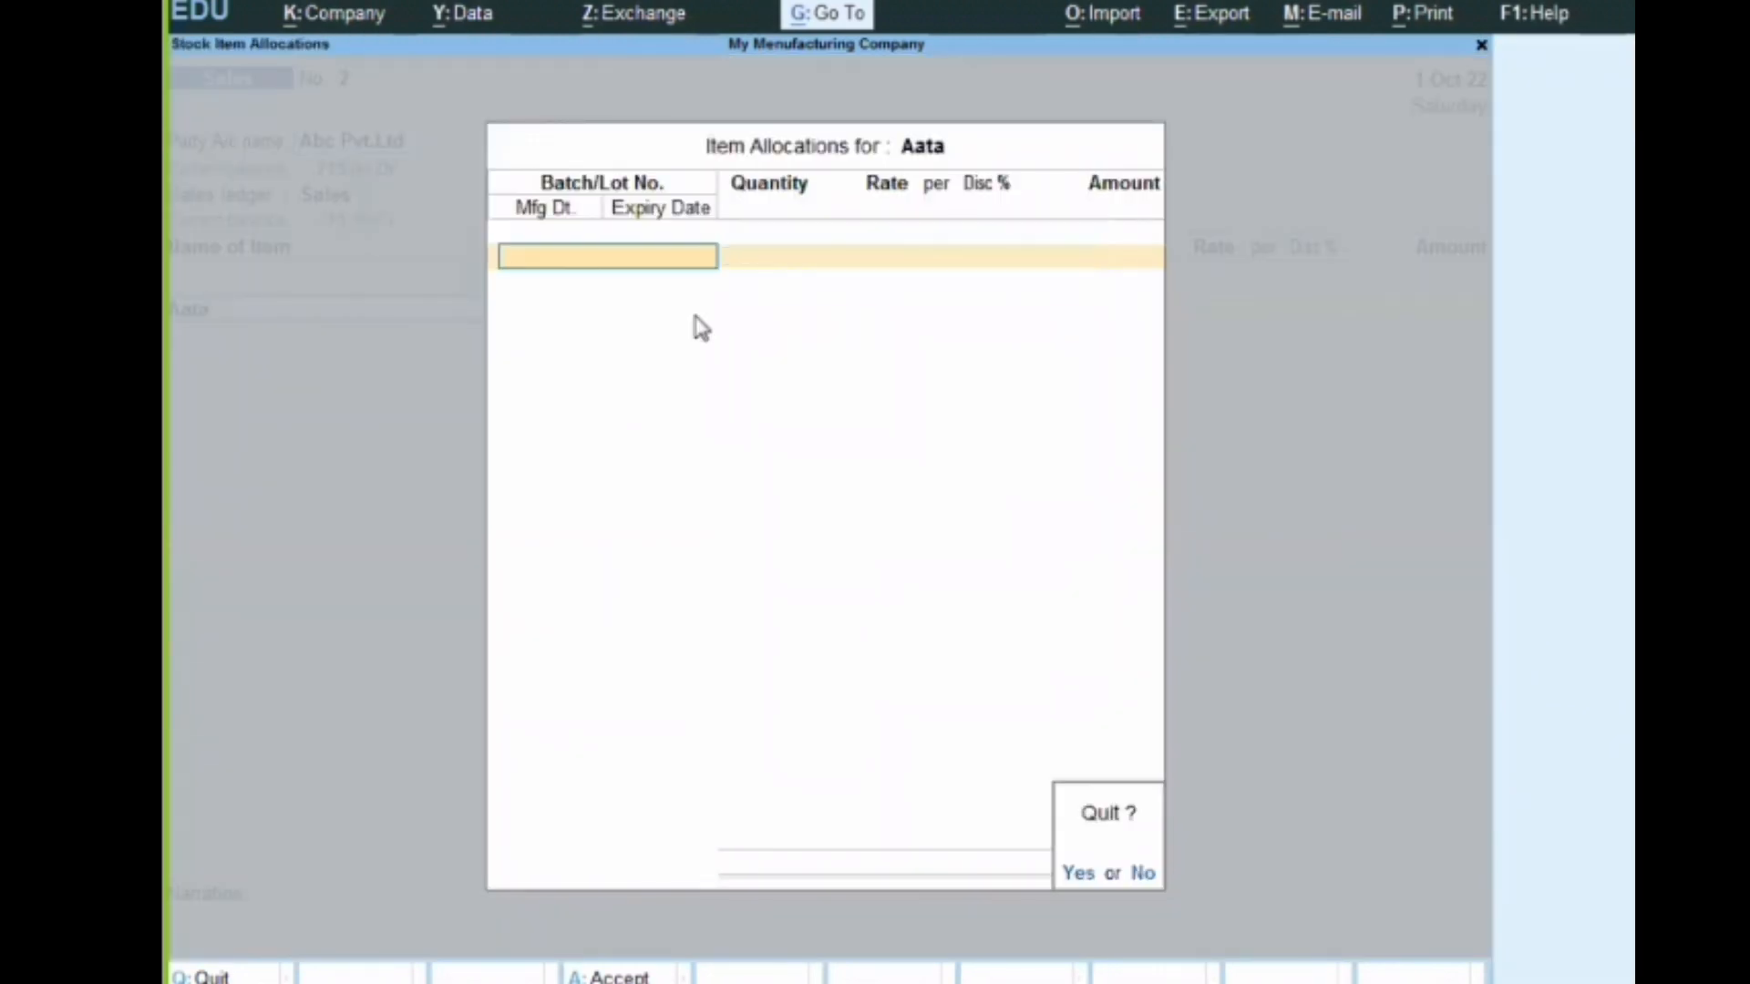
{"action": "key", "text": "y"}
{"action": "key", "text": "Escape"}
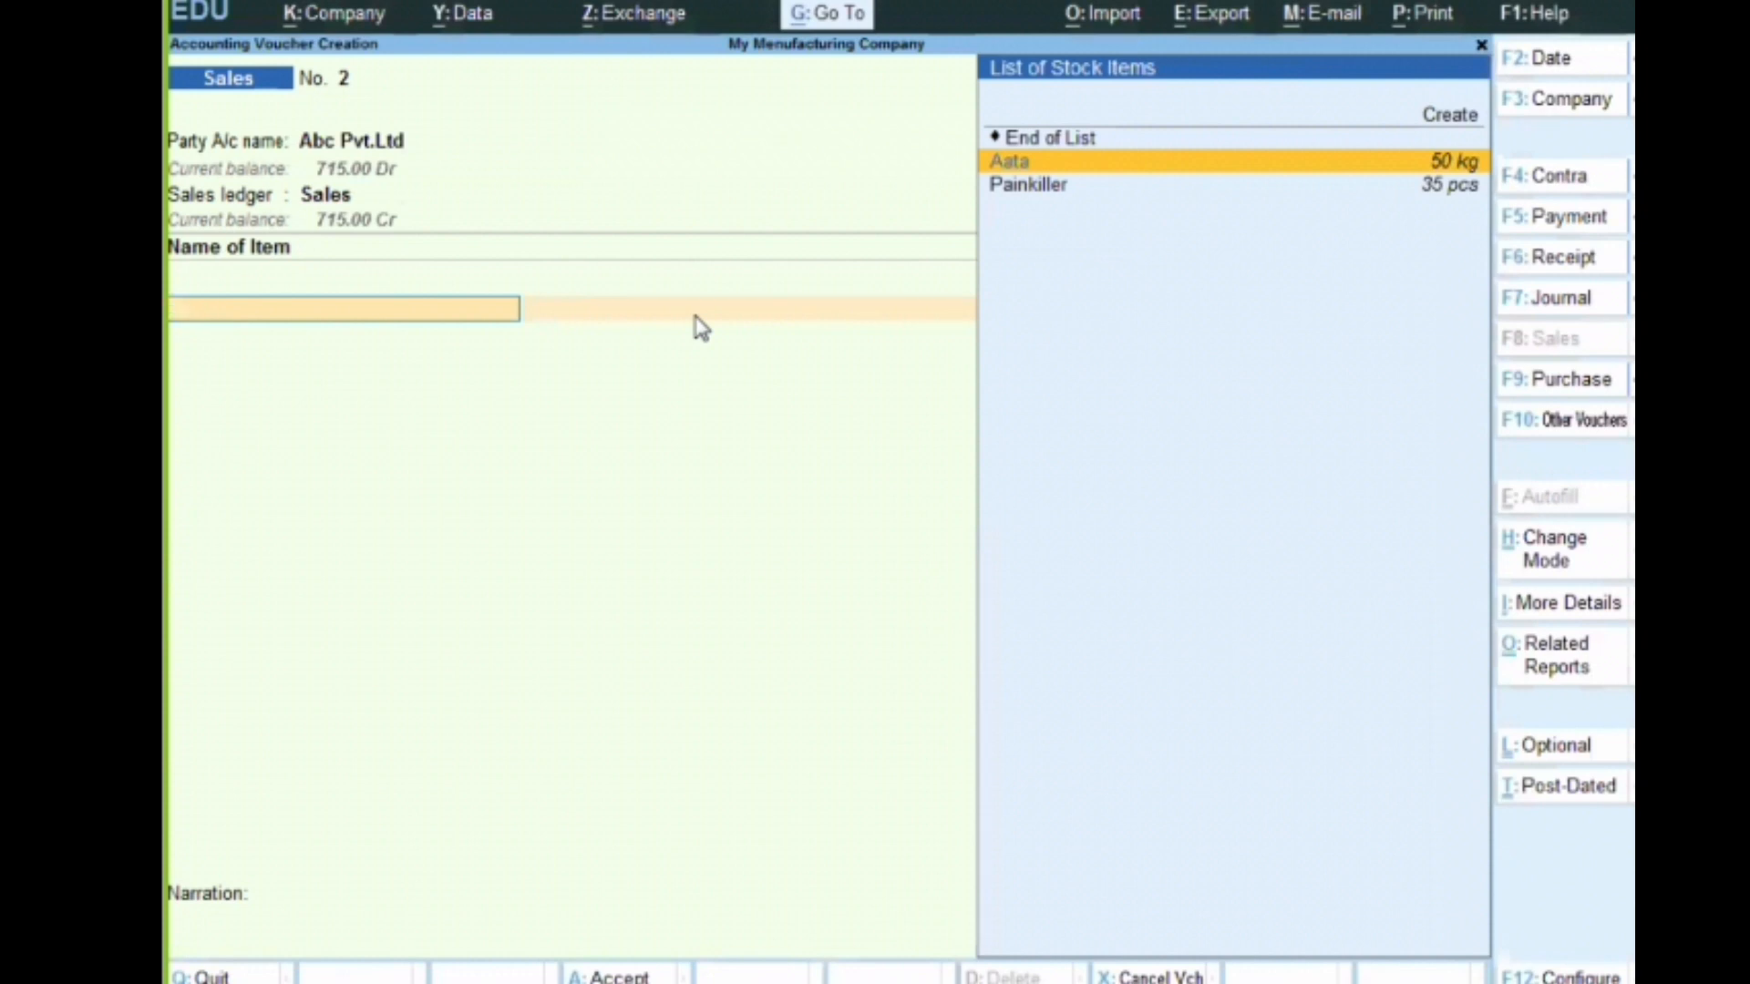
{"action": "key", "text": "Escape"}
{"action": "key", "text": "y"}
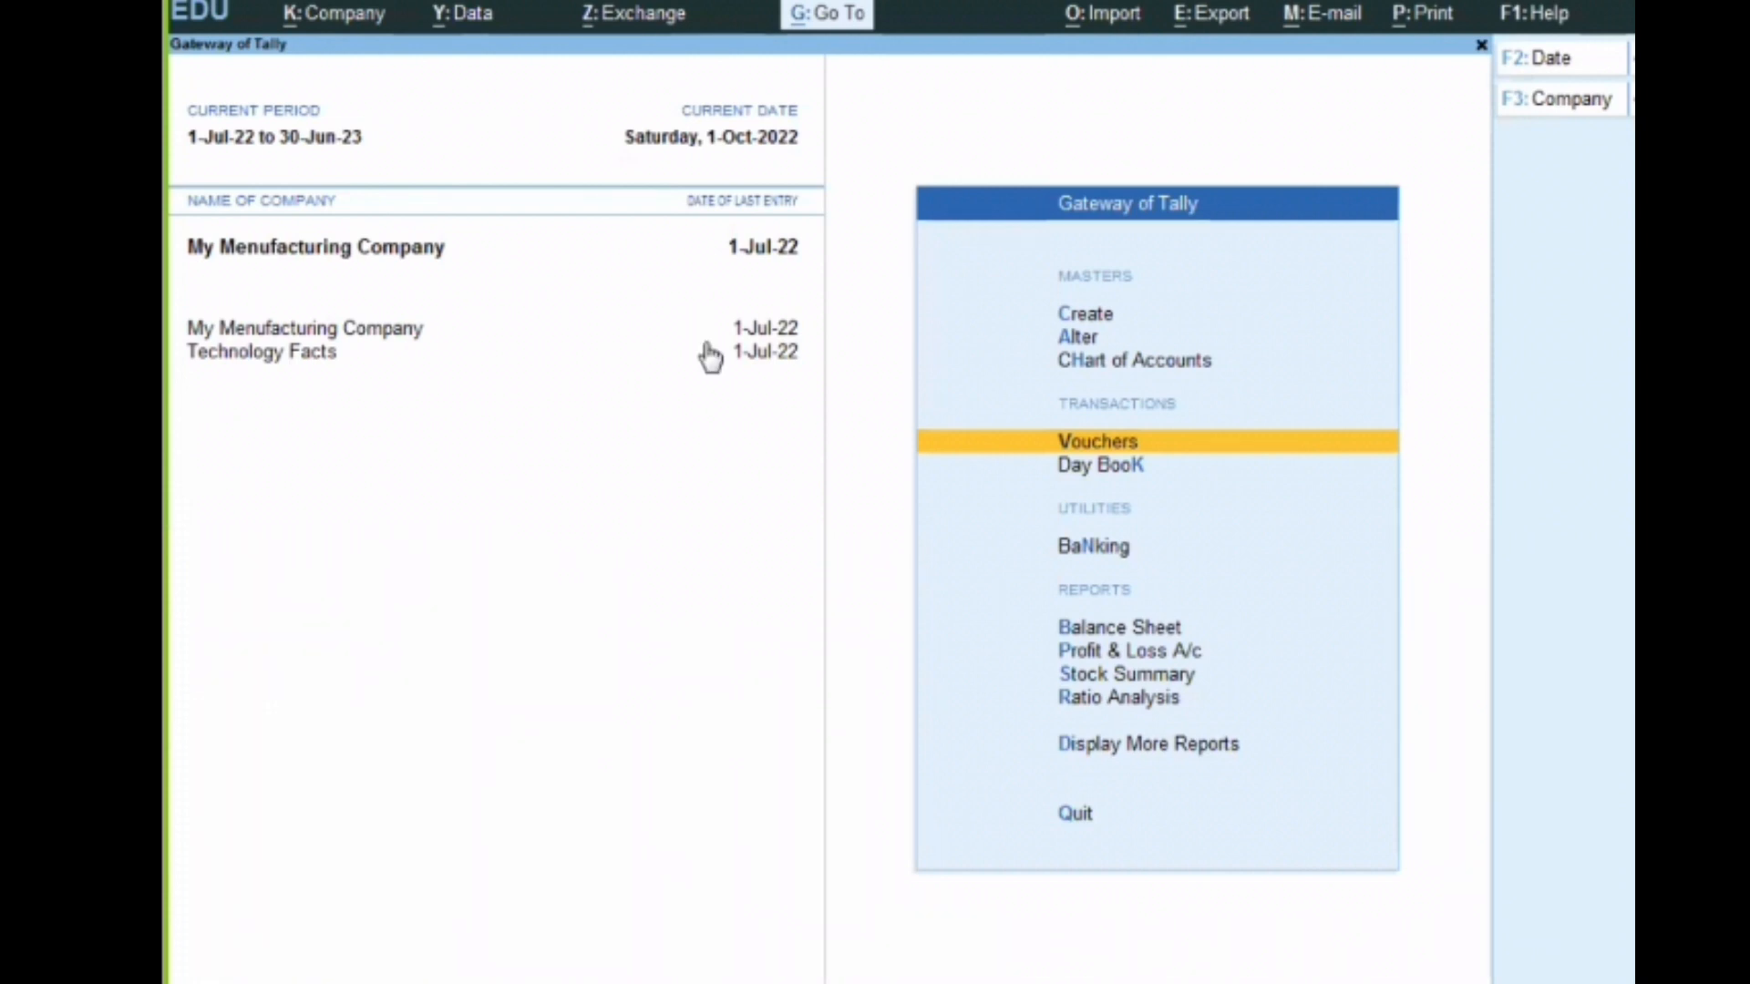
Open the Batch report from the Inventory Books
{"action": "key", "text": "End"}
{"action": "key", "text": "d"}
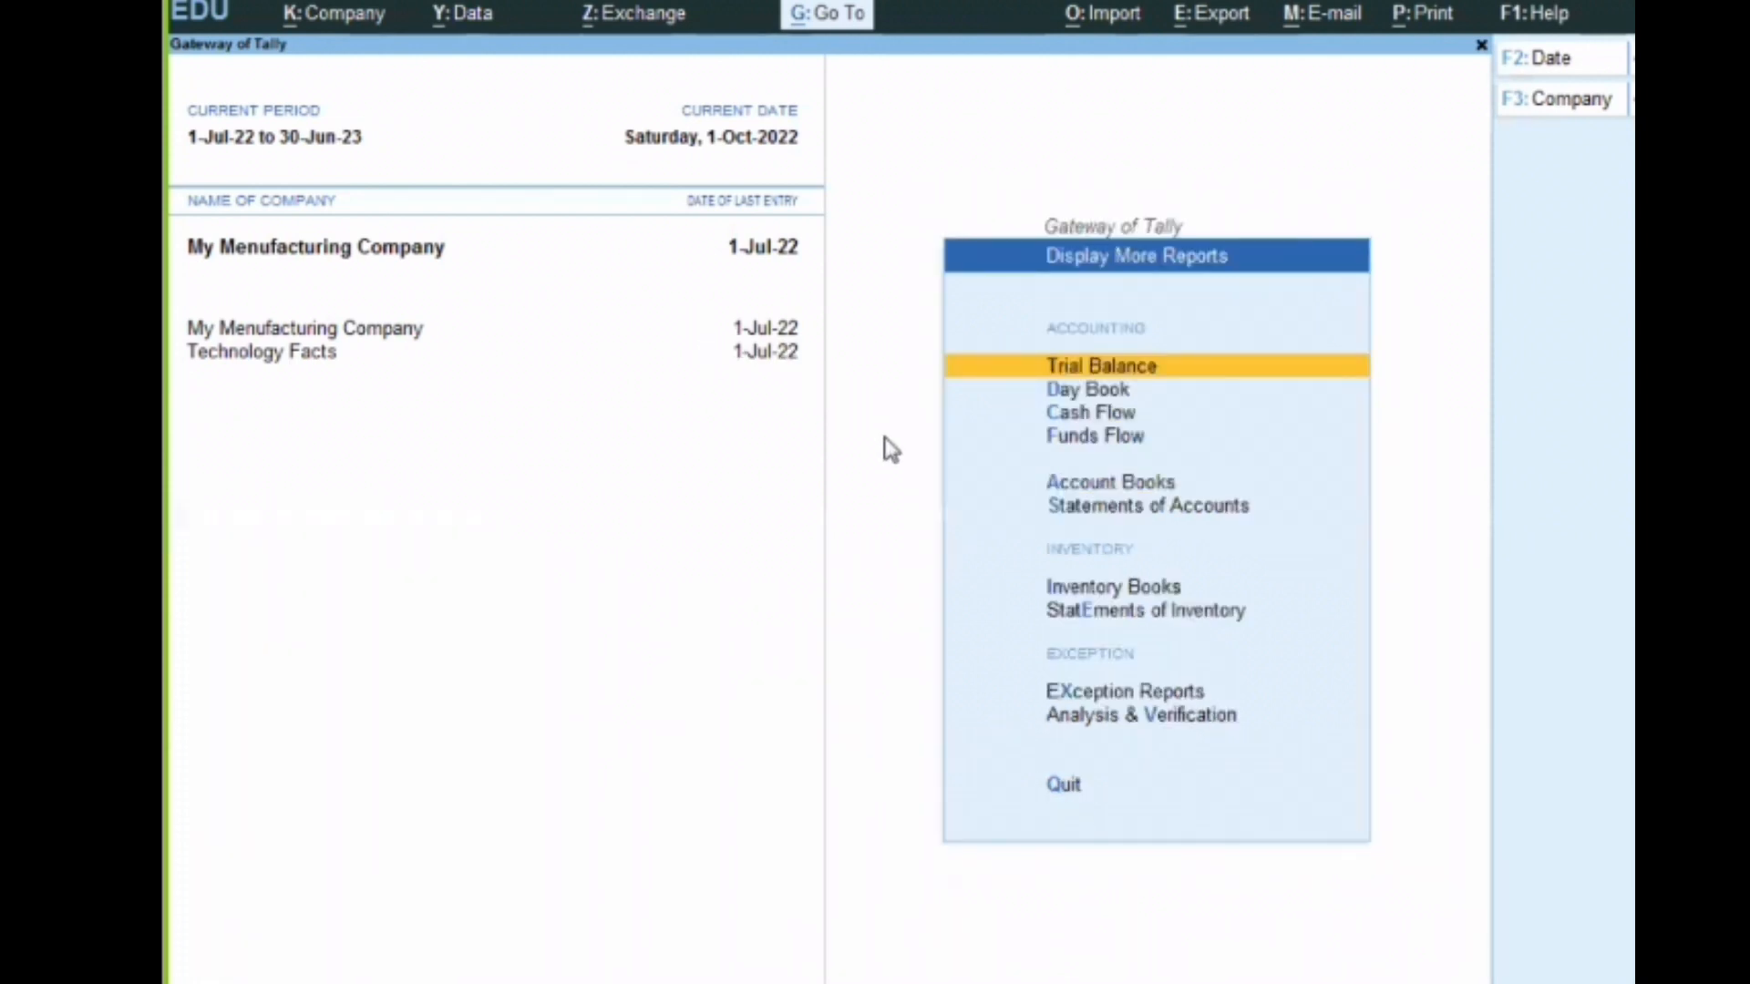
{"action": "key", "text": "Down"}
{"action": "key", "text": "Down"}
{"action": "key", "text": "Down"}
{"action": "key", "text": "Down"}
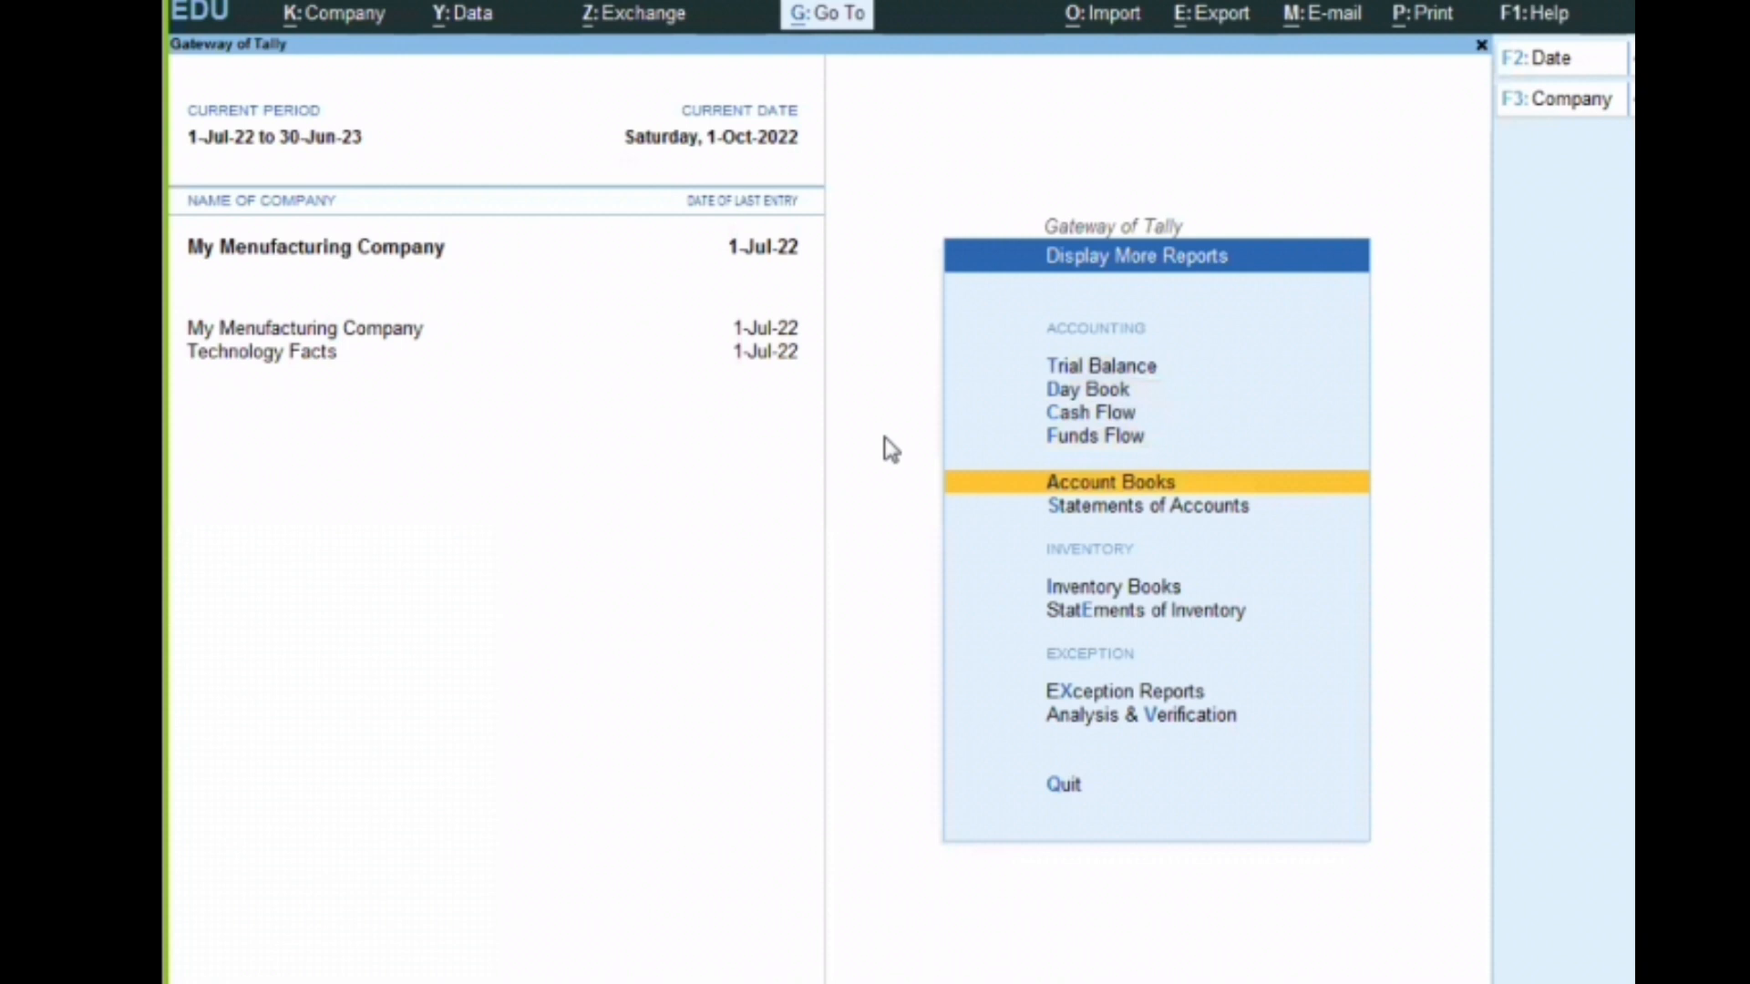
{"action": "key", "text": "i"}
{"action": "key", "text": "Down"}
{"action": "key", "text": "Return"}
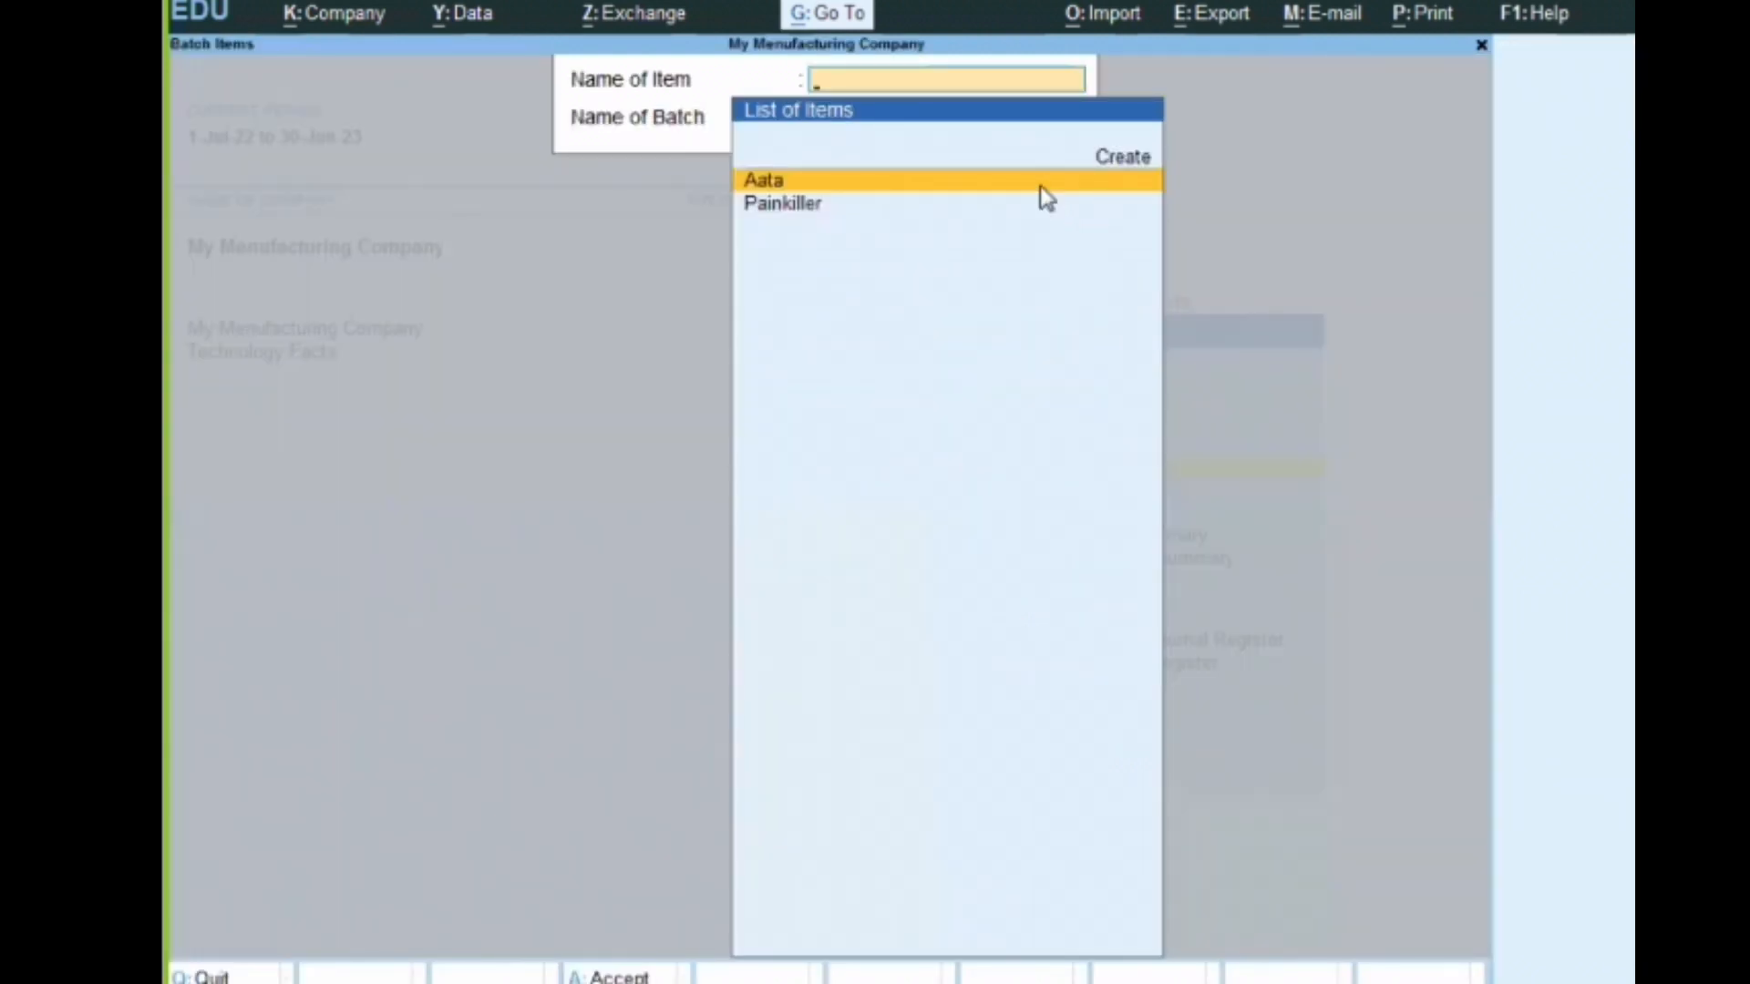
Display the batch vouchers for stock item Aata, batch O1aa
{"action": "left_click", "coordinate": [1046, 198]}
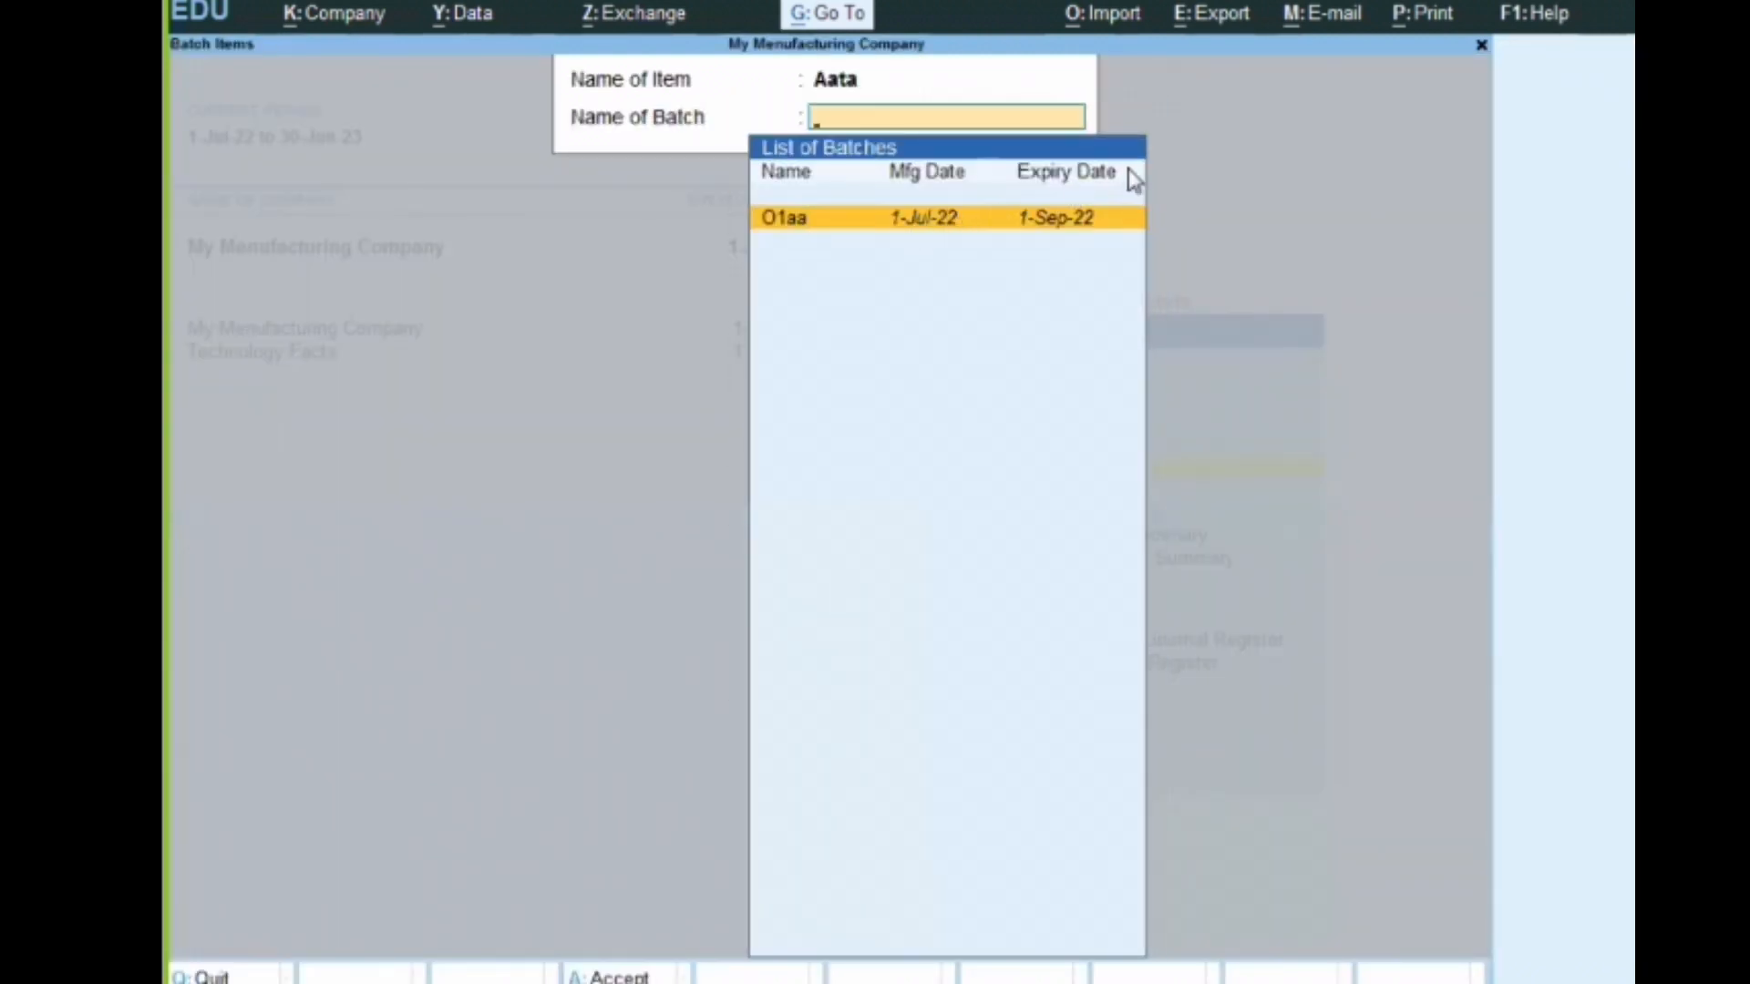
{"action": "key", "text": "Escape"}
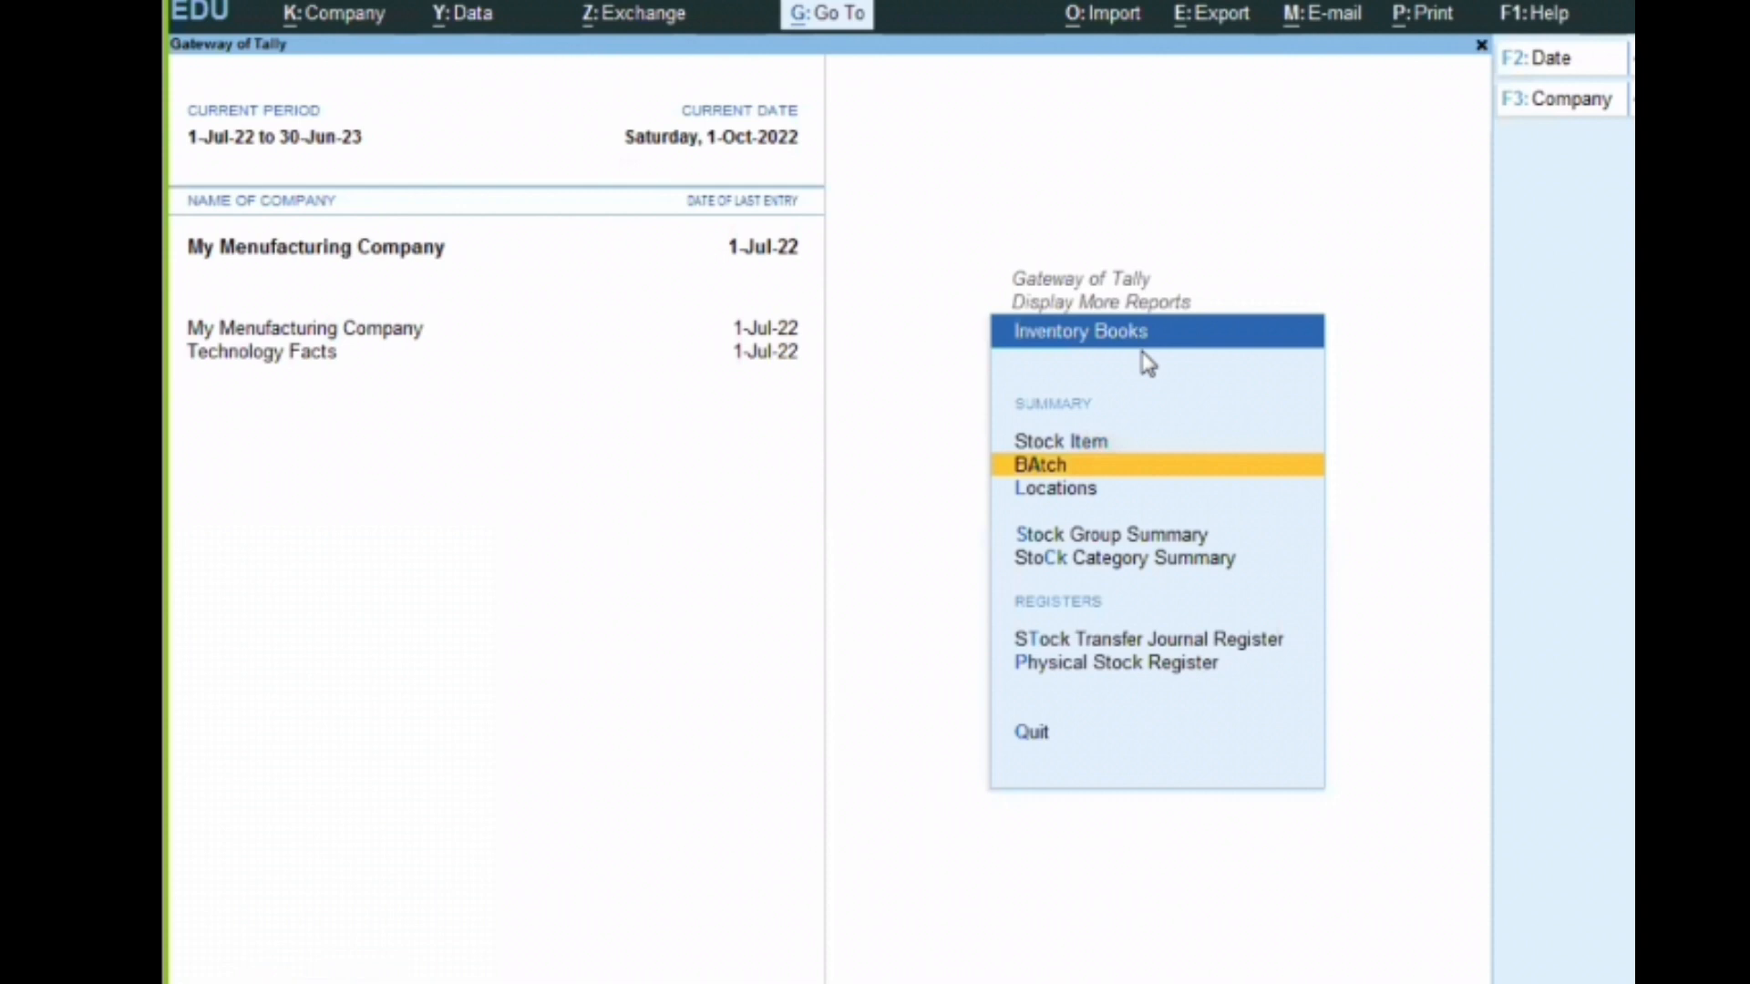
{"action": "key", "text": "Return"}
{"action": "key", "text": "Return"}
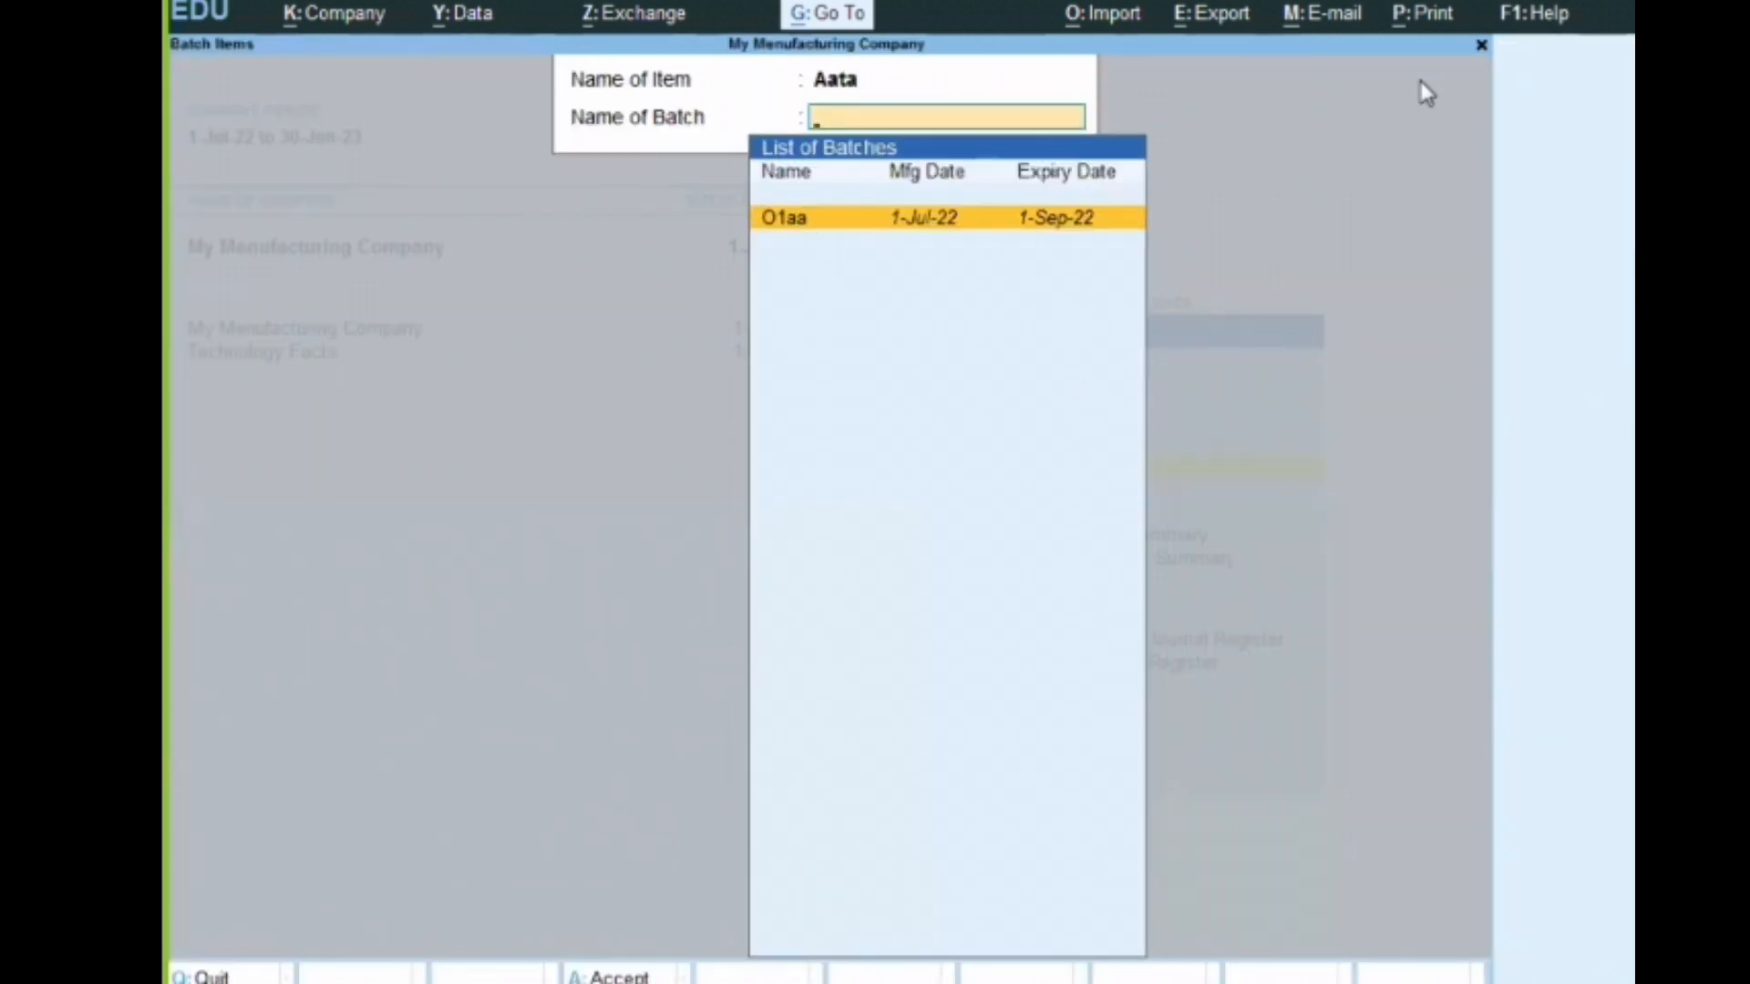
{"action": "key", "text": "Return"}
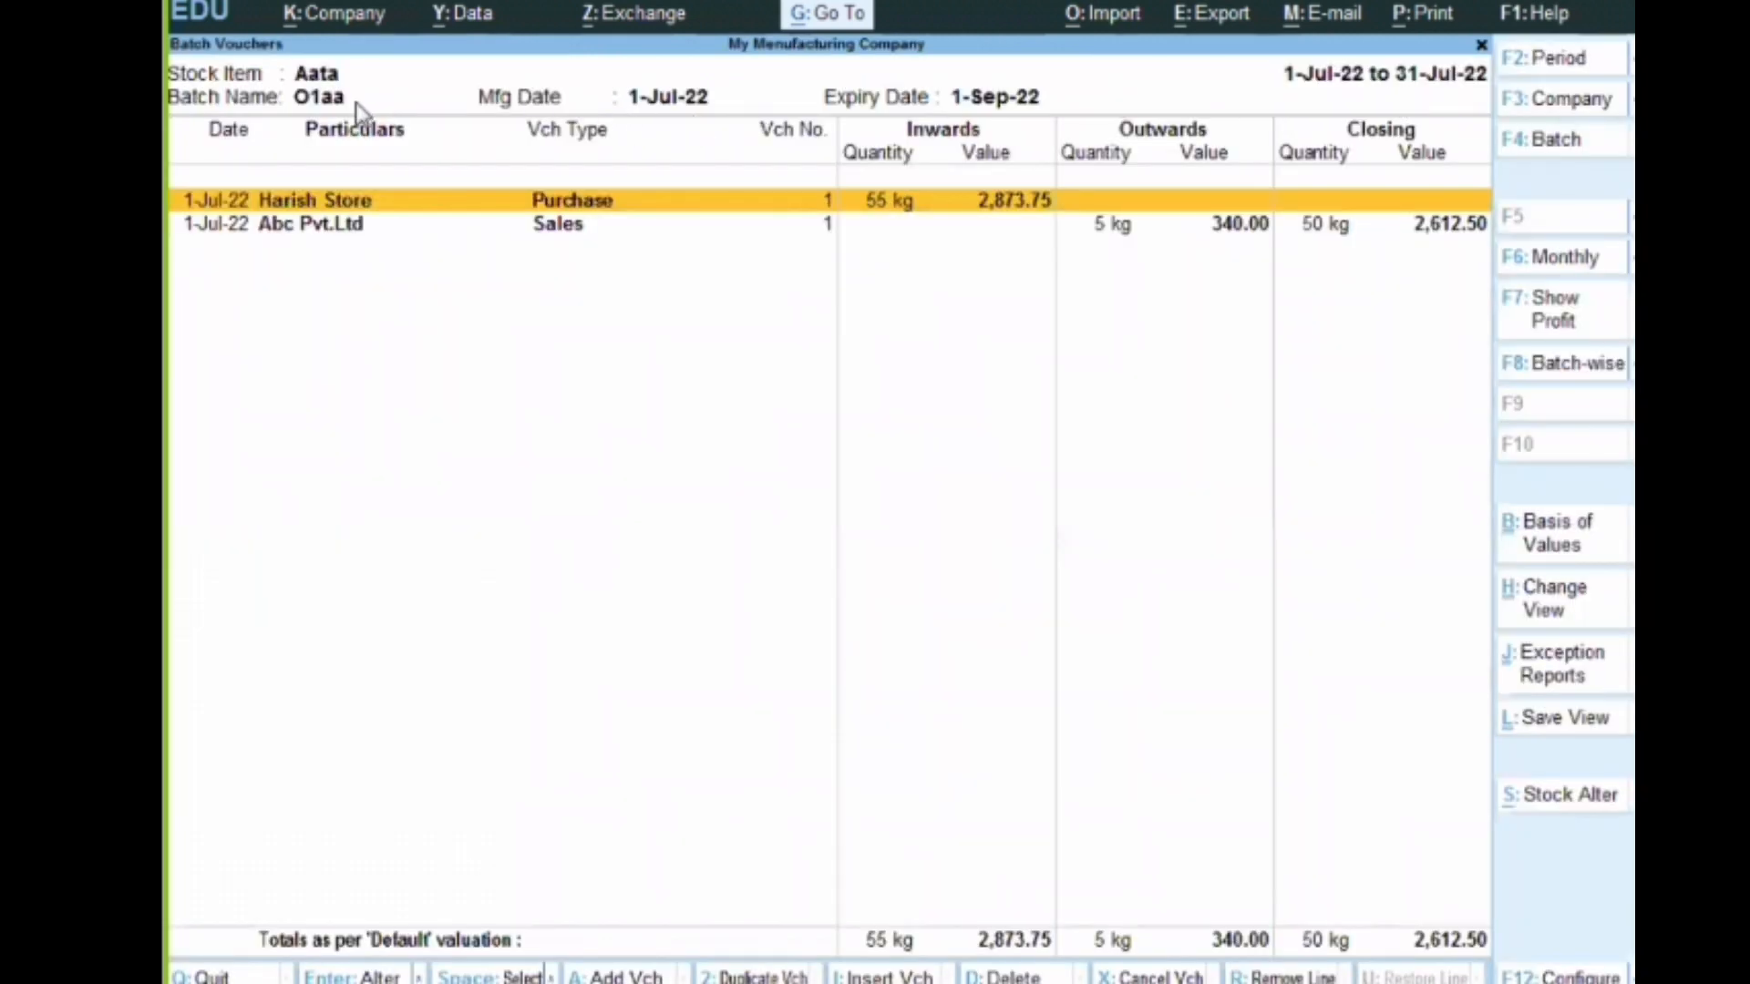
Set the batch report's period from 1-9-2022 to 1-10-2022, examine the batch's stock, and return to the Gateway of Tally
{"action": "left_click", "coordinate": [1560, 60]}
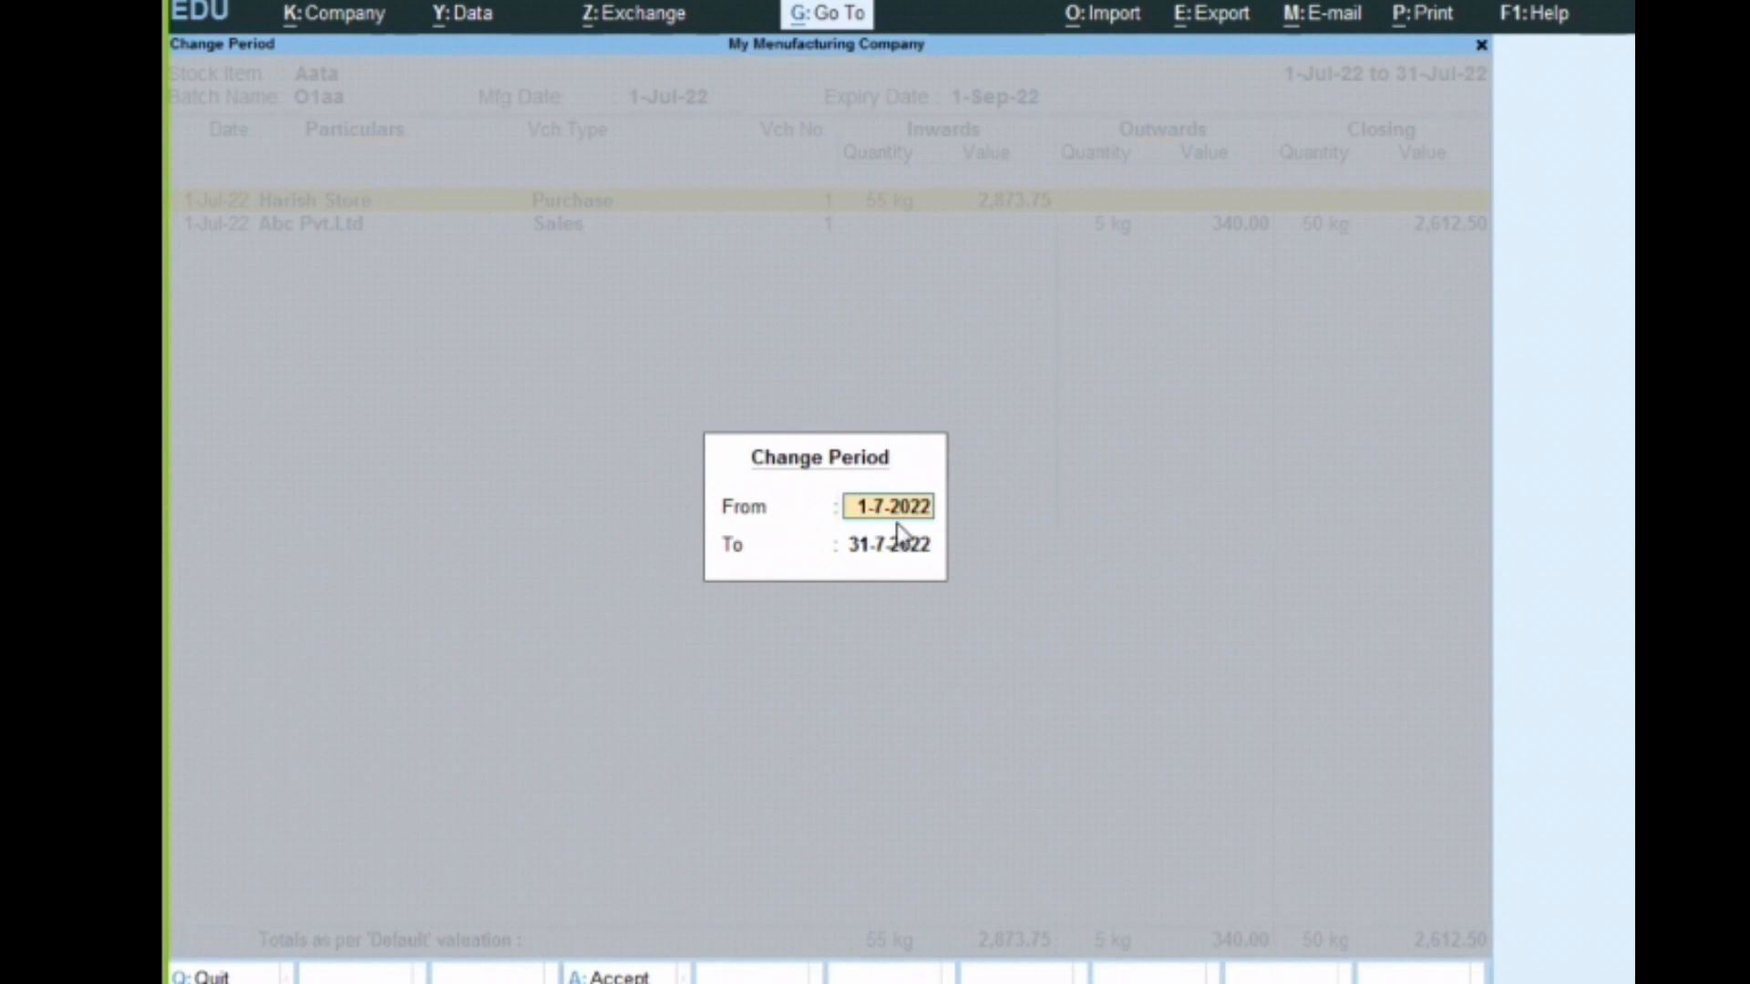
{"action": "type", "text": "1-9-2022"}
{"action": "key", "text": "Return"}
{"action": "type", "text": "1"}
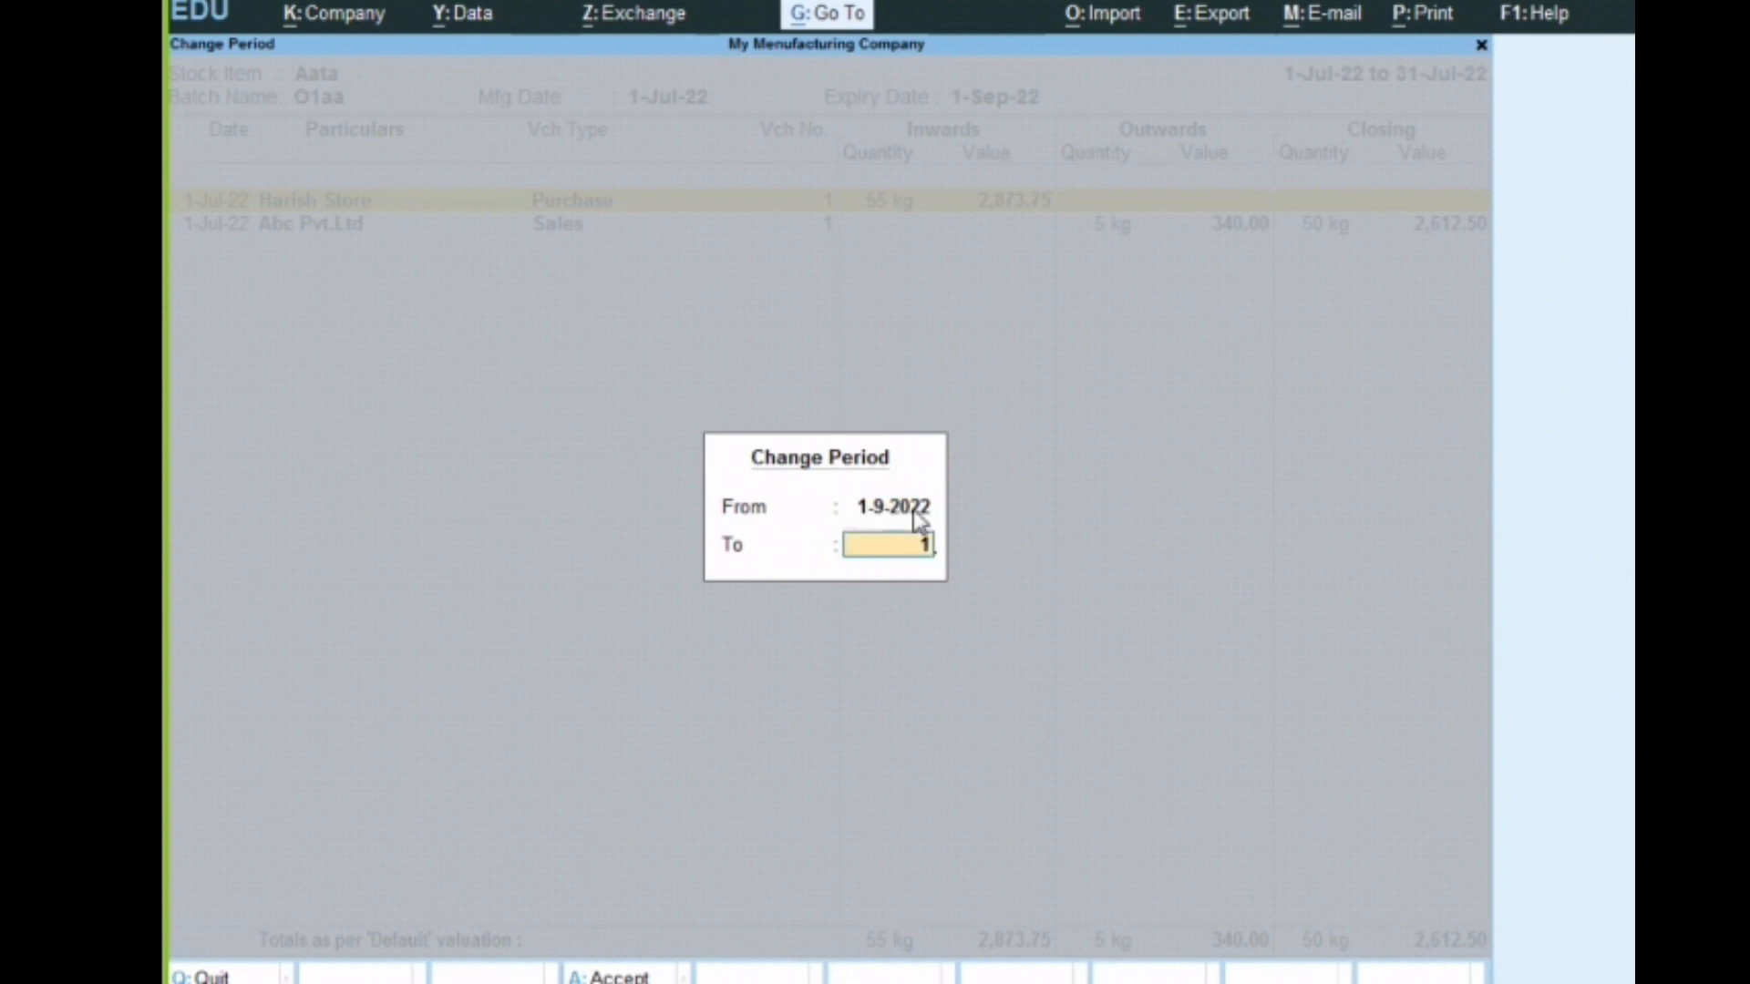
{"action": "type", "text": "-10-2022"}
{"action": "key", "text": "Return"}
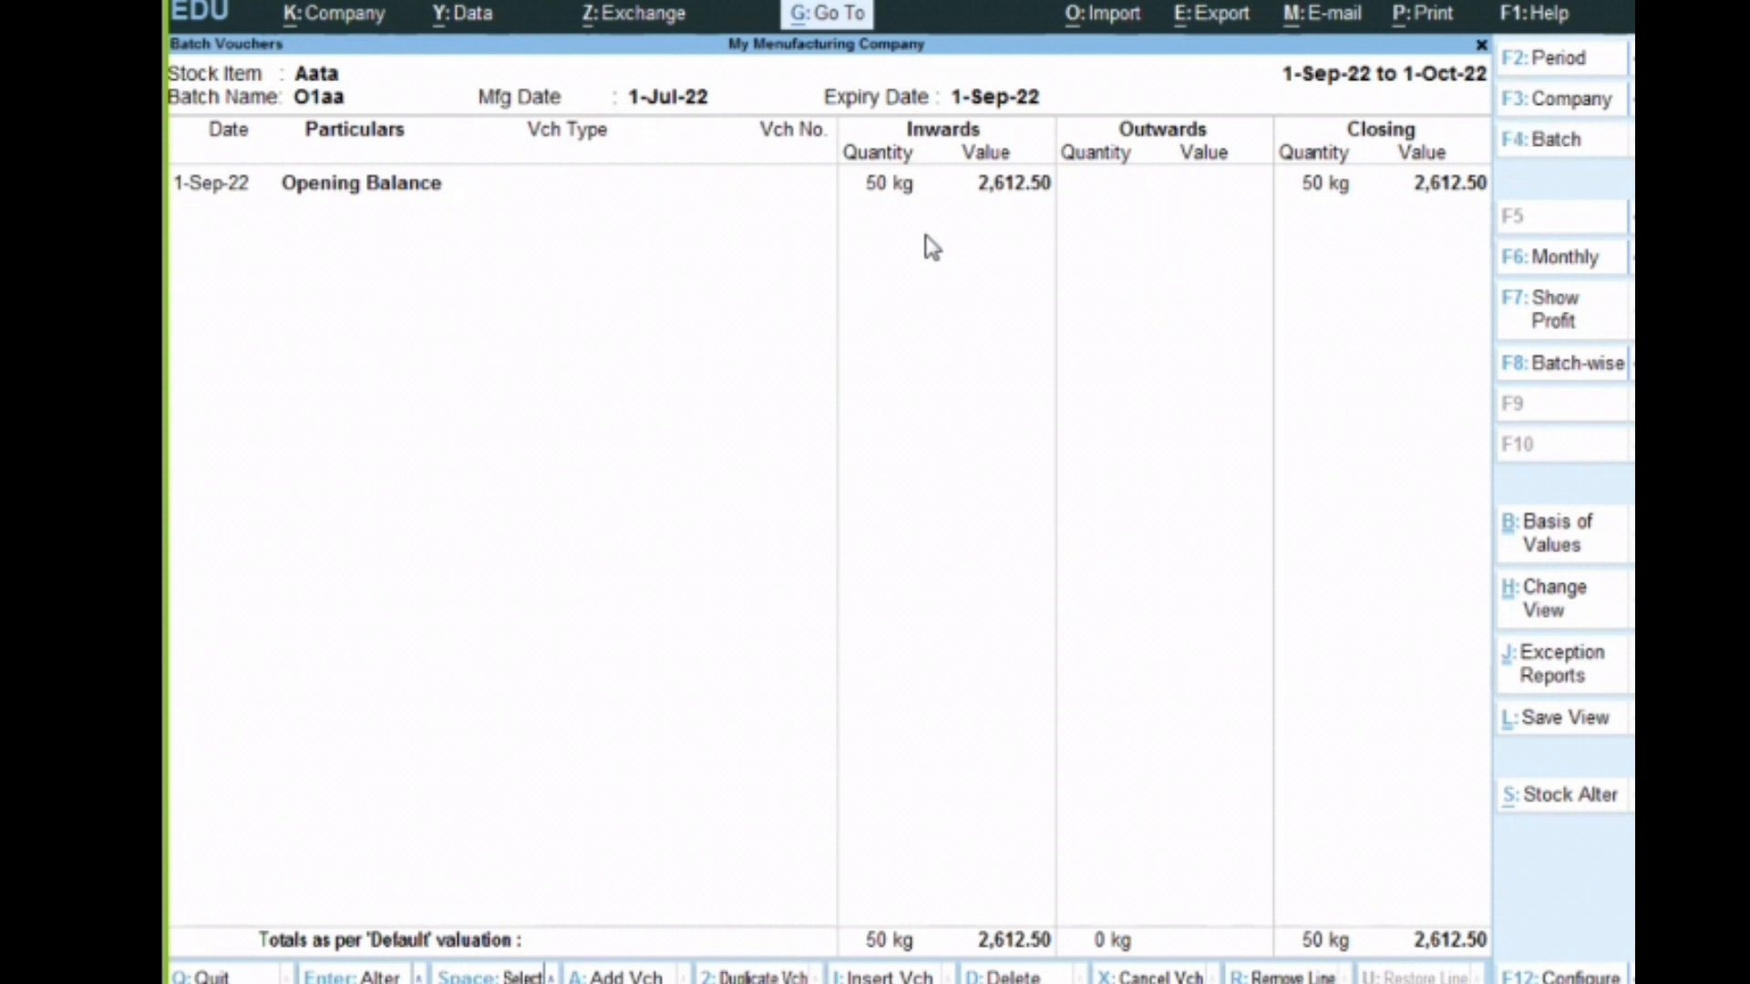
{"action": "key", "text": "Escape"}
{"action": "key", "text": "Escape"}
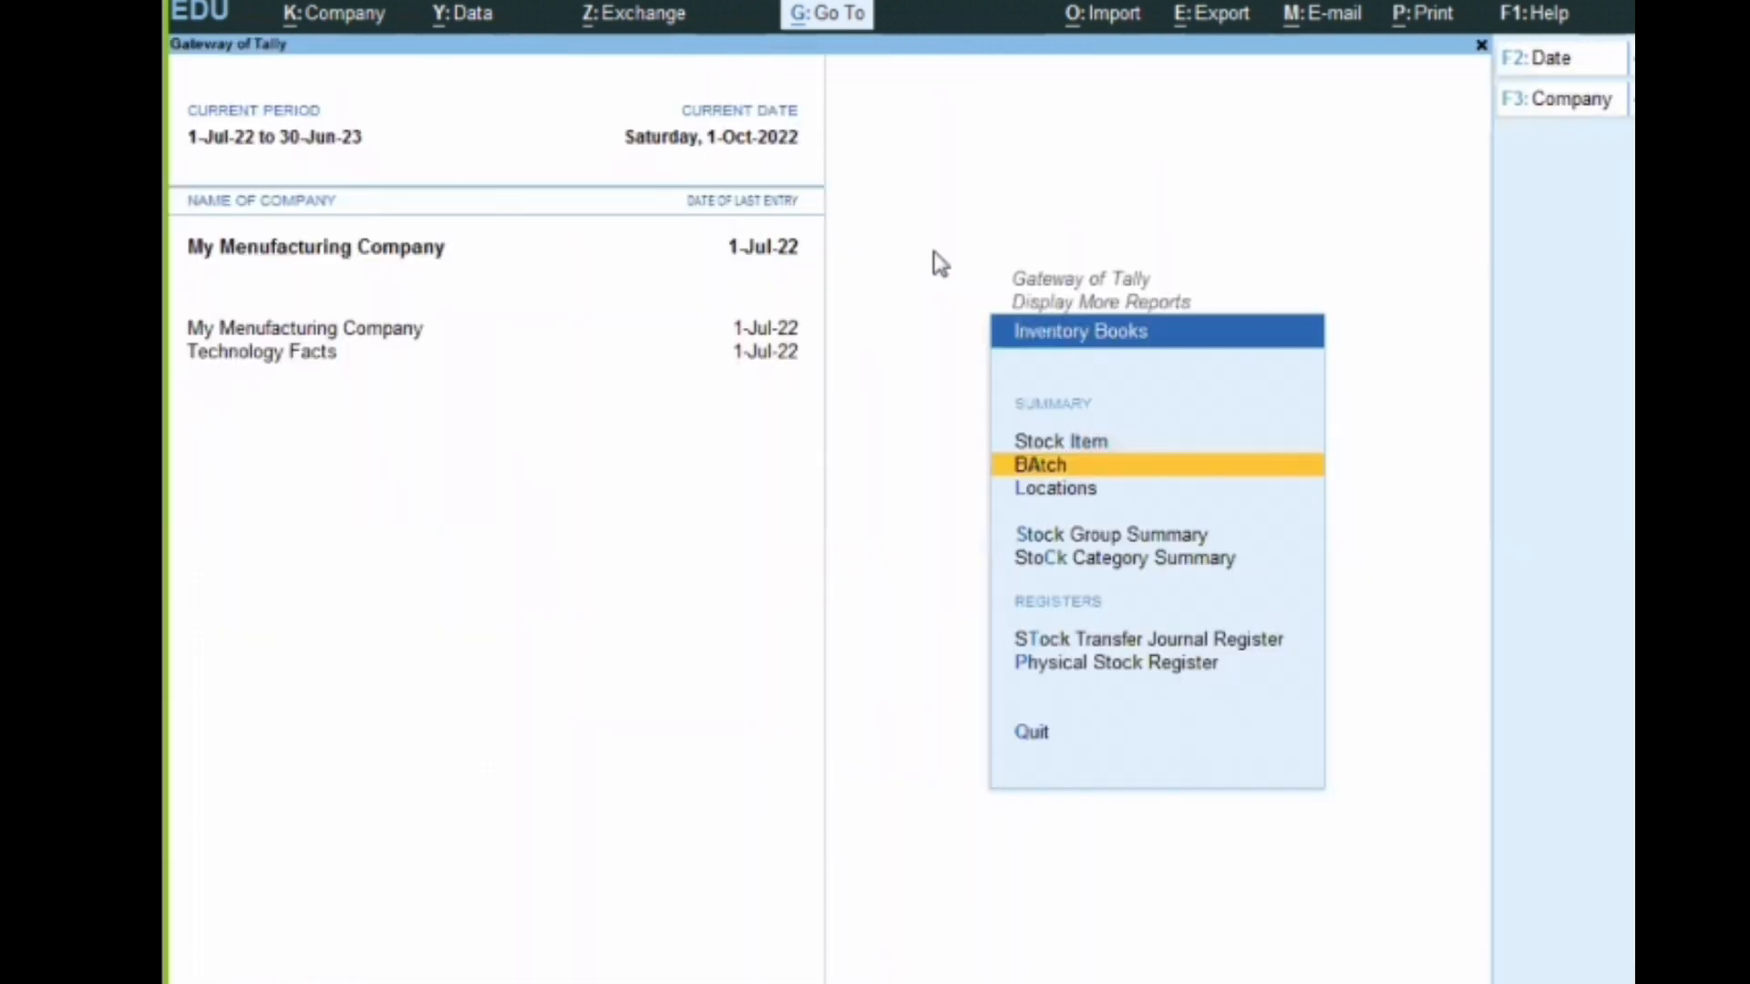
{"action": "key", "text": "Escape"}
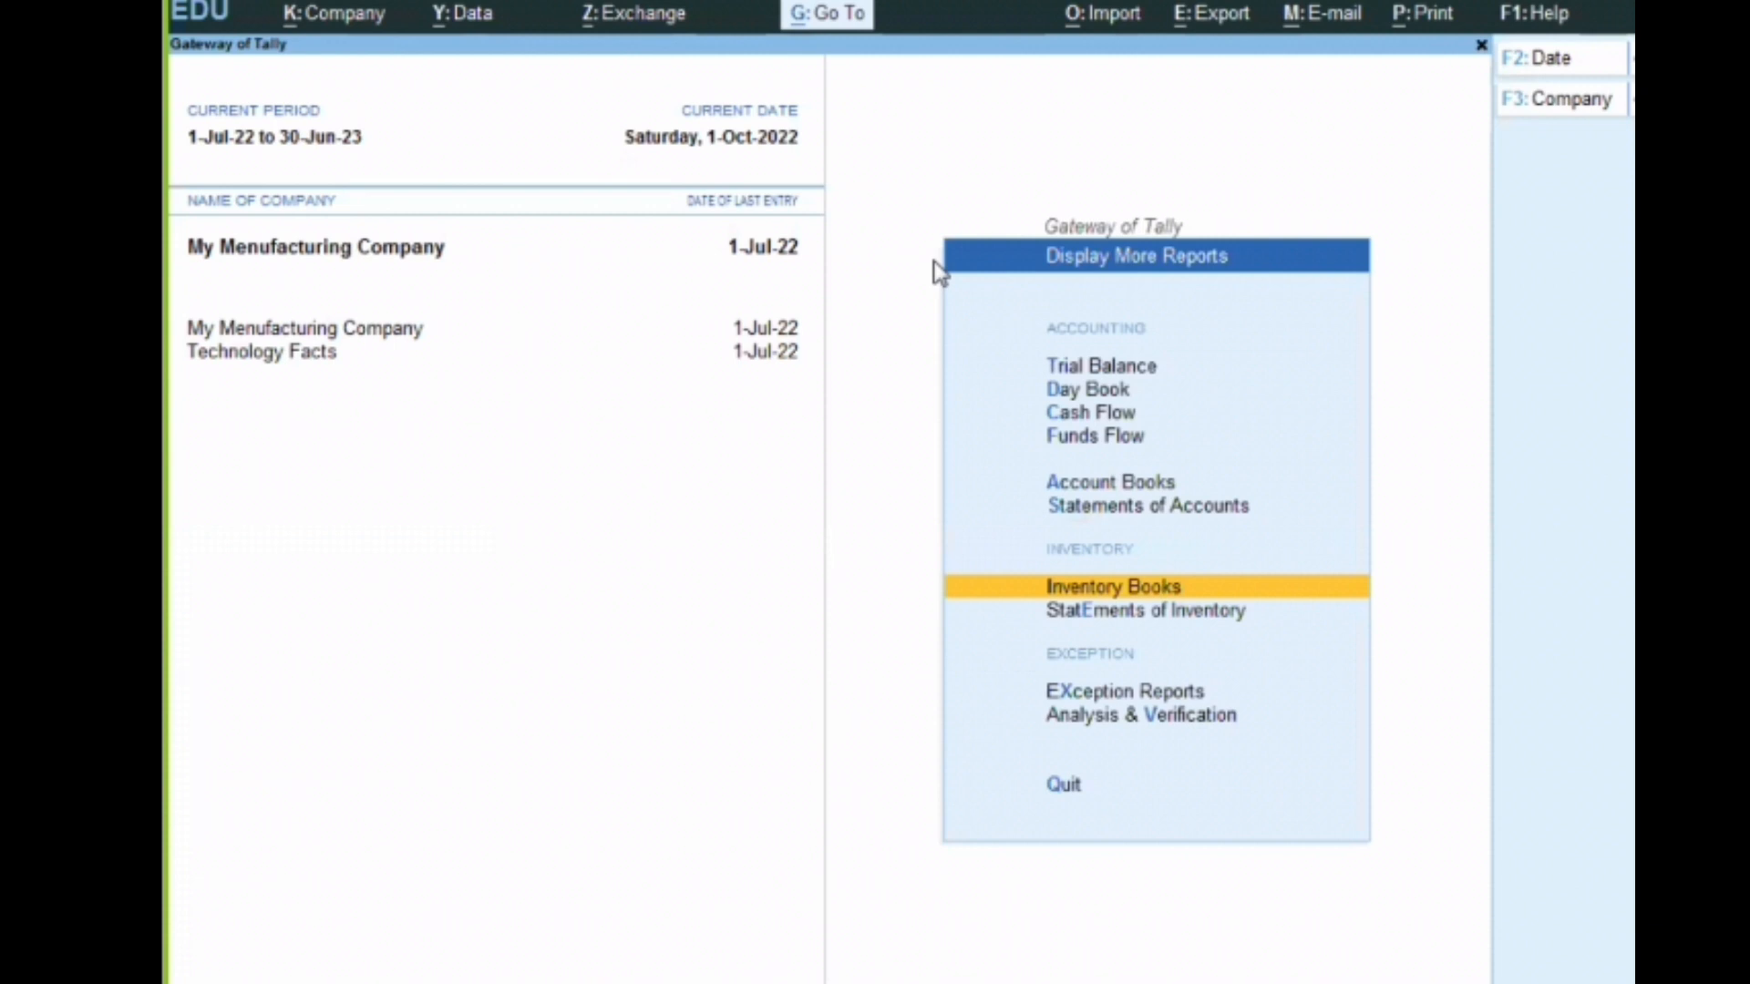
{"action": "key", "text": "Escape"}
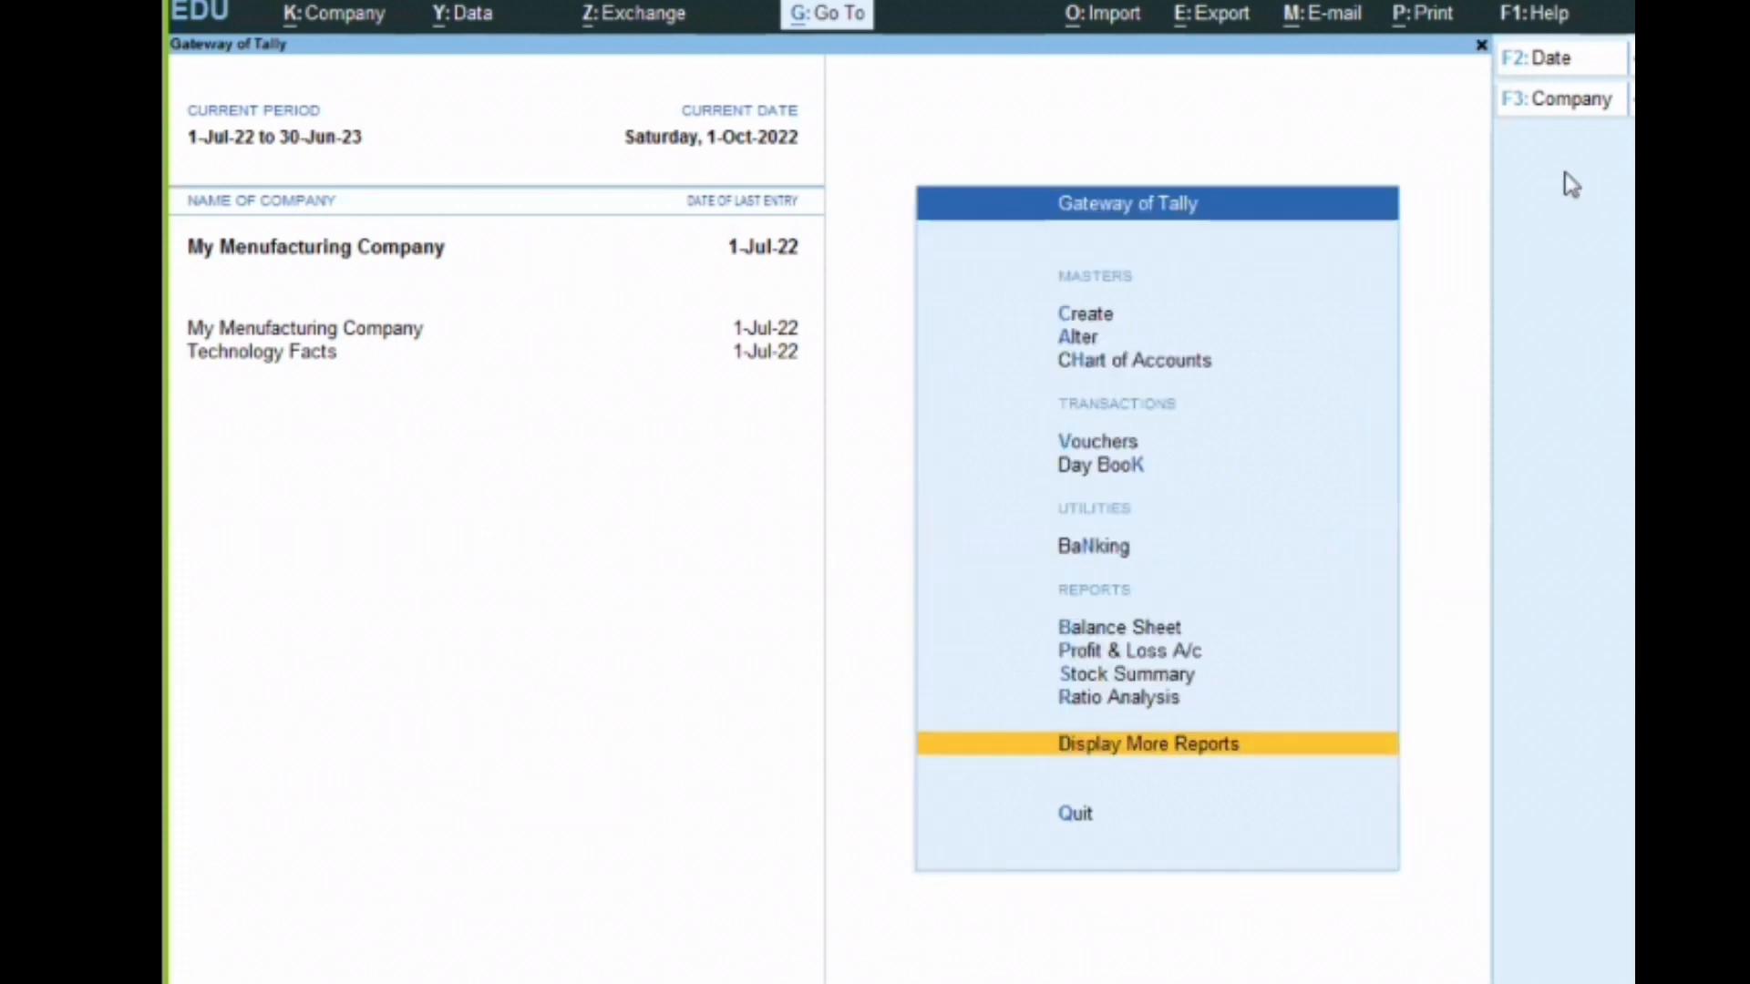
Examine Aata's monthly summary from the Stock Summary and return to the Gateway of Tally
{"action": "key", "text": "s"}
{"action": "key", "text": "Return"}
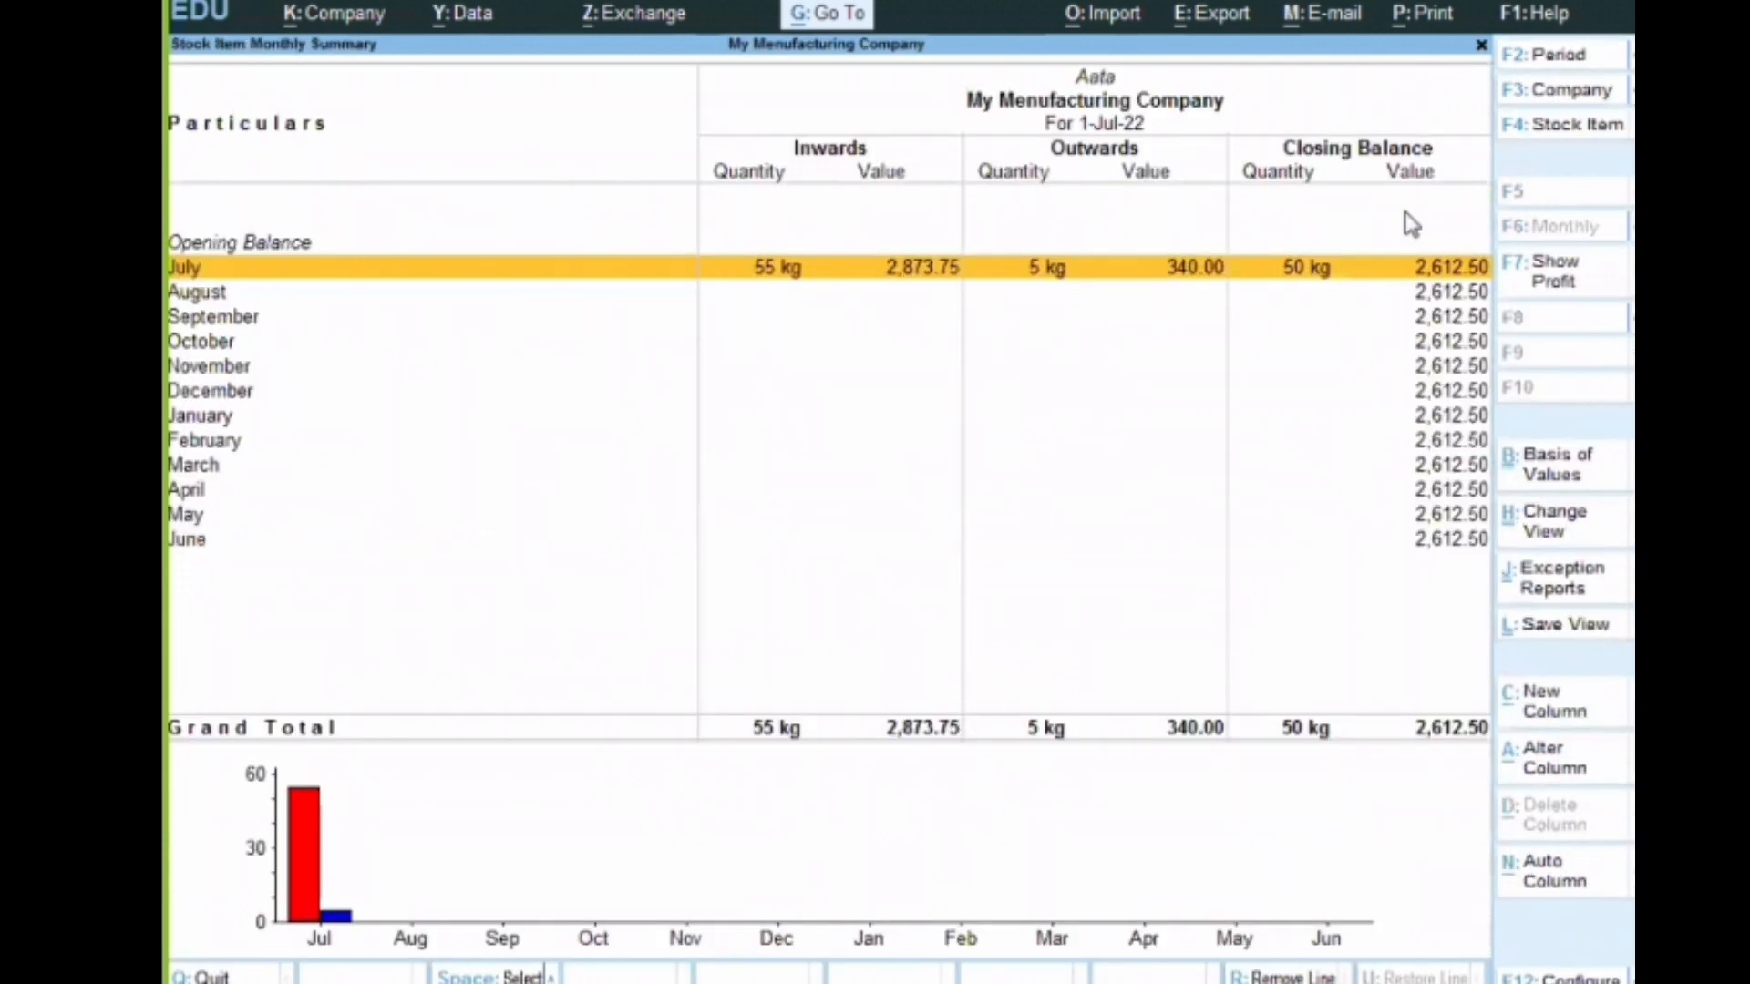
{"action": "key", "text": "Escape"}
{"action": "key", "text": "Escape"}
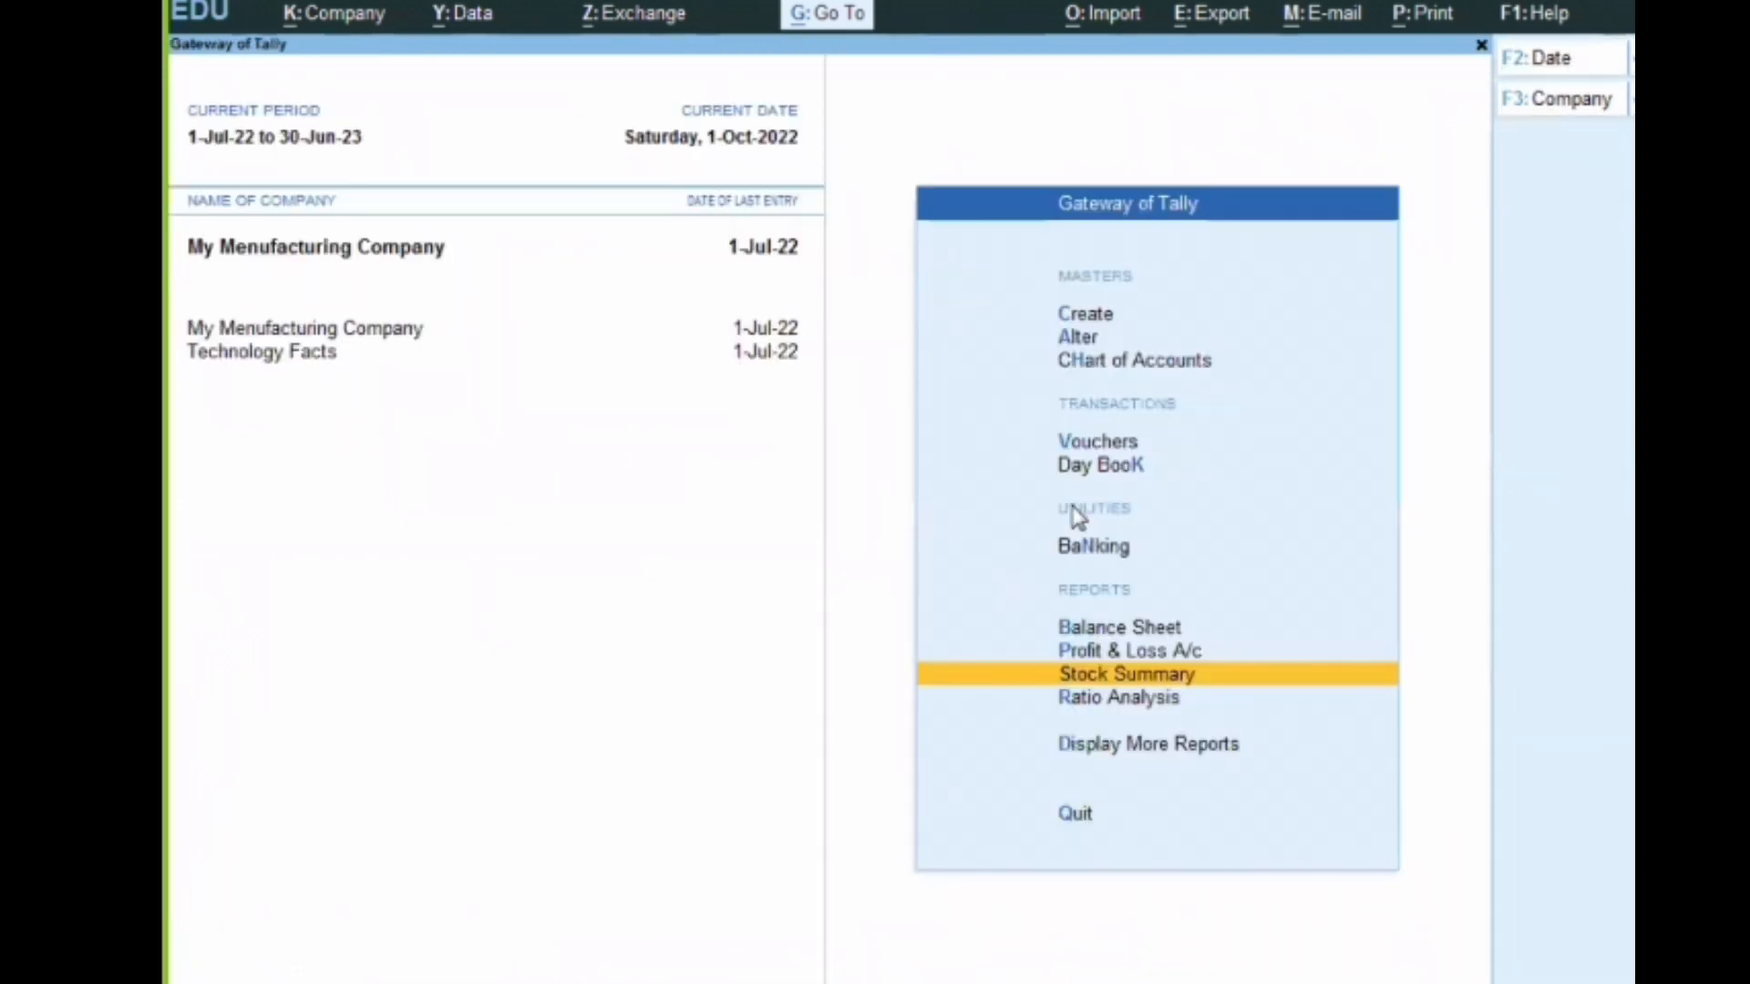